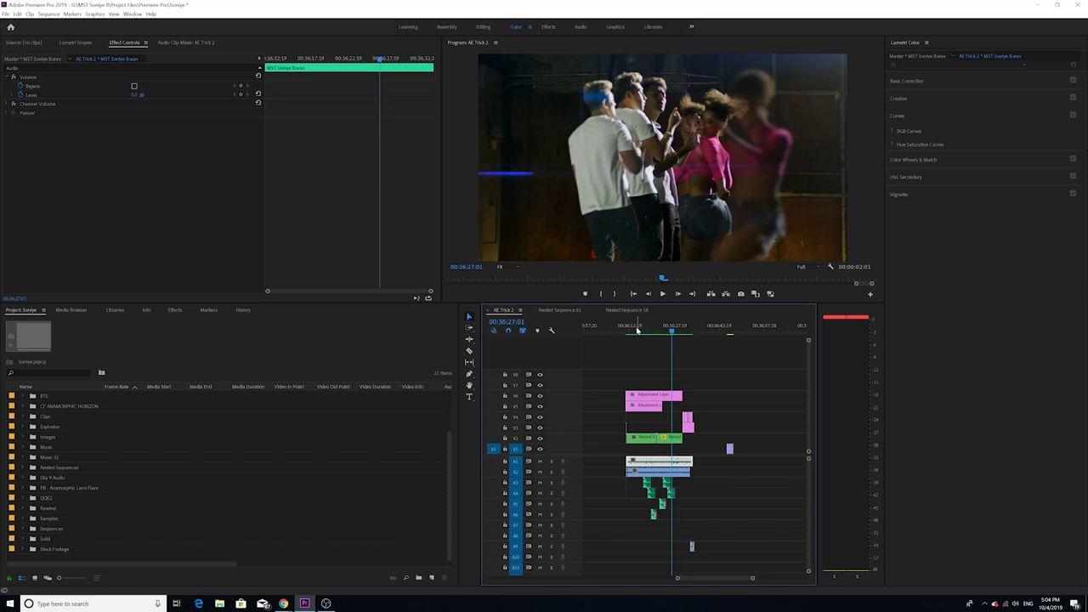
- Review the finished clone effect, and play through the raw dance clip to examine its movement
click(635, 331)
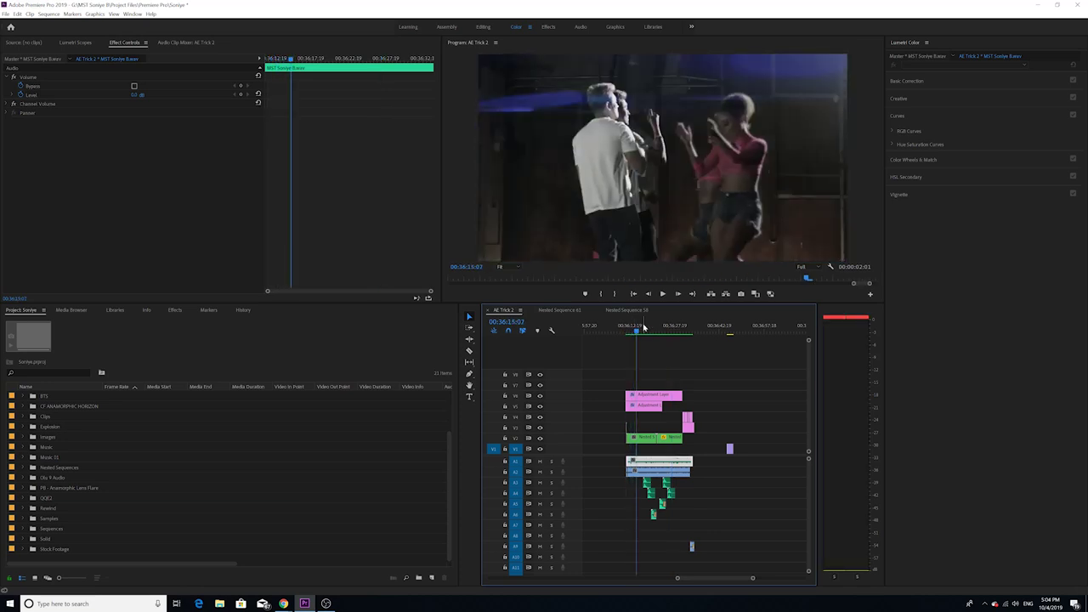
click(728, 331)
drag(751, 578, 725, 584)
scroll(714, 496, down, 1)
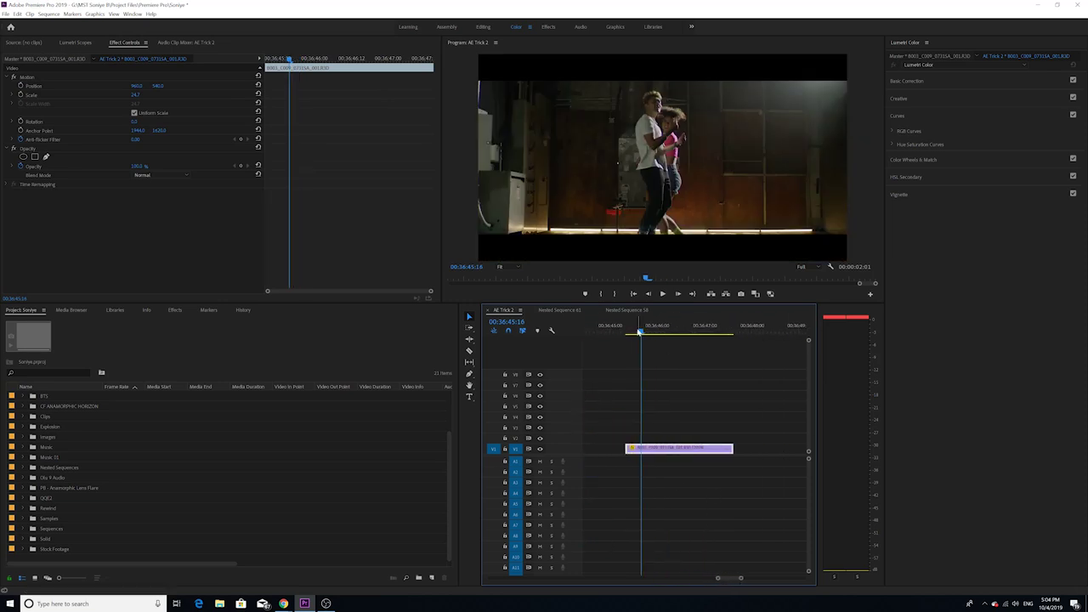
click(626, 331)
key(space)
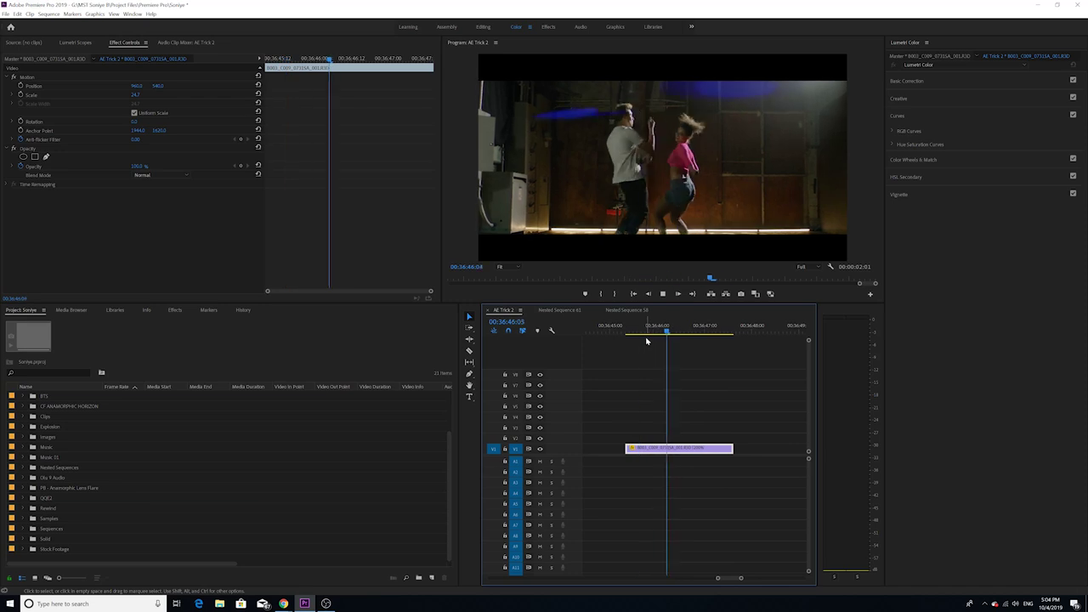
drag(667, 328, 626, 347)
drag(741, 578, 738, 577)
scroll(725, 518, down, 2)
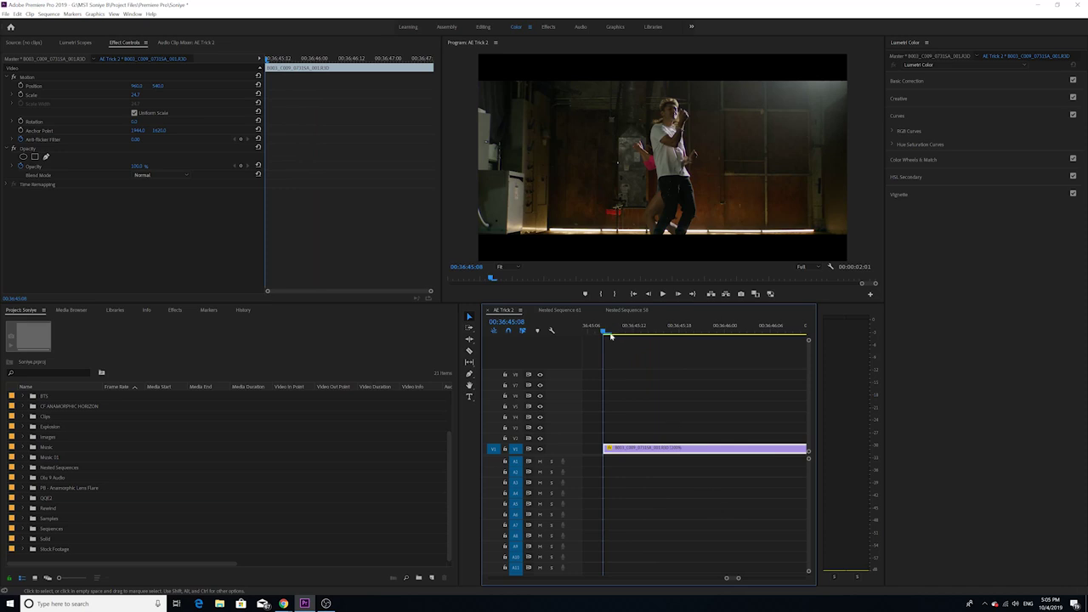
- Export the dance clip's frame at 00:36:46:02 as a still image named 1
drag(613, 339, 725, 326)
scroll(702, 366, down, 3)
mouse_move(595, 331)
mouse_down()
mouse_move(620, 329)
mouse_move(613, 333)
mouse_up()
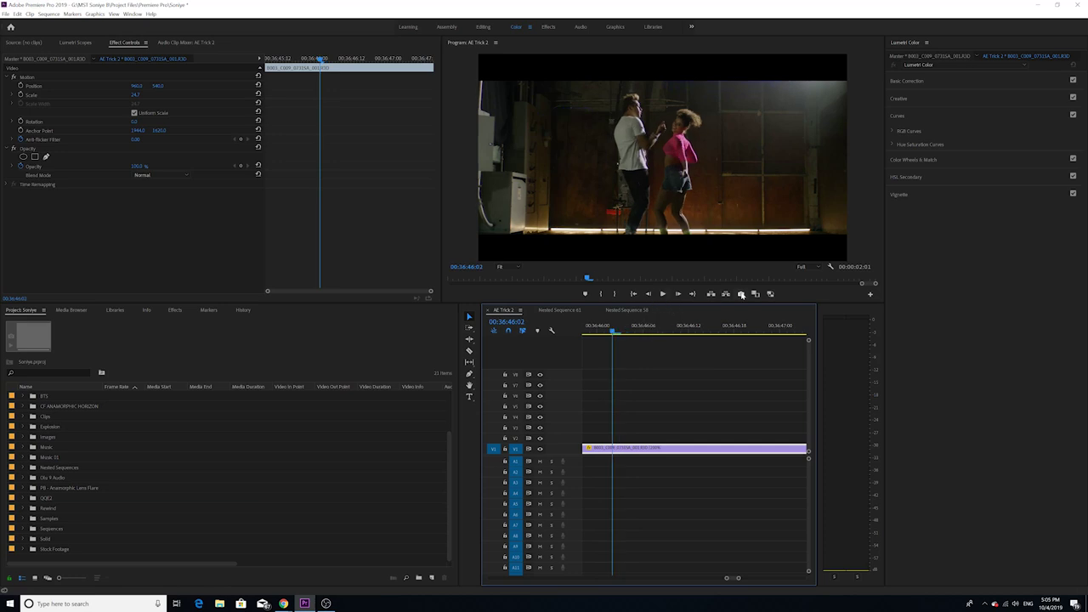
click(741, 294)
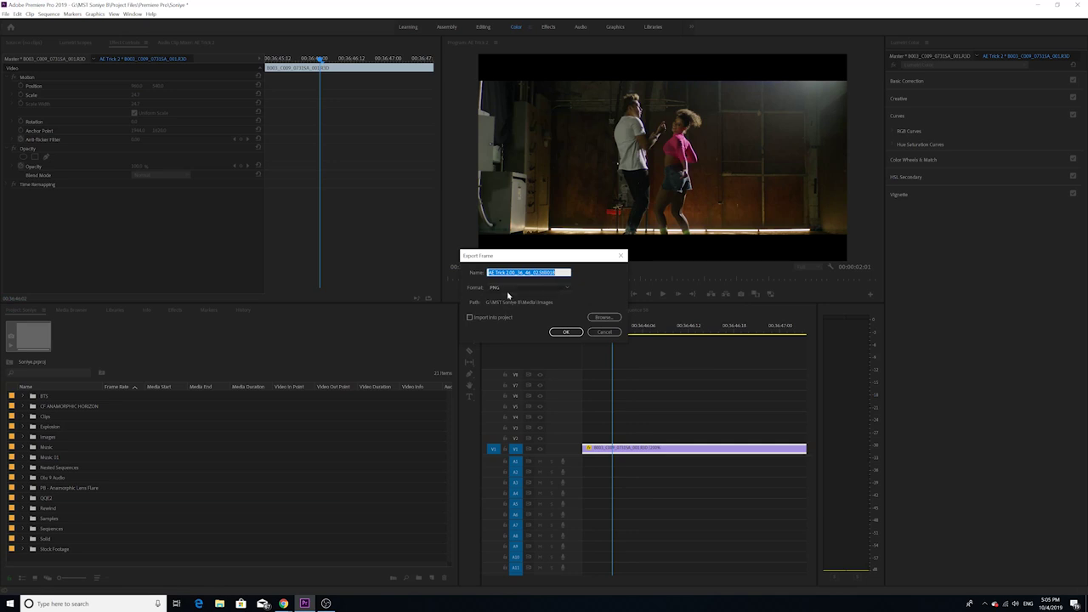
text(1)
click(567, 332)
- Export the frames at 00:36:46:06 and 00:36:46:11 as still images named 2 and 3
drag(615, 330, 644, 328)
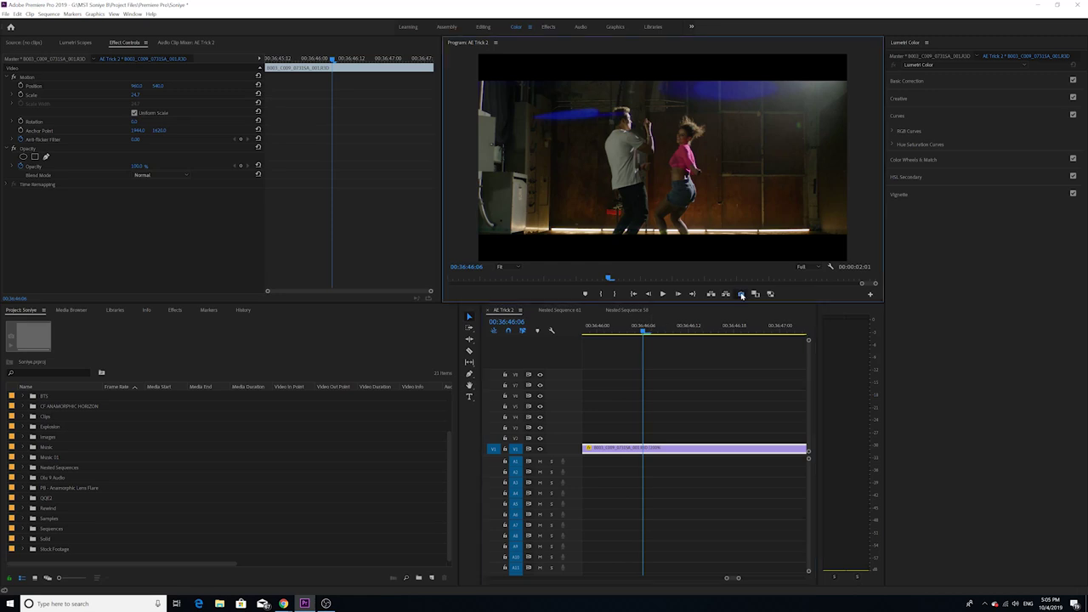
click(741, 295)
click(568, 332)
drag(646, 329, 683, 320)
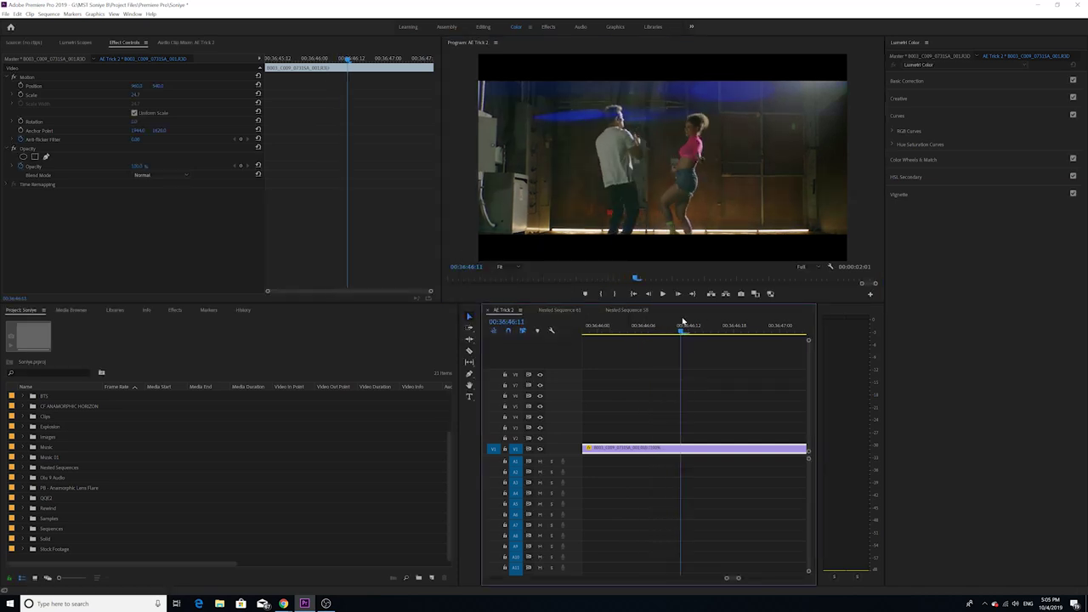
click(740, 295)
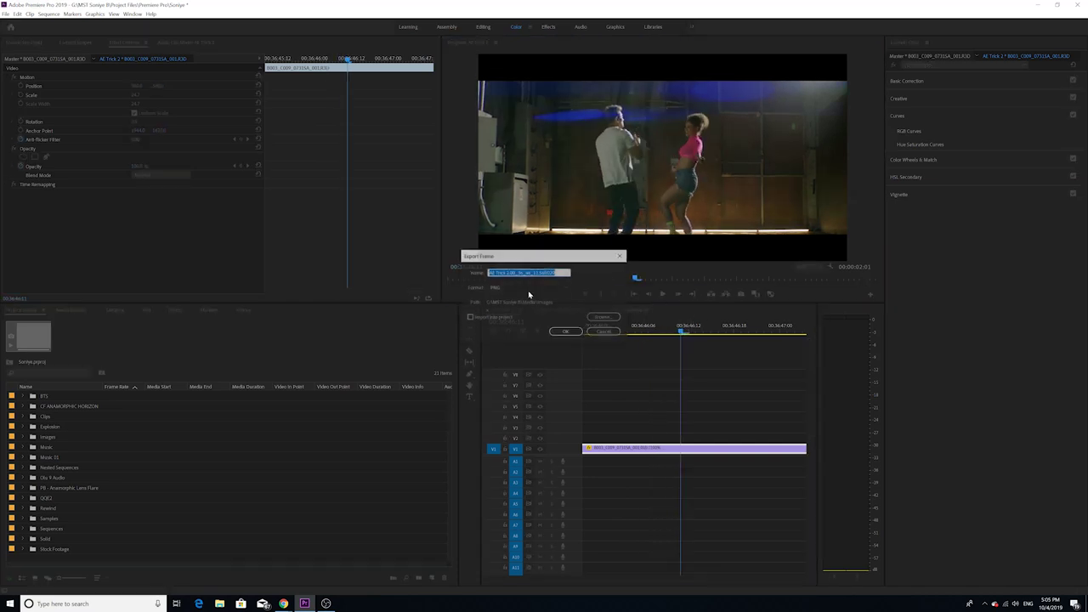
click(563, 332)
- Export the frame at 00:36:46:16 as a PNG still named 4
drag(685, 324, 722, 325)
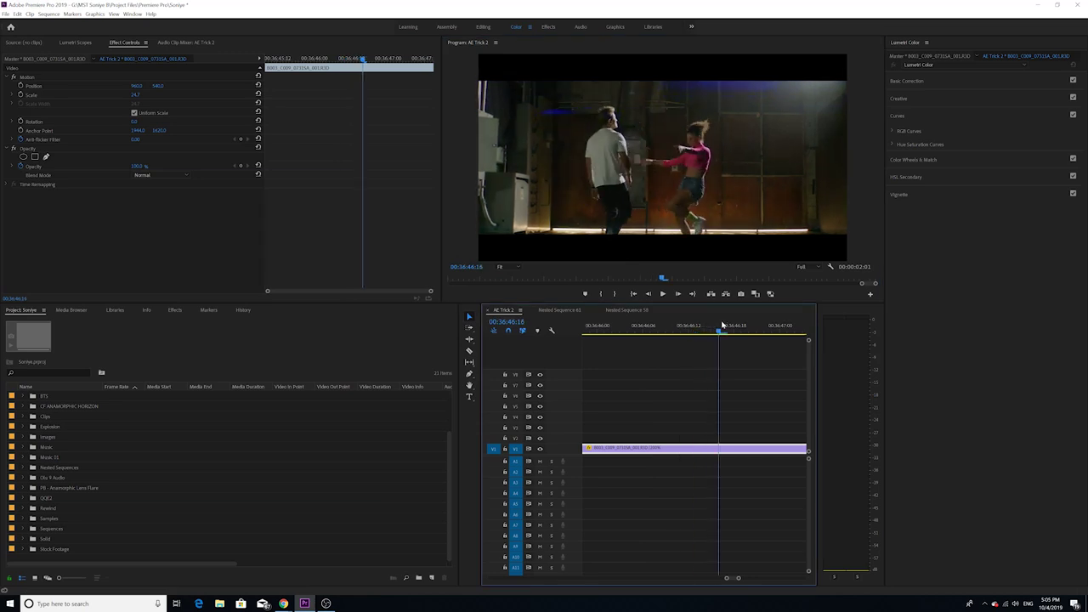
click(740, 294)
text(6)
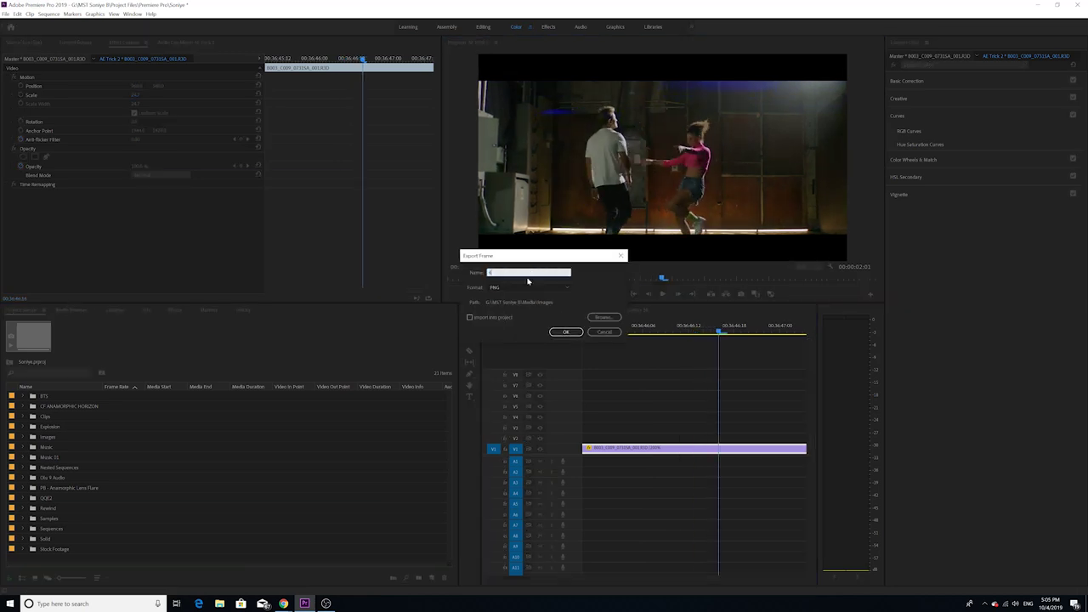
click(517, 287)
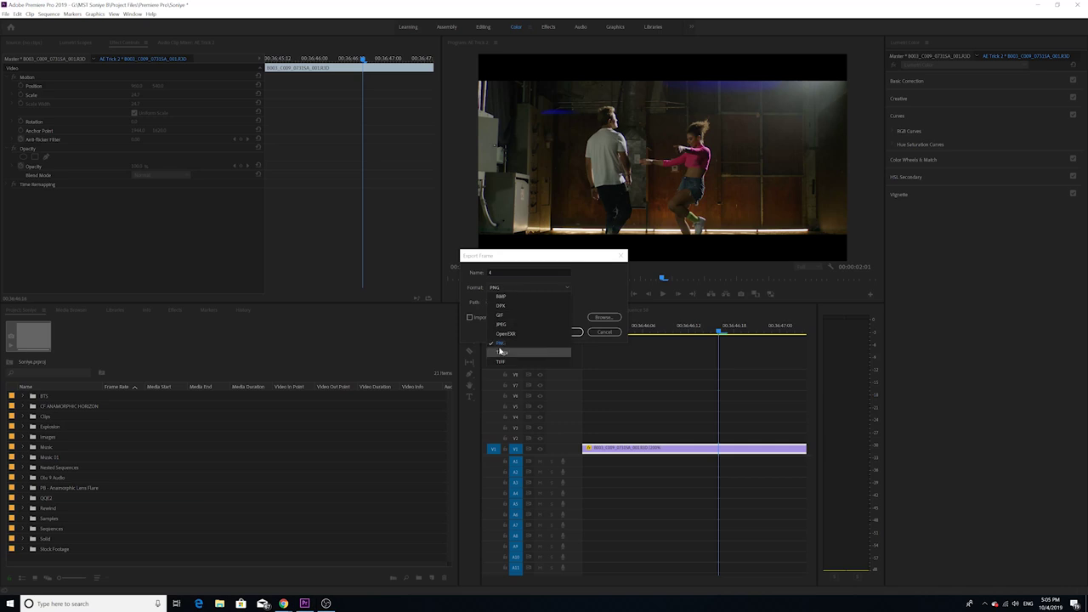
click(504, 344)
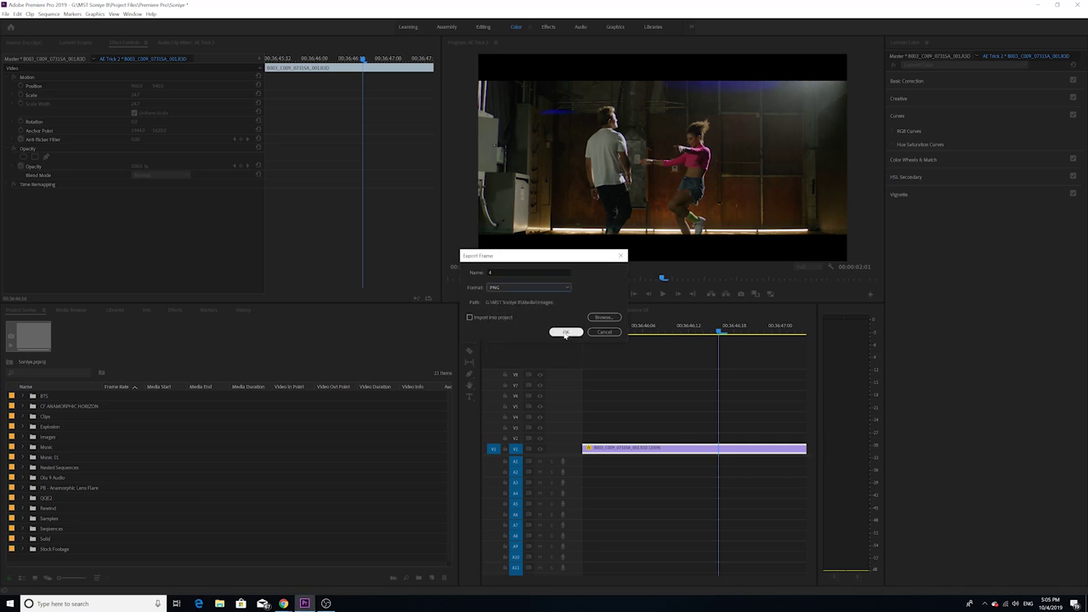
click(565, 331)
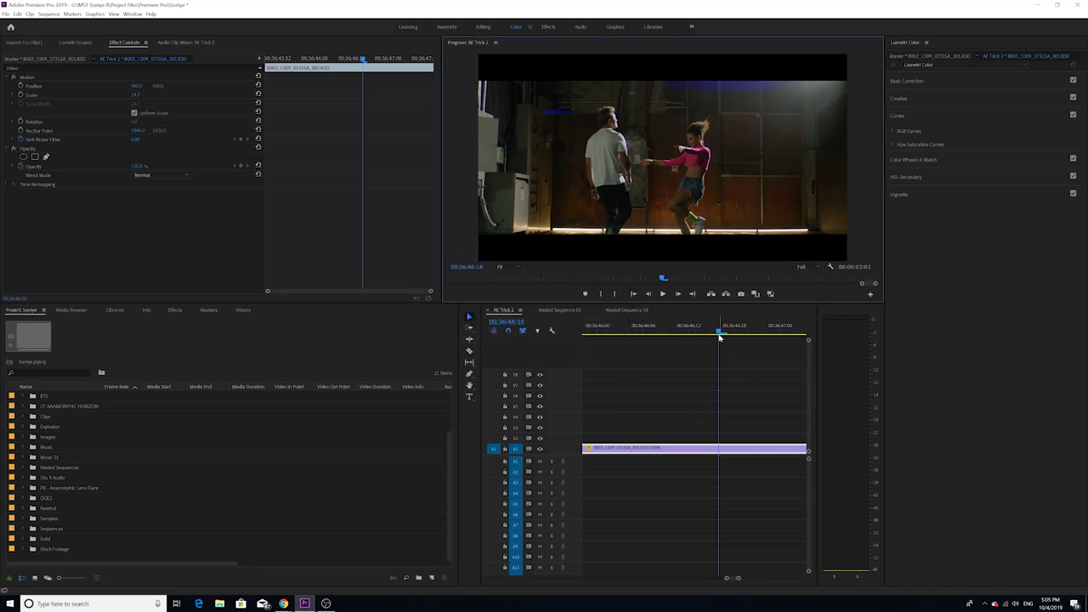
- Import the four exported stills 1, 2, 3 and 4 from the Images folder into the project
drag(738, 579, 754, 571)
click(691, 331)
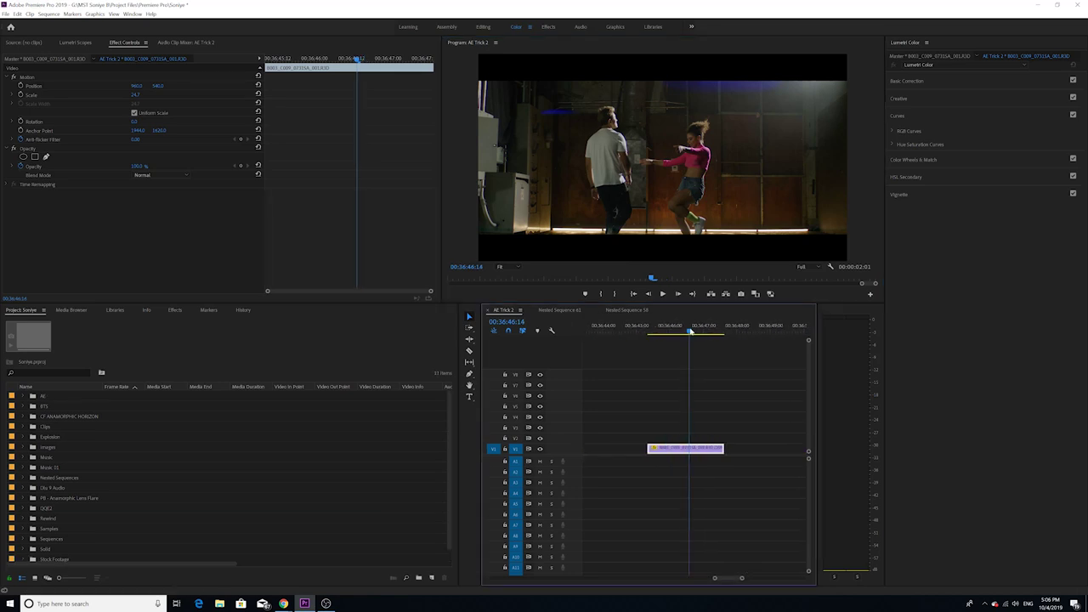
right_click(17, 397)
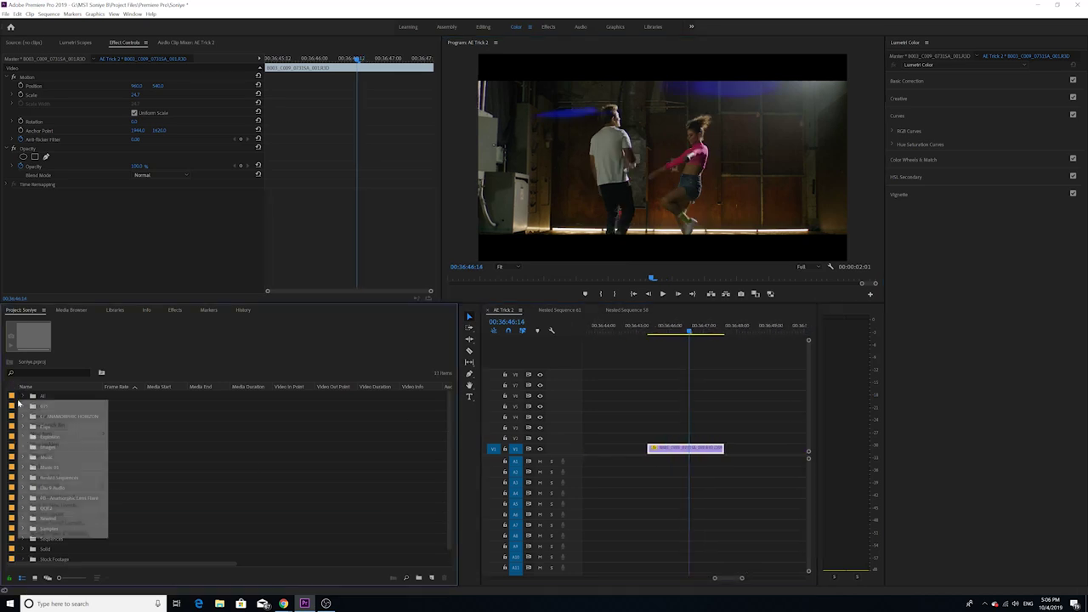
click(54, 454)
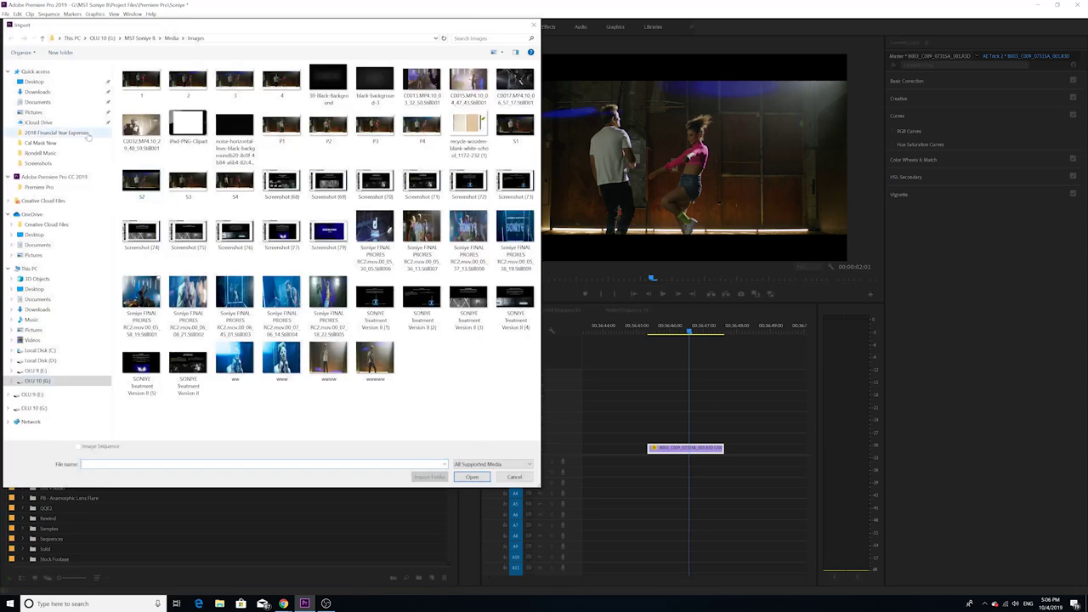
drag(118, 88, 289, 101)
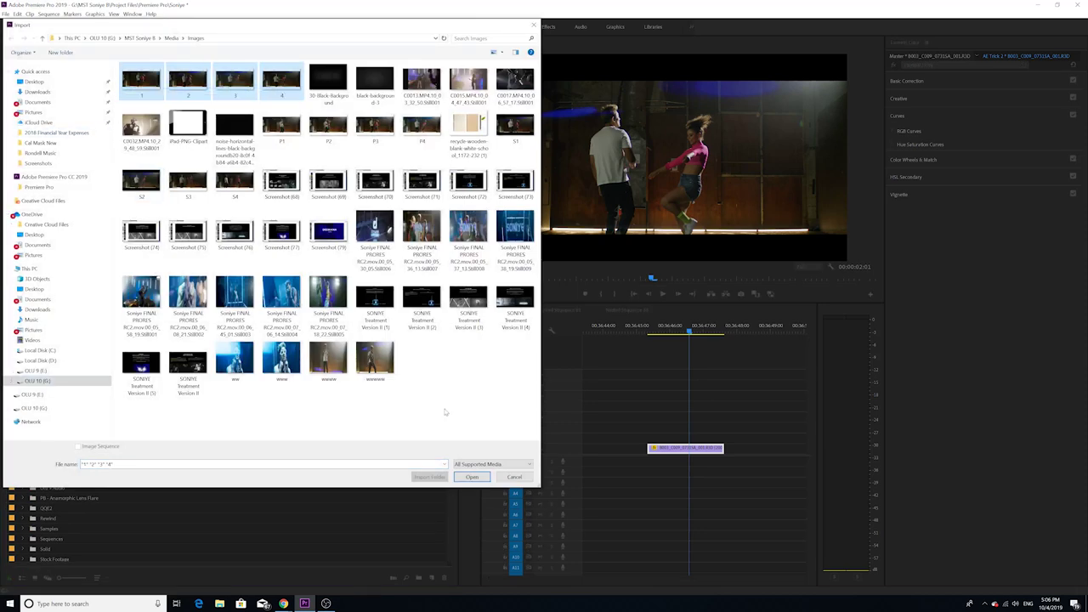
click(472, 476)
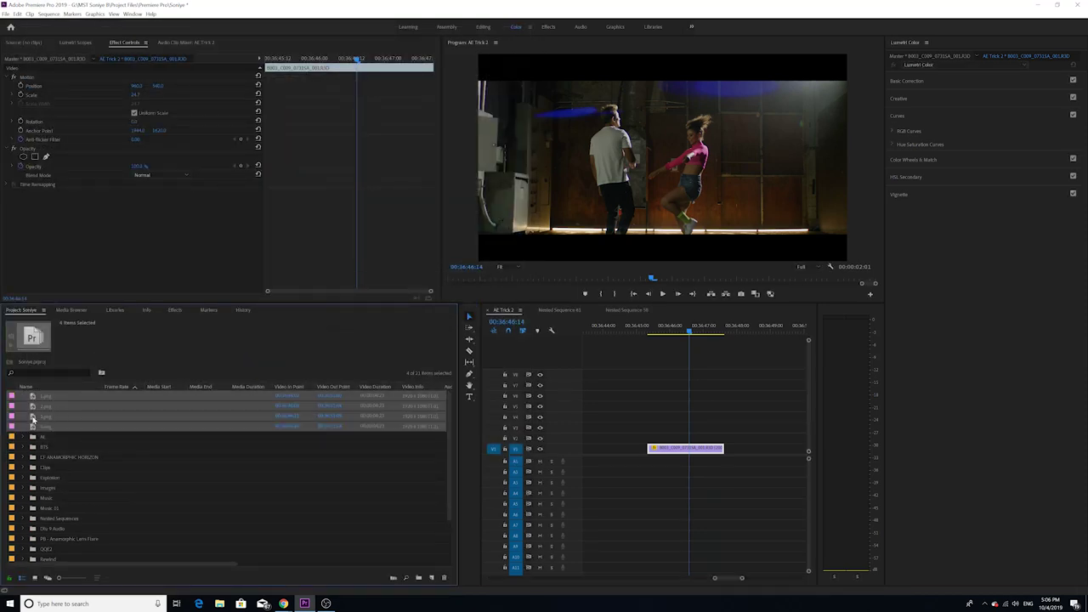
- Place 1.png on the track above the dance clip and shorten it so both end together
drag(42, 396, 605, 438)
drag(765, 437, 704, 430)
click(681, 327)
drag(692, 436, 707, 442)
drag(679, 331, 678, 333)
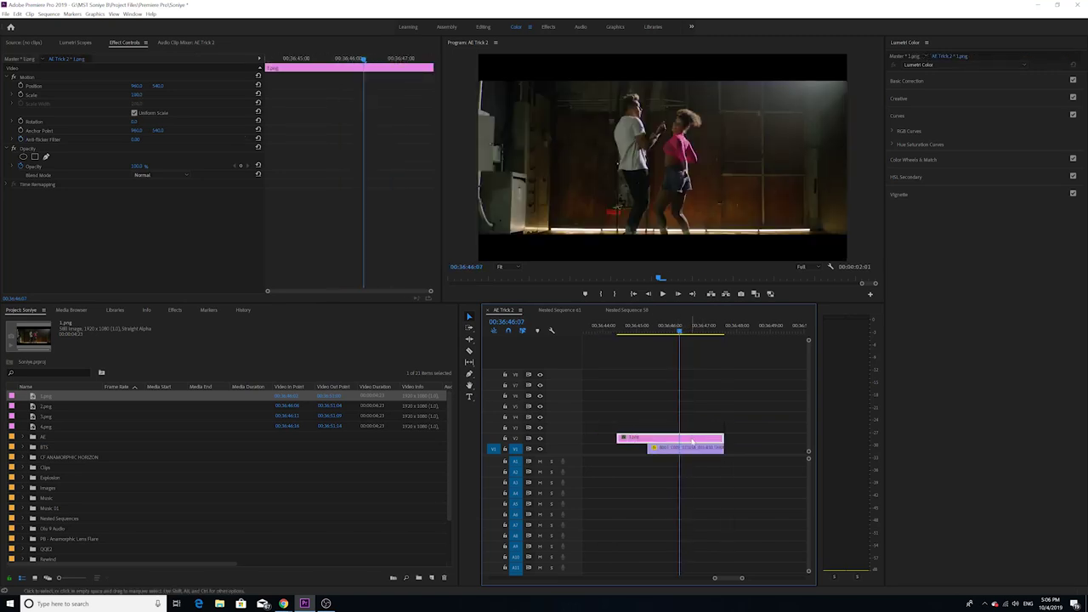
- Shift 1.png earlier on its track so that it covers the first part of the dance clip
drag(711, 438, 653, 438)
mouse_move(678, 328)
mouse_down()
mouse_move(702, 326)
mouse_move(688, 331)
mouse_up()
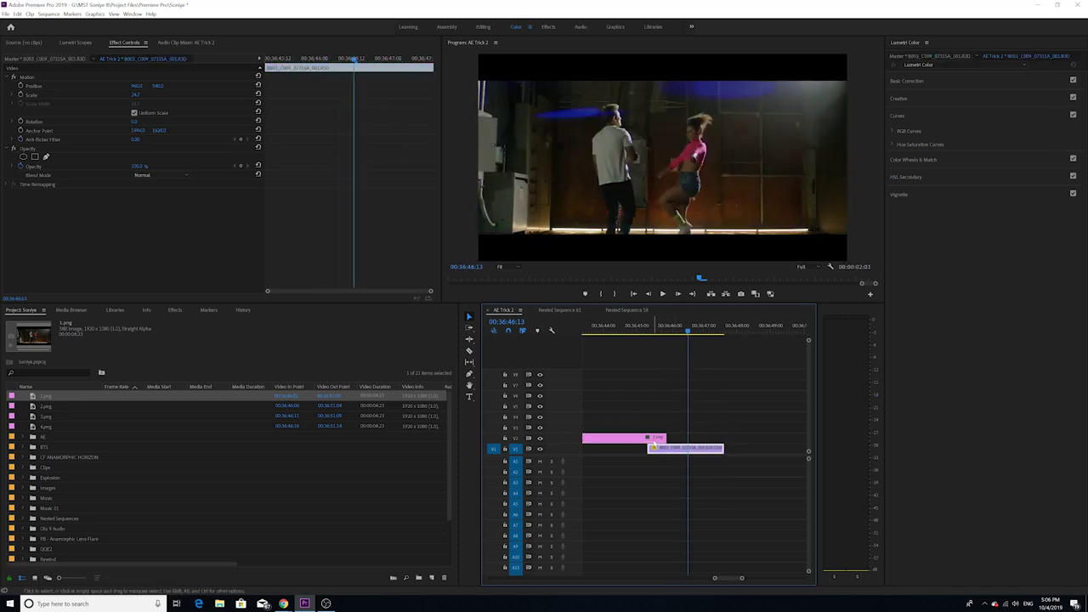
drag(651, 439, 668, 439)
click(682, 334)
drag(683, 334, 677, 336)
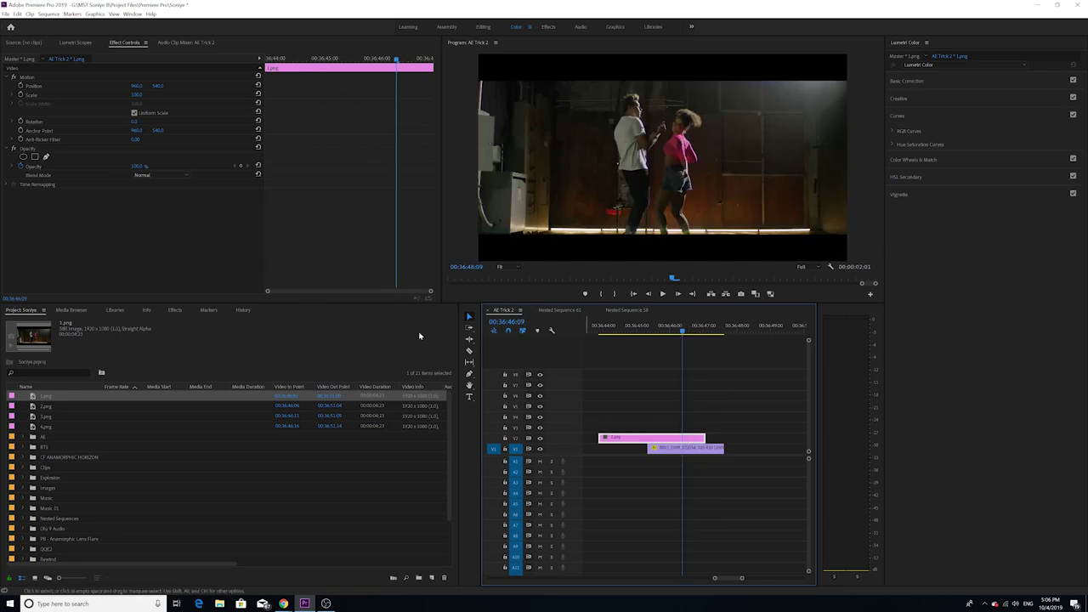
- Turn off 1.png's opacity keyframing, lower its opacity, and trim it to run from the dance clip's start to the matching frame at 00:36:46:02
click(22, 167)
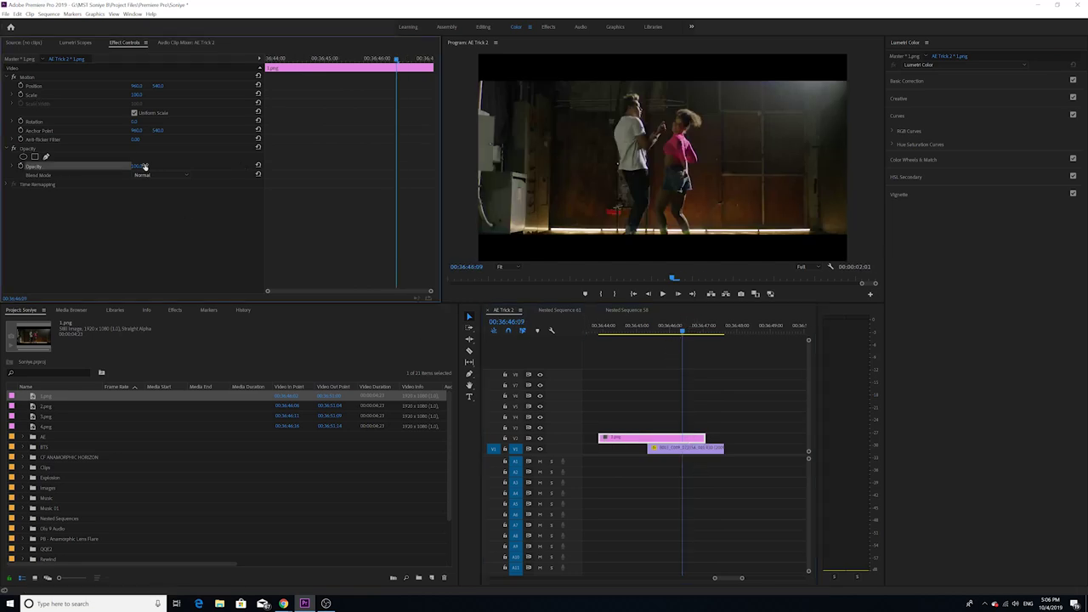
drag(144, 167, 110, 167)
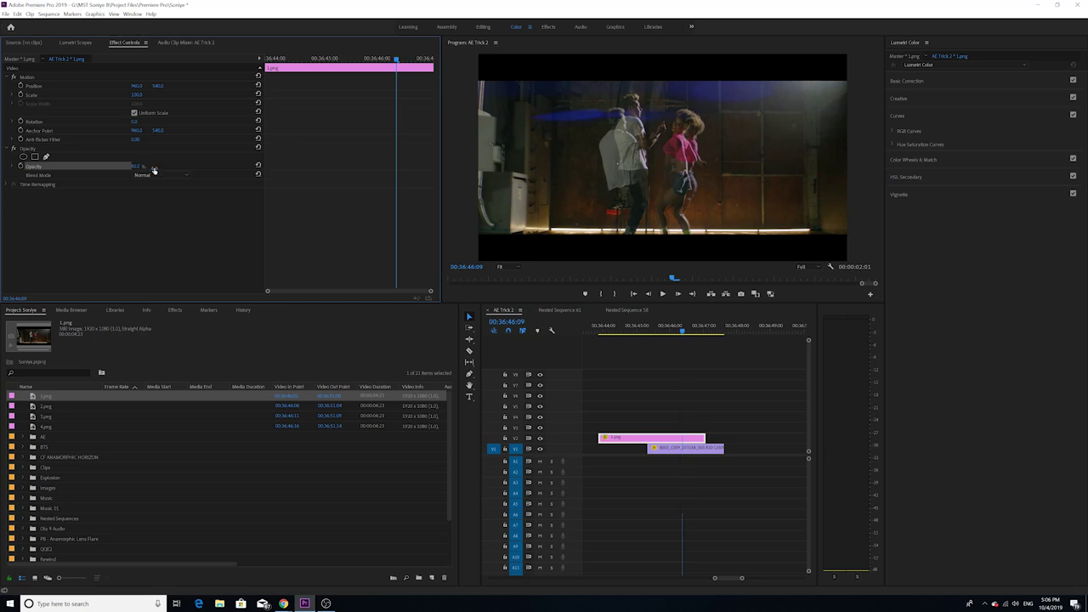
click(674, 336)
drag(674, 335, 674, 333)
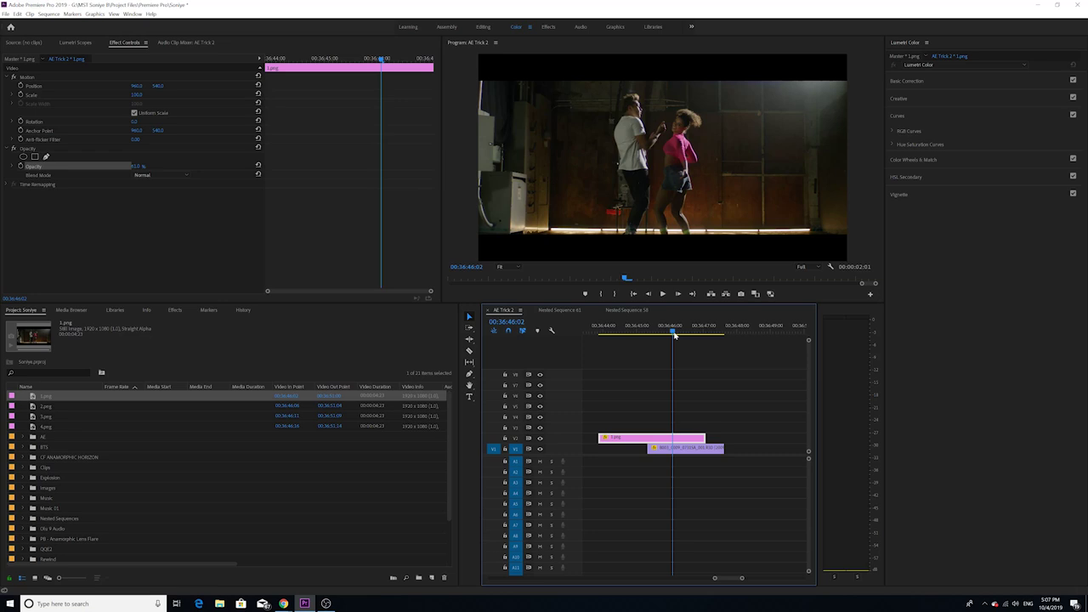
drag(704, 437, 673, 434)
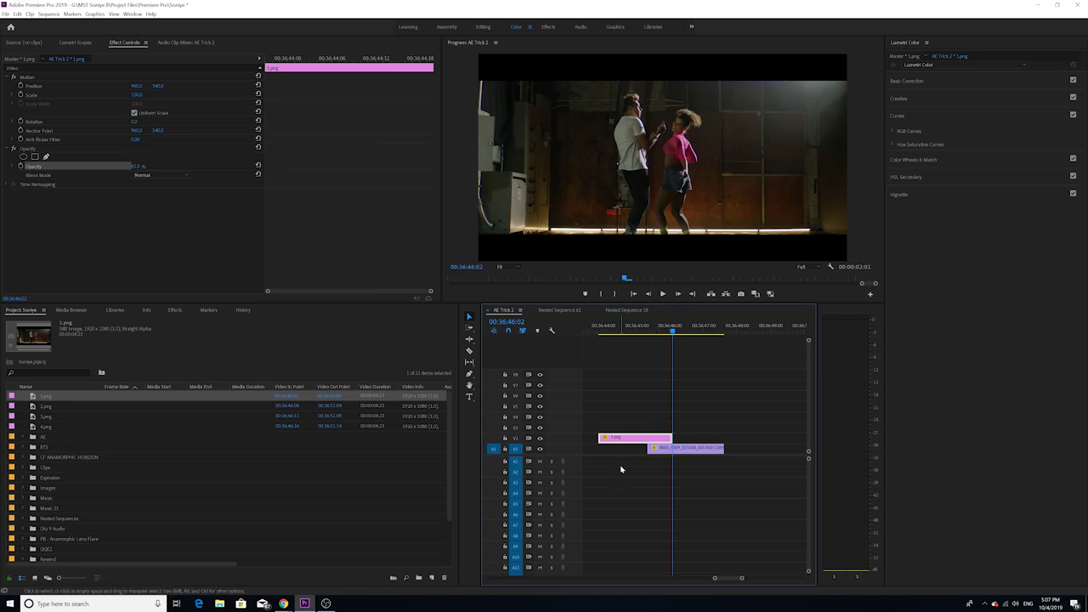
drag(595, 439, 644, 439)
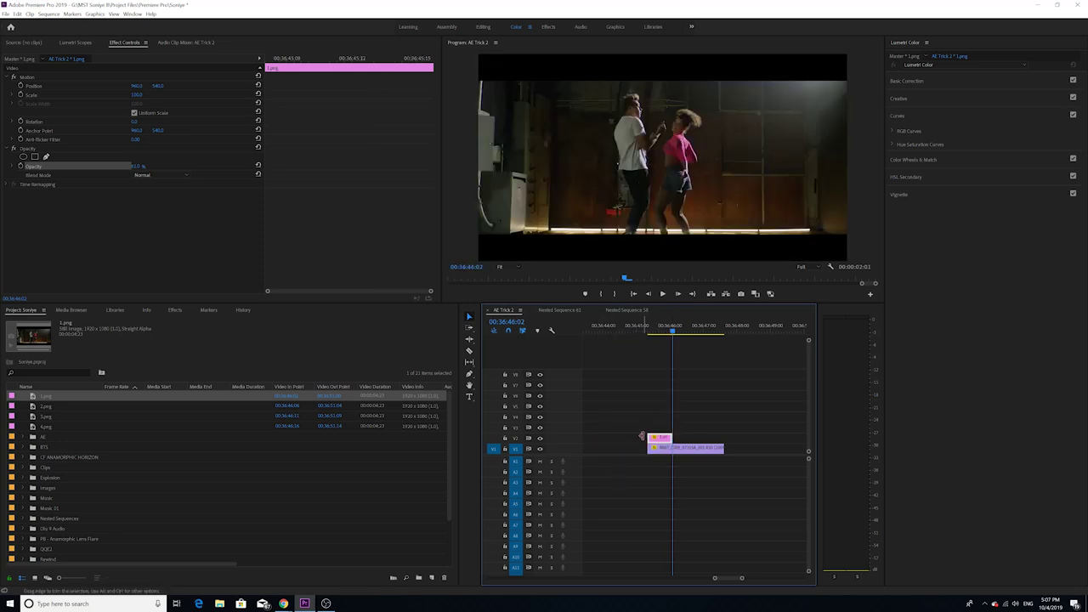
- Place 2.png on the track above 1.png at the dance clip's start and trim it to the dance clip's end
drag(660, 326, 677, 331)
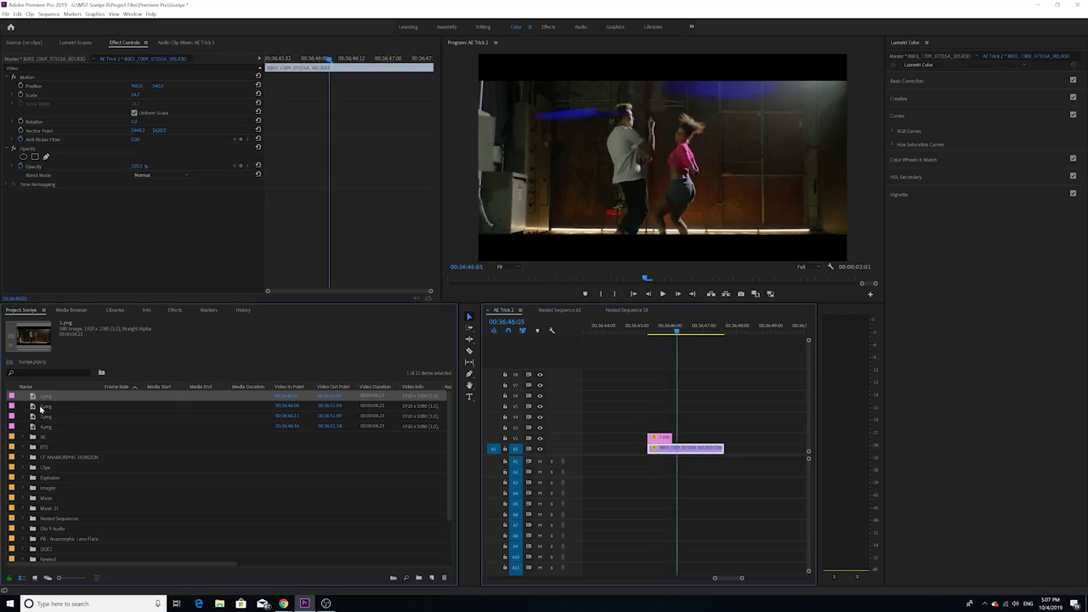
click(34, 407)
drag(366, 378, 652, 427)
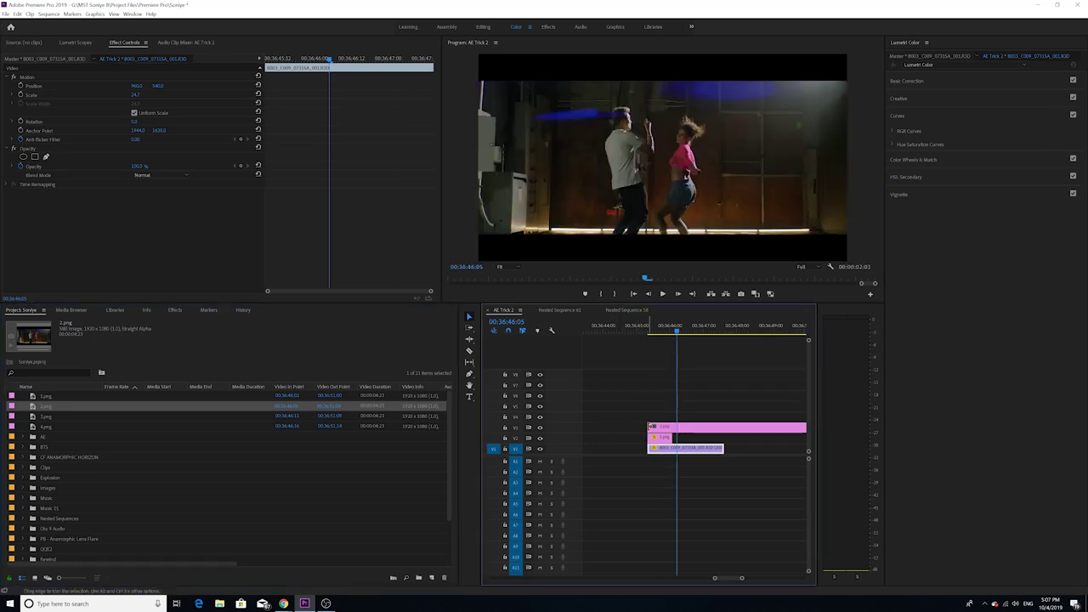
scroll(752, 435, down, 2)
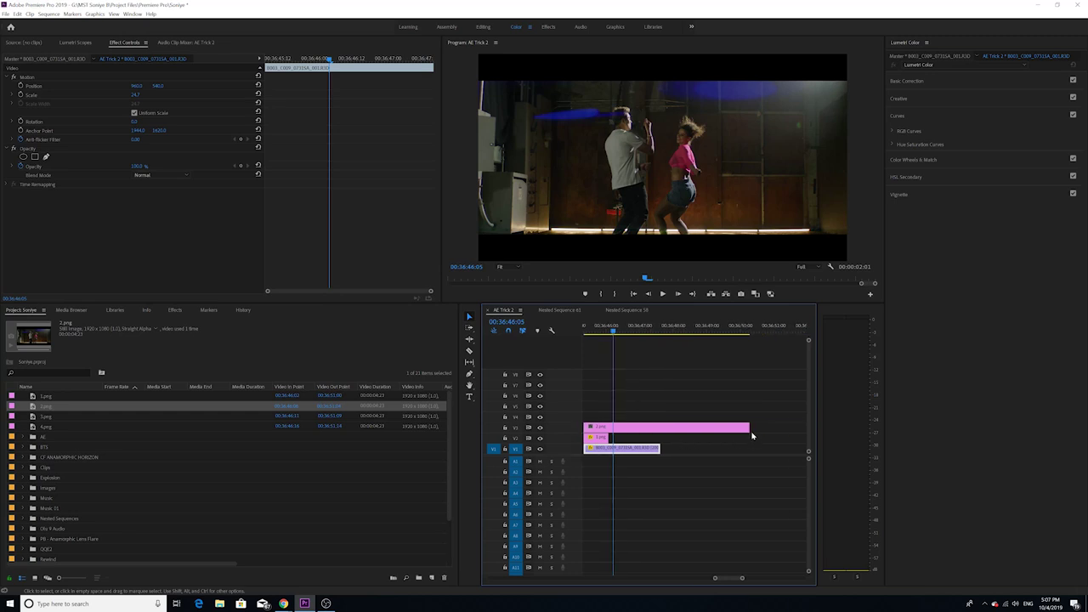
drag(751, 436, 660, 427)
- Turn off opacity keyframing for 2.png, lower its opacity, and move the playhead to its matching frame at 00:36:46:06
click(18, 169)
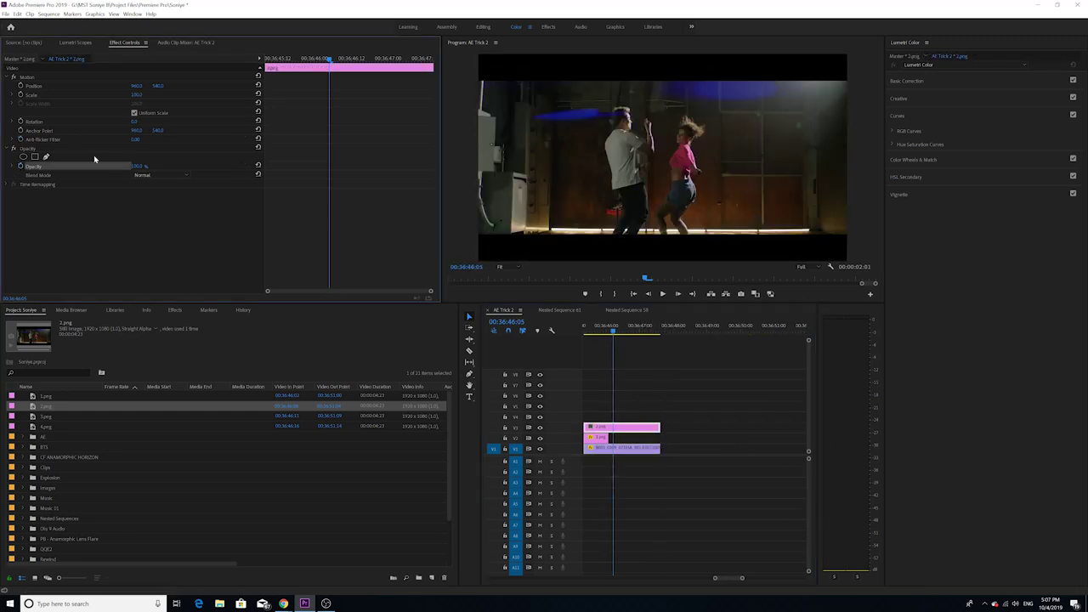
drag(145, 169, 99, 168)
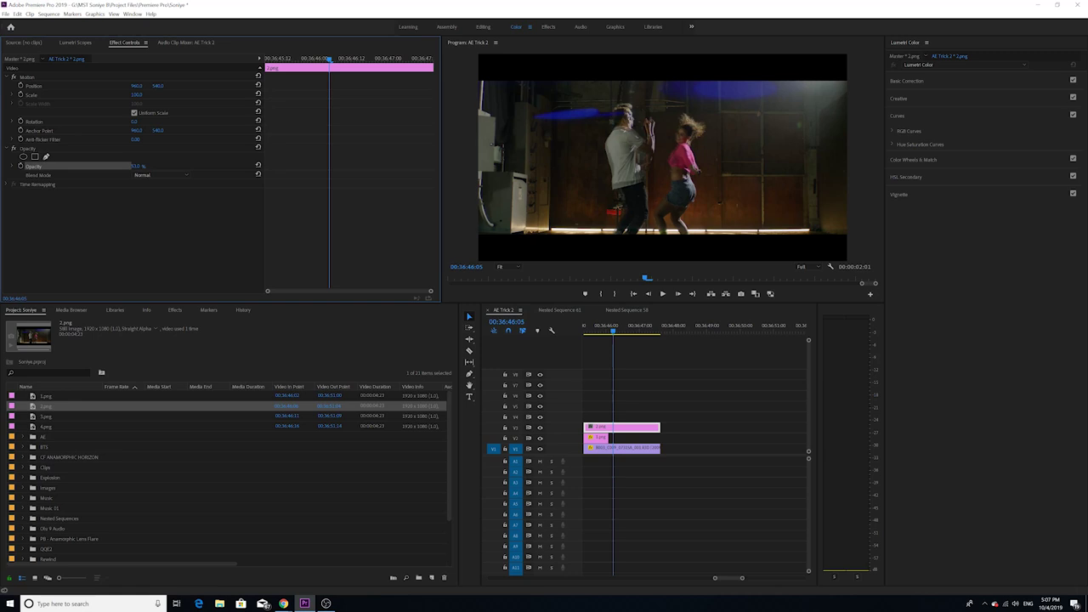
drag(612, 327, 615, 326)
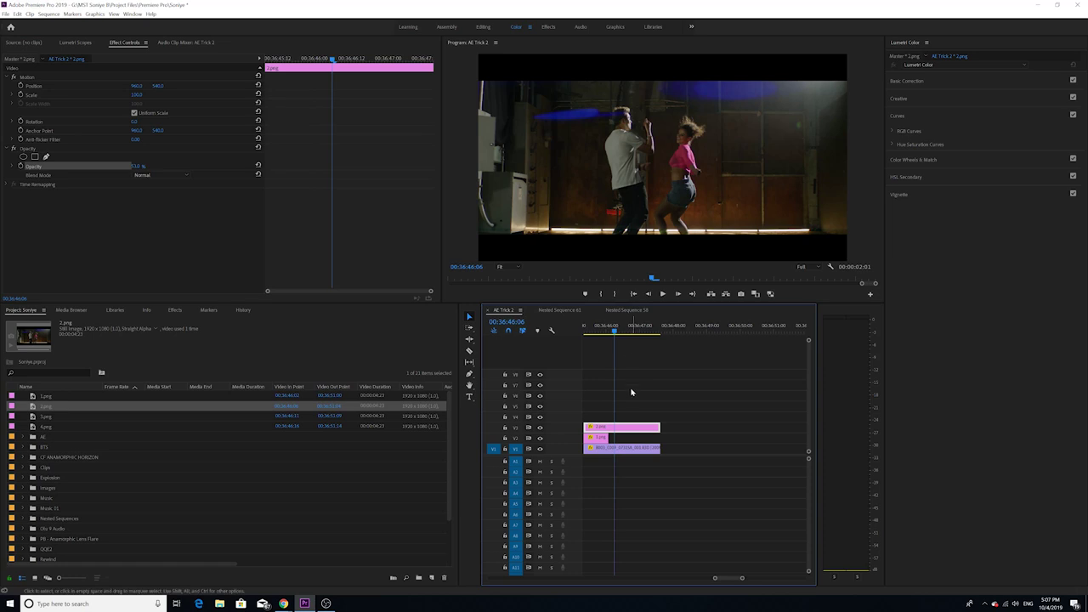
- Trim 2.png to end at 00:36:46:06 and restore its opacity to 100%
drag(656, 426, 611, 430)
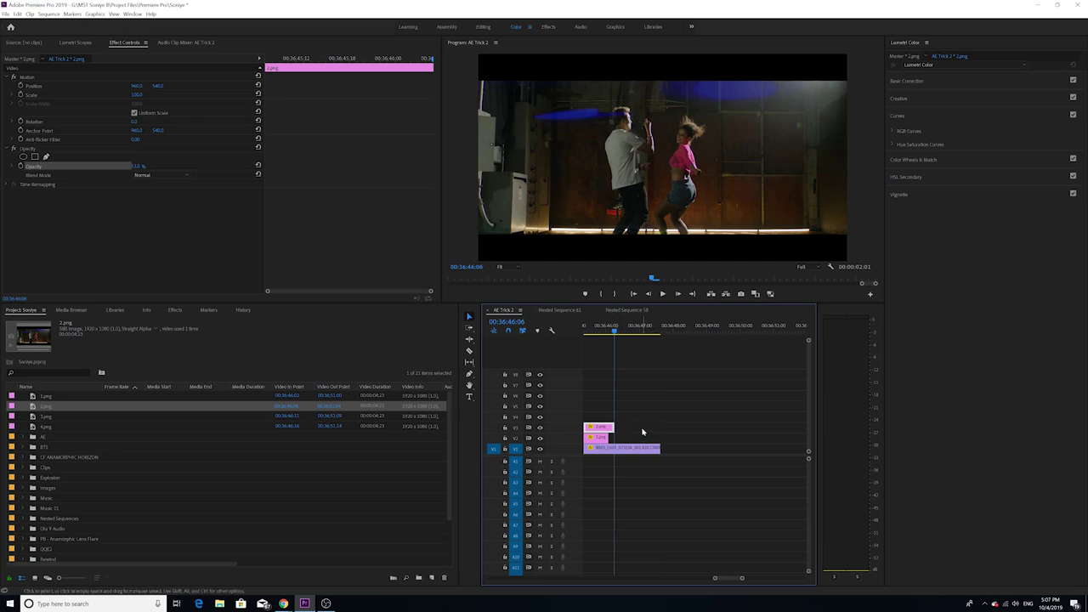
drag(613, 427, 618, 427)
drag(136, 166, 161, 166)
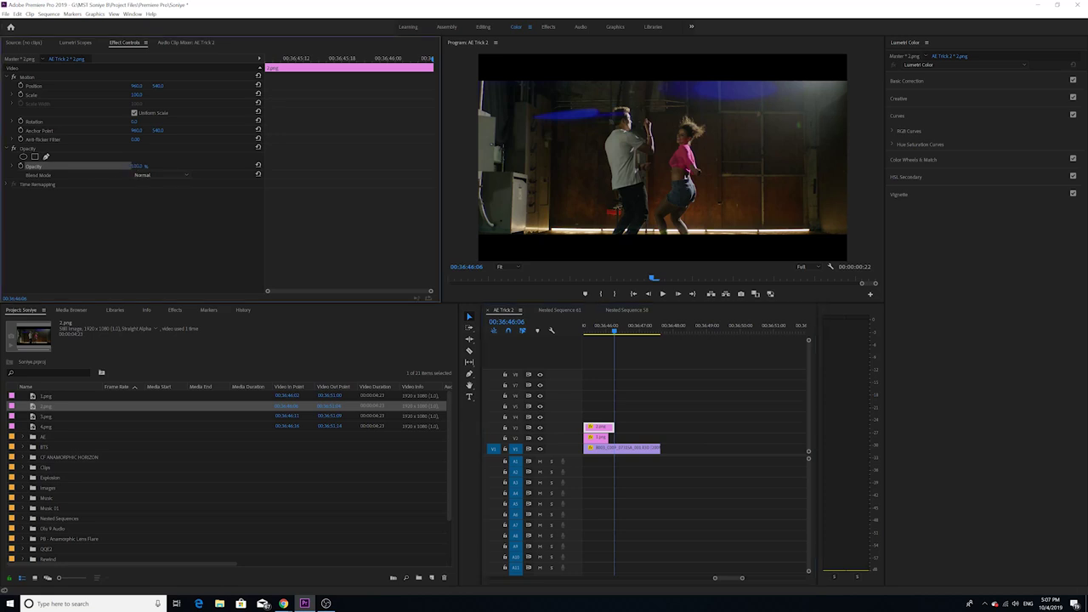
- Place 3.png on the track above 2.png, turn off its opacity keyframing, and lower its opacity
drag(25, 416, 597, 417)
drag(627, 331, 624, 330)
click(631, 416)
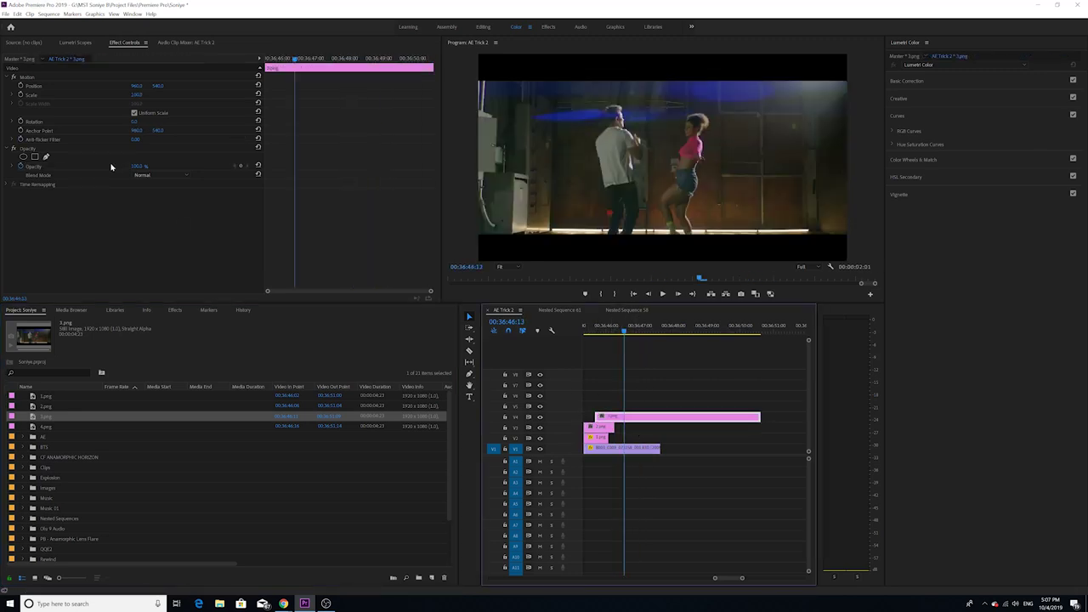
click(26, 168)
drag(140, 167, 85, 167)
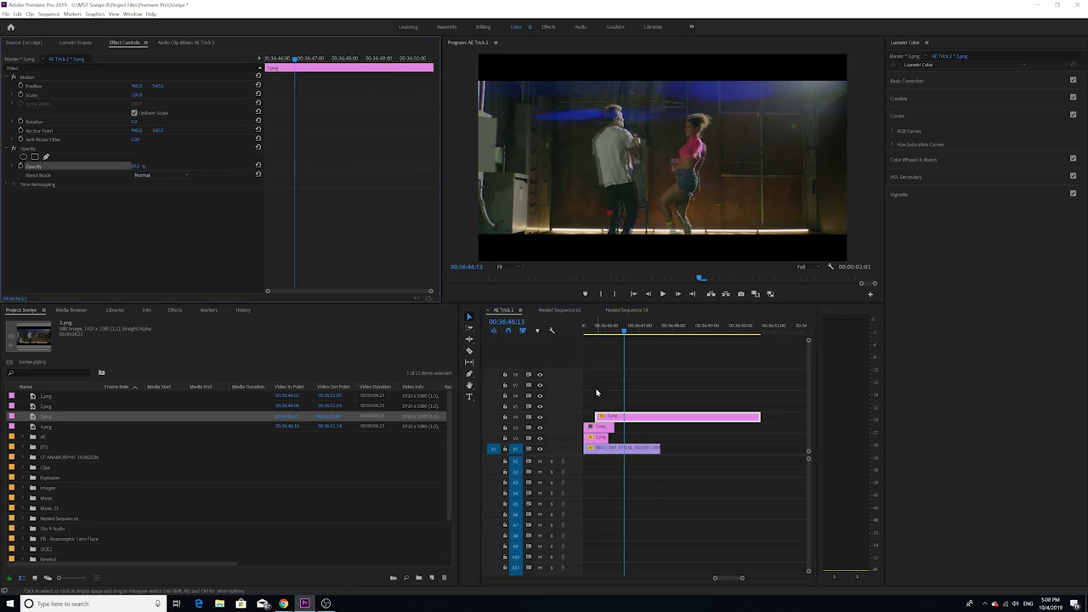
- Extend 3.png back to the dance clip's start and trim its end to the matching frame at 00:36:46:11
click(629, 418)
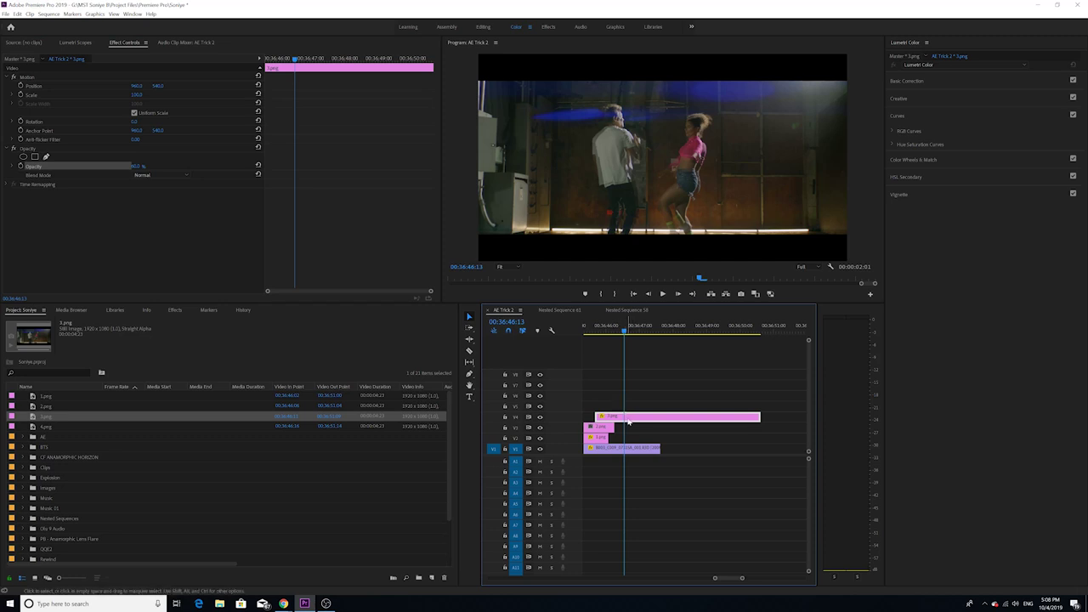
drag(620, 330, 623, 332)
drag(599, 409, 620, 415)
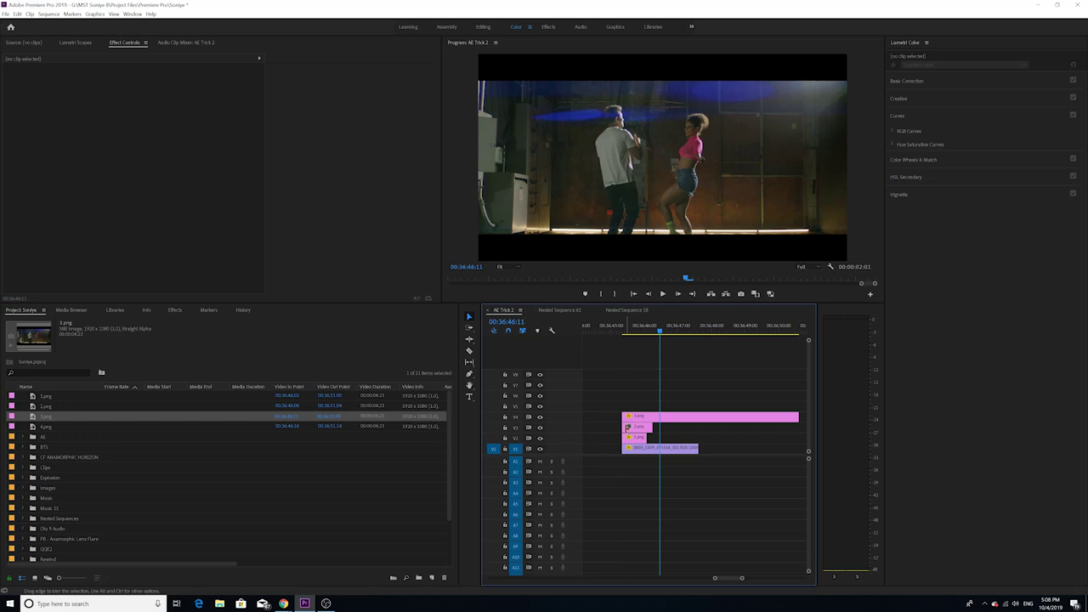
drag(795, 416, 658, 417)
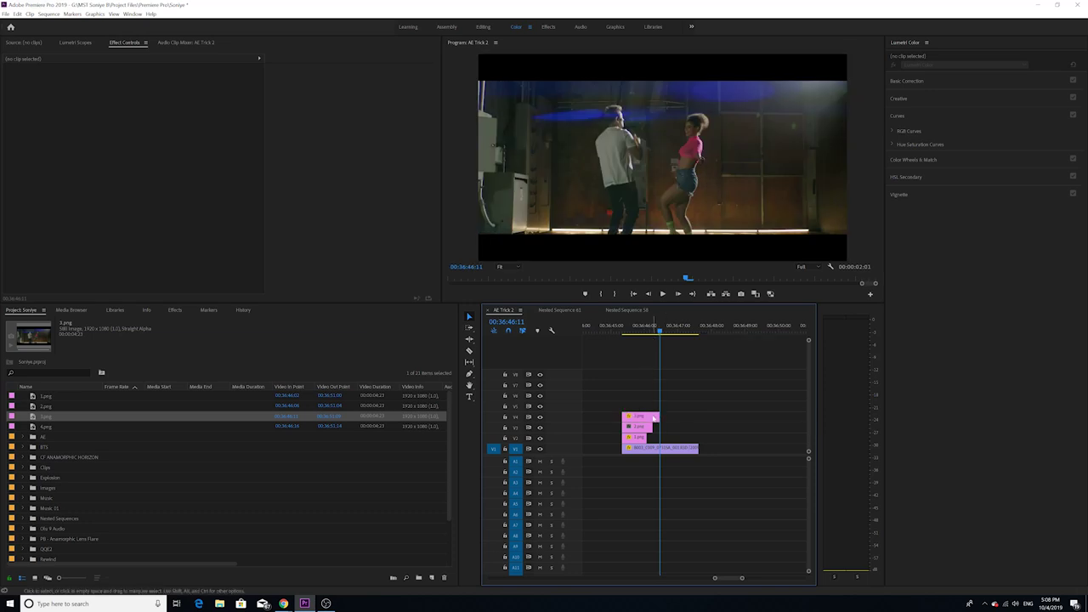
- Place 4.png on the track above 3.png at the dance clip's start, turn off its opacity keyframing, and lower its opacity
click(34, 426)
drag(34, 426, 665, 398)
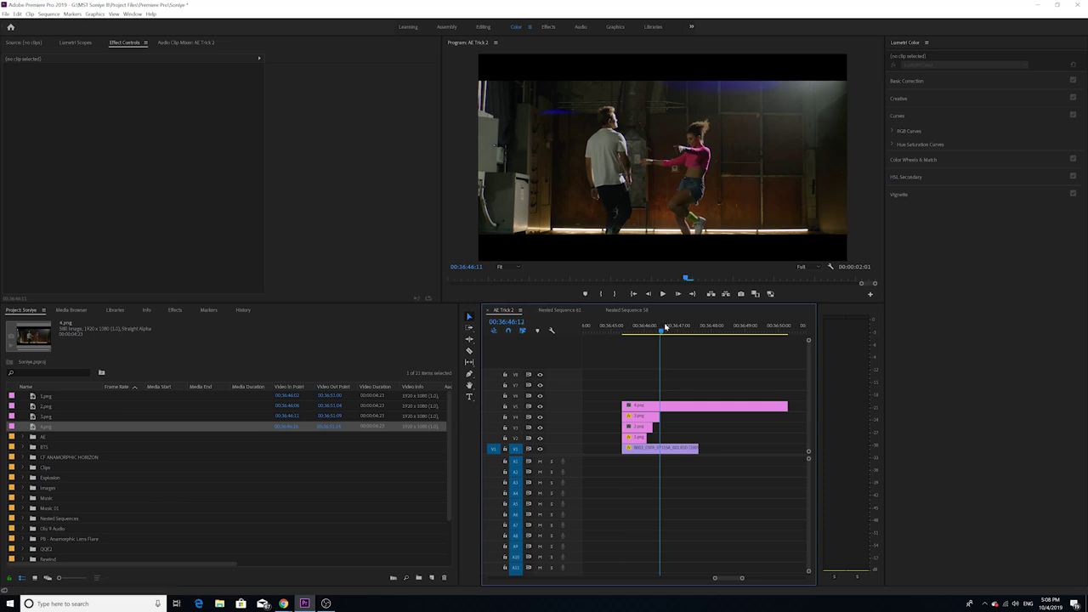
click(662, 329)
click(681, 405)
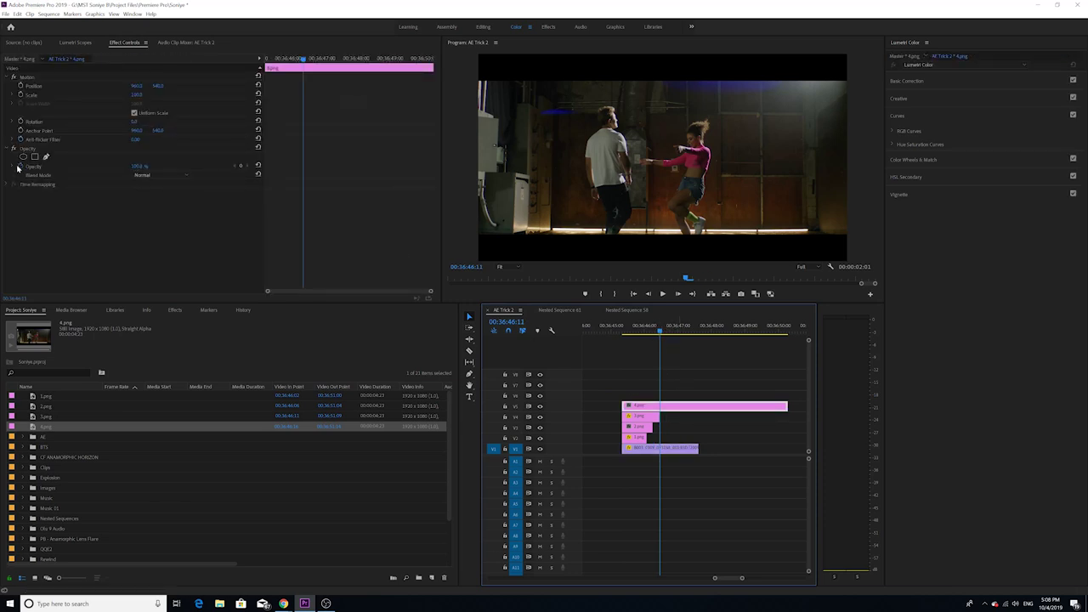
drag(136, 166, 110, 165)
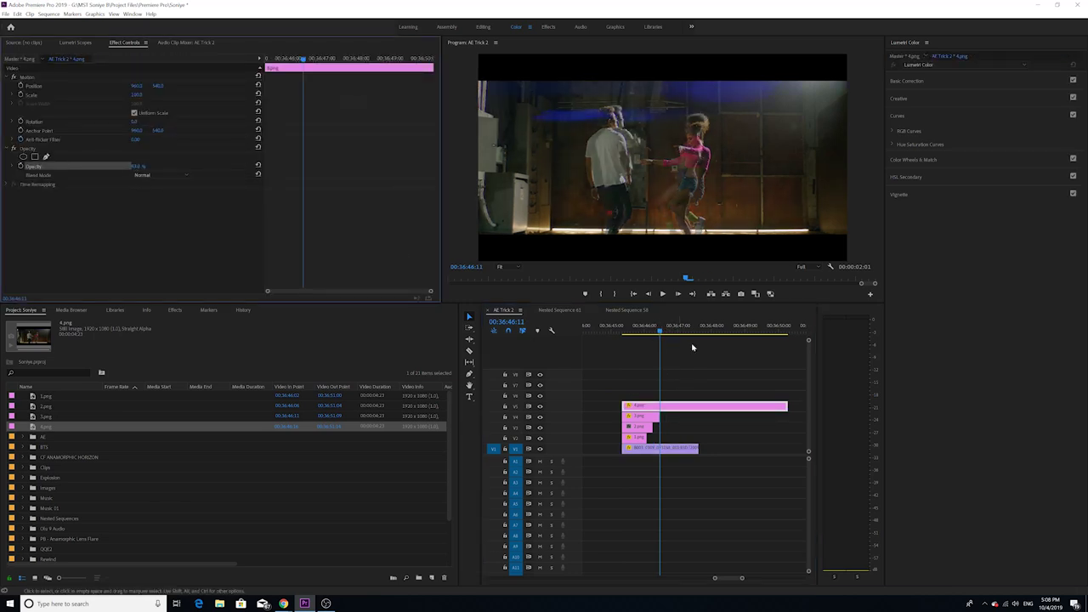
- Find 4.png's matching frame at 00:36:46:16 using reduced opacity and trim the still to end there
drag(663, 328, 667, 325)
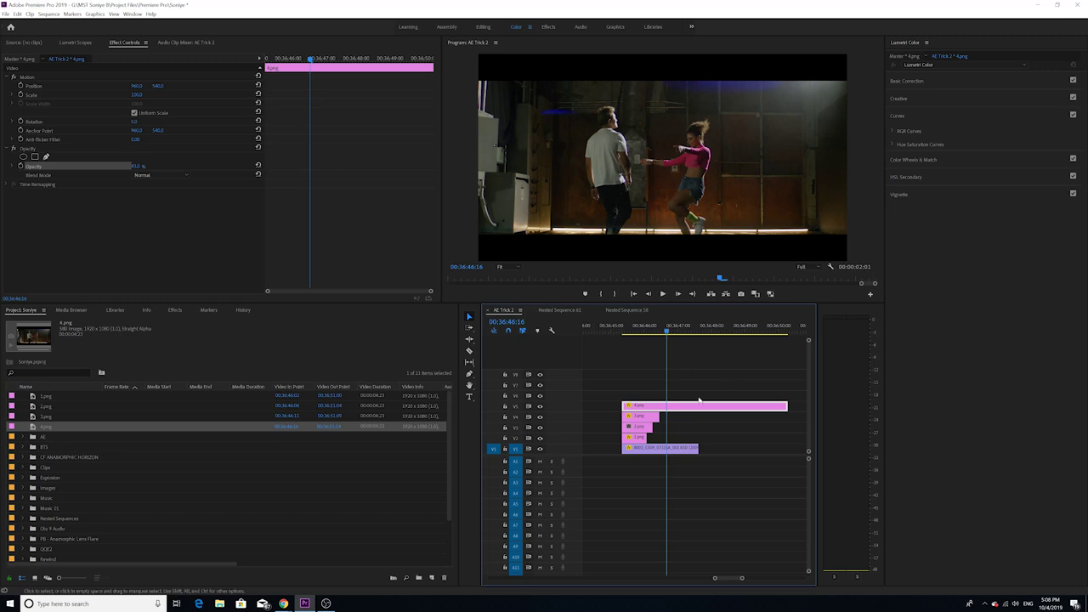
click(780, 398)
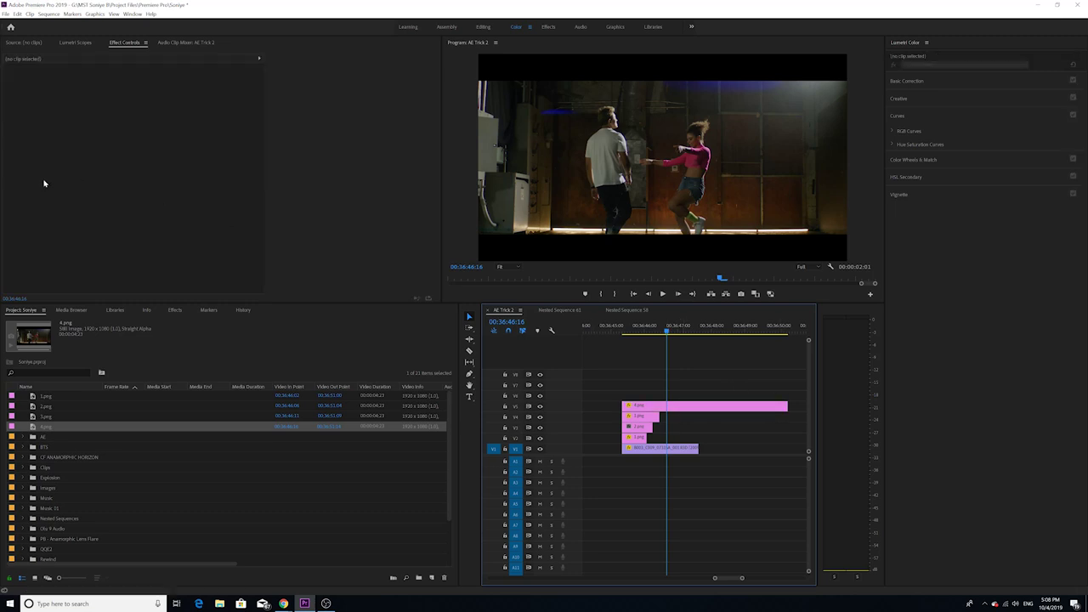
click(675, 406)
drag(136, 167, 93, 166)
drag(786, 406, 668, 412)
- Restore 4.png's opacity to 100%
mouse_move(666, 331)
mouse_down()
mouse_move(627, 341)
mouse_move(650, 340)
mouse_up()
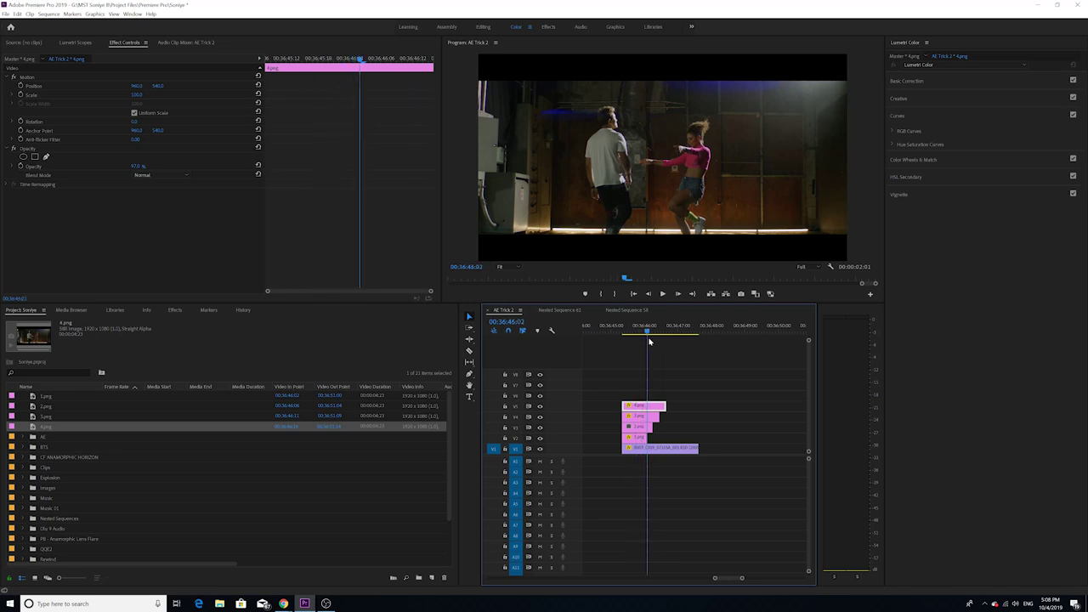
drag(649, 340, 648, 340)
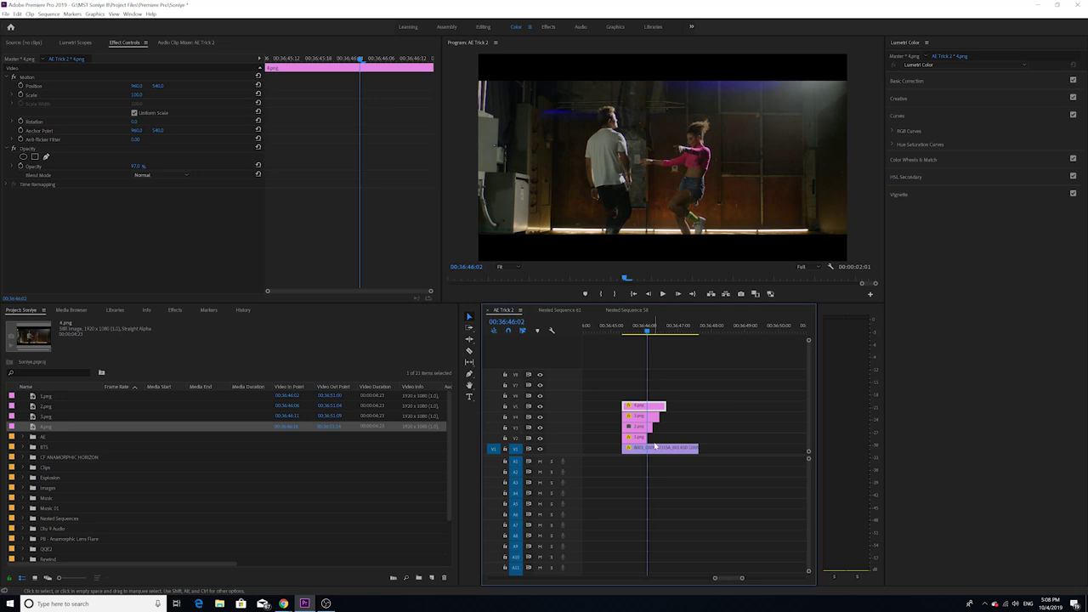
mouse_move(649, 333)
mouse_down()
mouse_move(671, 333)
mouse_move(654, 337)
mouse_up()
click(645, 406)
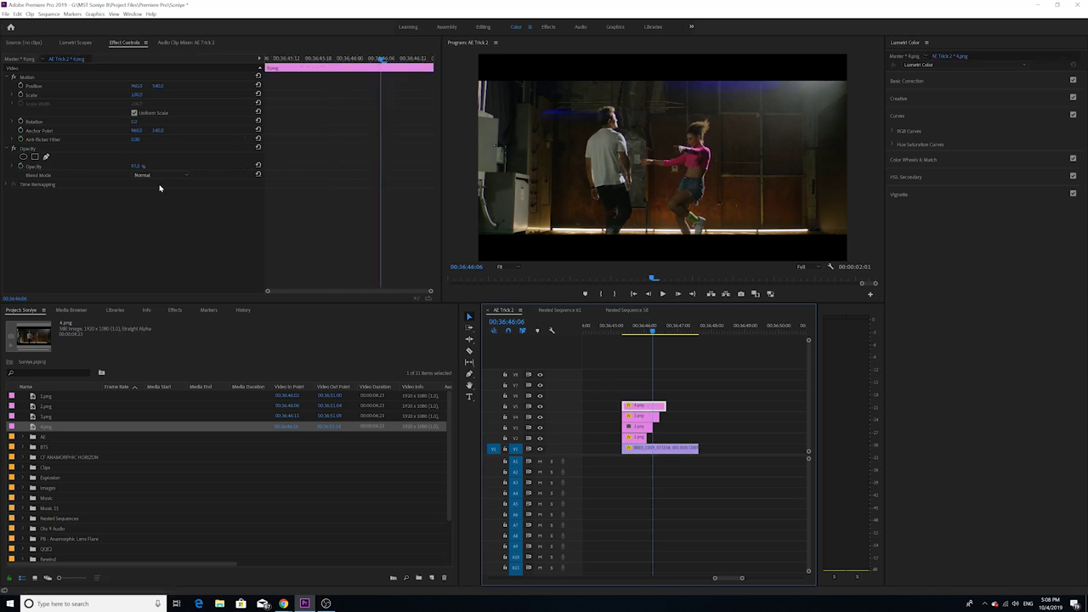
click(133, 166)
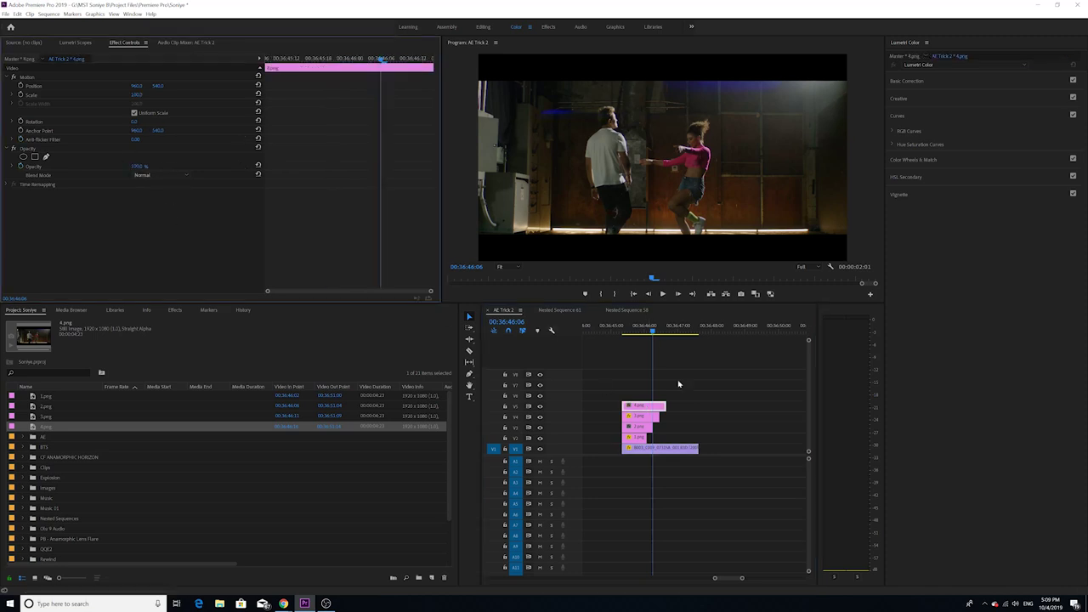
- Restore the opacity of 3.png and 1.png to 100%
click(642, 416)
key(ctrl+s)
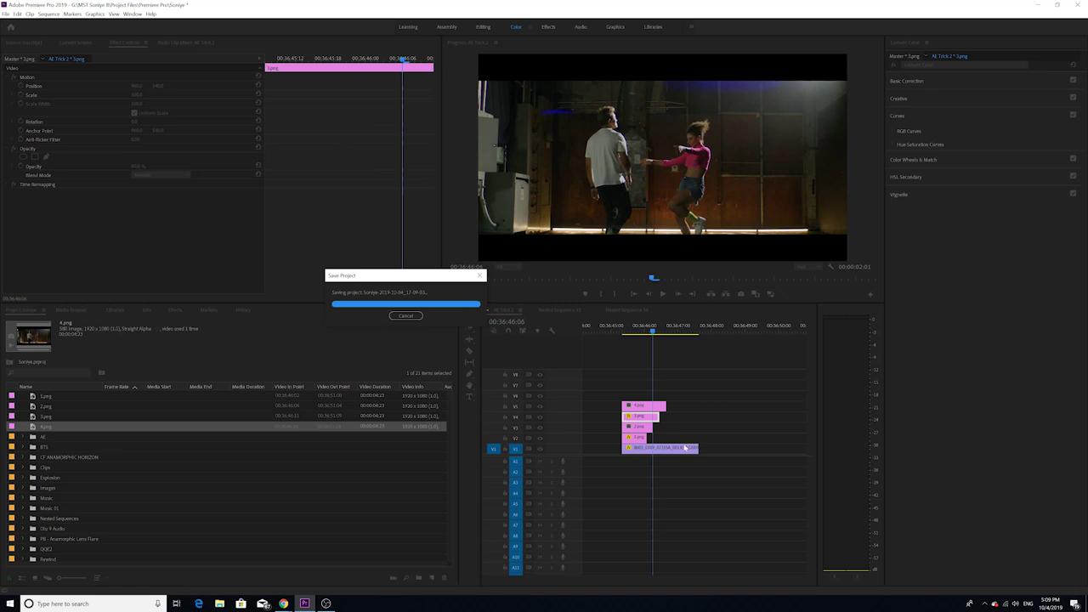
click(142, 167)
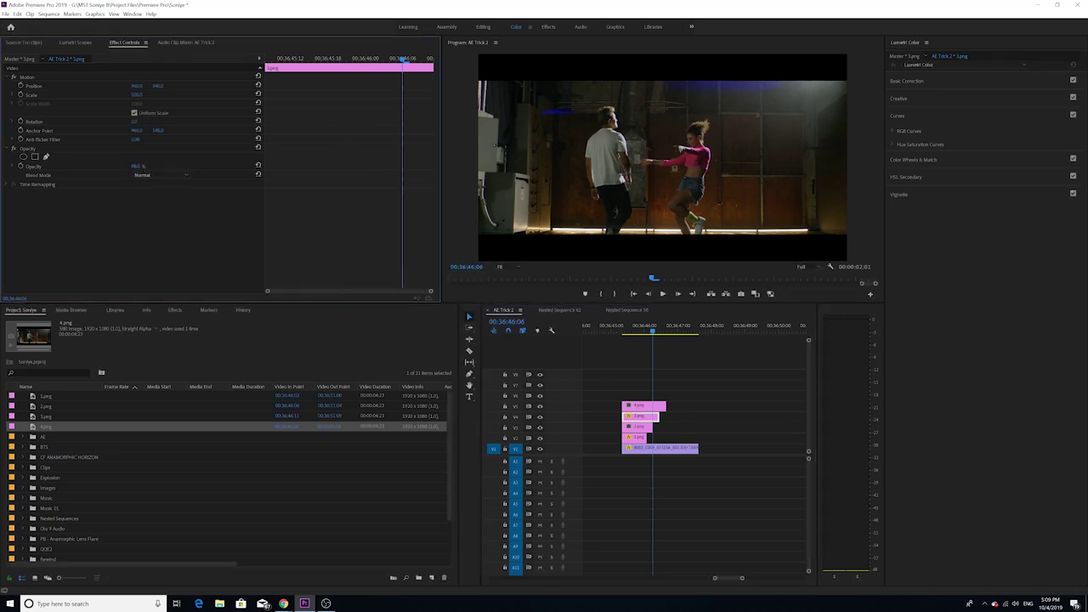
click(552, 375)
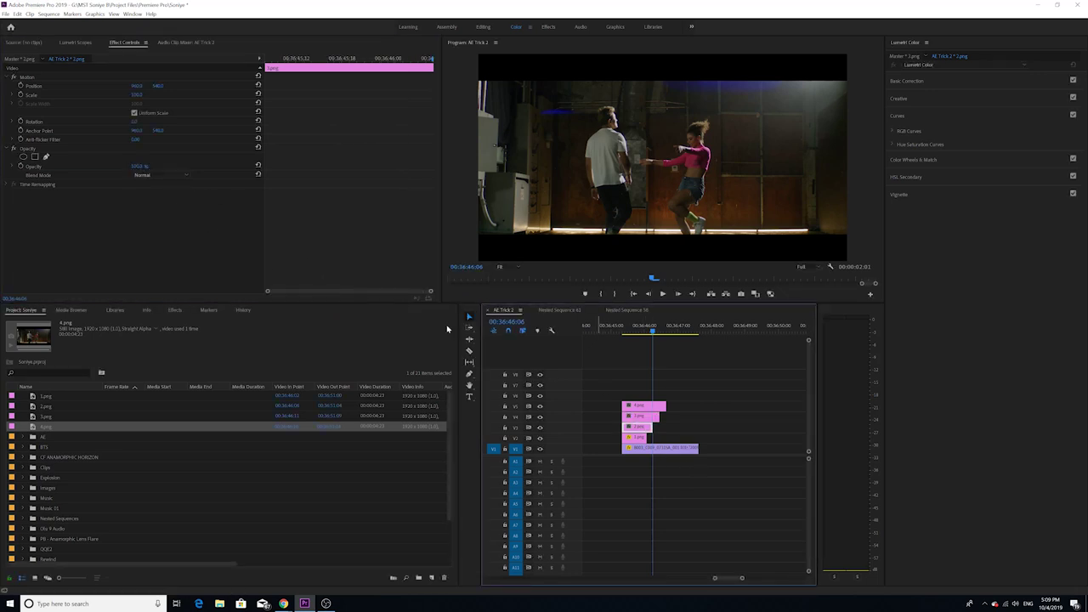
click(635, 437)
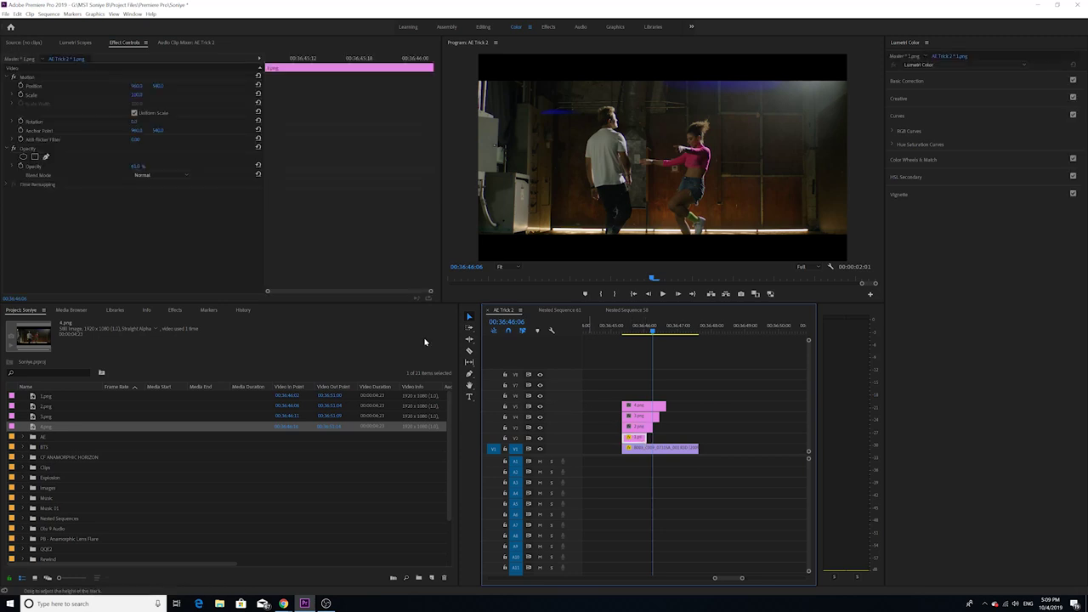
drag(137, 166, 167, 165)
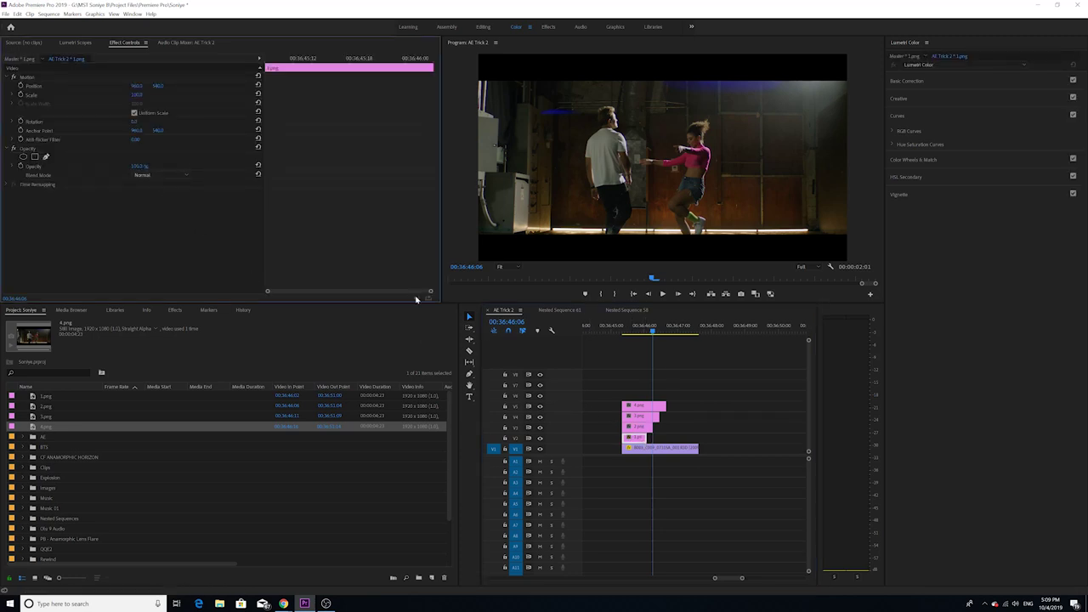
- Replace the dance clip and all four stills above it with an After Effects composition
drag(618, 390, 662, 452)
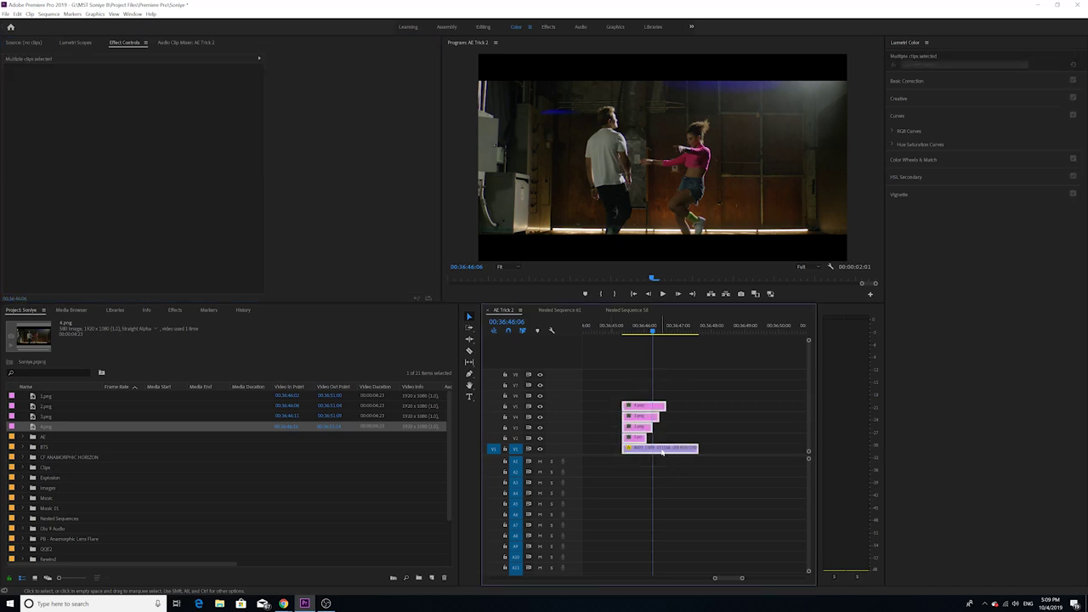
right_click(662, 452)
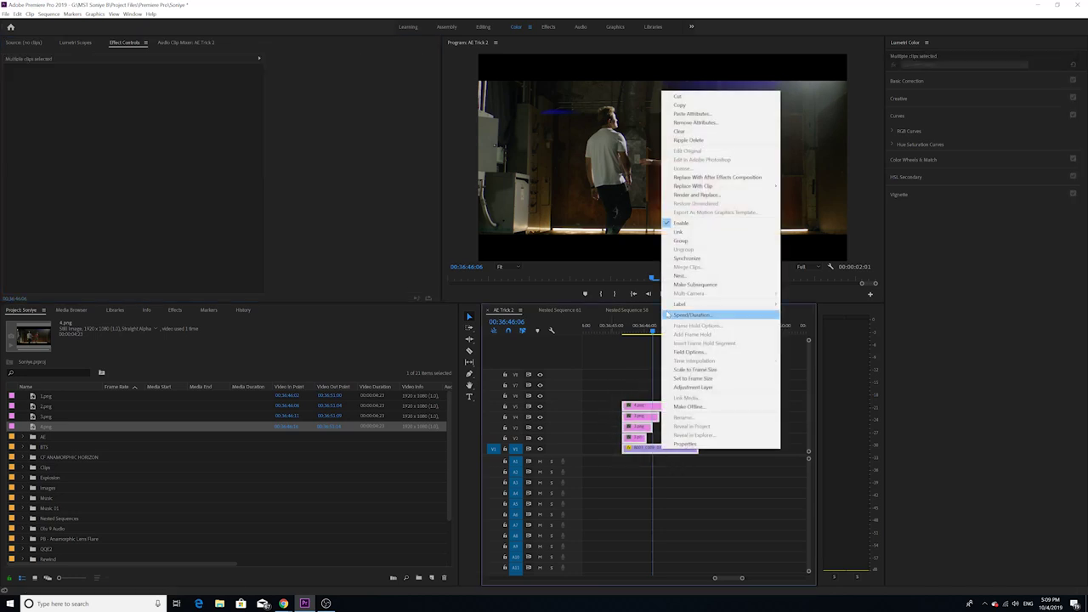
click(700, 178)
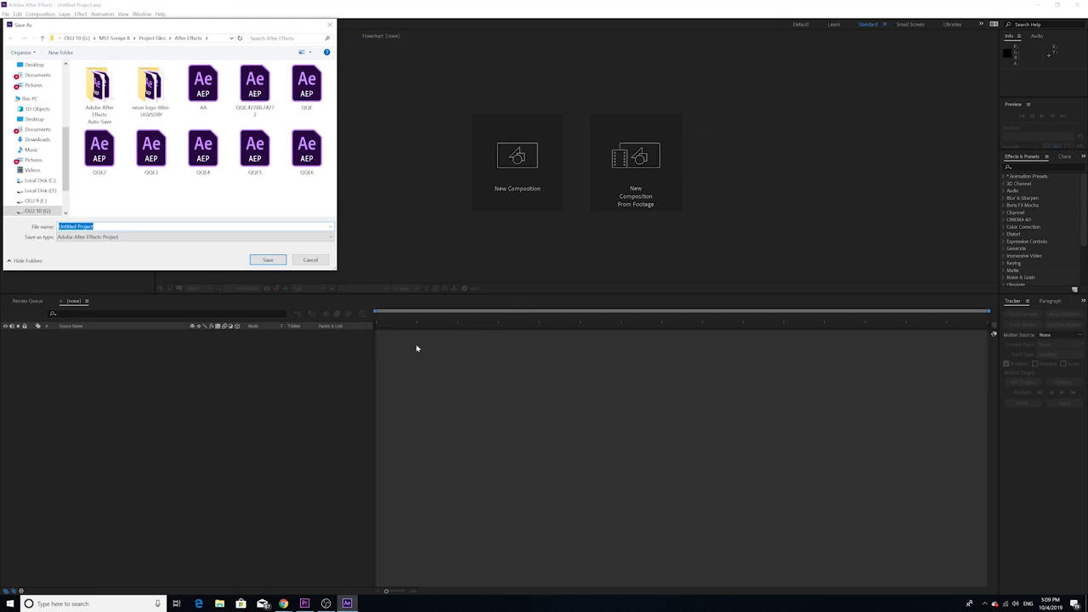
- Save the new After Effects project as AAA in the After Effects project folder
drag(208, 28, 277, 73)
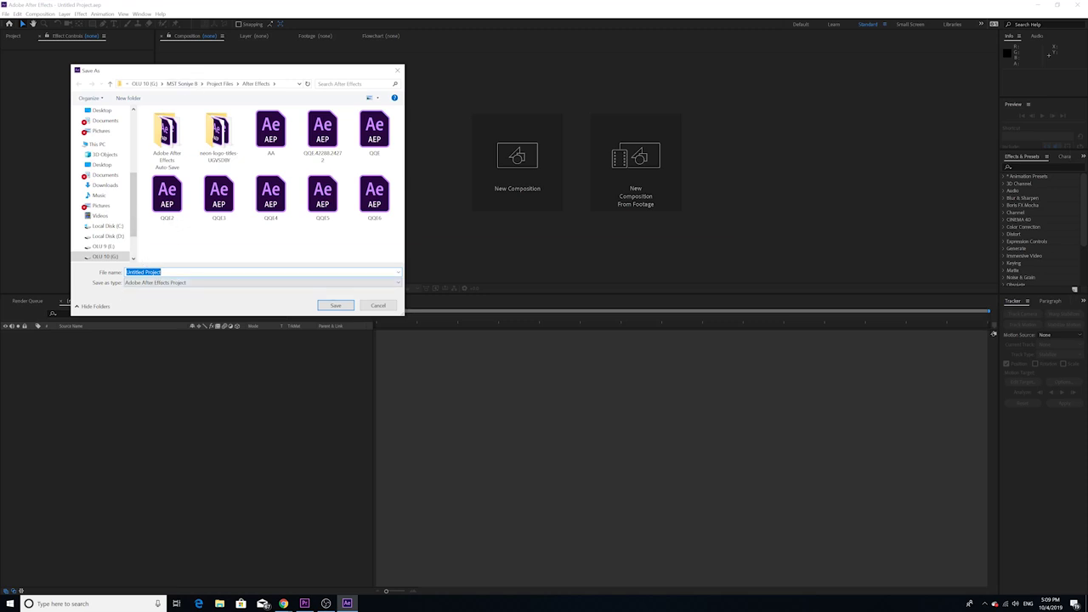
text(AA)
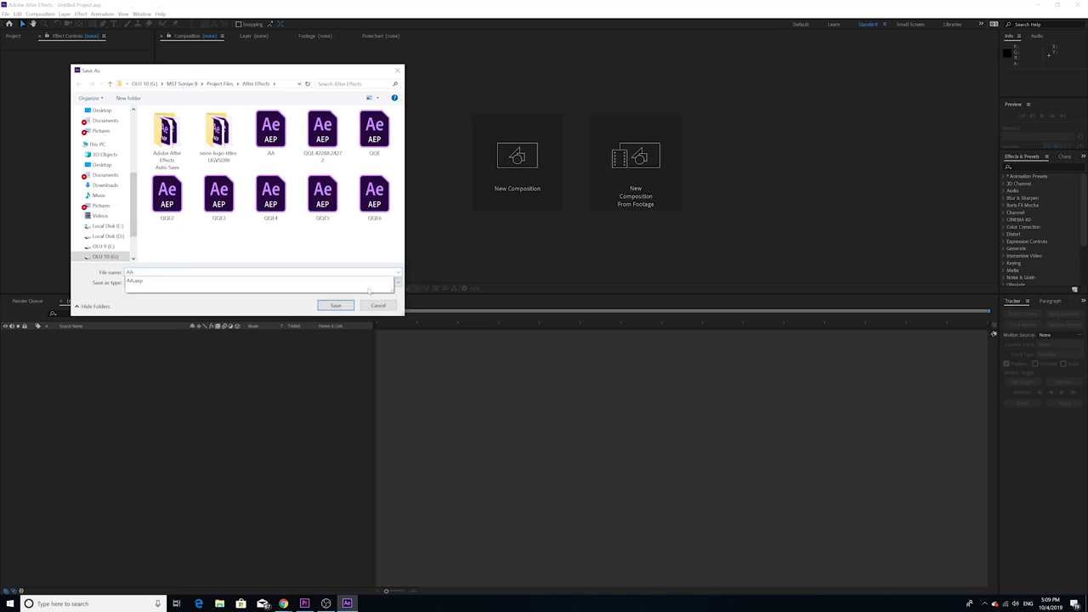
text(A)
key(Return)
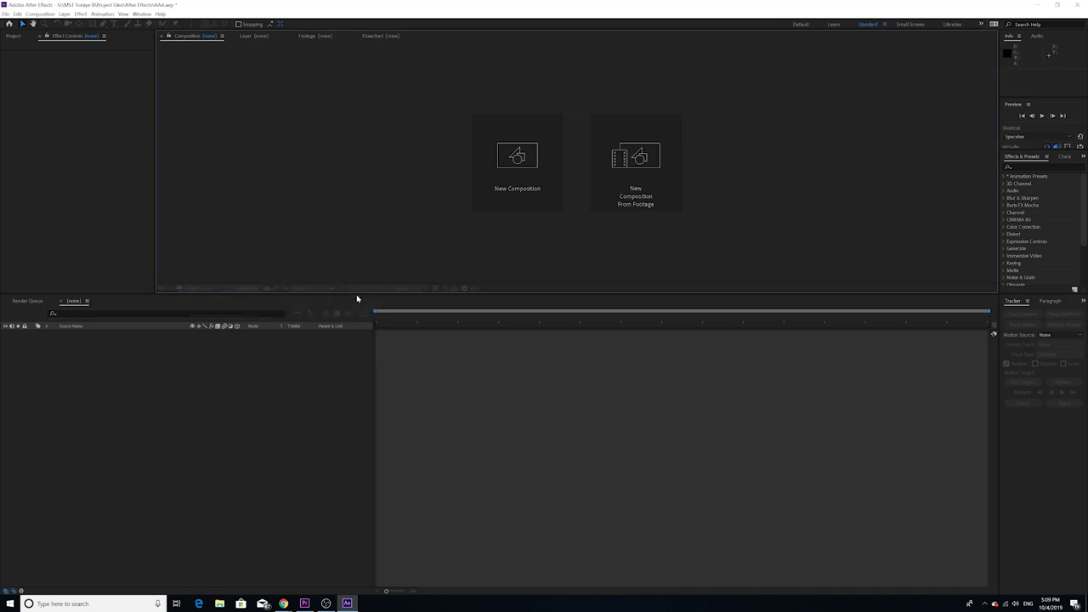
- Deselect the stills, select the dance clip layer, and set the current time to 0:00:00:02
drag(379, 320, 410, 361)
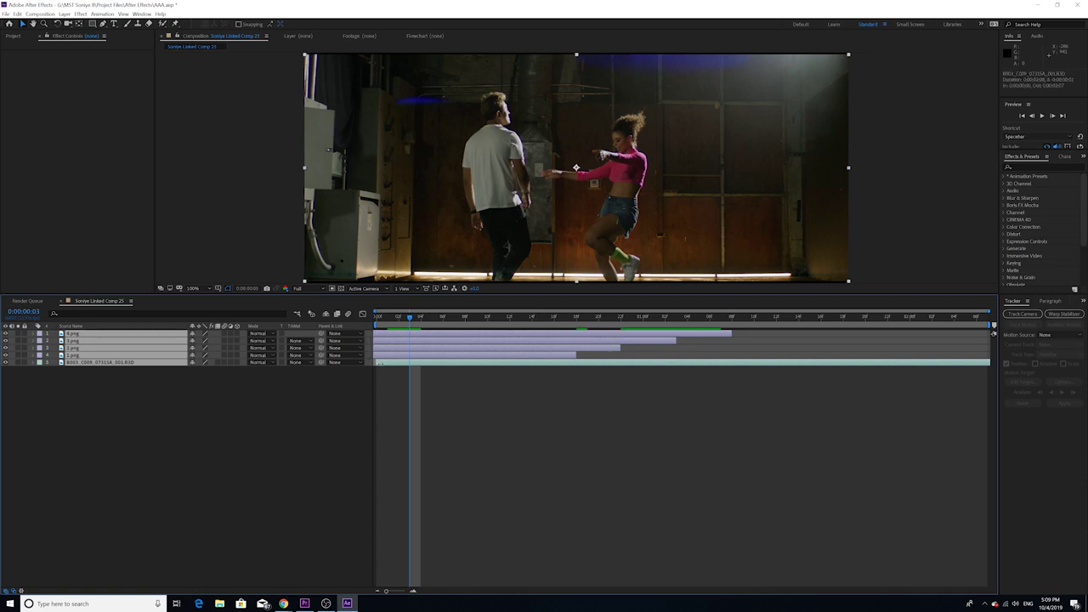
click(387, 316)
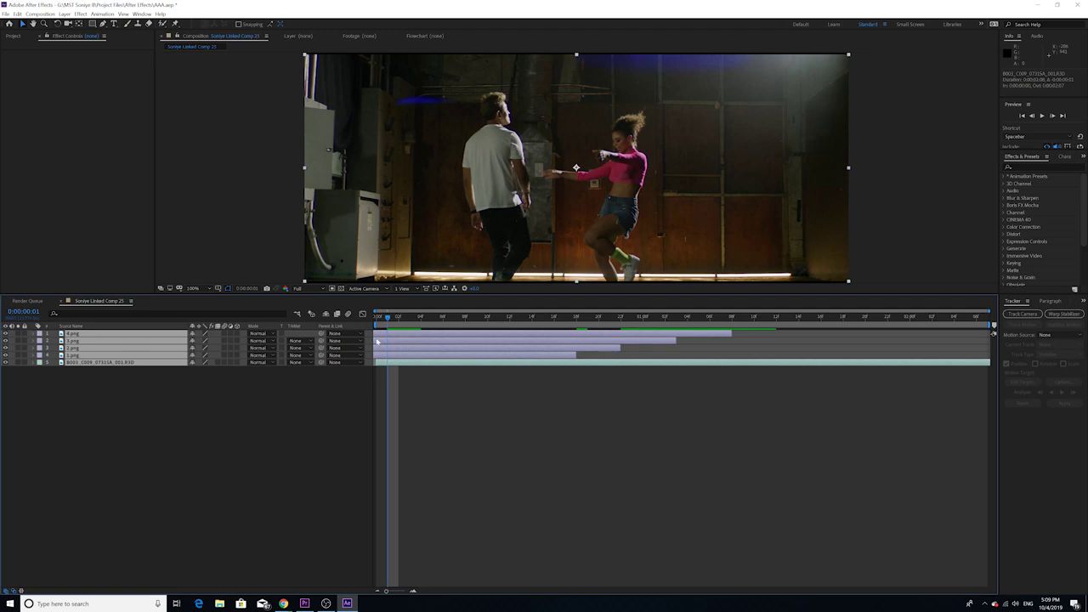
click(162, 393)
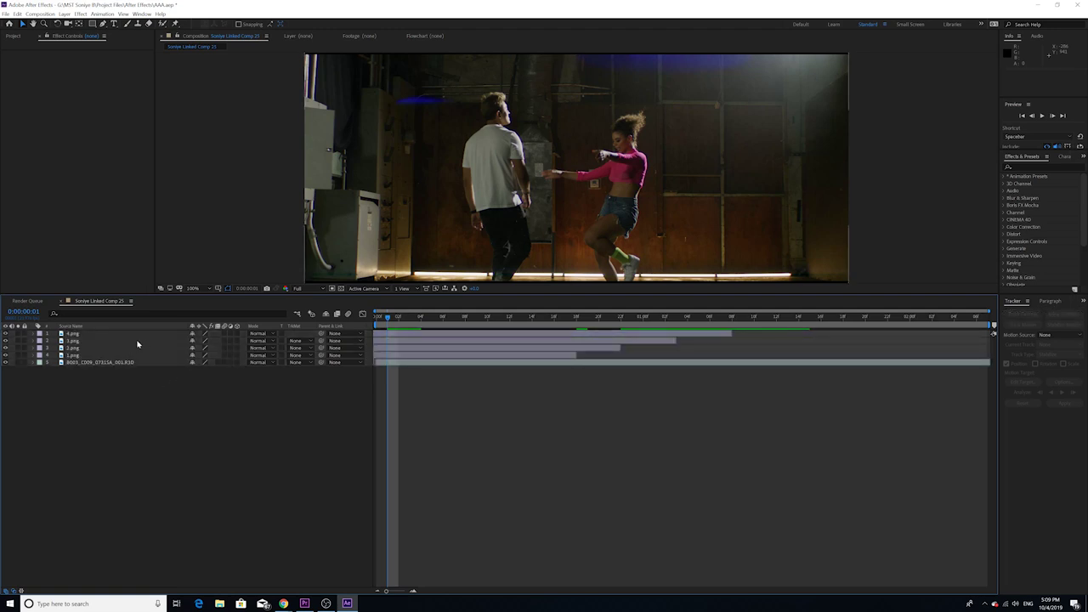
click(83, 363)
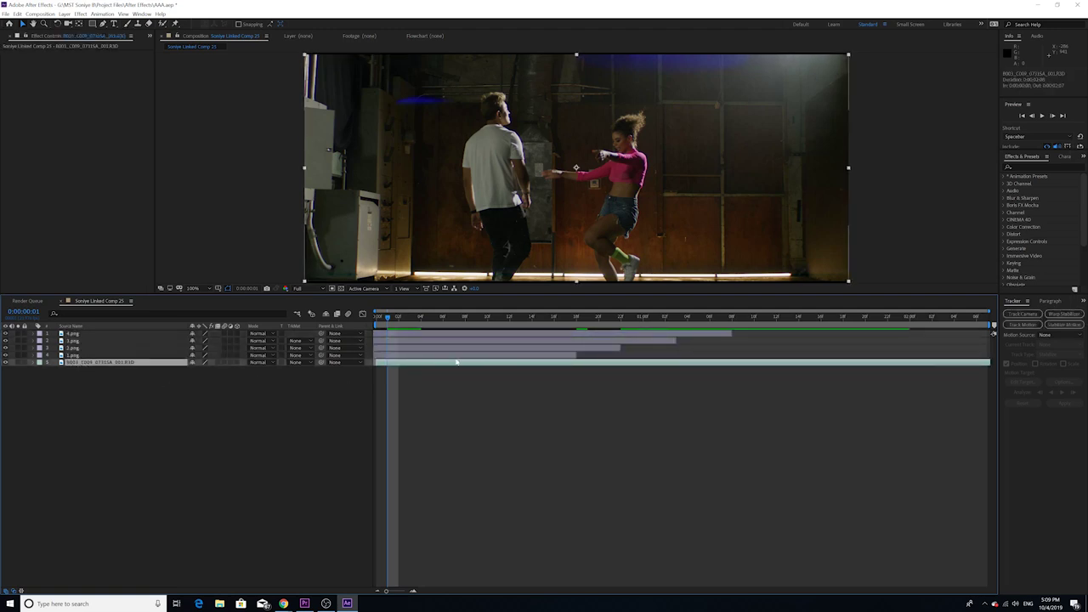
click(399, 316)
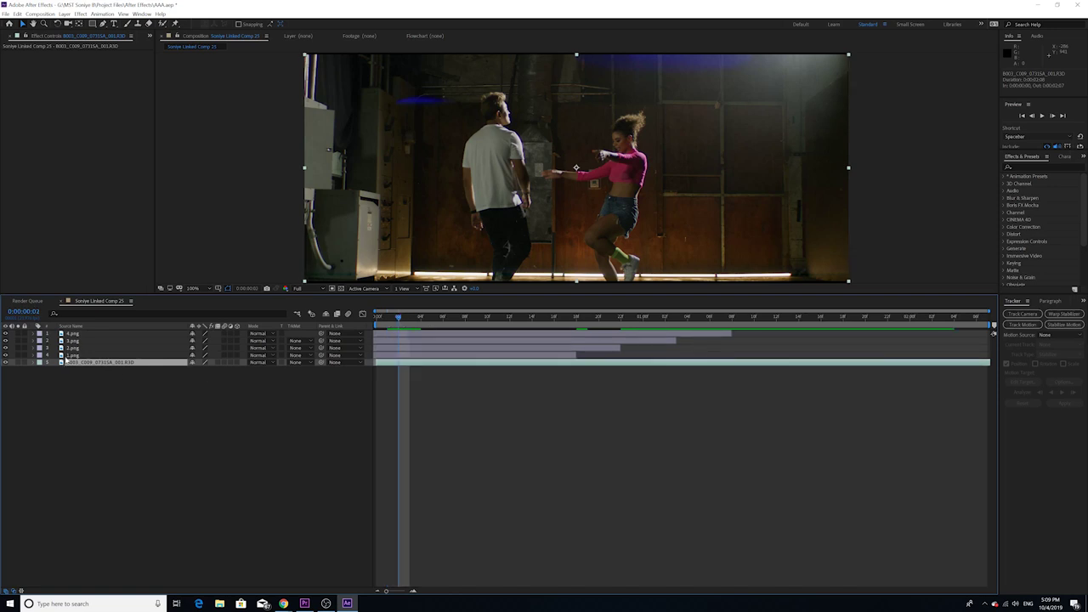
- Start a Pen tool mask on the 4.png layer, tracing the man's back leg from his foot up to his hand
click(73, 334)
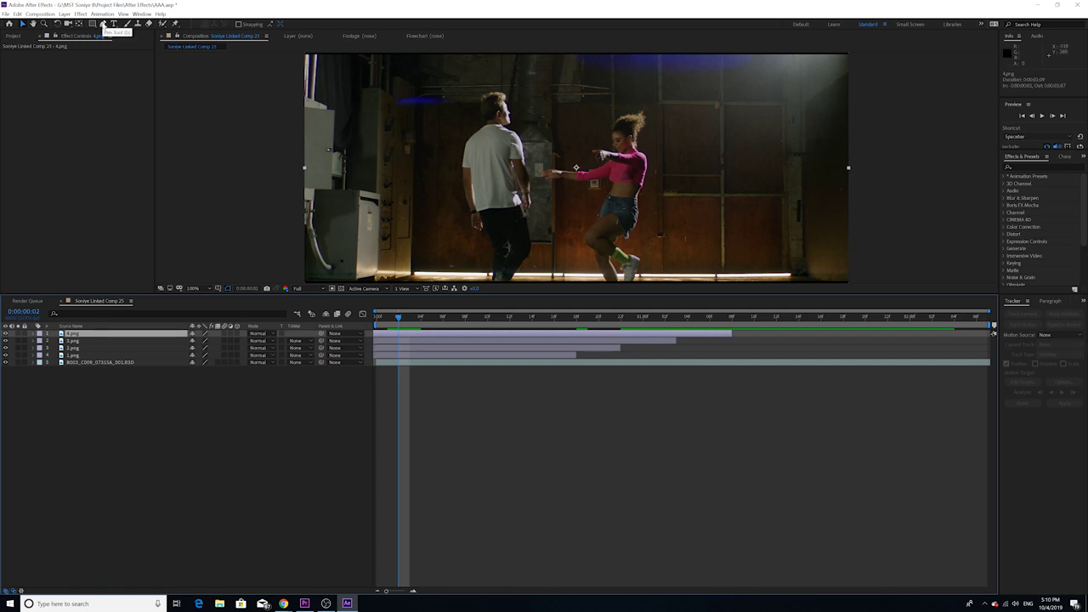
click(104, 25)
key(space)
drag(495, 211, 497, 177)
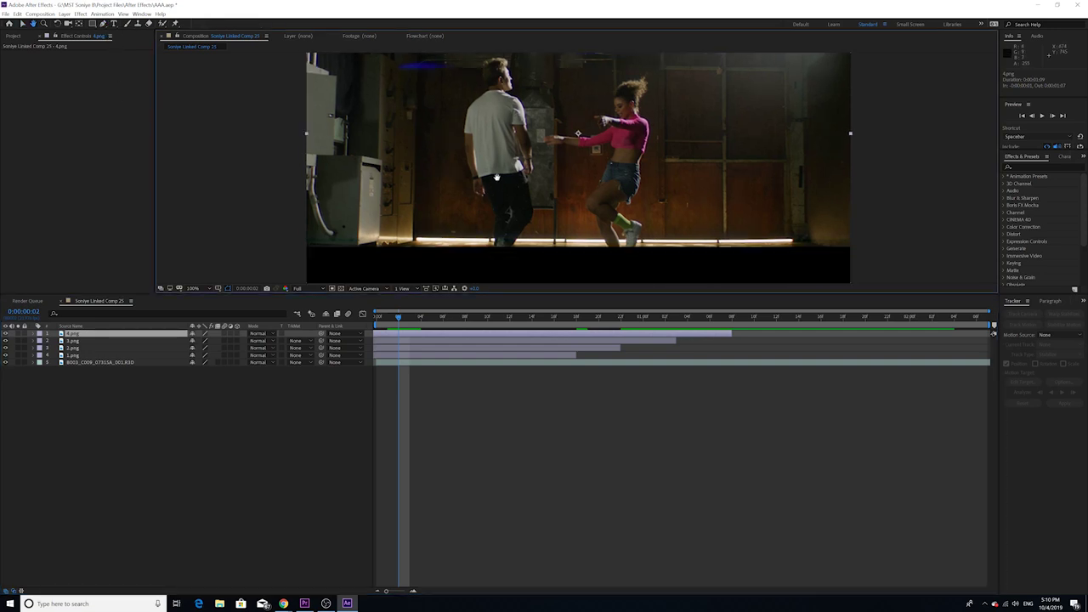
scroll(498, 204, up, 1)
drag(415, 230, 449, 225)
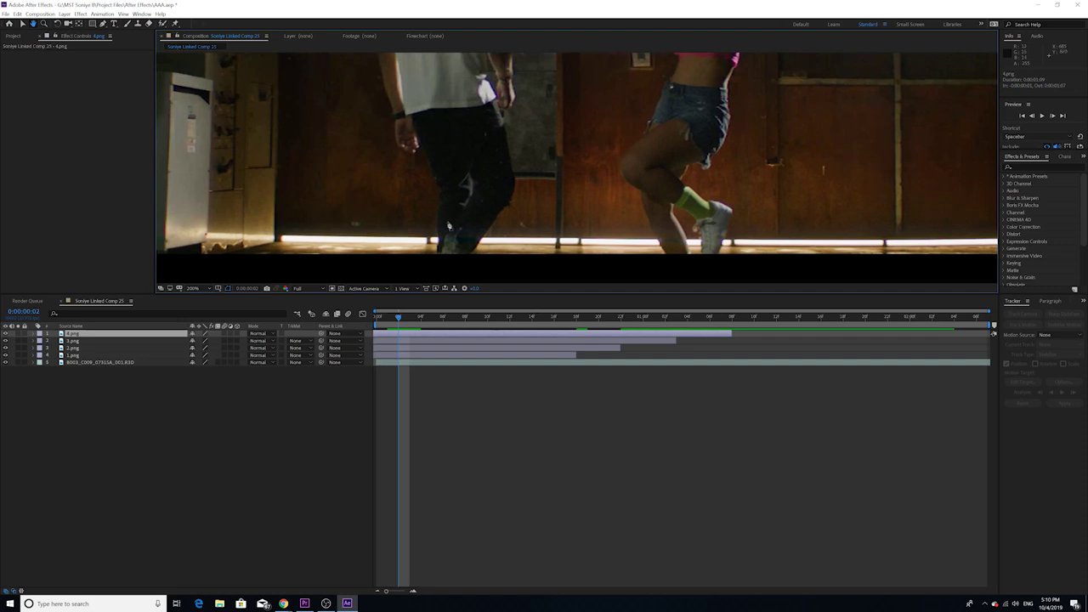
click(438, 260)
click(436, 240)
click(437, 220)
click(436, 222)
click(437, 183)
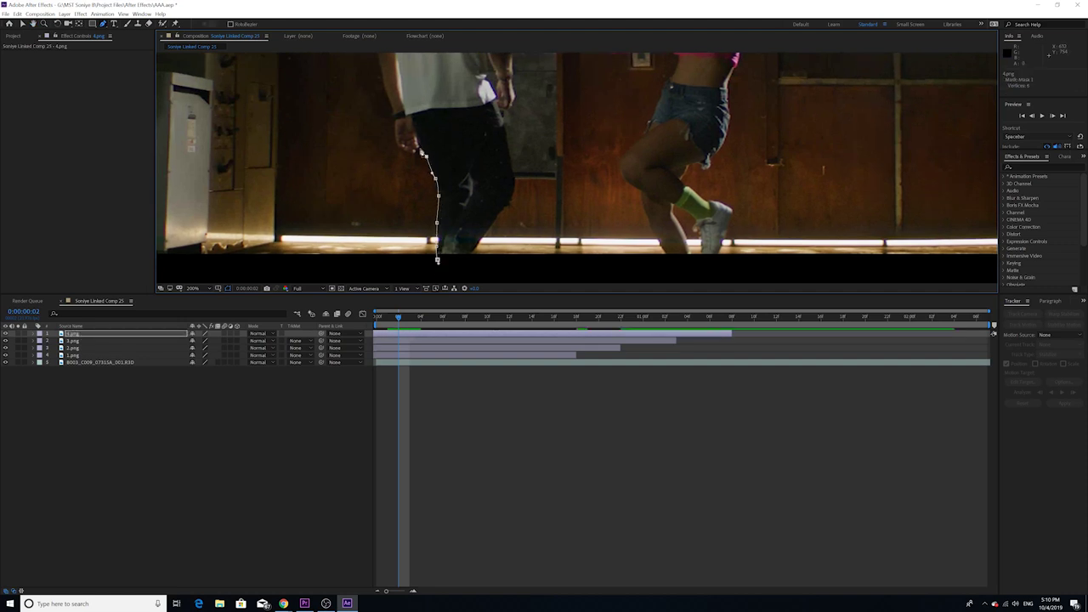
click(396, 120)
- Continue the 4.png mask from the man's hand up along his arm to his shoulder
drag(399, 84, 443, 239)
click(434, 259)
click(428, 235)
click(425, 208)
click(423, 189)
click(424, 175)
click(430, 137)
click(436, 125)
click(457, 106)
- Continue the 4.png mask from the man's shoulder around his neck, hair and face to his chin
drag(468, 98, 467, 194)
click(467, 194)
click(467, 196)
click(459, 184)
click(456, 168)
drag(455, 151, 475, 138)
click(485, 135)
click(503, 140)
click(504, 154)
click(511, 169)
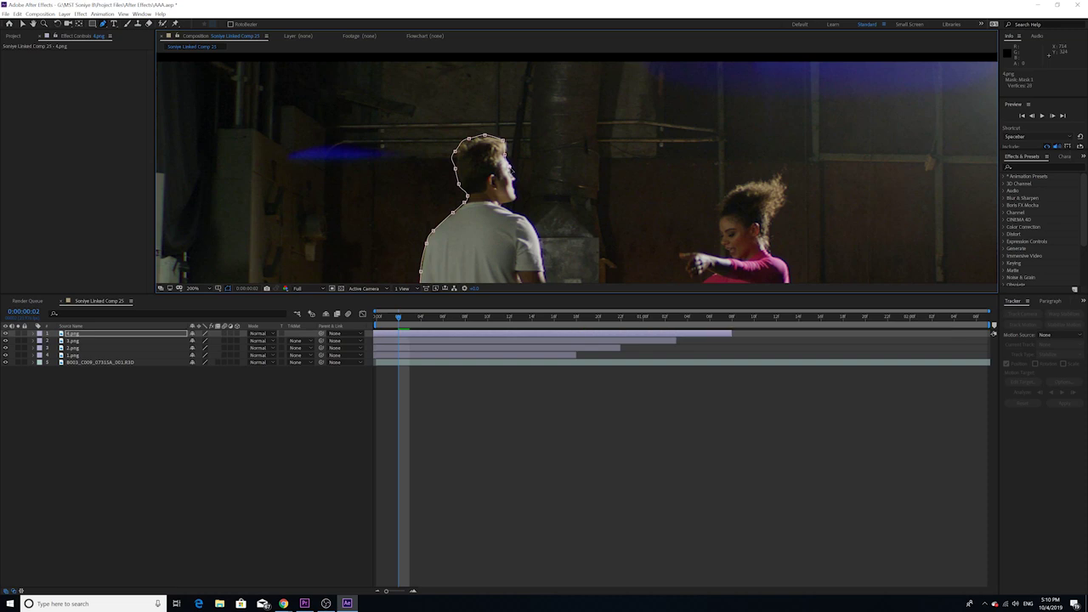
click(518, 197)
click(515, 202)
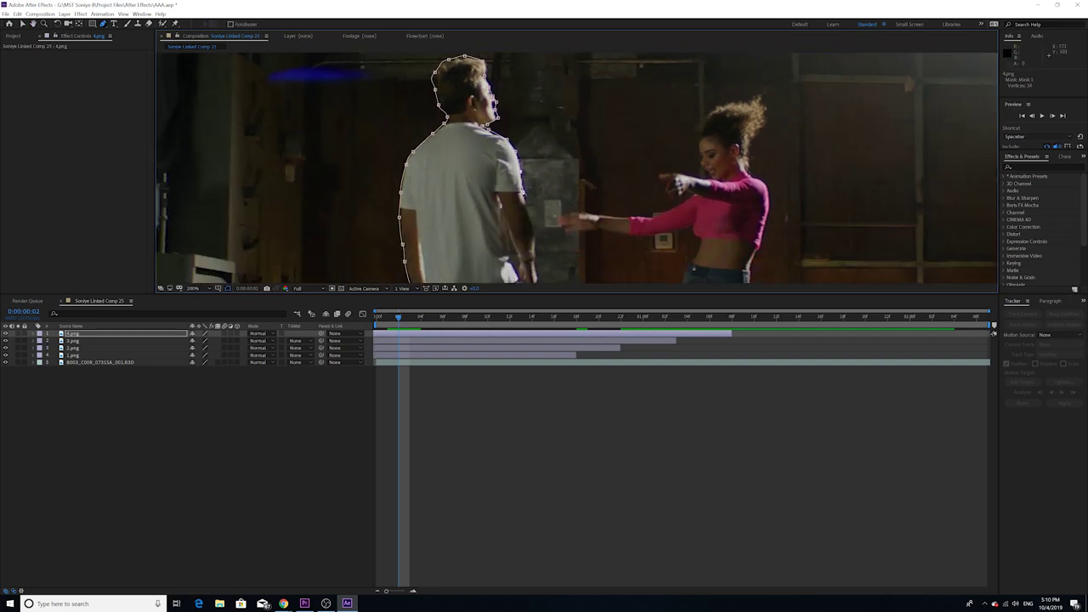
- Extend the 4.png mask down the man's front arm, around his hand and onto his thigh
click(529, 216)
click(534, 226)
click(535, 242)
click(534, 255)
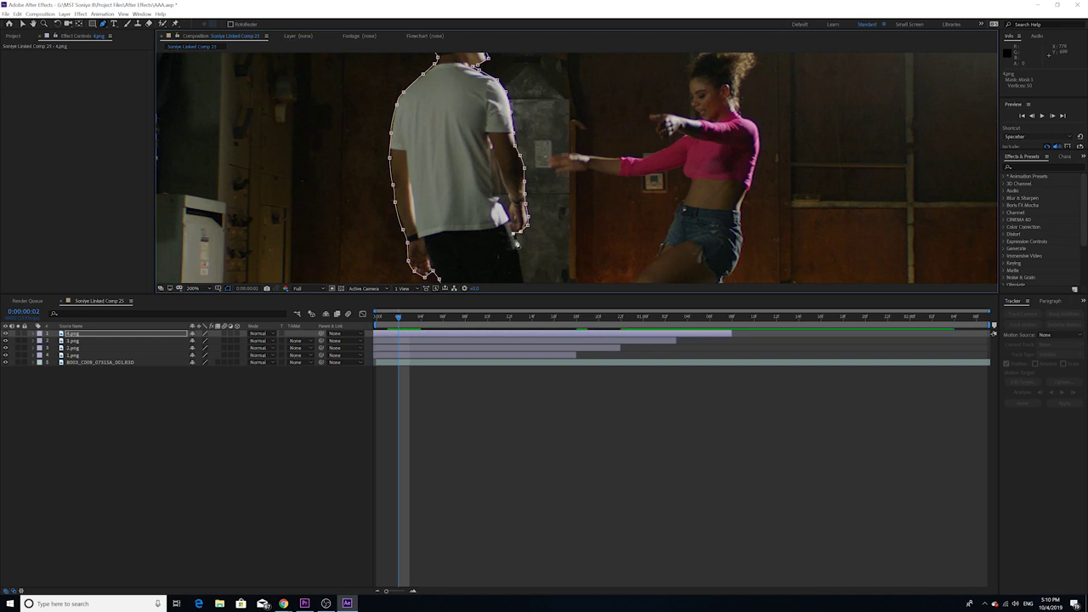
scroll(520, 257, down, 5)
click(504, 172)
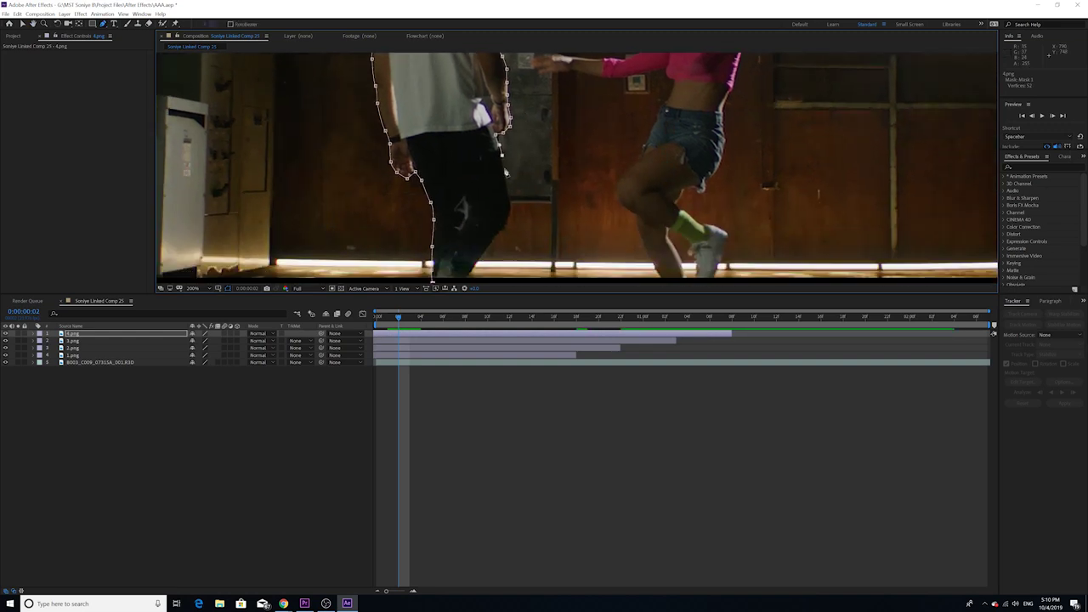
- Trace the man's front leg down to his foot, close the 4.png mask at its first point and deselect the layer
click(508, 192)
click(510, 205)
click(504, 229)
click(484, 253)
click(476, 264)
drag(502, 245, 521, 210)
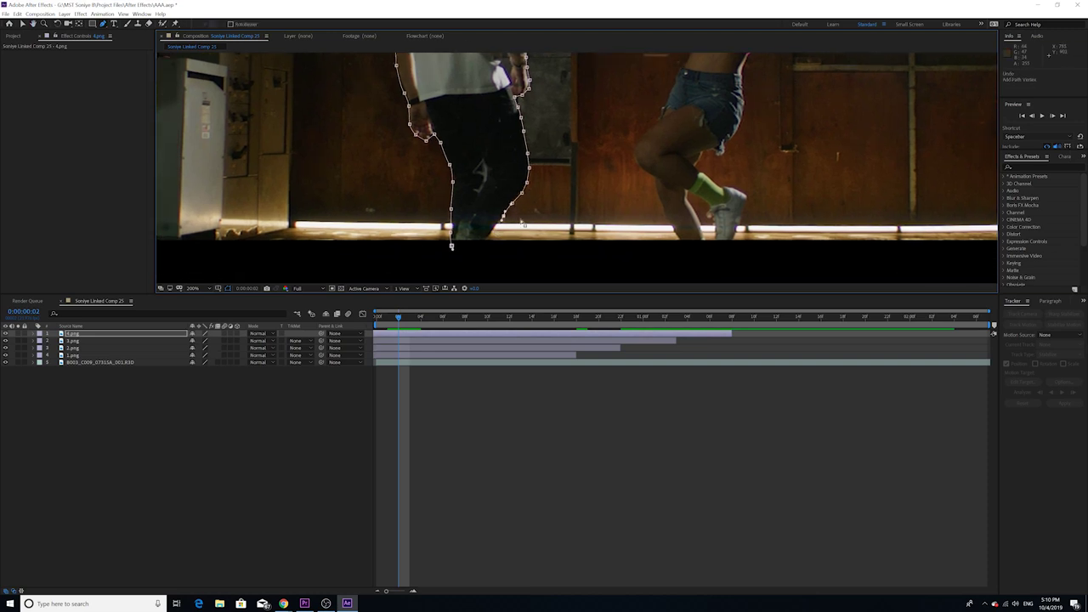
key(ctrl+z)
click(515, 202)
click(492, 234)
click(453, 249)
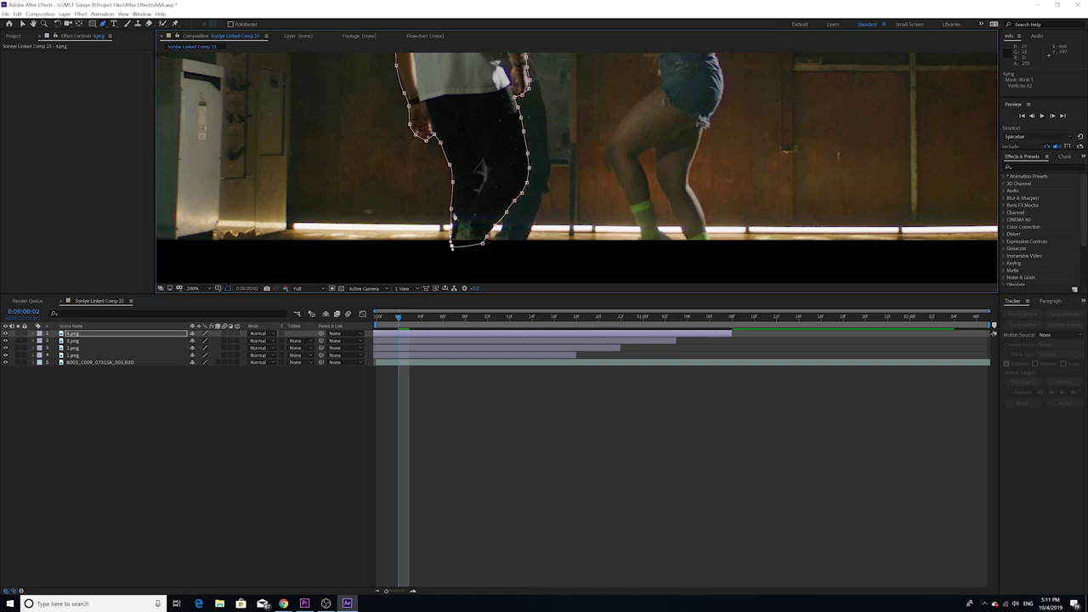
scroll(454, 117, down, 3)
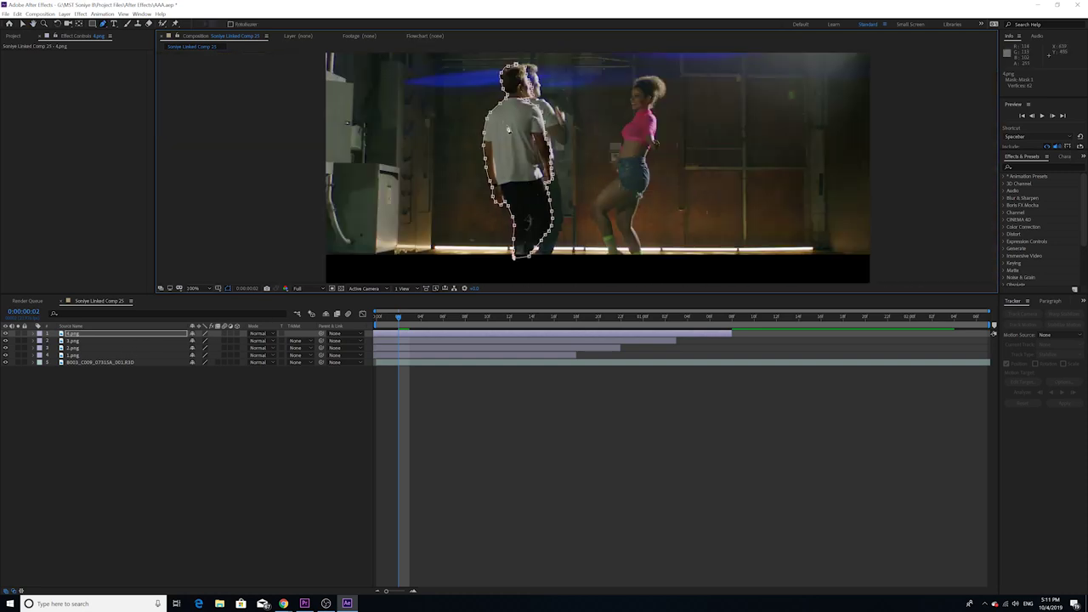
click(256, 390)
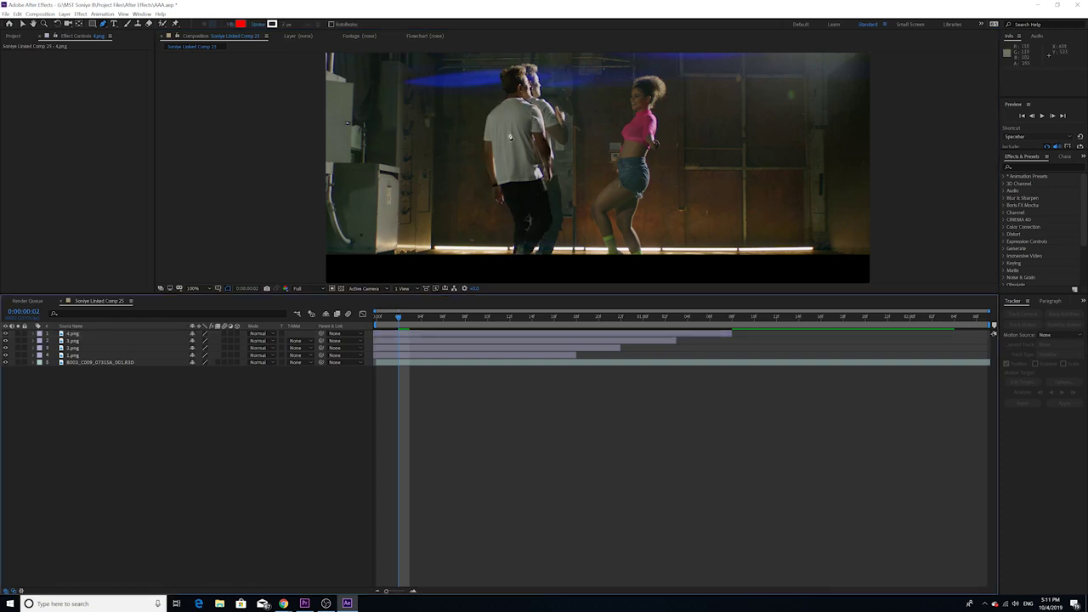
- Hide the 4.png layer
click(6, 334)
mouse_move(401, 320)
mouse_down()
mouse_move(486, 319)
mouse_move(398, 328)
mouse_up()
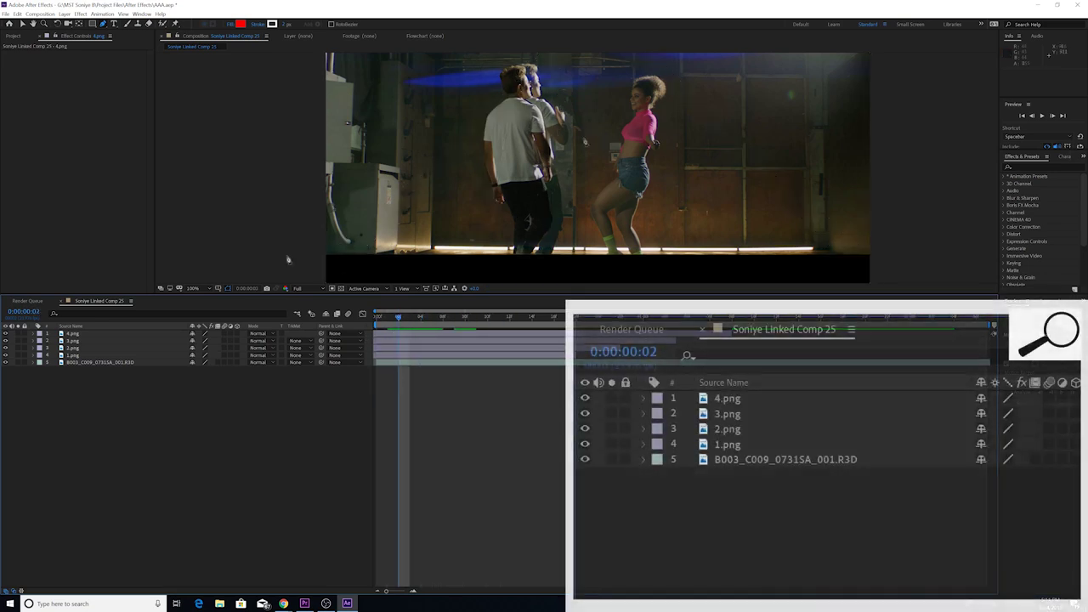
click(6, 334)
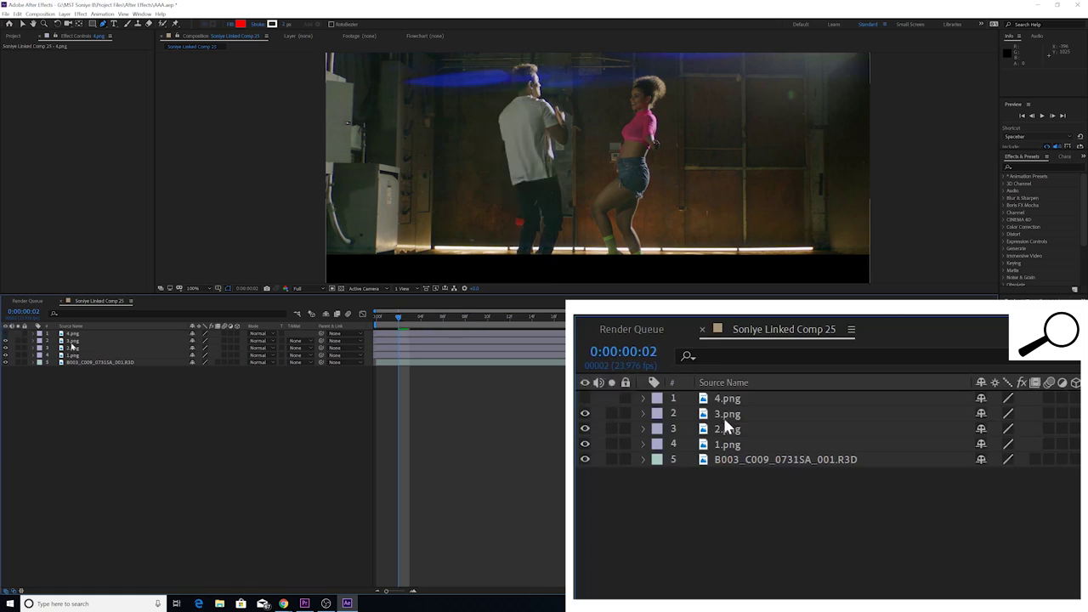
- Start a Pen tool mask on the 3.png layer, tracing the man's front leg upward toward his waist
click(72, 342)
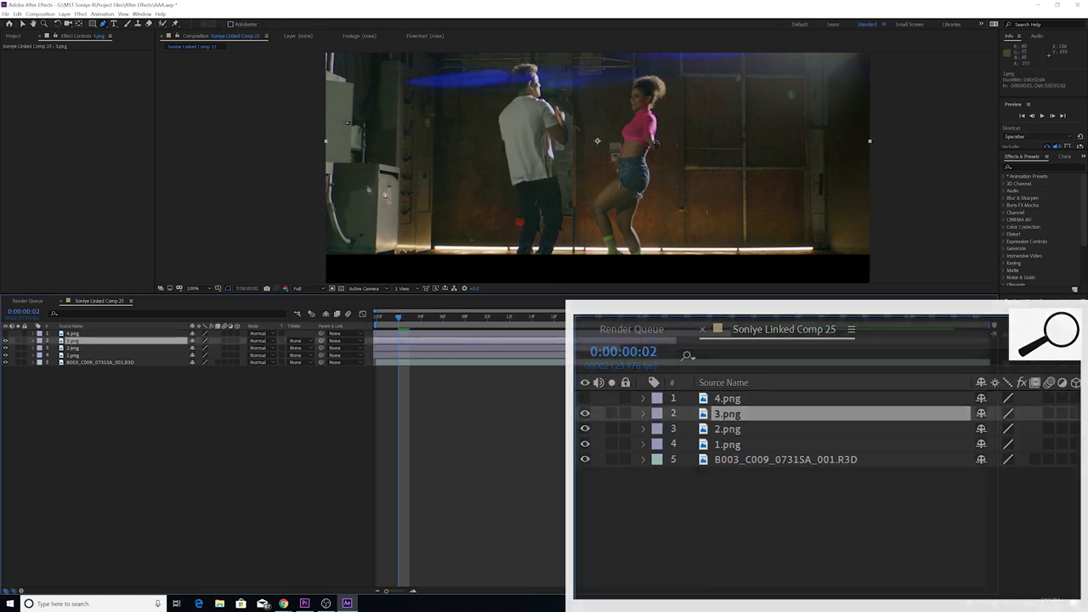
scroll(598, 282, up, 2)
key(g)
click(502, 229)
click(507, 212)
click(516, 186)
click(522, 170)
click(527, 153)
key(space)
drag(526, 136, 546, 247)
click(544, 227)
click(541, 204)
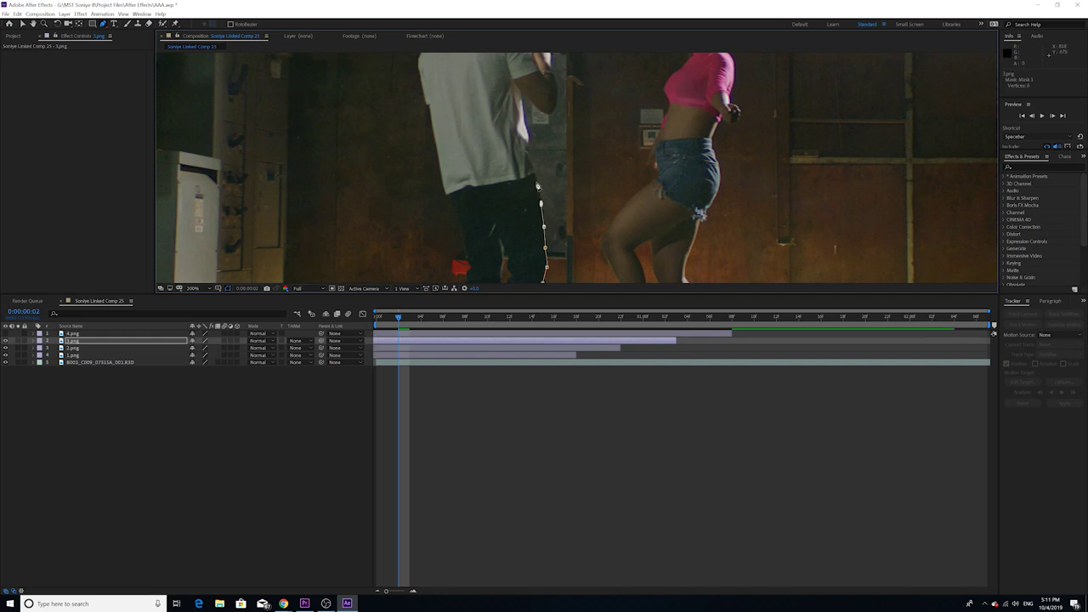
- Continue the 3.png mask up the man's torso and around his elbow and forearm
click(536, 167)
click(528, 151)
click(527, 134)
click(531, 119)
click(533, 102)
click(541, 111)
click(550, 116)
click(557, 99)
key(space)
drag(559, 91, 562, 195)
click(559, 177)
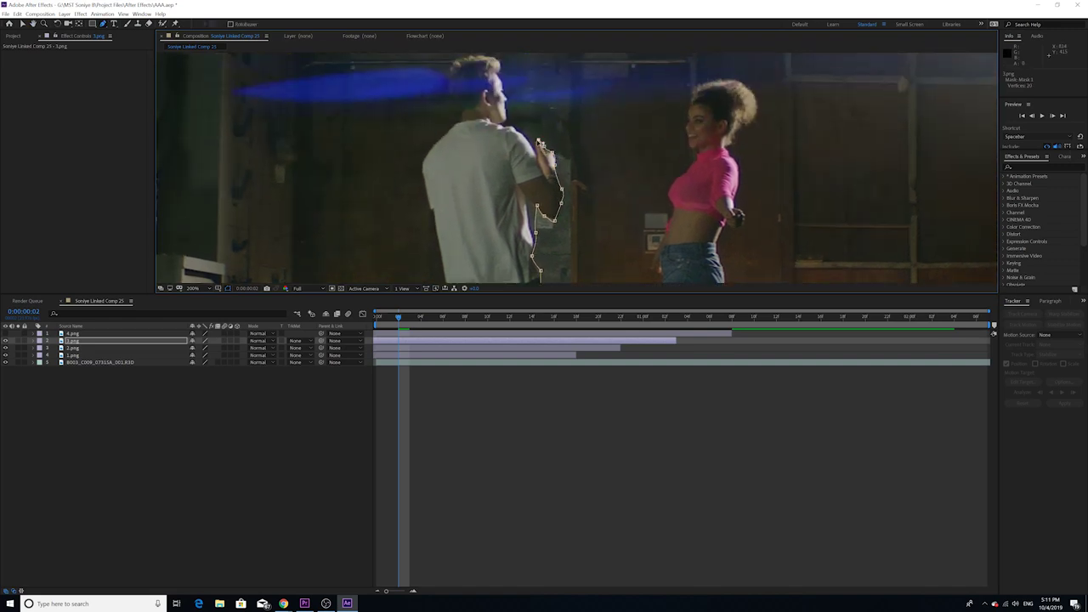
- Extend the 3.png mask from the man's raised hand along his chin and face to the top of his hair
click(535, 148)
click(507, 129)
click(507, 107)
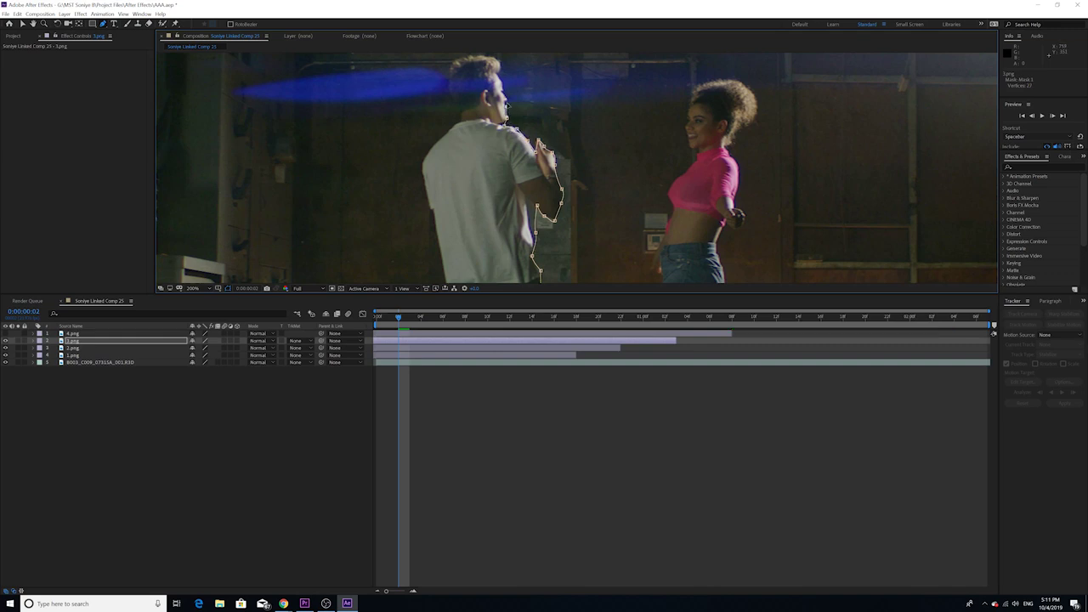
click(510, 97)
click(502, 61)
click(479, 60)
key(ctrl+z)
click(491, 55)
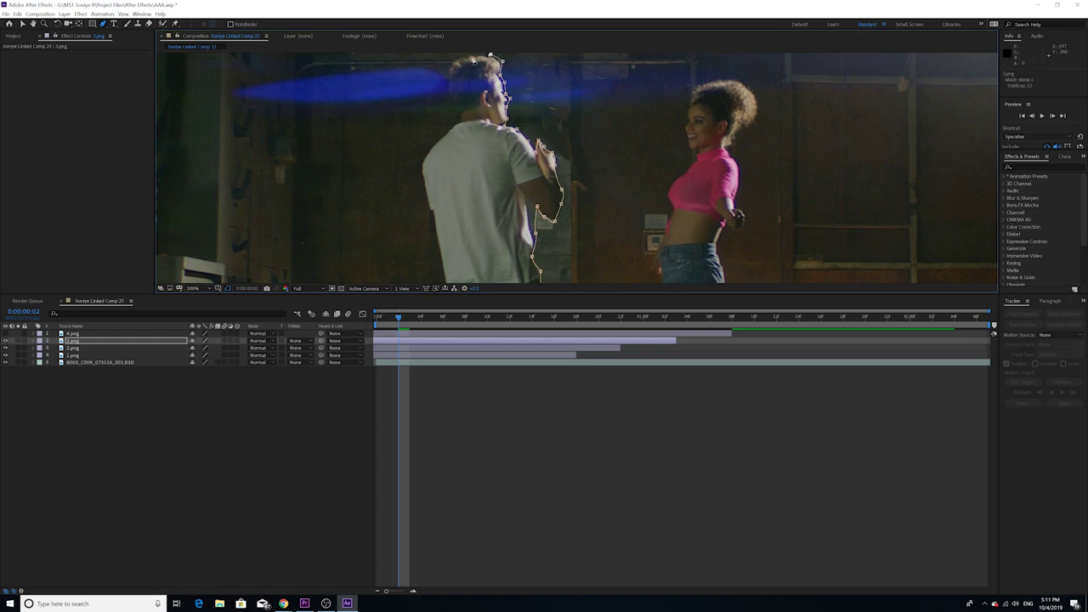
- Trace the back of the man's head down to his neck on the 3.png mask
click(472, 57)
click(458, 62)
click(448, 68)
click(447, 76)
click(446, 95)
click(455, 116)
click(446, 132)
key(ctrl+z)
click(452, 128)
- Continue the 3.png mask over the man's shoulder and down his back past the shirt hem
click(436, 142)
click(424, 158)
click(423, 182)
click(431, 210)
drag(425, 252, 418, 127)
click(426, 97)
click(427, 111)
click(439, 161)
click(442, 179)
click(454, 197)
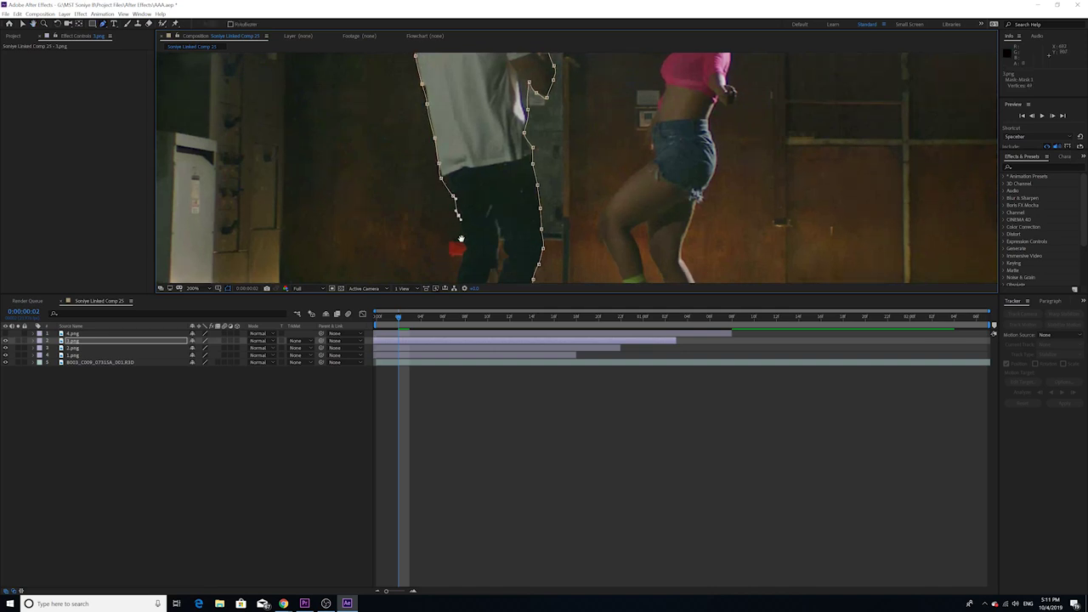
- Trace the man's back leg and feet, close the 3.png mask at its first point and deselect the layer
scroll(460, 239, down, 2)
click(464, 137)
click(466, 146)
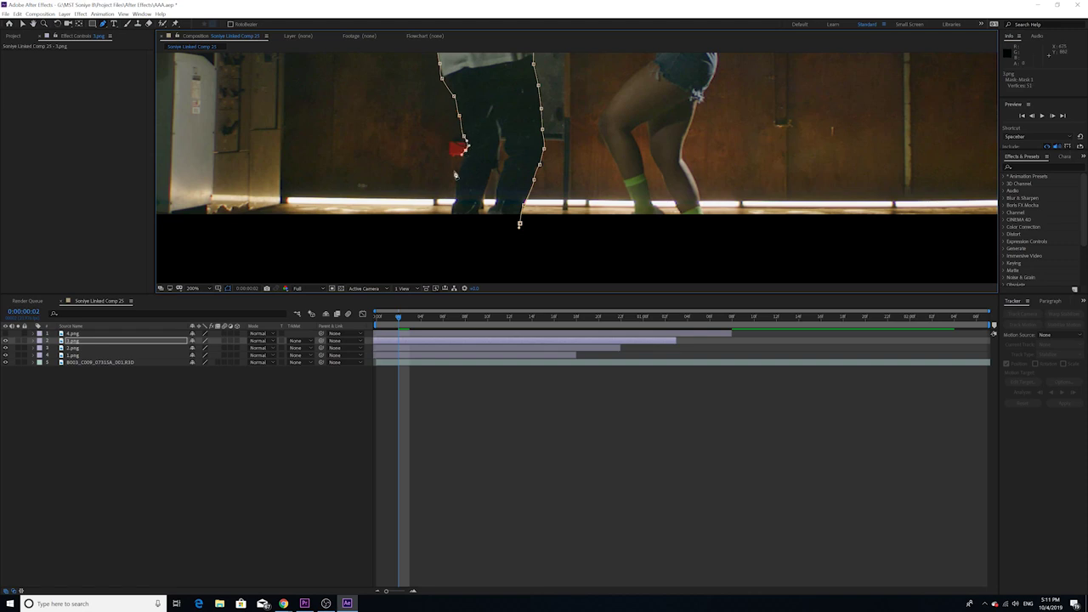
click(458, 170)
click(457, 194)
click(448, 219)
click(473, 223)
click(491, 220)
click(519, 225)
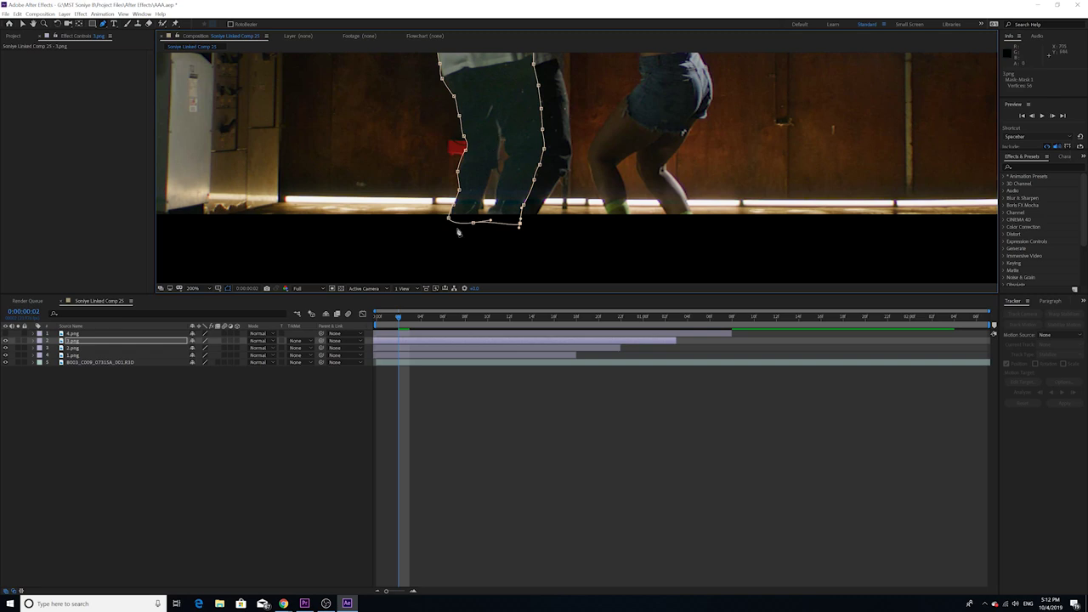
scroll(468, 121, down, 1)
drag(468, 121, 426, 174)
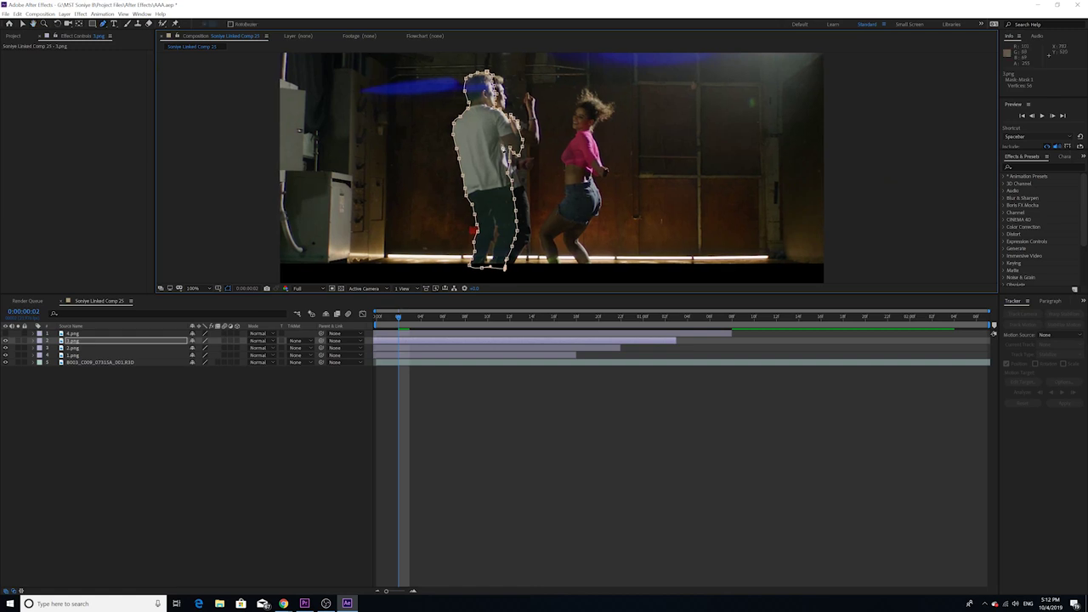
click(253, 413)
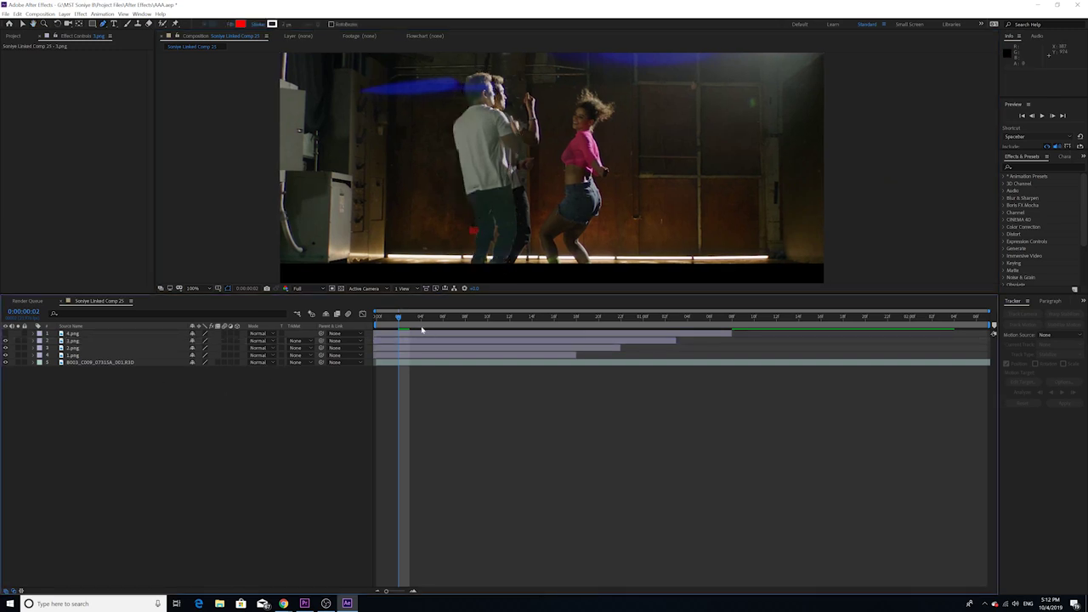
- Set the current time to 0:00:00:01 and hide the 3.png layer
click(379, 324)
click(74, 340)
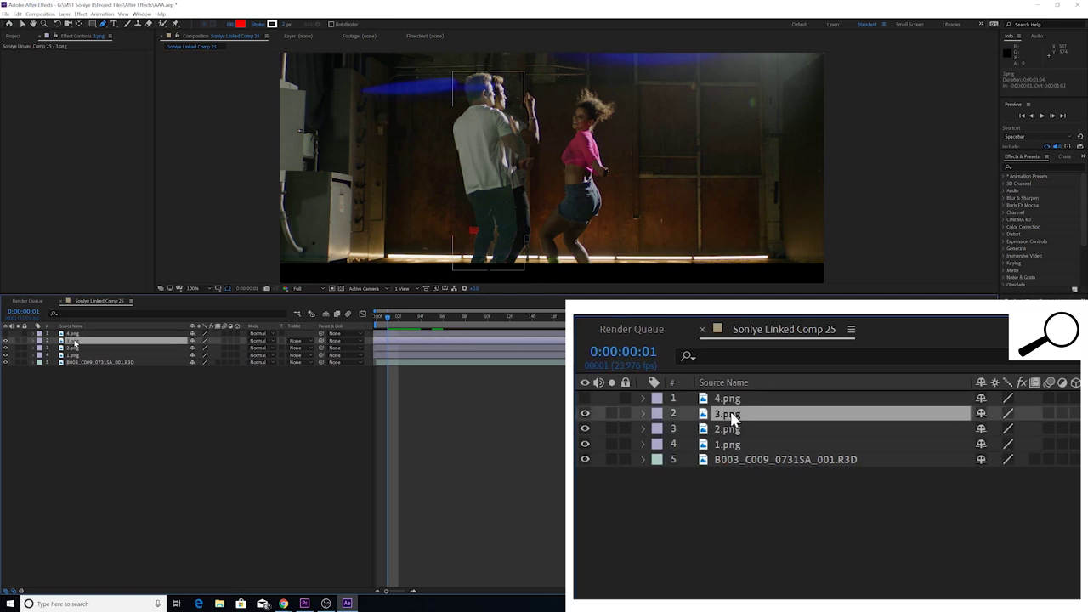
click(71, 325)
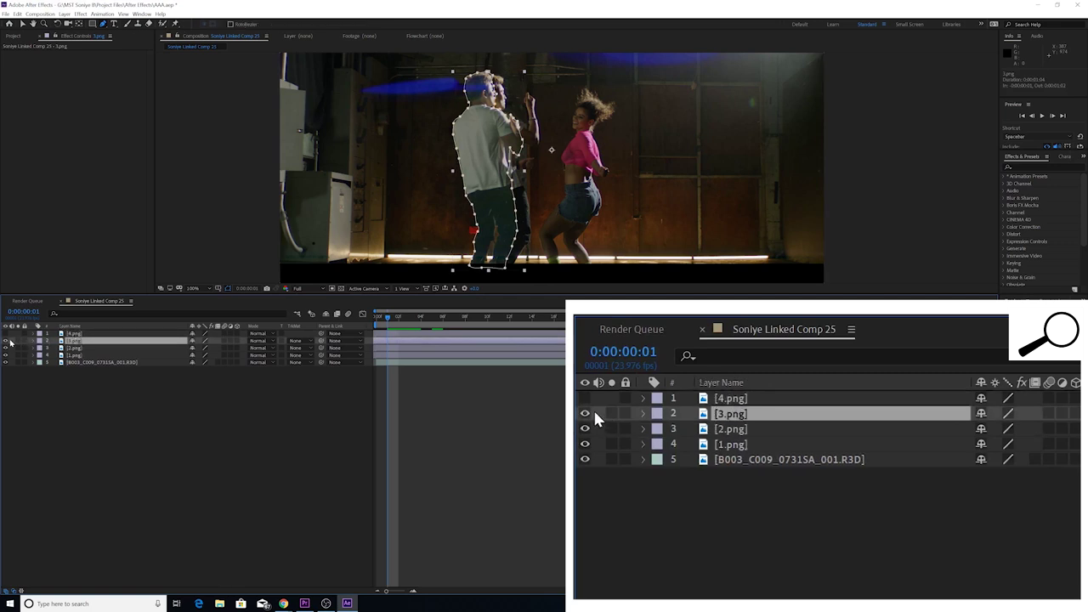
click(5, 340)
- Start a mask on the 2.png layer, tracing from the man's feet up his front leg and around his raised arm
click(72, 348)
scroll(446, 266, up, 1)
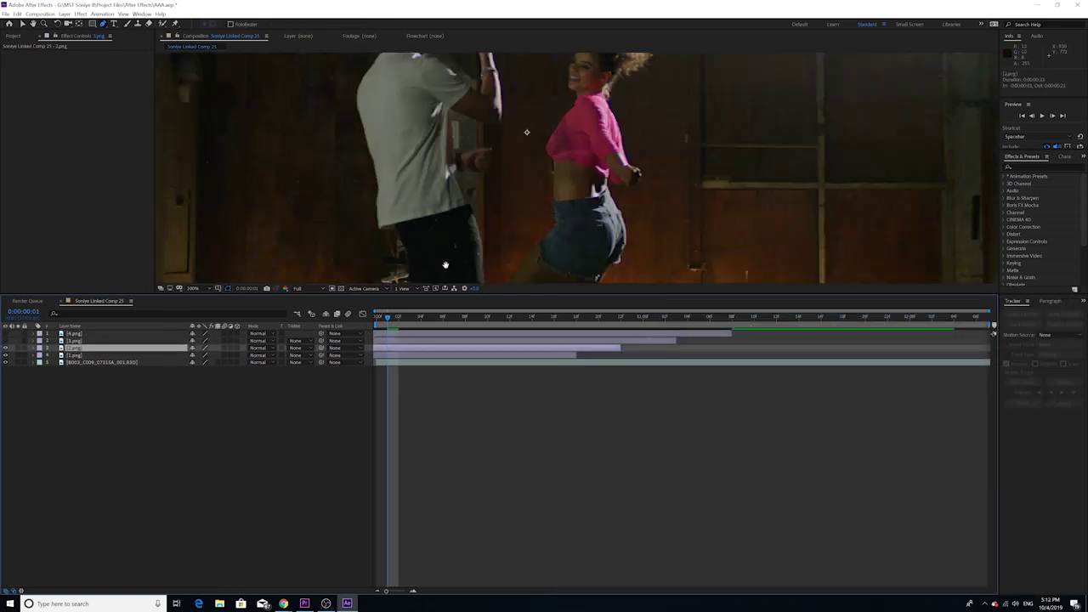
drag(444, 265, 479, 108)
click(420, 209)
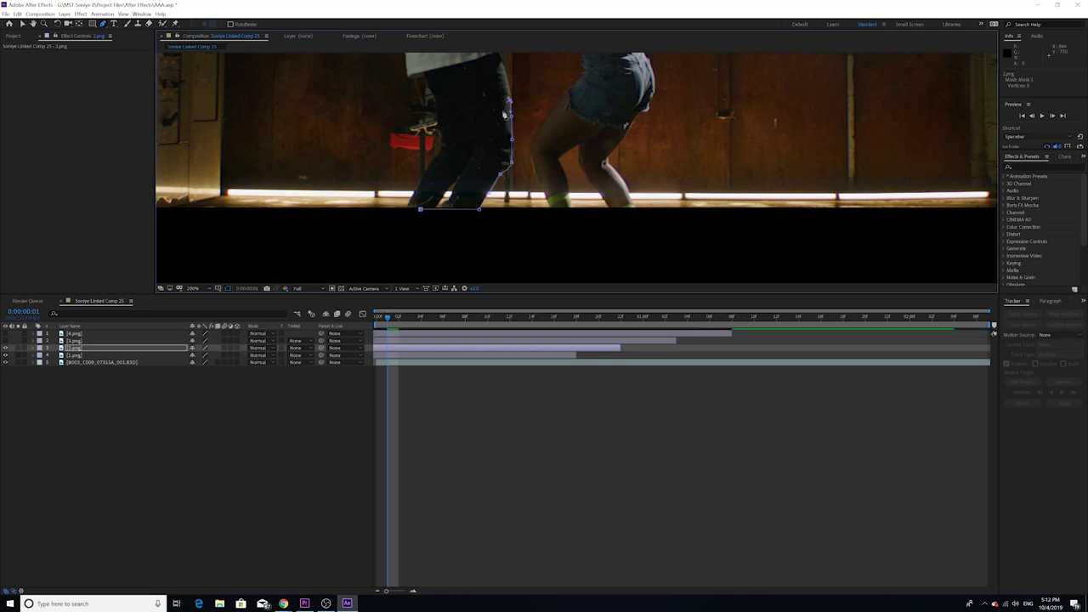
drag(462, 75, 471, 214)
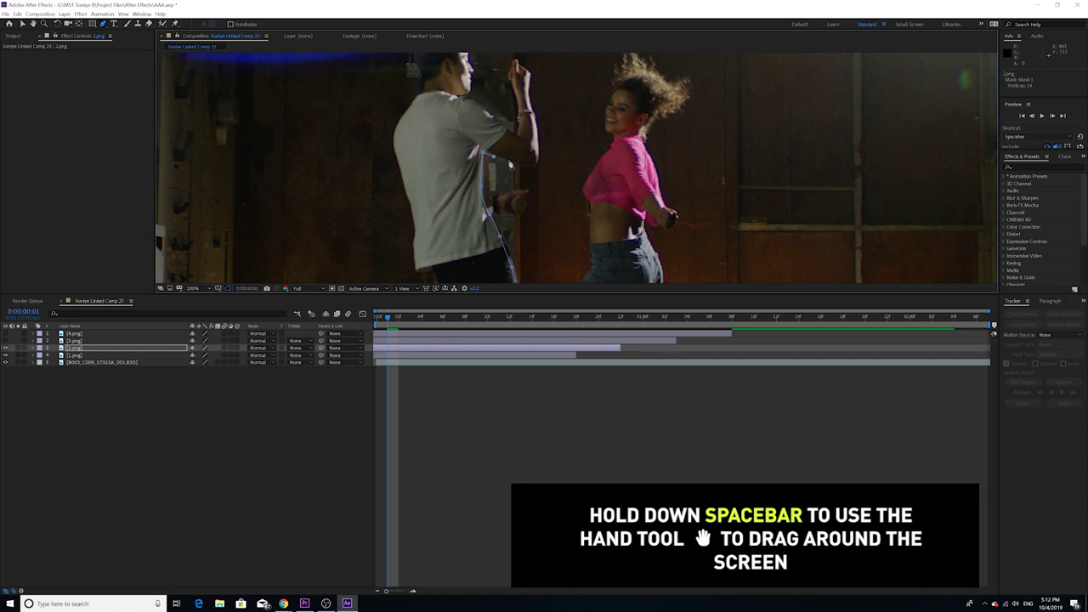
click(532, 166)
drag(531, 85, 534, 143)
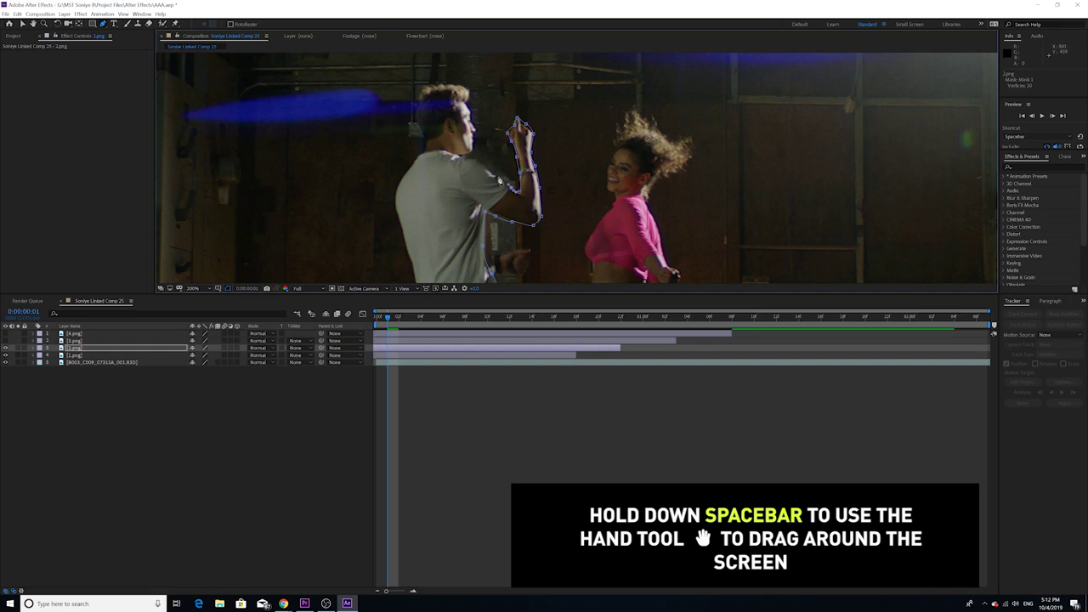
- Trace the man's face, head and back down to his feet to complete the 2.png mask
click(468, 160)
click(473, 136)
click(466, 101)
click(438, 86)
click(417, 153)
mouse_move(425, 255)
mouse_down()
mouse_move(425, 68)
mouse_move(466, 225)
mouse_up()
- Hide the 2.png layer and mask the man on 1.png from his foot up his front, around his hands and over his head
click(5, 348)
click(102, 354)
click(426, 243)
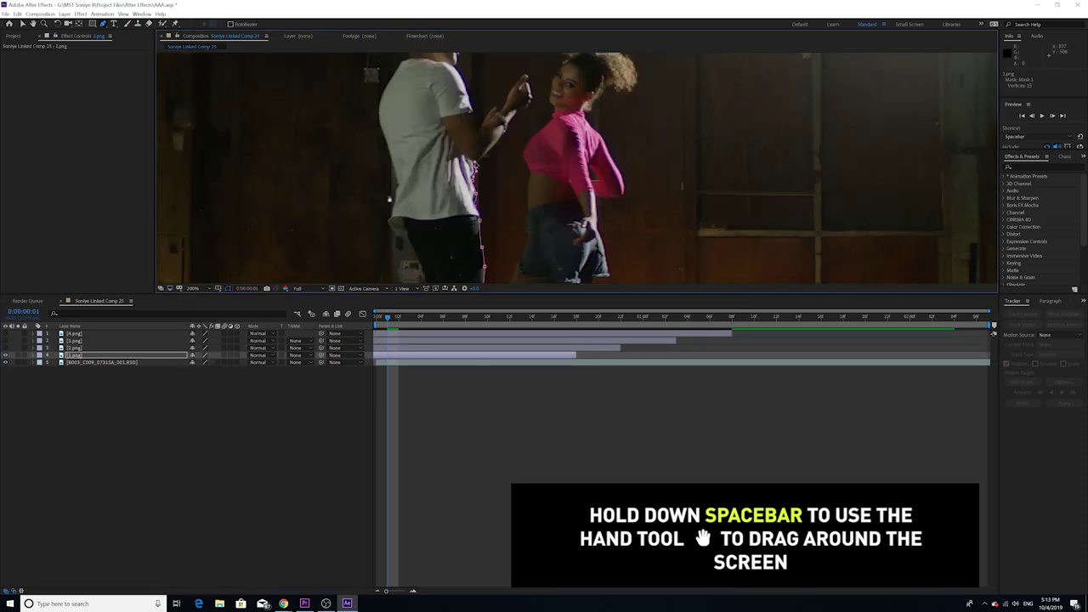
drag(510, 127, 463, 226)
click(485, 183)
click(418, 110)
- Continue the 1.png mask down the man's back to the shirt hem
drag(390, 213, 386, 108)
click(381, 101)
key(ctrl+z)
click(385, 202)
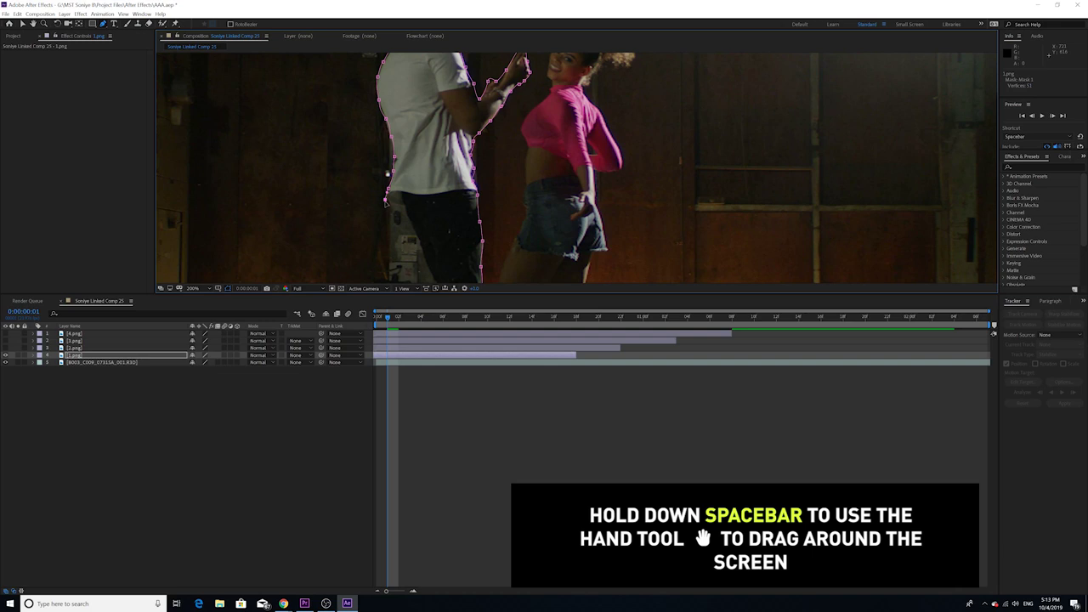
- Trace the man's back leg and shoe, close the 1.png mask at its first point and deselect the layer
drag(403, 210, 409, 138)
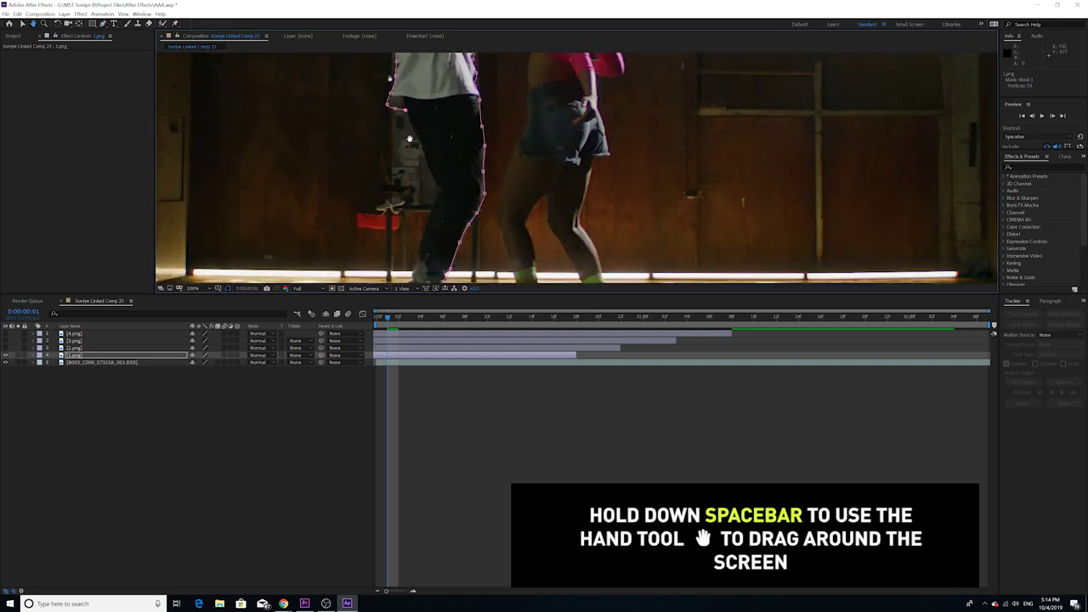
click(408, 118)
click(415, 134)
click(421, 144)
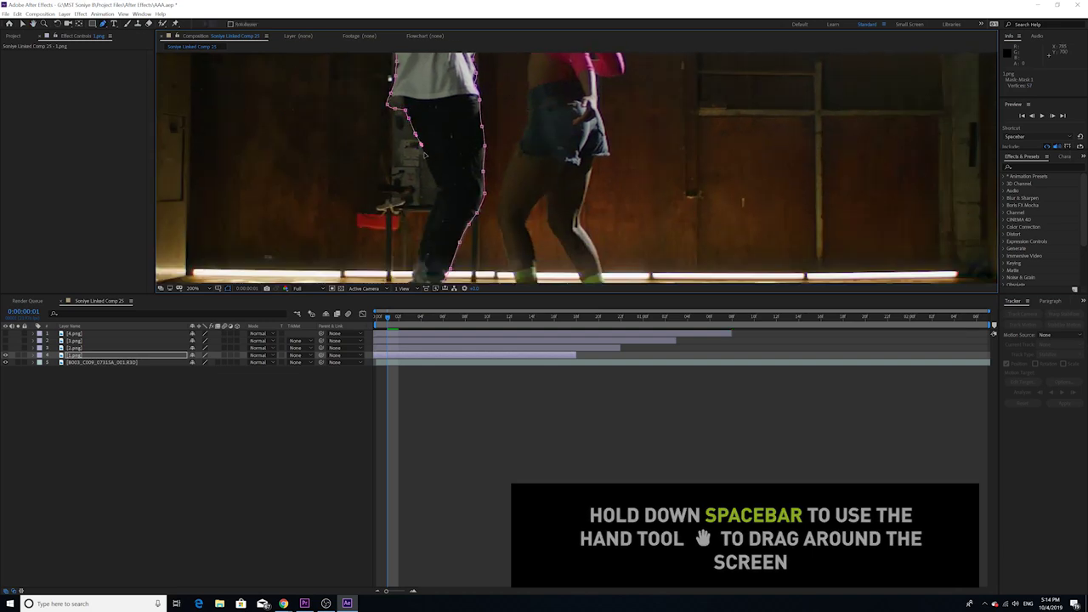
click(426, 156)
click(434, 204)
click(421, 240)
drag(421, 242, 421, 209)
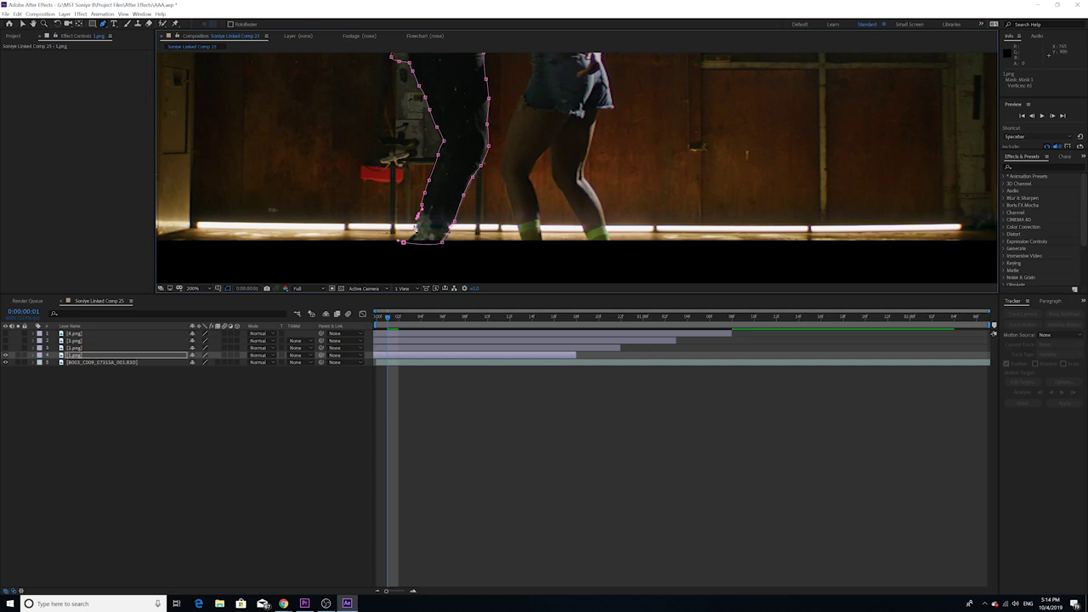
click(405, 244)
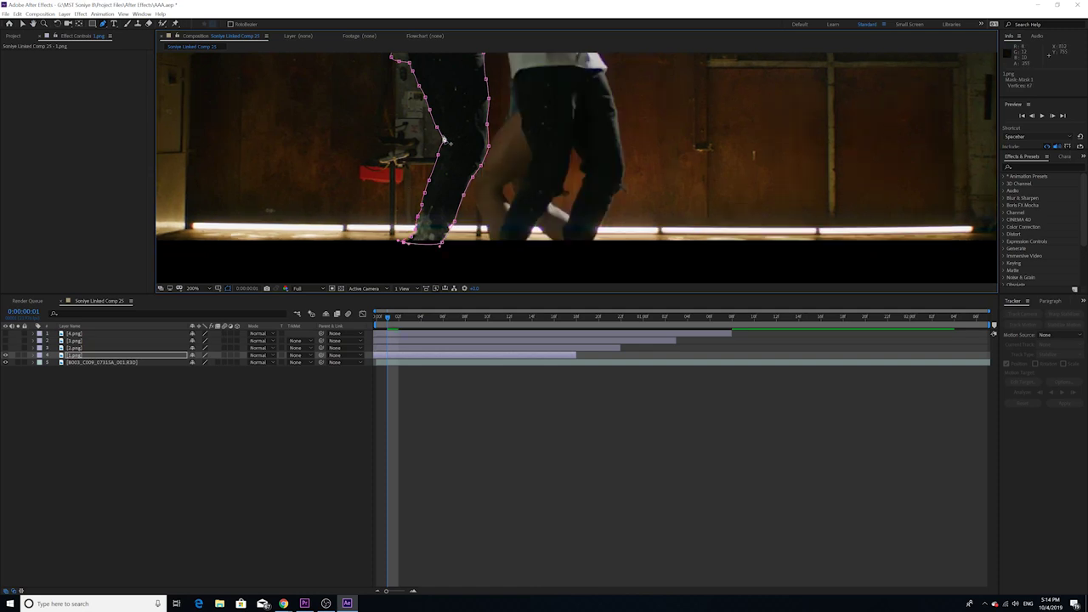
key(comma)
click(228, 388)
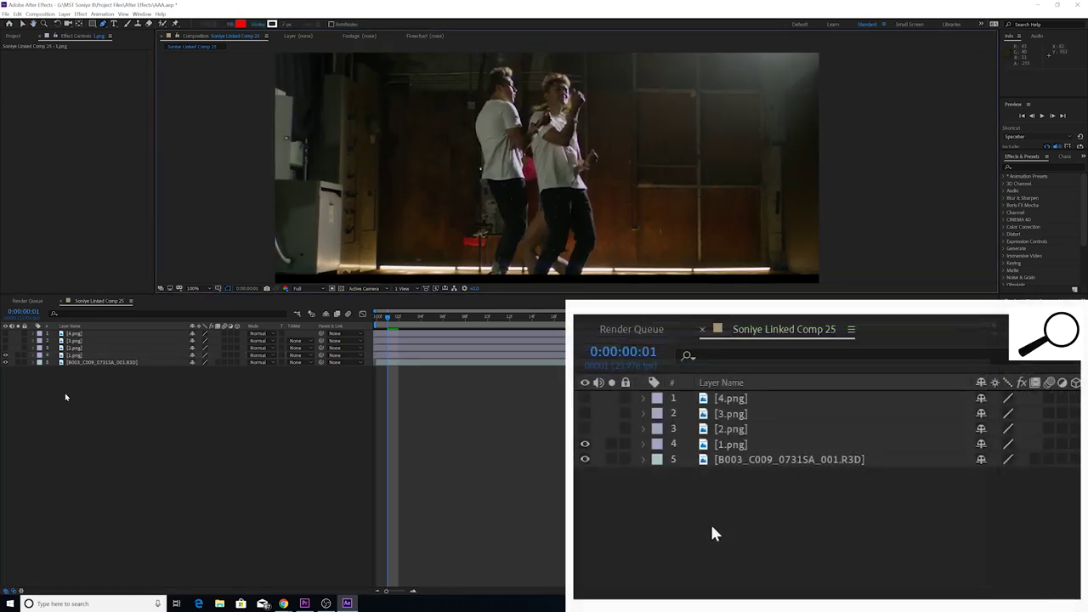
- Make the 2.png, 3.png and 4.png layers visible again
click(5, 347)
click(5, 340)
click(5, 334)
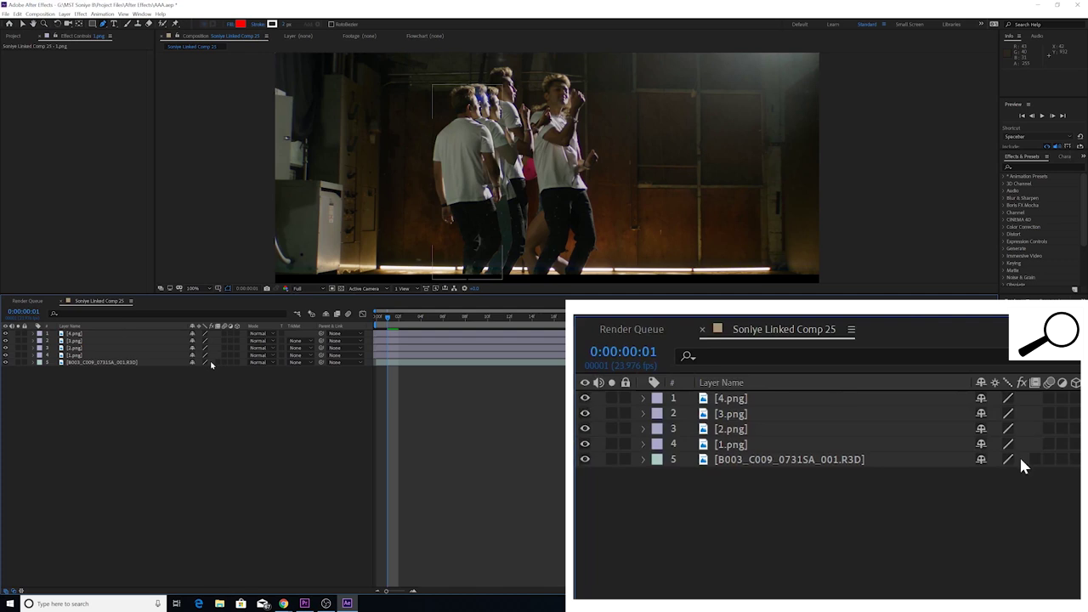
- Go to 0:00:00:00 and toggle the 1.png layer's visibility off and on to check its clone
mouse_move(388, 322)
mouse_down()
mouse_move(521, 318)
mouse_move(377, 319)
mouse_up()
click(5, 355)
click(5, 355)
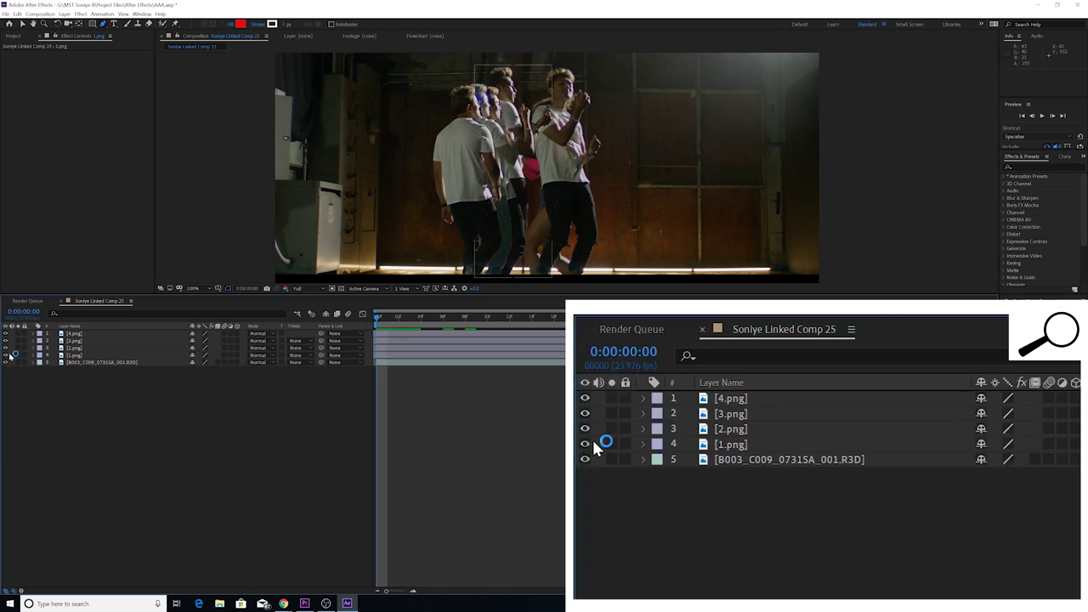
- Toggle the 1.png layer's visibility to recheck its clone and expand the layer's Transform properties
click(6, 355)
click(10, 357)
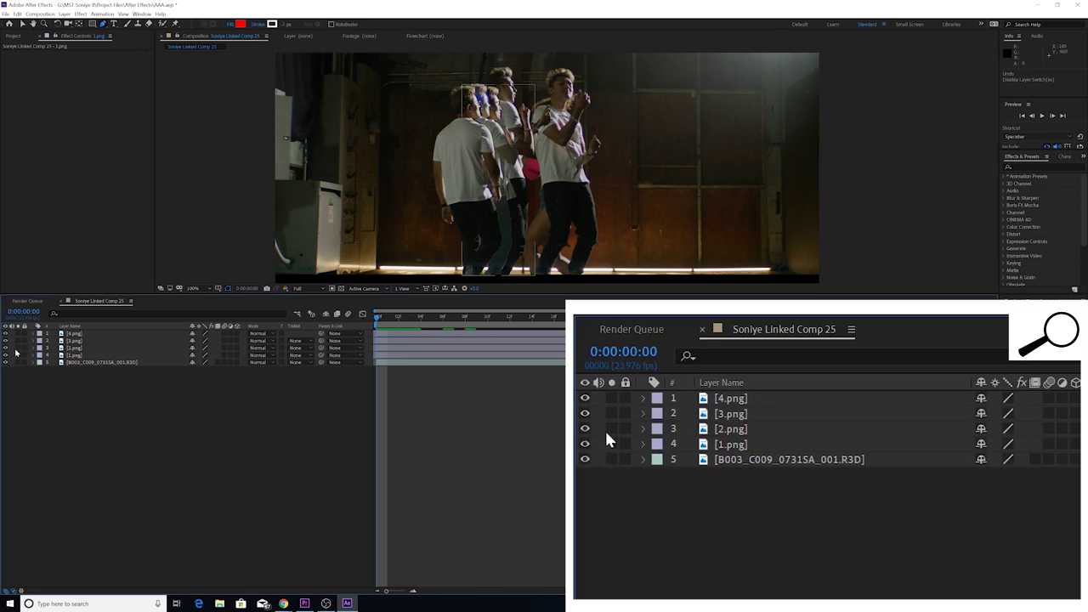
click(35, 356)
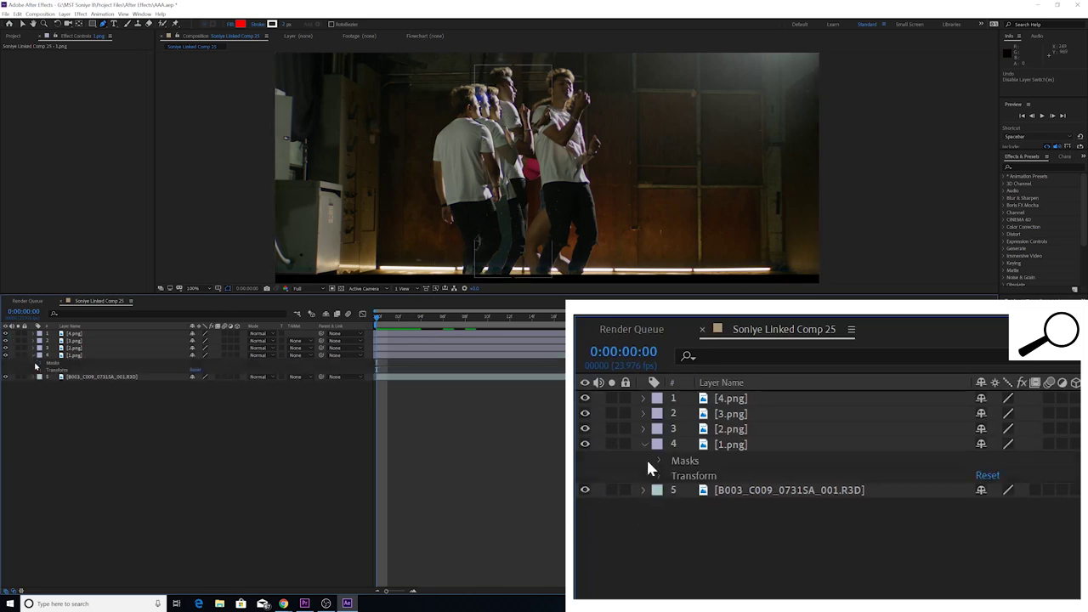
click(38, 371)
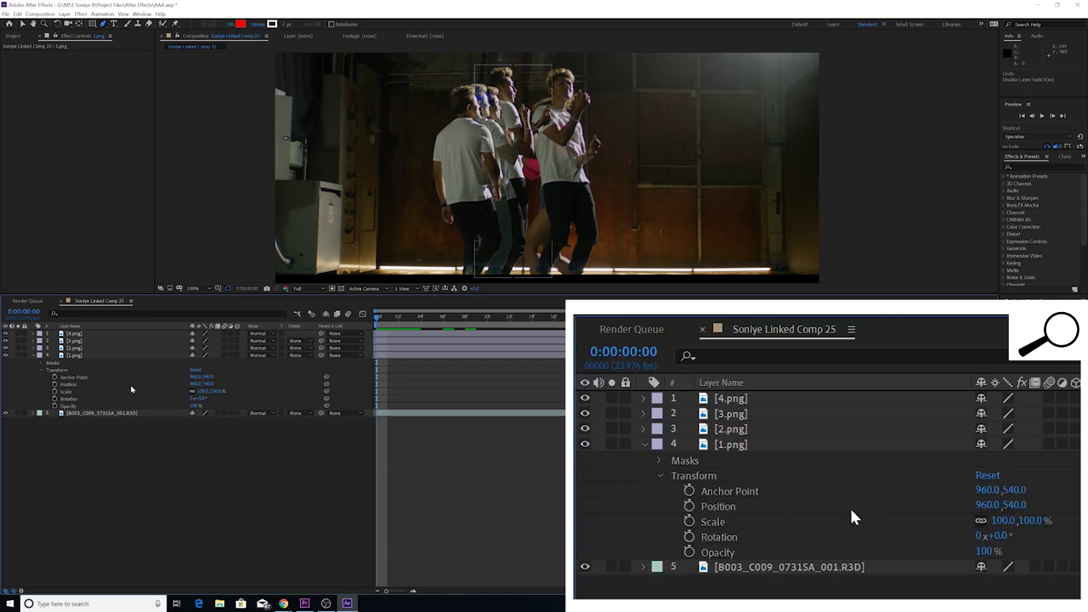
- Preview the clones by scrubbing and playing the composition at reduced resolution, first Quarter and then Half
drag(387, 317, 476, 319)
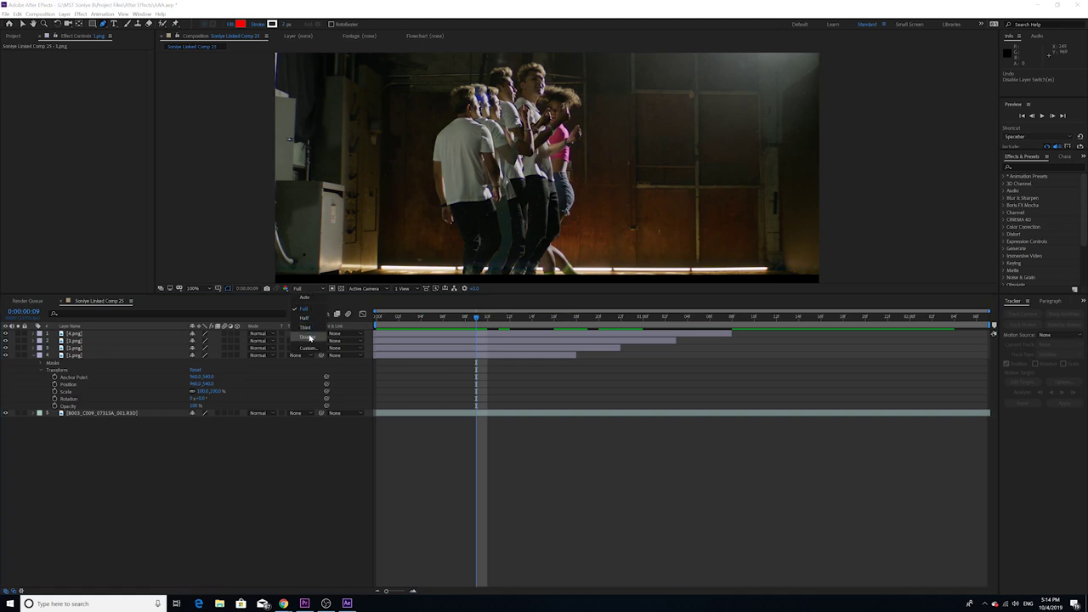
key(space)
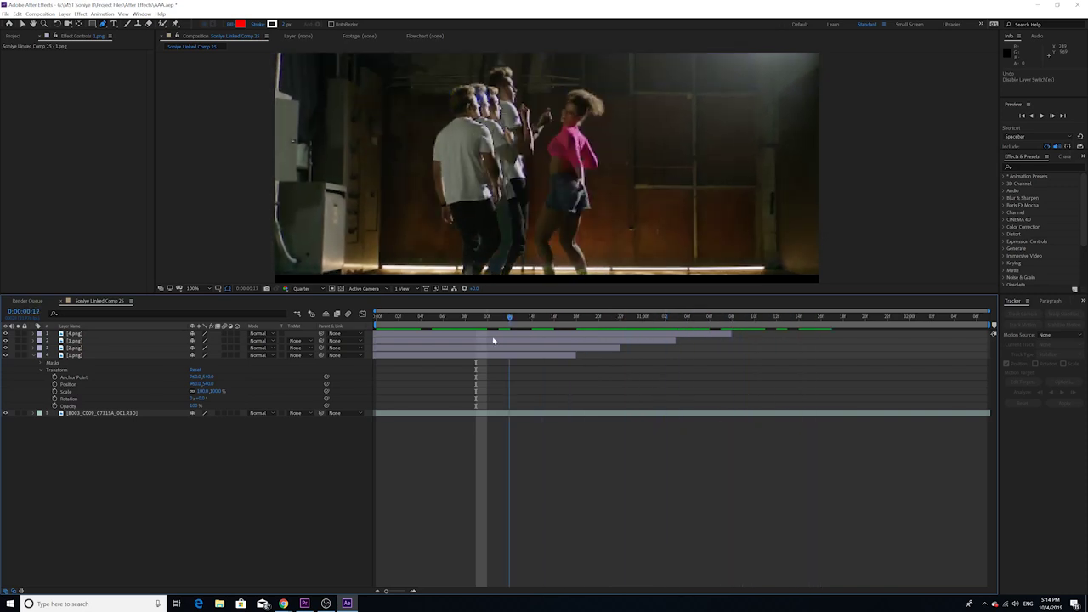
click(301, 289)
click(305, 319)
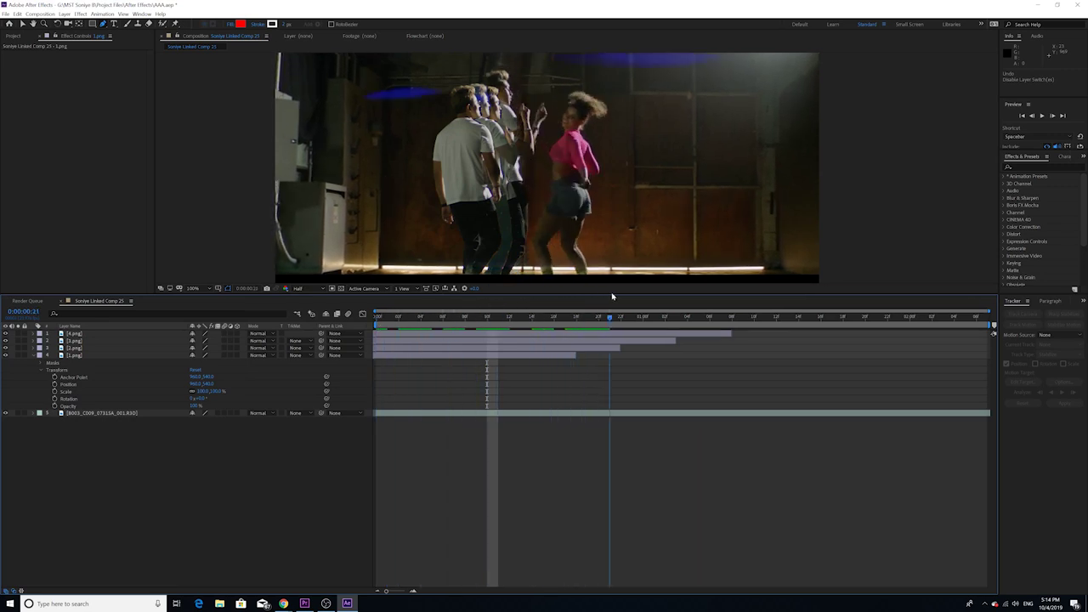
drag(616, 316, 408, 338)
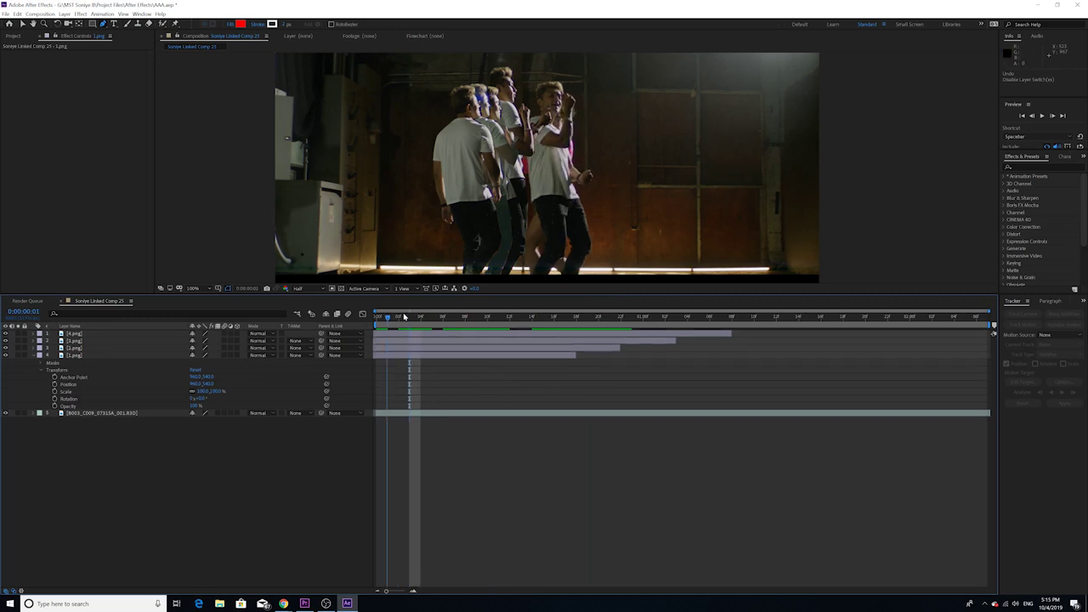
- Return the preview resolution to Full and play back the composition's opening frames
click(396, 318)
click(297, 288)
click(304, 308)
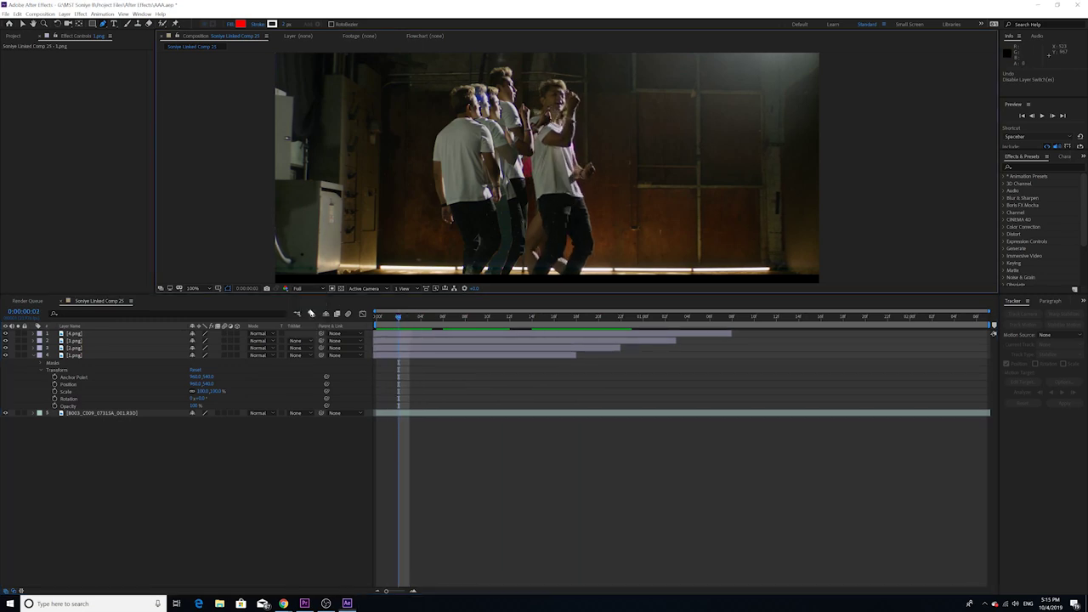
drag(394, 318, 499, 316)
key(space)
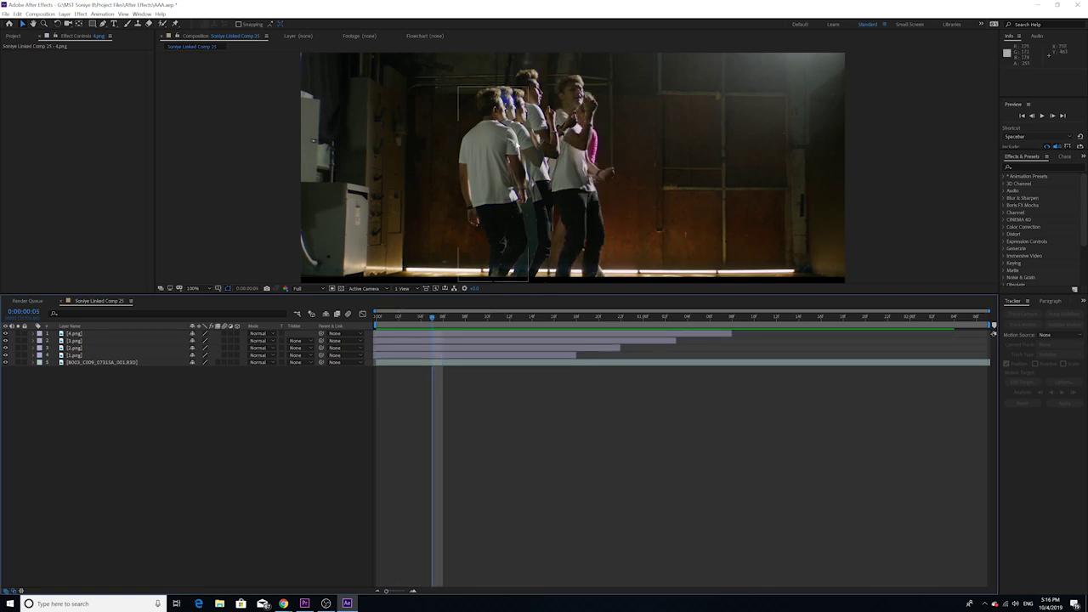
- Select the 2.png layer to reveal its mask and move the current time to 0:00:00:18
drag(531, 205, 516, 164)
drag(548, 130, 520, 136)
drag(391, 317, 456, 314)
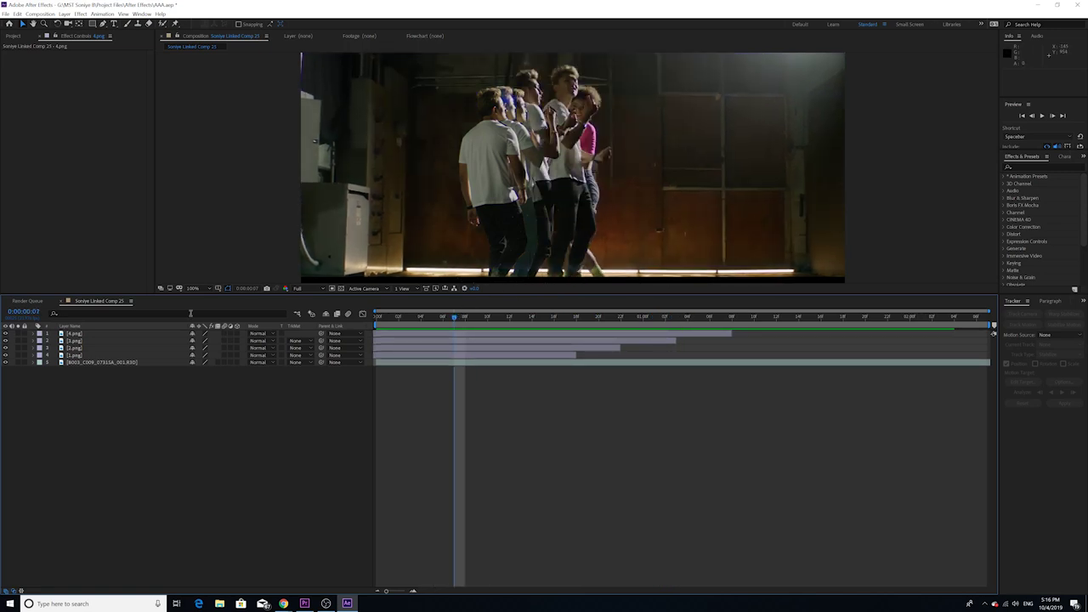
click(76, 348)
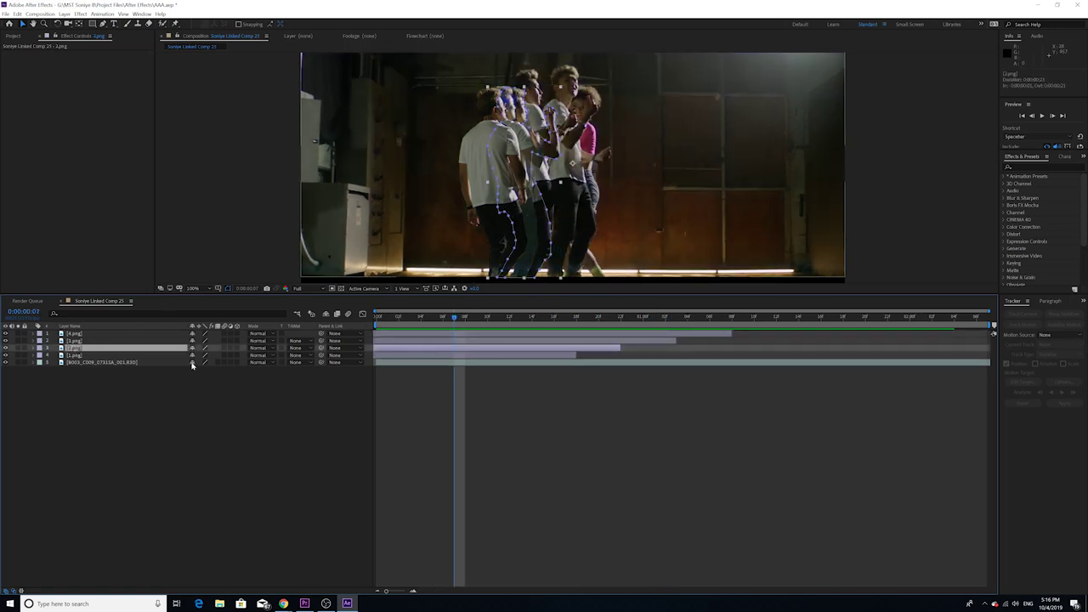
drag(483, 317, 575, 321)
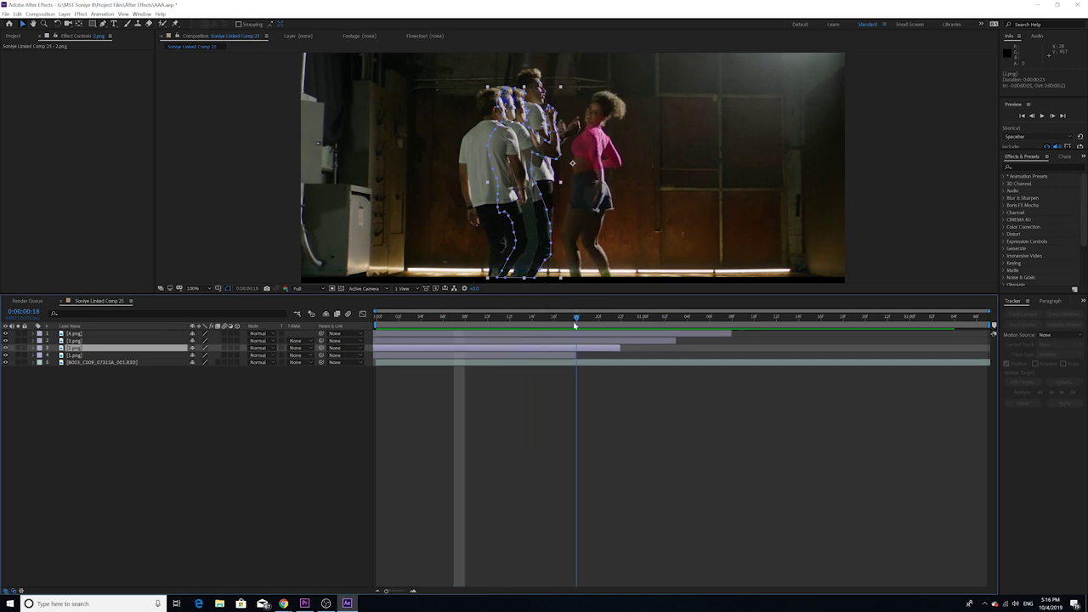
- Hide the 3.png, 4.png and 2.png layers to isolate the 1.png still and select 1.png
click(7, 340)
click(7, 340)
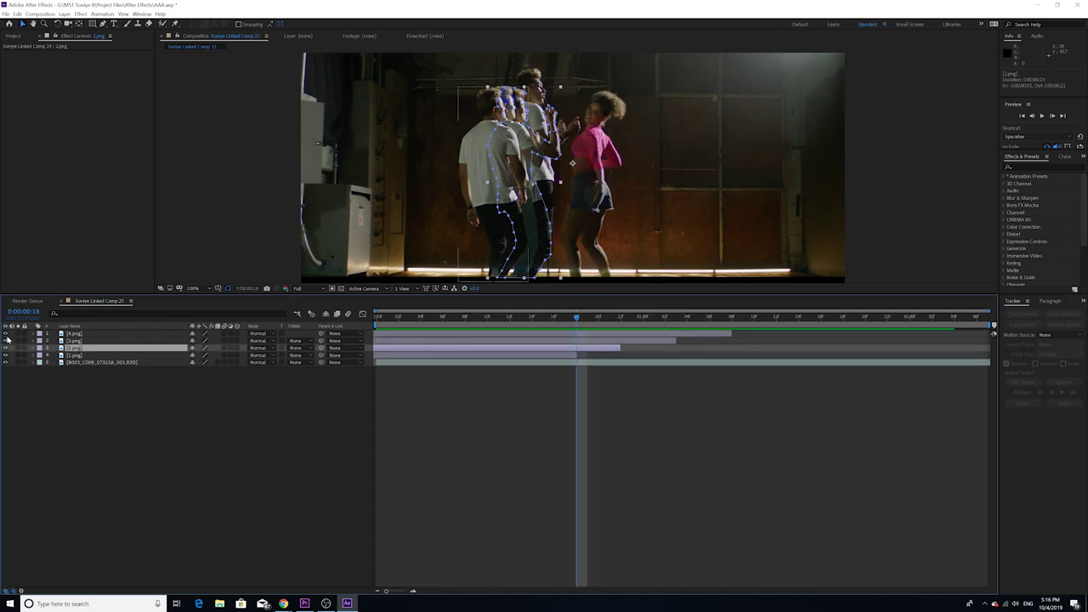
key(ctrl+shift+a)
click(7, 340)
click(6, 334)
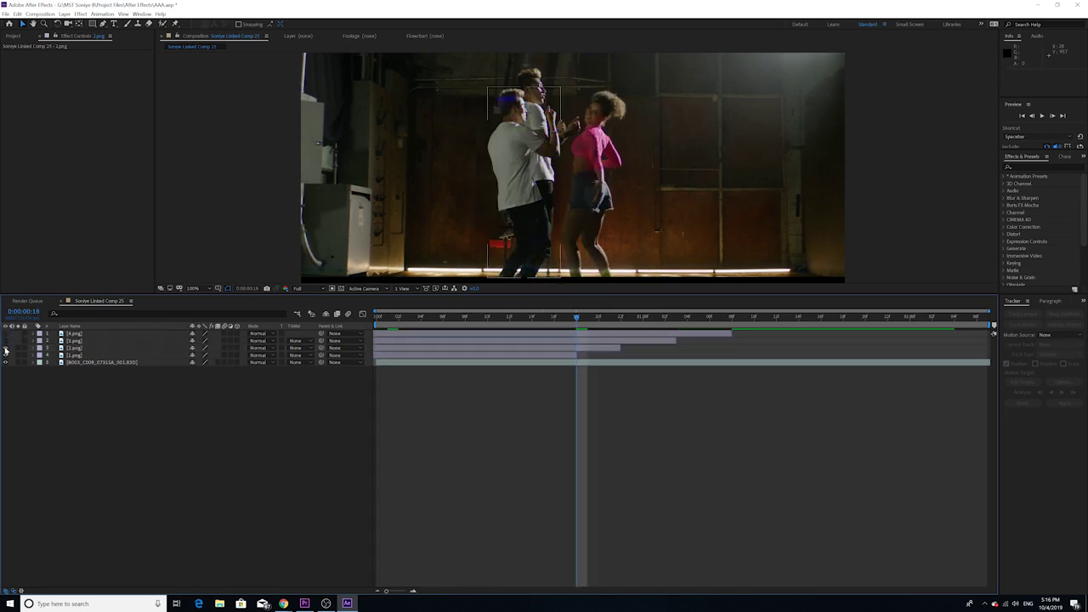
click(6, 348)
click(68, 355)
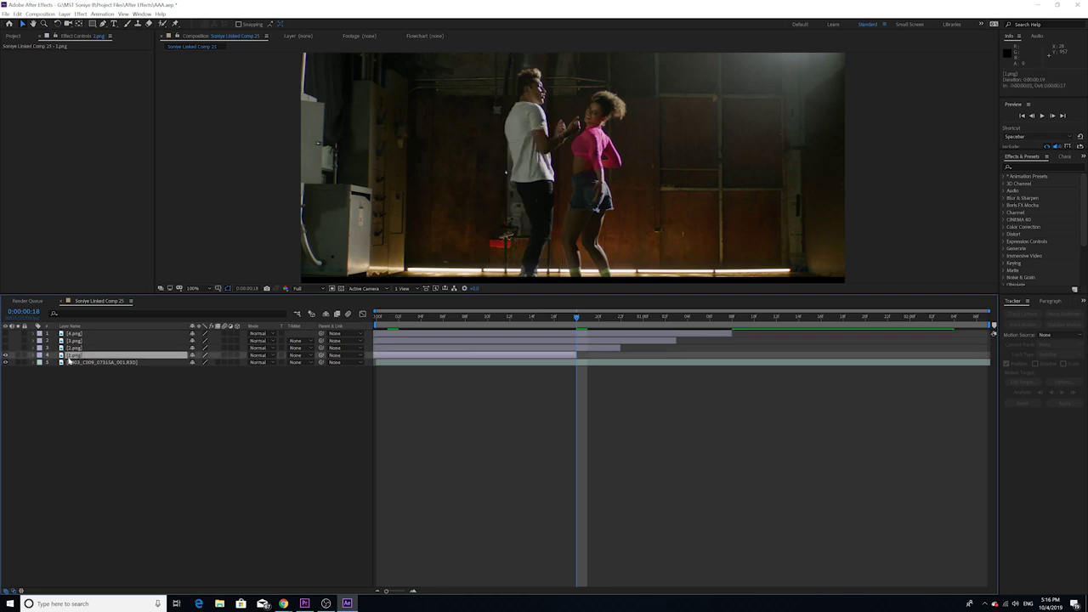
- Show the 2.png layer again and examine its mask outline around the man's shirt hem and legs
click(6, 352)
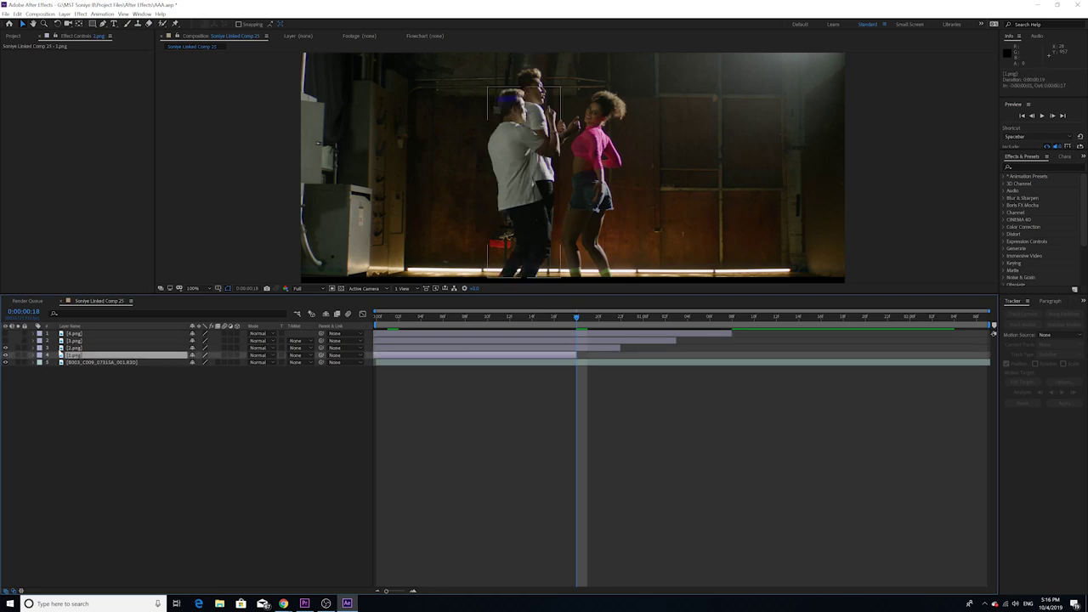
click(70, 348)
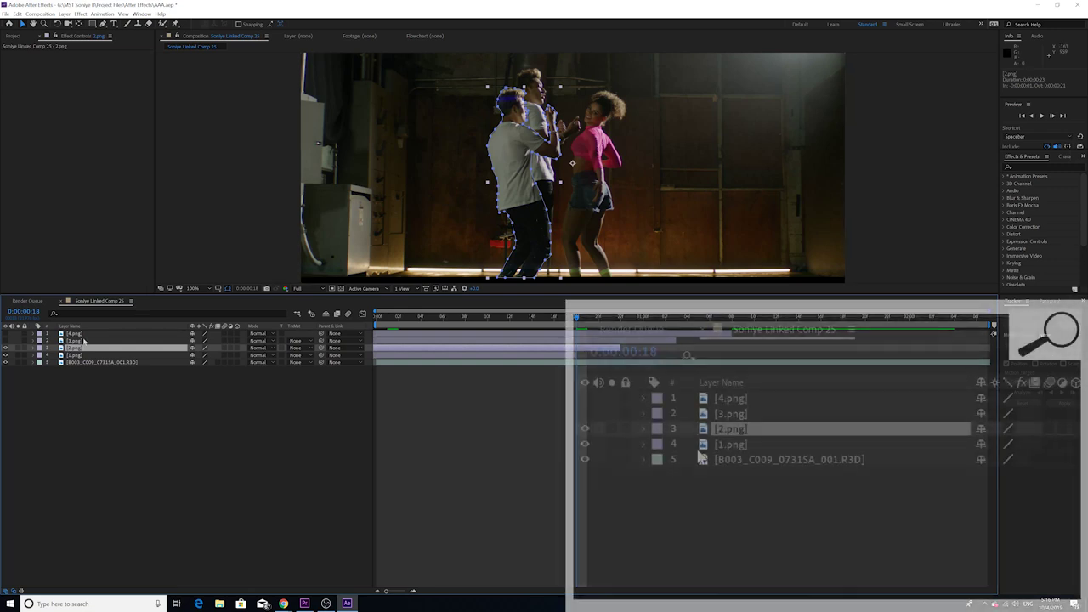
scroll(453, 208, up, 1)
key(space)
drag(453, 208, 453, 114)
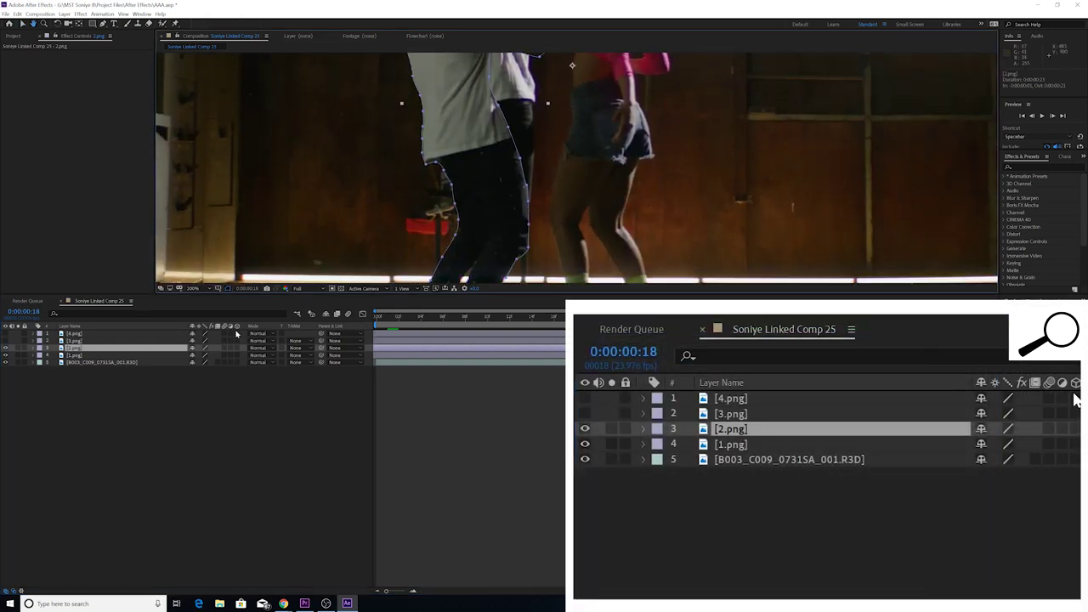
- Show the 3.png layer and examine its mask where the legs overlap the 2.png clone
click(5, 340)
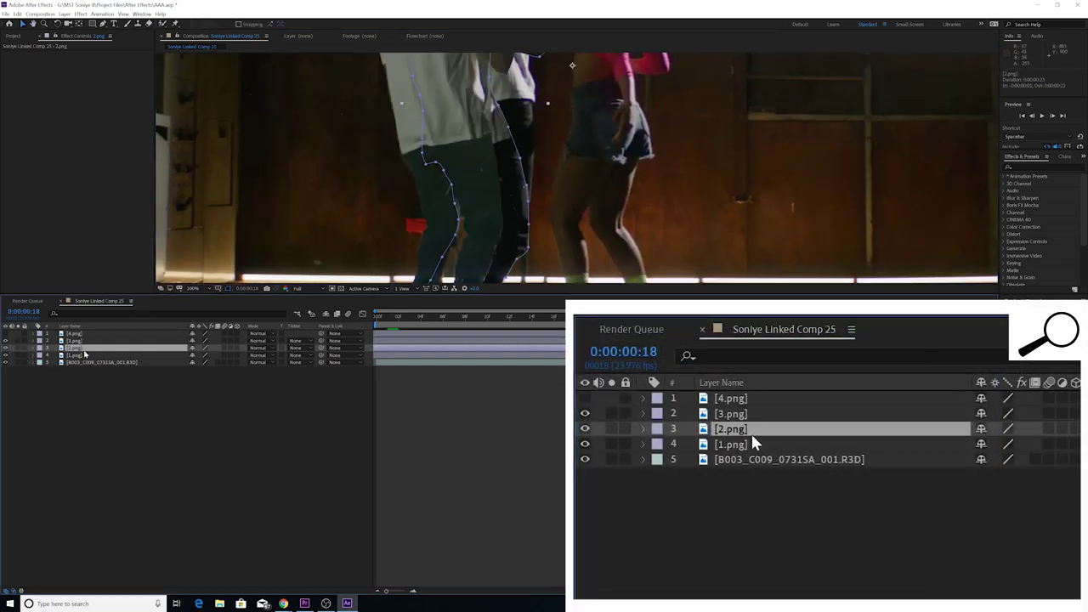
click(74, 342)
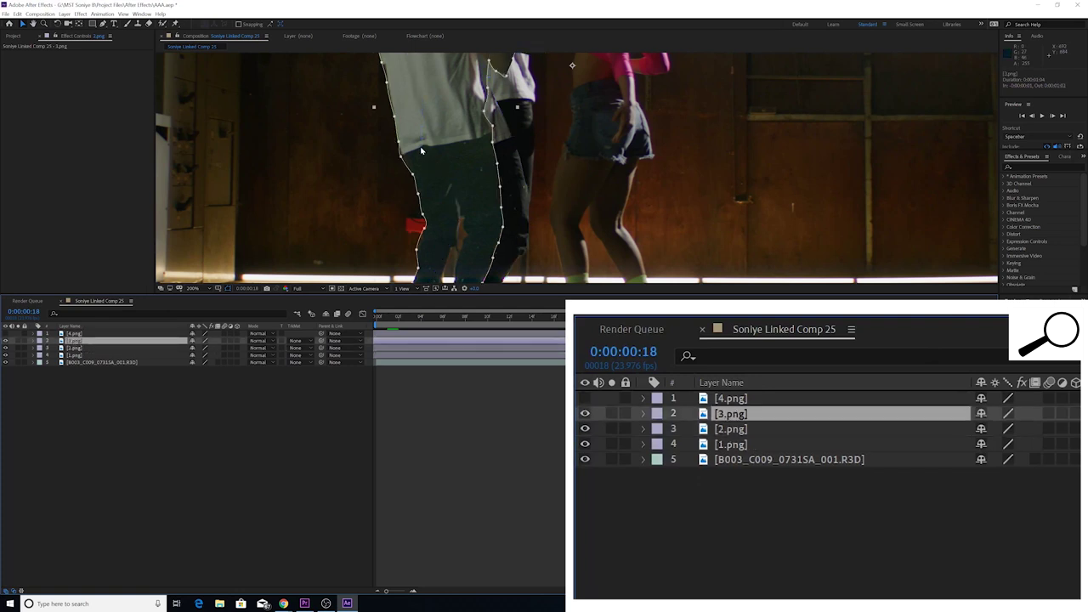
key(comma)
key(period)
key(period)
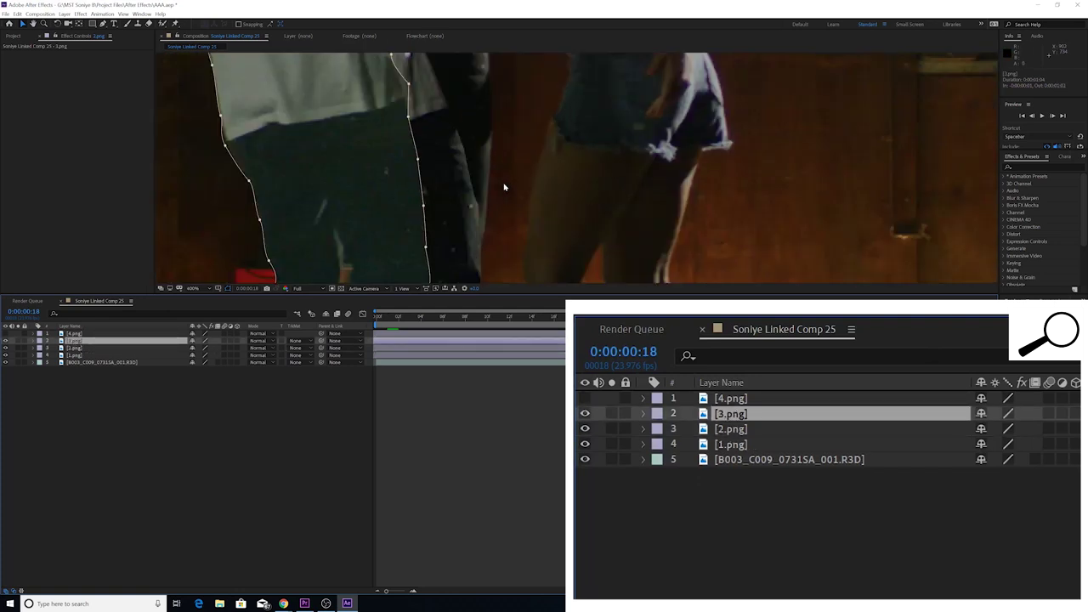
key(comma)
key(comma)
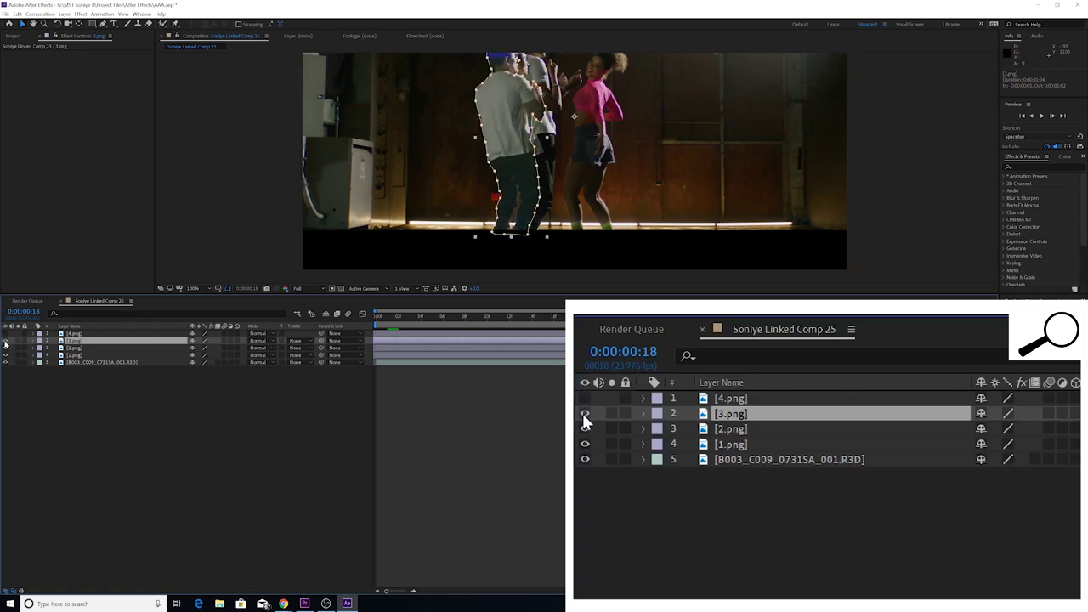
- Compare the overlapping leg areas by selecting the 2.png, 1.png and 3.png layers one after another
click(46, 416)
click(6, 340)
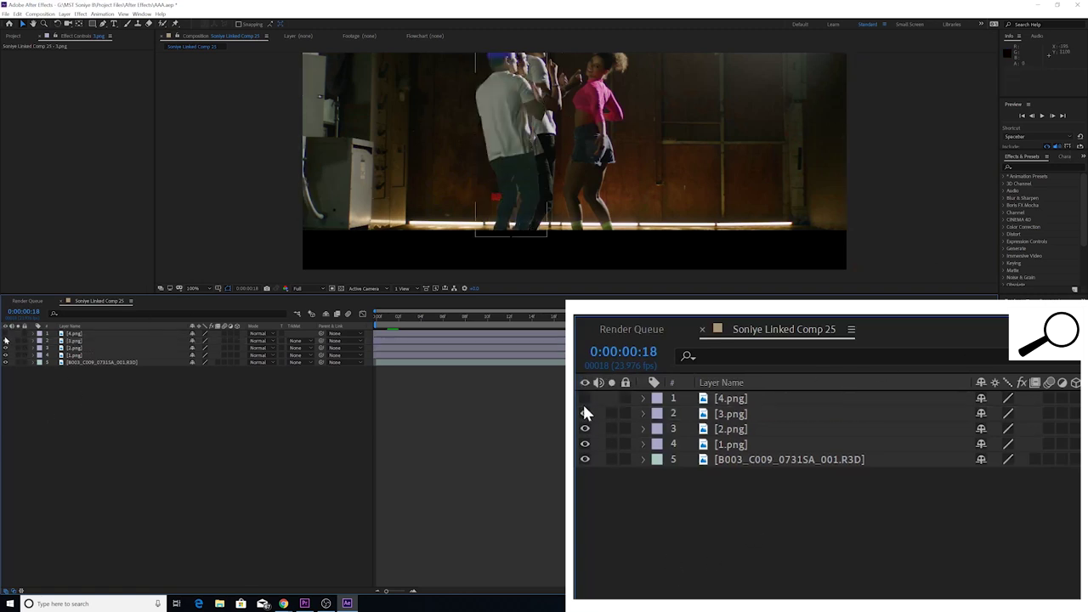
click(74, 346)
scroll(539, 193, up, 2)
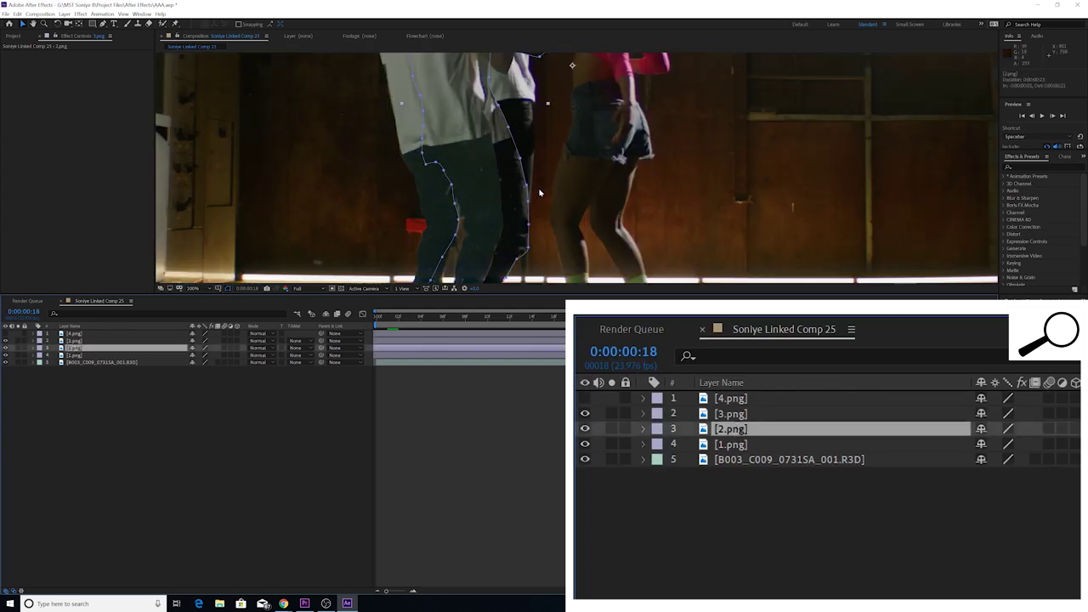
click(72, 356)
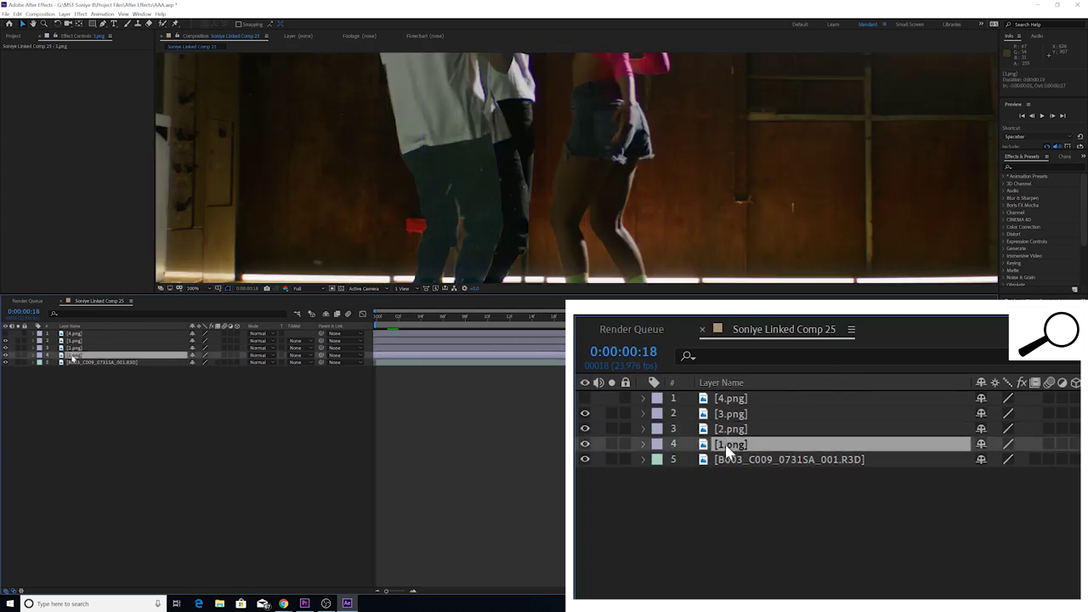
click(73, 348)
click(73, 341)
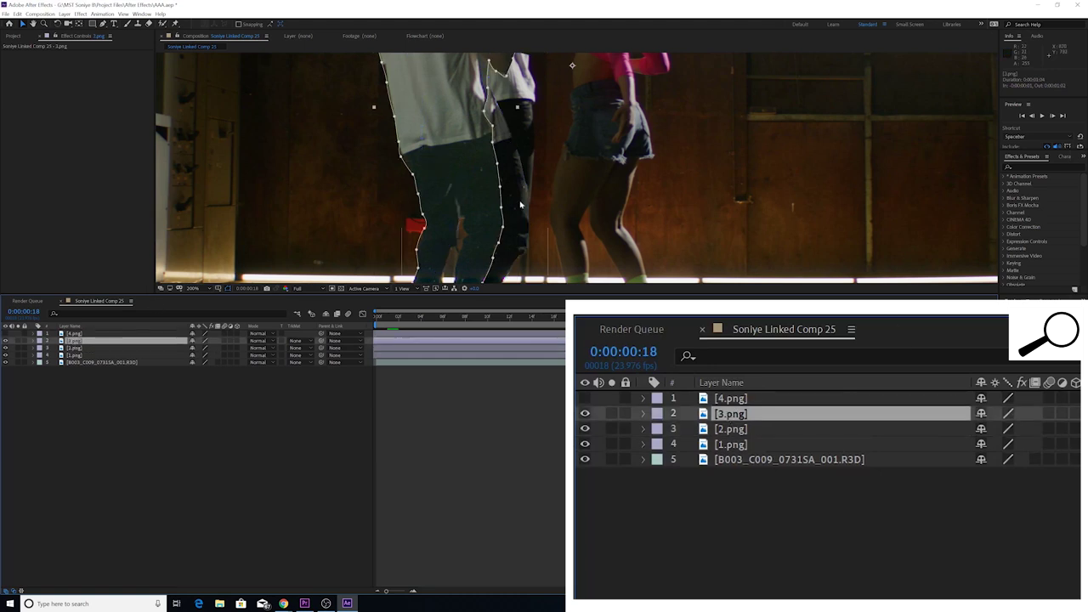
- Adjust the 3.png mask points along the edge of the man's lower leg and deselect the layer
scroll(480, 210, up, 1)
drag(452, 246, 501, 58)
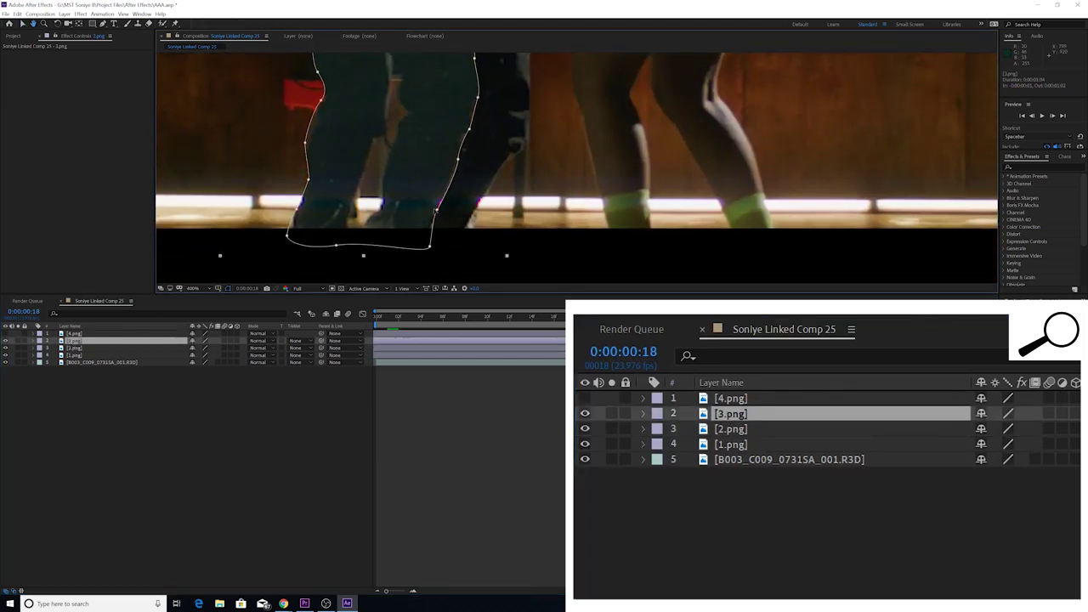
click(437, 209)
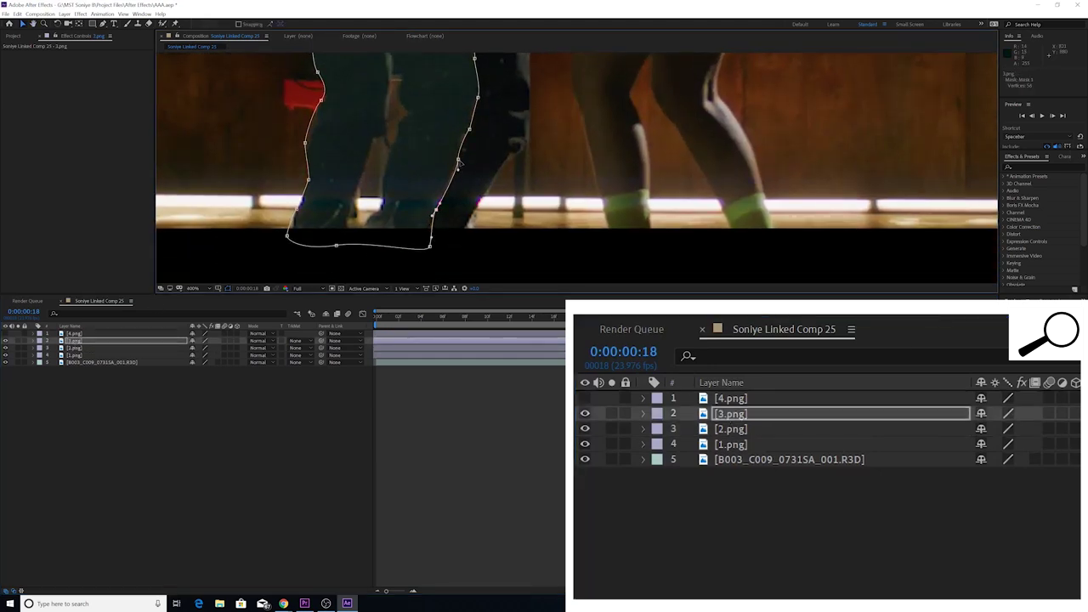
drag(458, 160, 457, 158)
click(477, 96)
drag(497, 92, 515, 213)
click(70, 408)
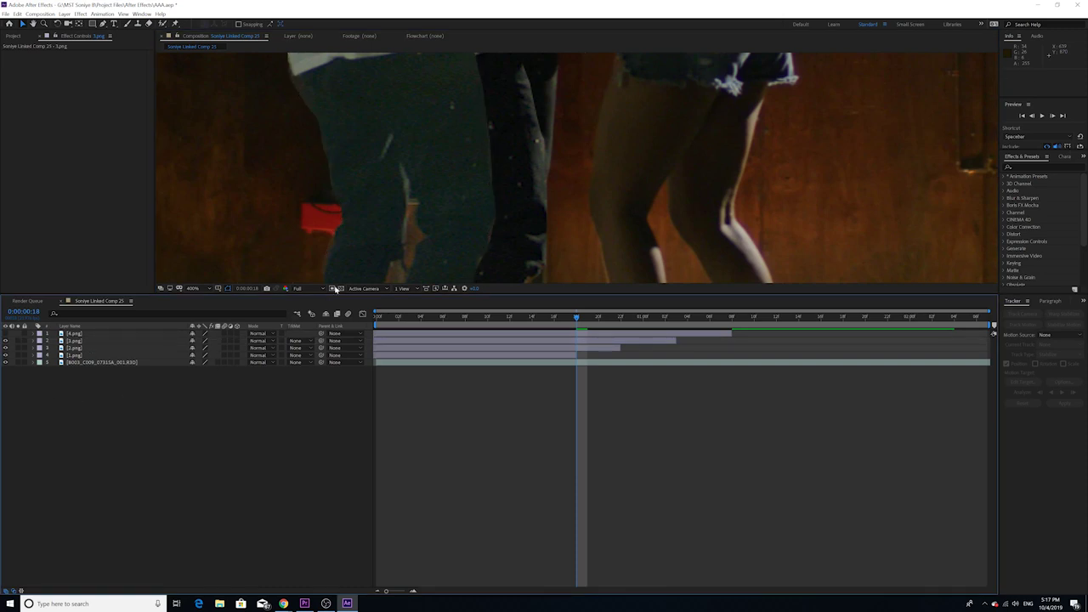
- Hide the 3.png layer and duplicate the 2.png layer
scroll(388, 236, down, 4)
scroll(448, 238, up, 1)
scroll(458, 237, down, 1)
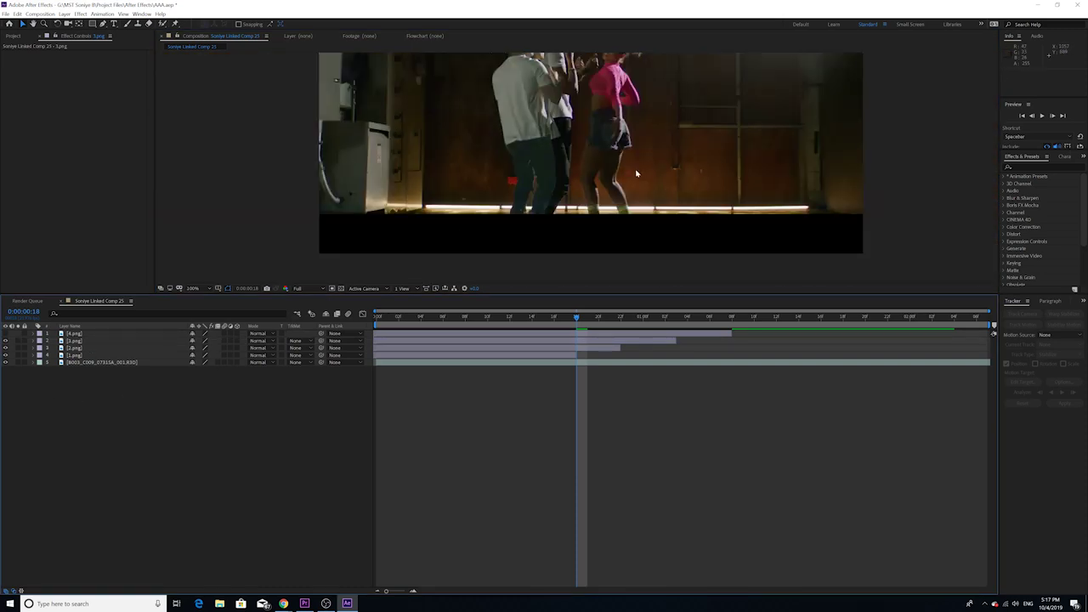
drag(563, 125, 533, 184)
key(v)
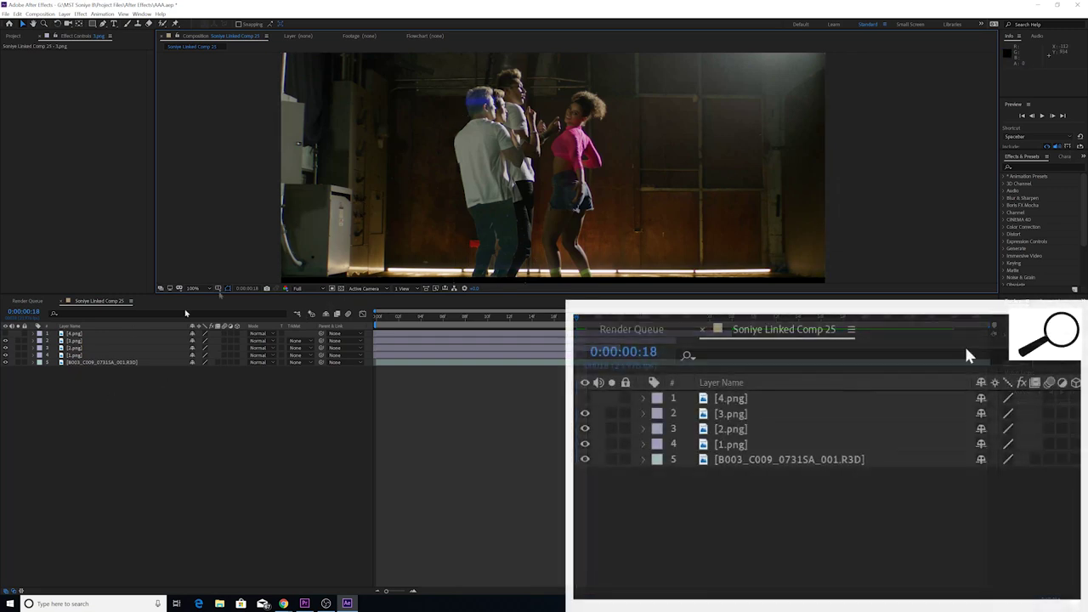
click(77, 349)
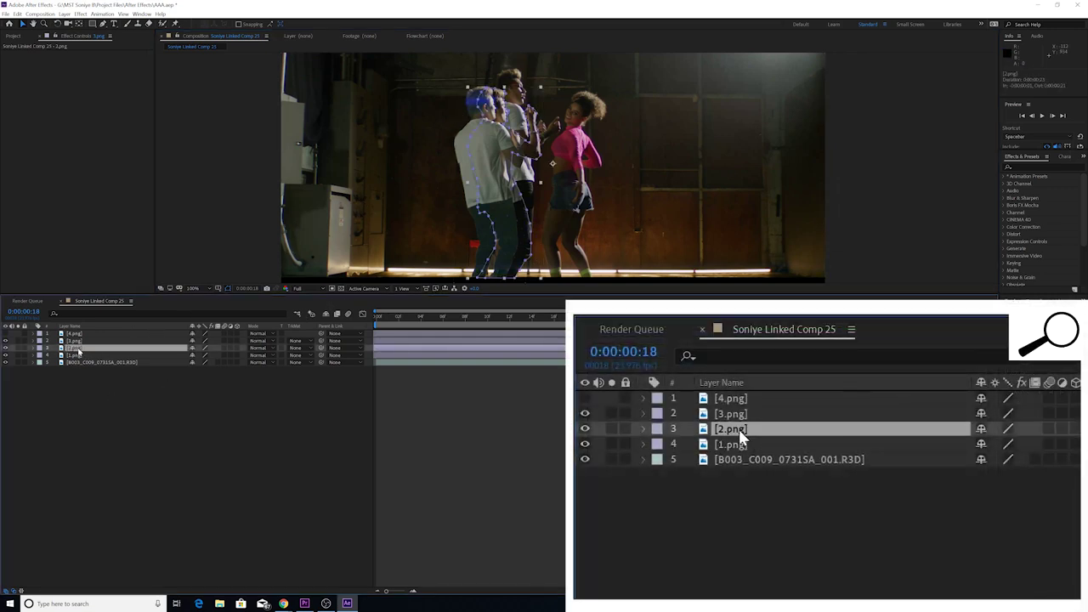
key(period)
drag(469, 120, 485, 200)
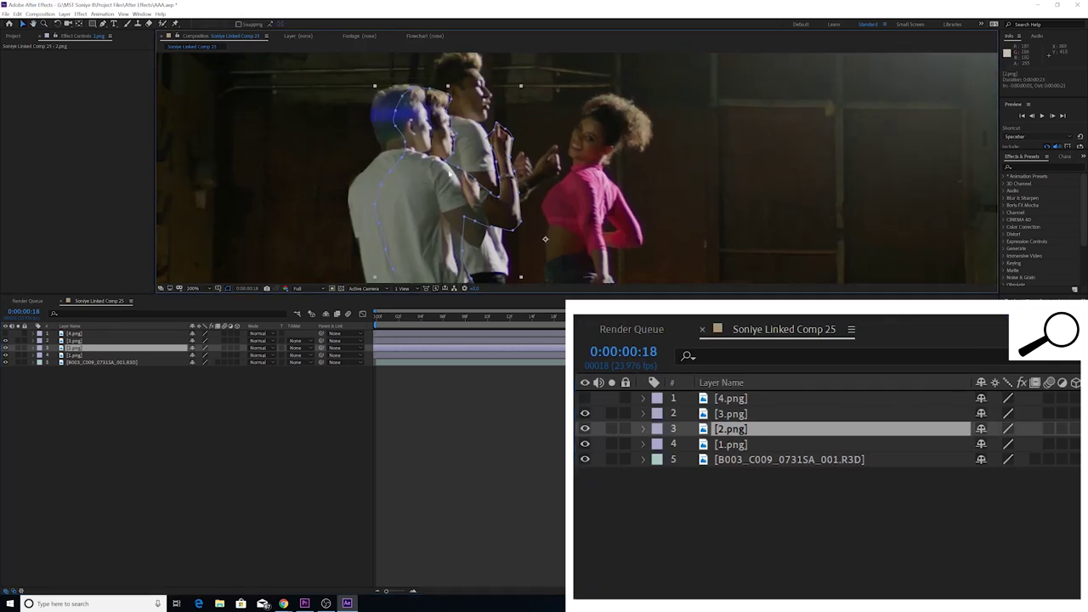
drag(6, 347, 5, 341)
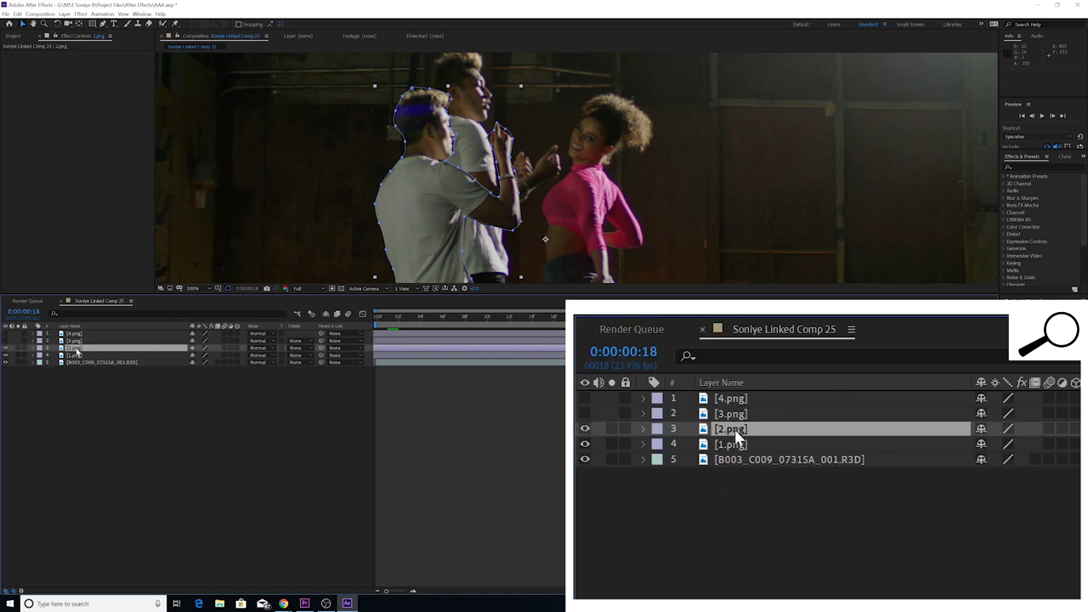
key(ctrl+d)
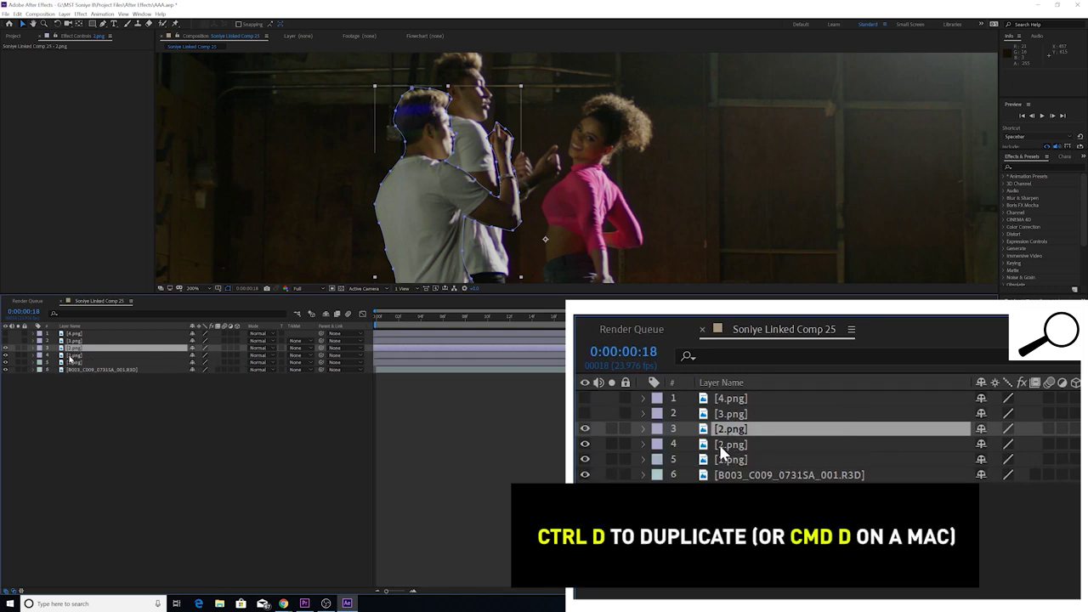
- Delete the mask points around the raised arm and hand on the lower 2.png layer, leaving the body masked
click(73, 356)
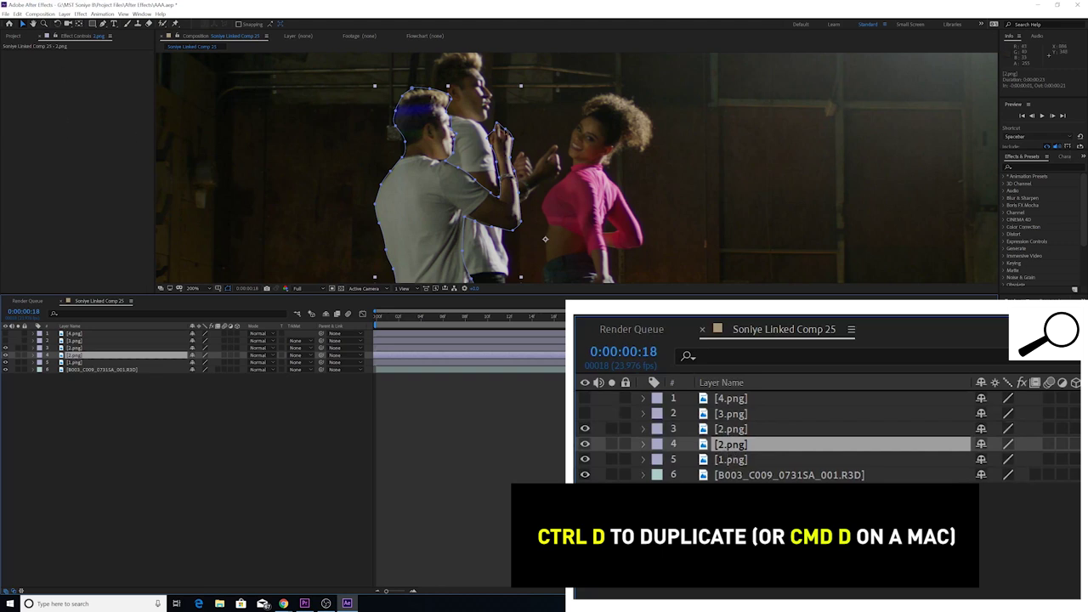
click(94, 370)
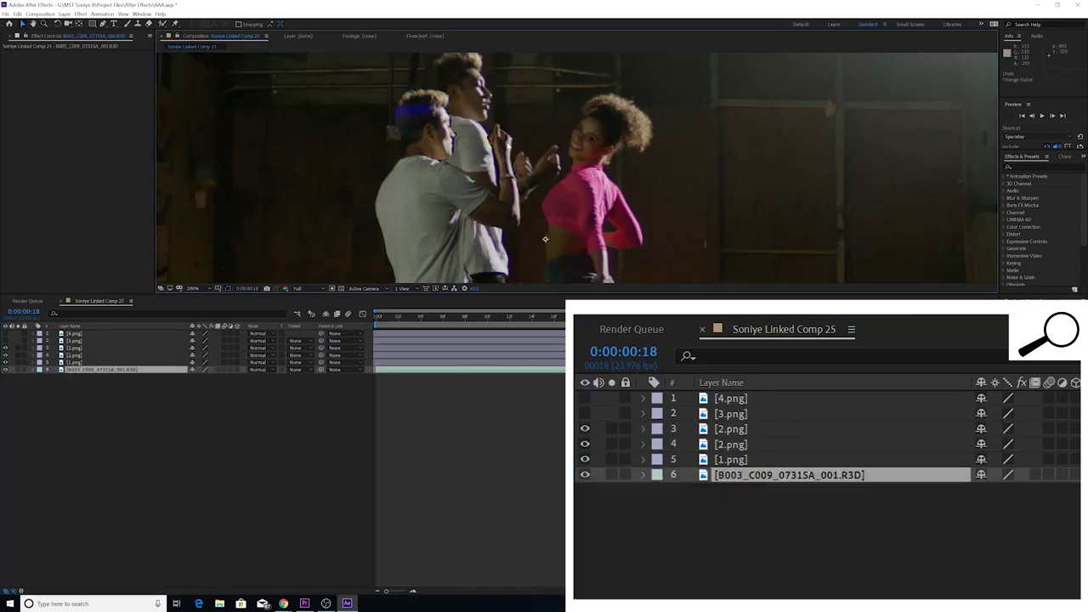
click(73, 356)
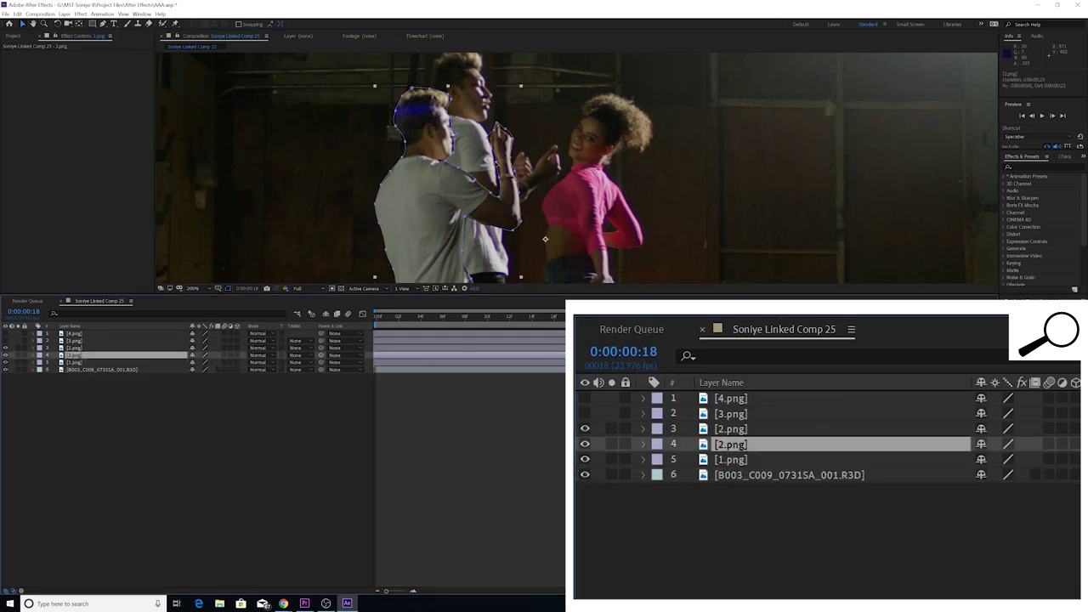
drag(471, 114, 484, 260)
key(Delete)
key(Delete)
key(Delete)
drag(522, 156, 469, 237)
key(Delete)
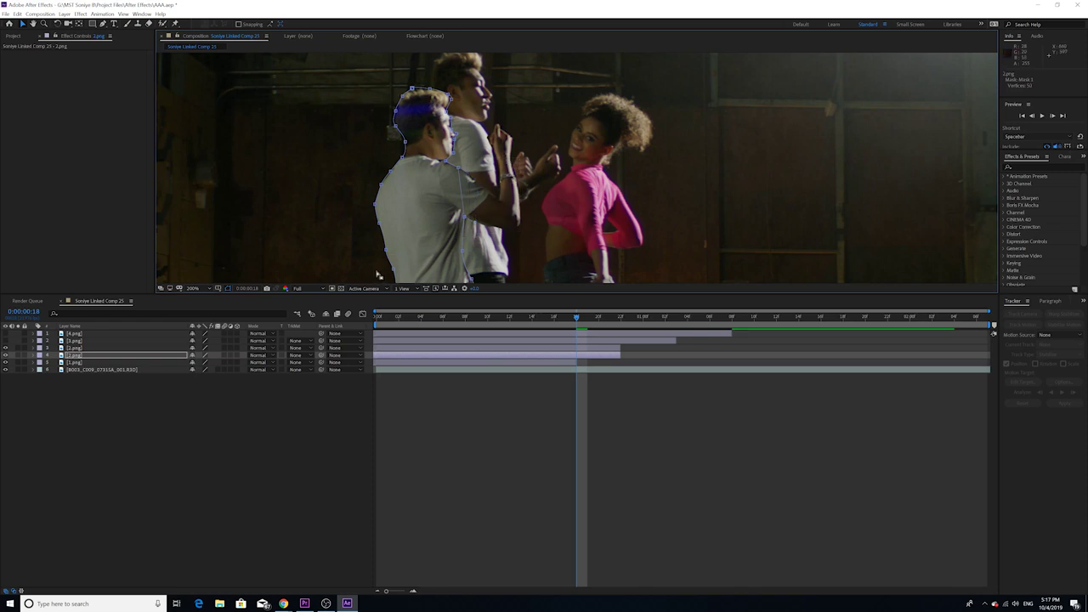
- Delete the mask points around the man's head on the upper 2.png layer
click(74, 348)
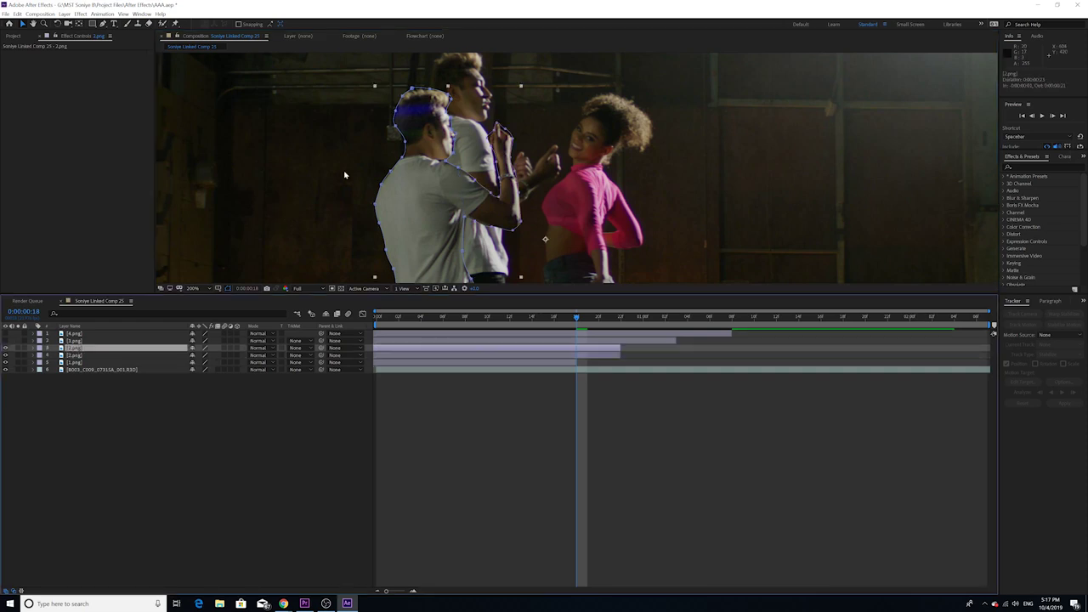
click(438, 140)
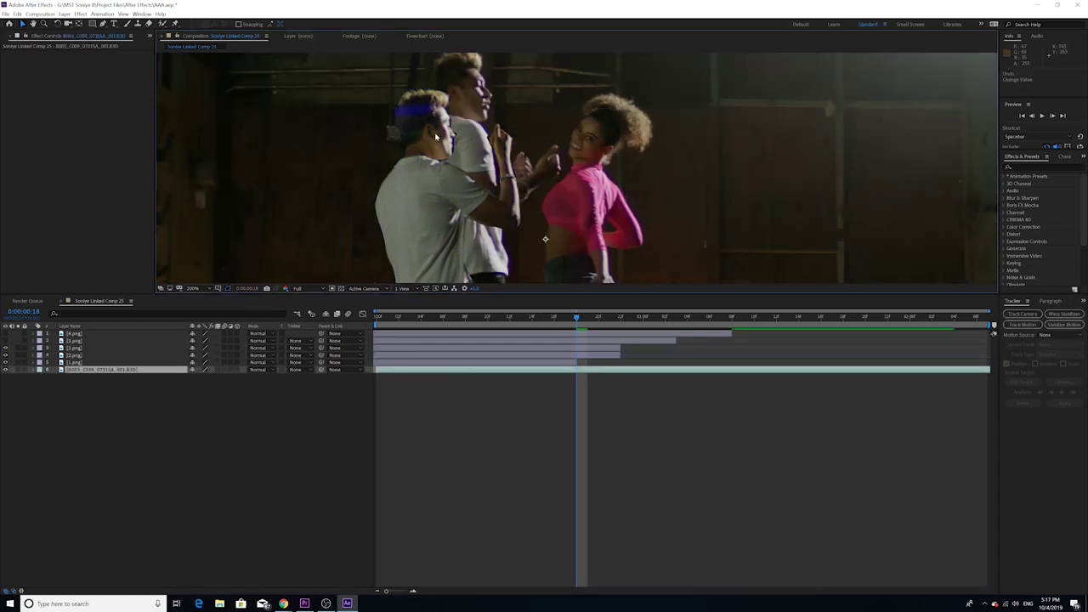
click(75, 348)
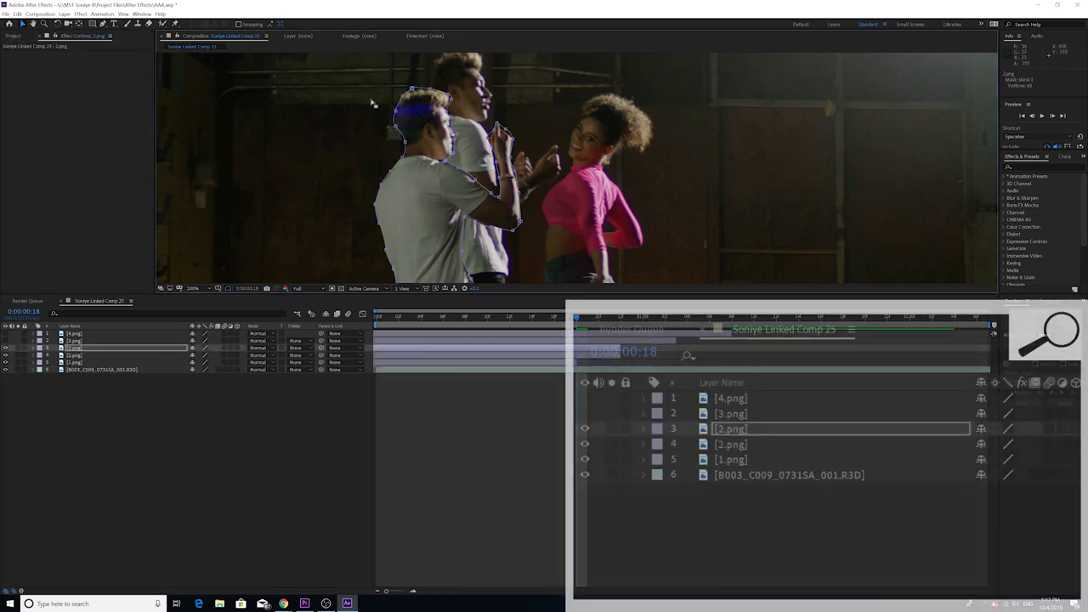
drag(374, 81, 463, 161)
key(Delete)
scroll(370, 157, down, 5)
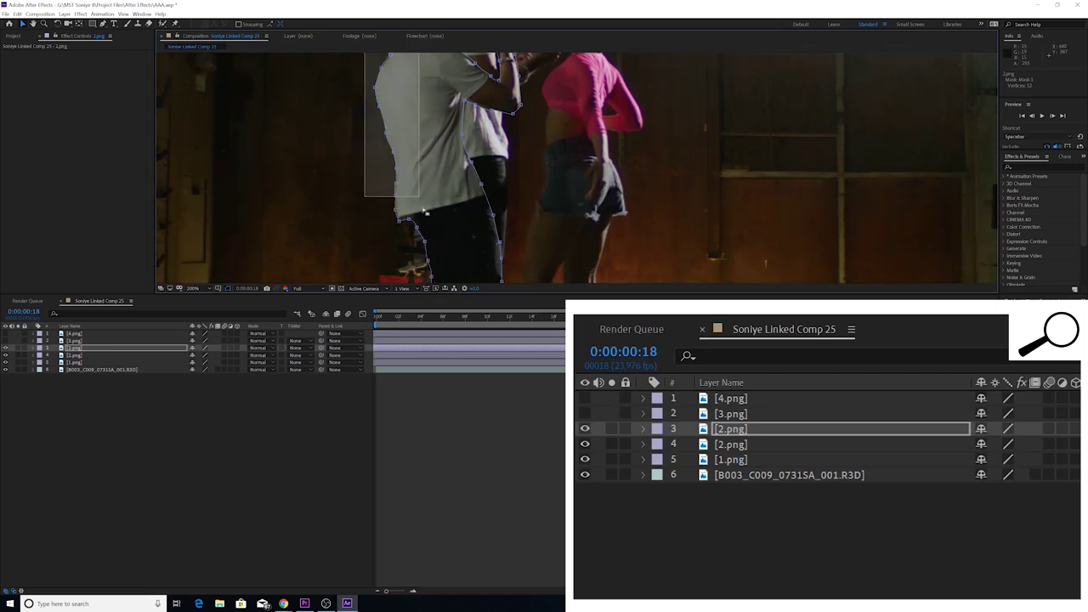
- Delete the torso and leg mask points on the upper 2.png layer, keeping only the arm masked
drag(382, 184, 538, 271)
key(Delete)
scroll(441, 256, down, 1)
drag(466, 201, 585, 274)
key(Delete)
click(499, 145)
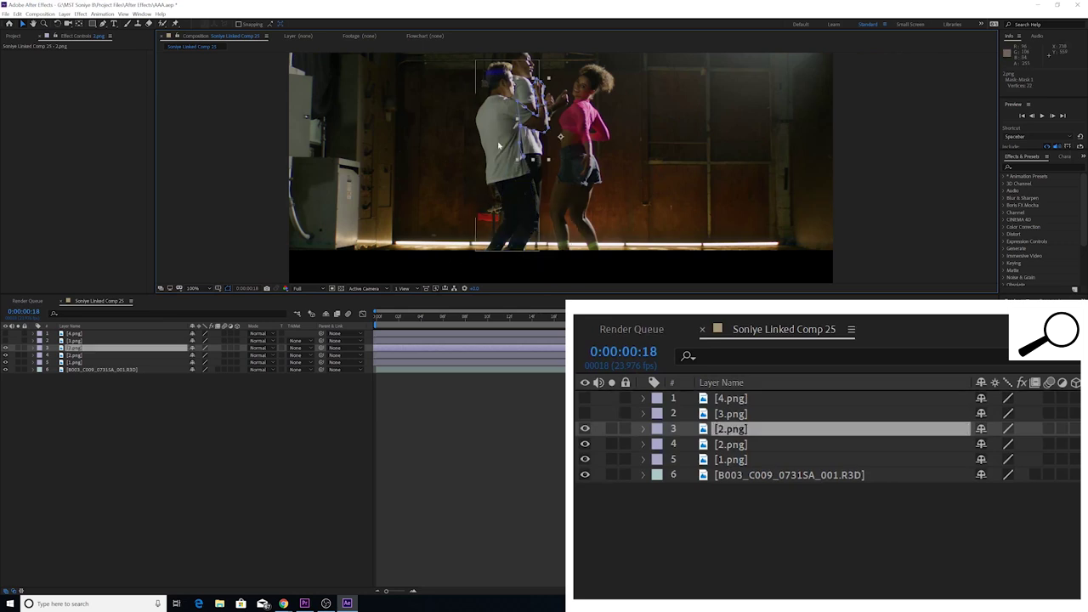
key(Return)
drag(508, 140, 533, 177)
key(Delete)
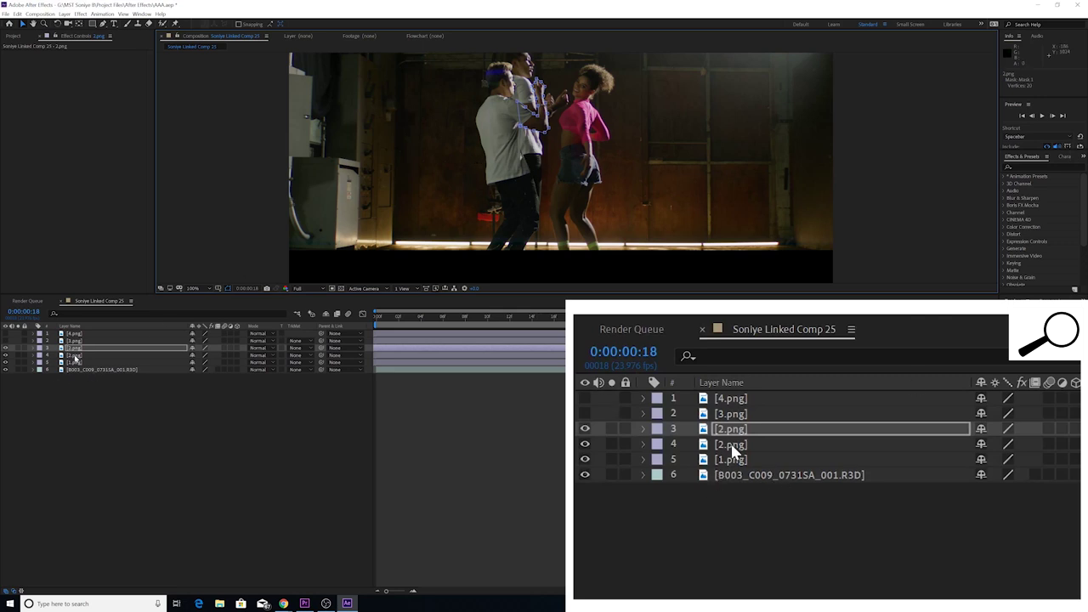
- Move the two inner mask points of the upper 2.png arm farther into the shirt around the shoulder and upper sleeve
click(75, 356)
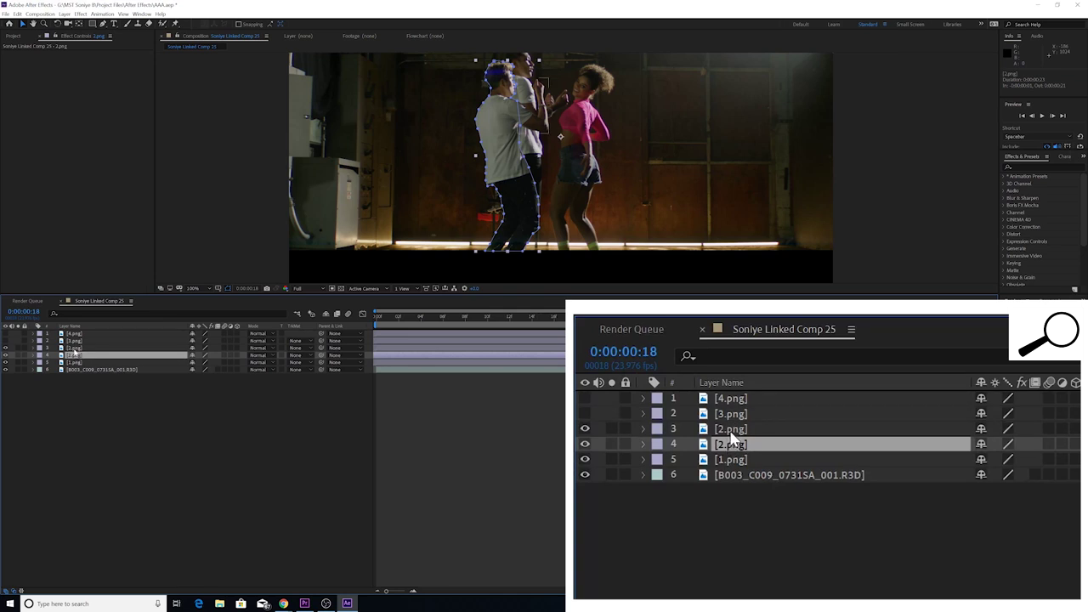
click(75, 348)
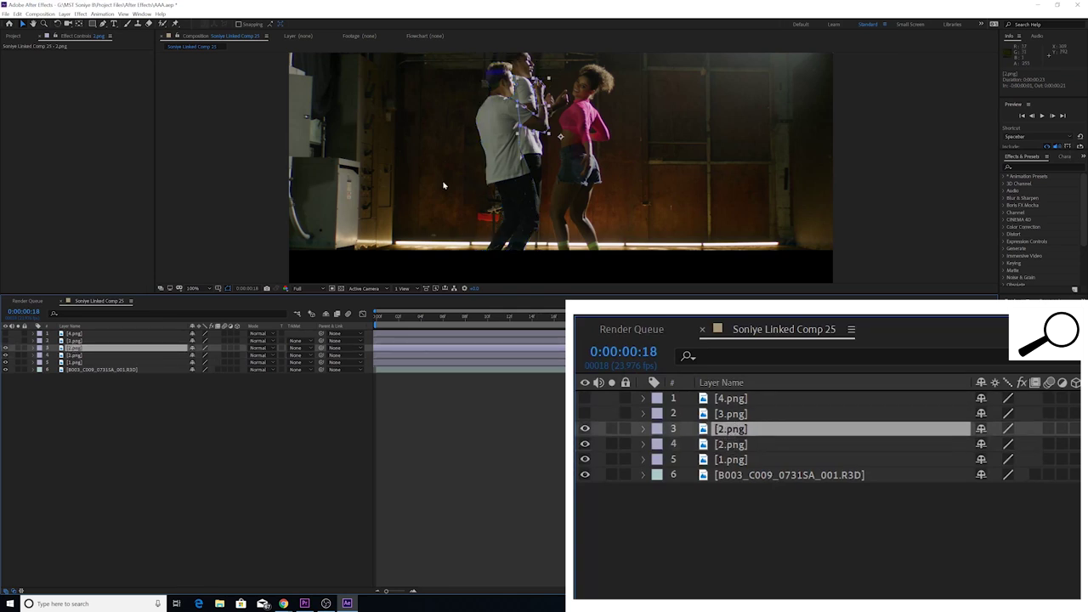
scroll(466, 146, up, 1)
key(space)
drag(425, 73, 430, 196)
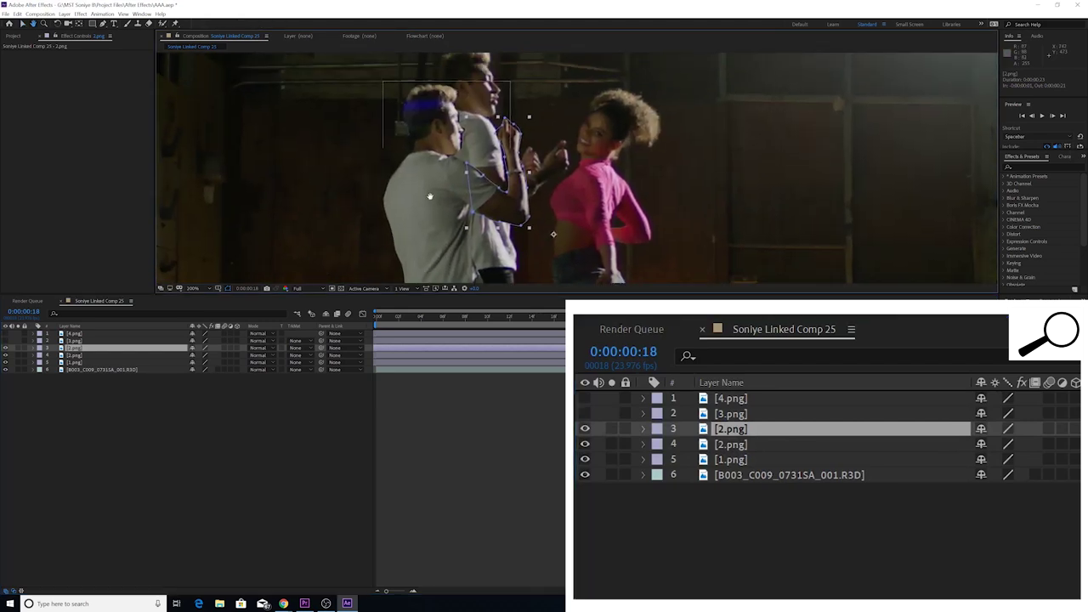
key(v)
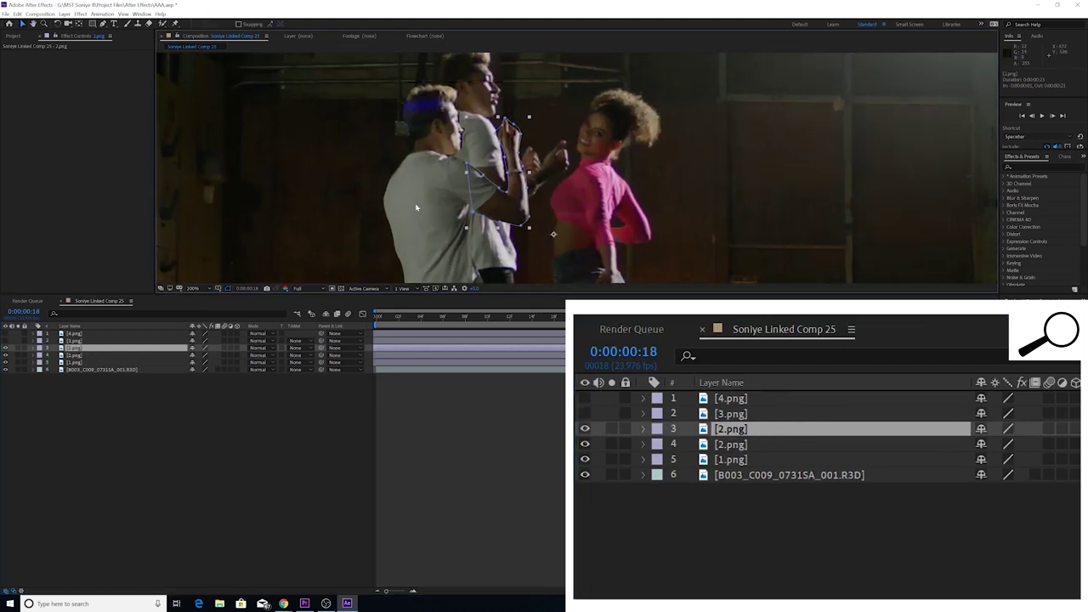
drag(467, 163, 459, 160)
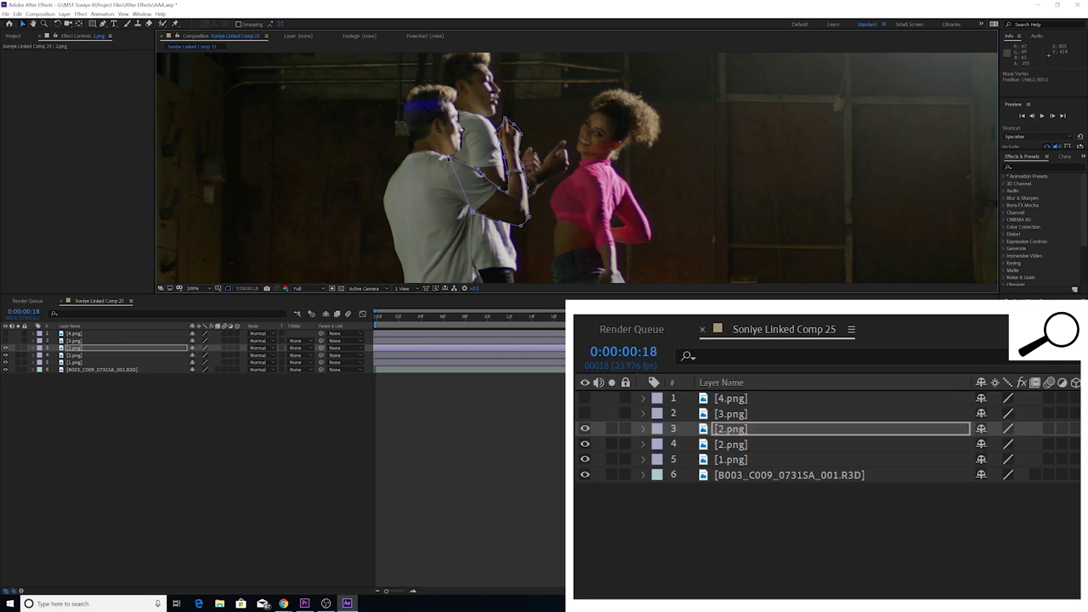
drag(473, 214, 455, 203)
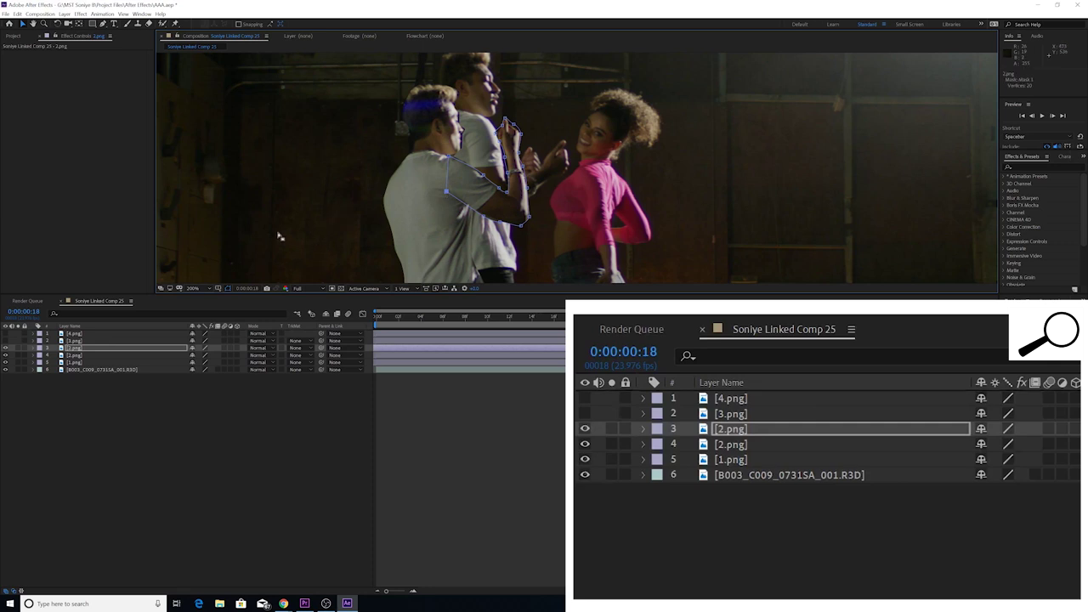
- Reveal the Transform properties of the upper 2.png layer and select its Anchor Point
click(33, 348)
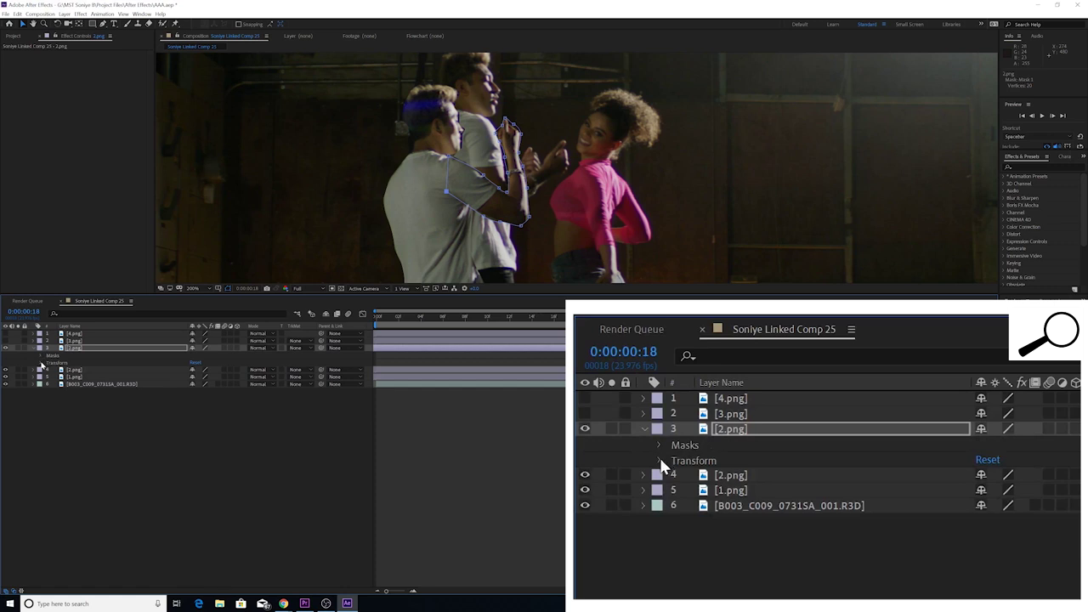
click(42, 363)
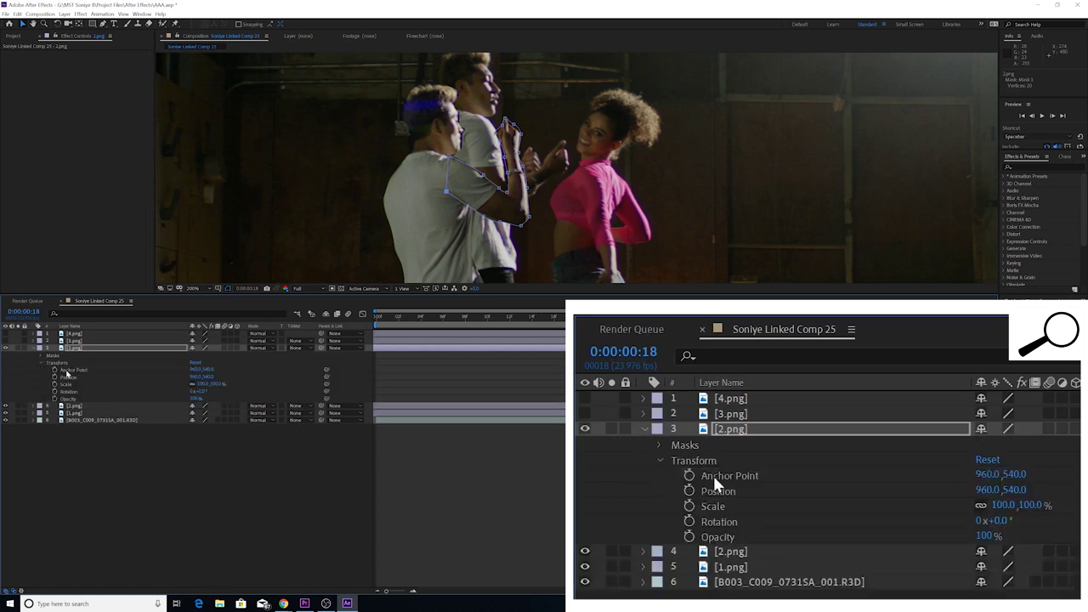
click(67, 372)
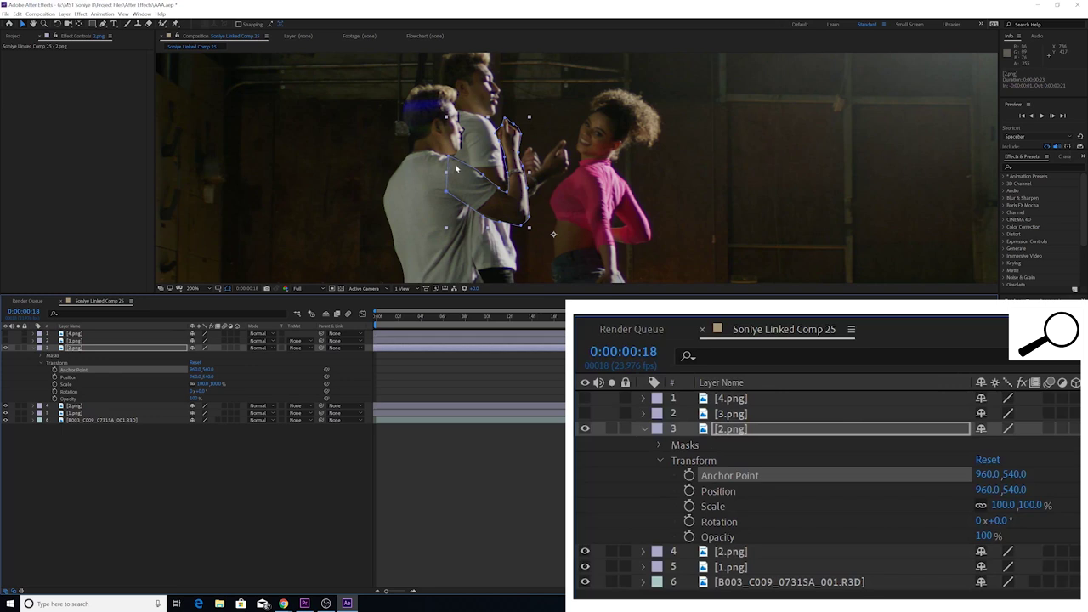
- Try rotating the arm layer to 29° about its current anchor point and undo the rotation
click(68, 391)
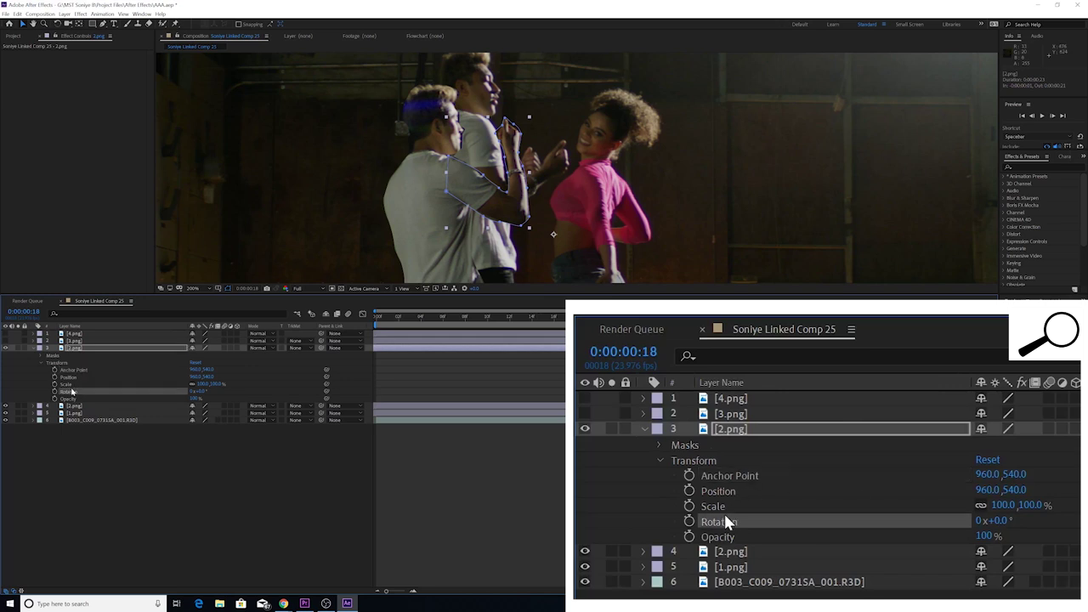
drag(203, 391, 294, 342)
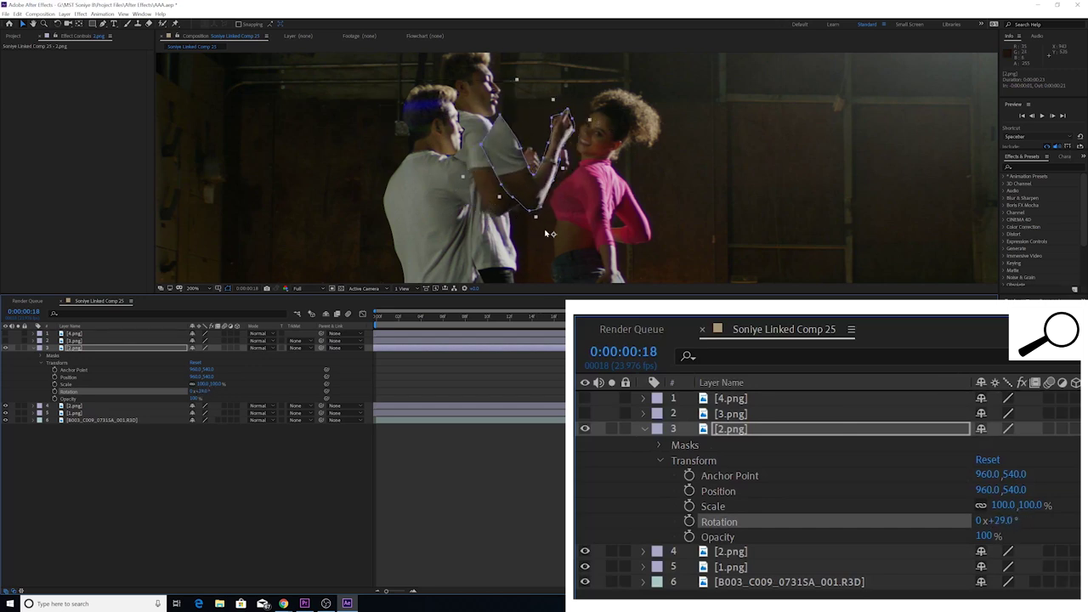
key(ctrl+z)
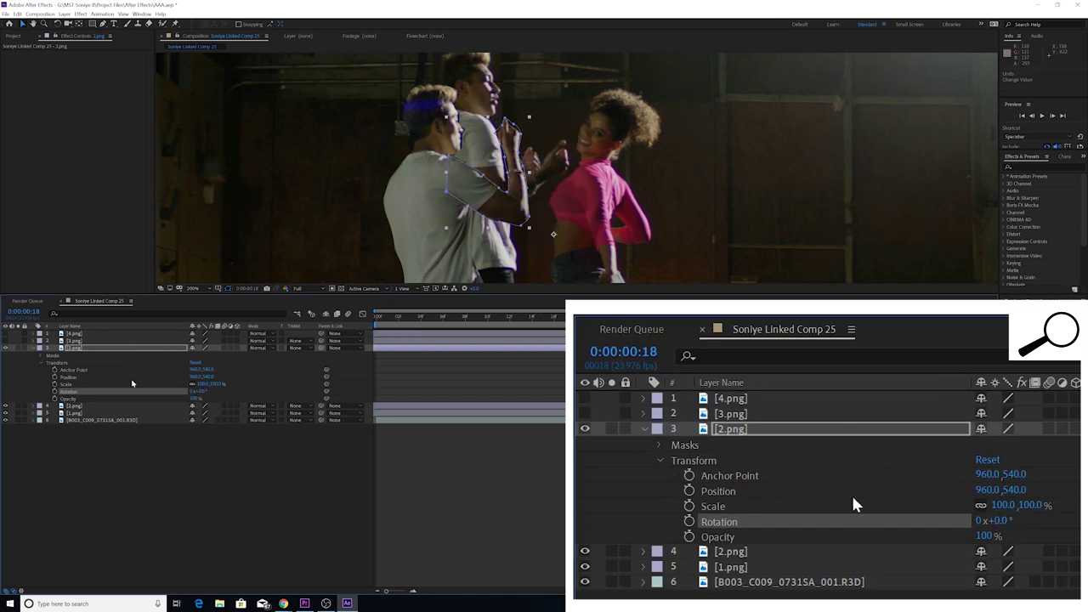
- Set the arm layer's anchor point to 753, 417 at the shoulder and its position to 776, 425
drag(203, 368, 146, 391)
drag(208, 370, 10, 540)
mouse_move(207, 370)
mouse_down()
mouse_move(159, 389)
mouse_move(205, 373)
mouse_move(194, 373)
mouse_up()
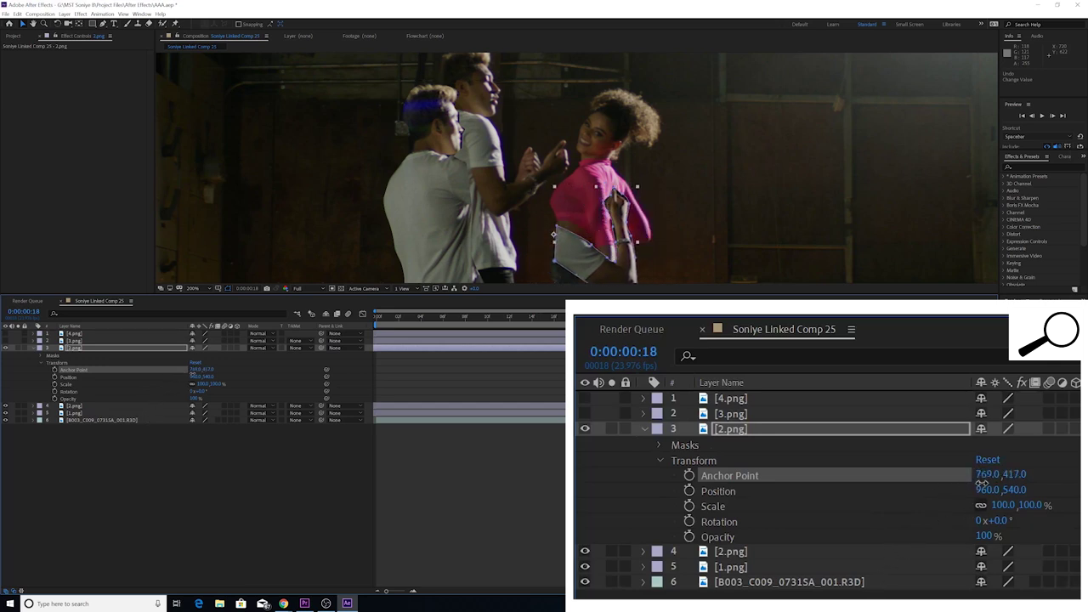
drag(195, 377, 132, 389)
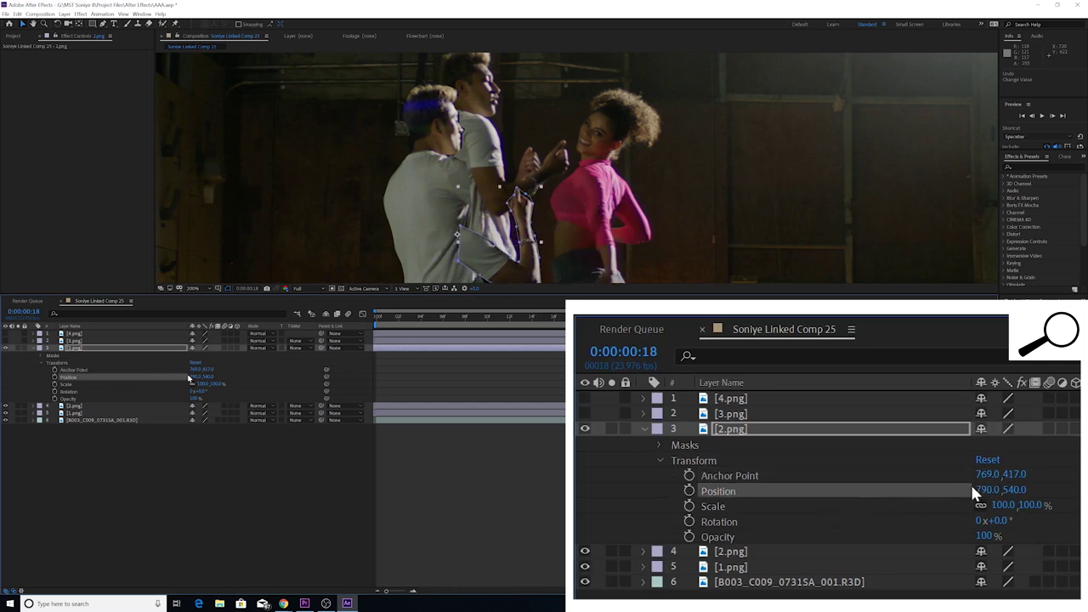
drag(205, 377, 156, 376)
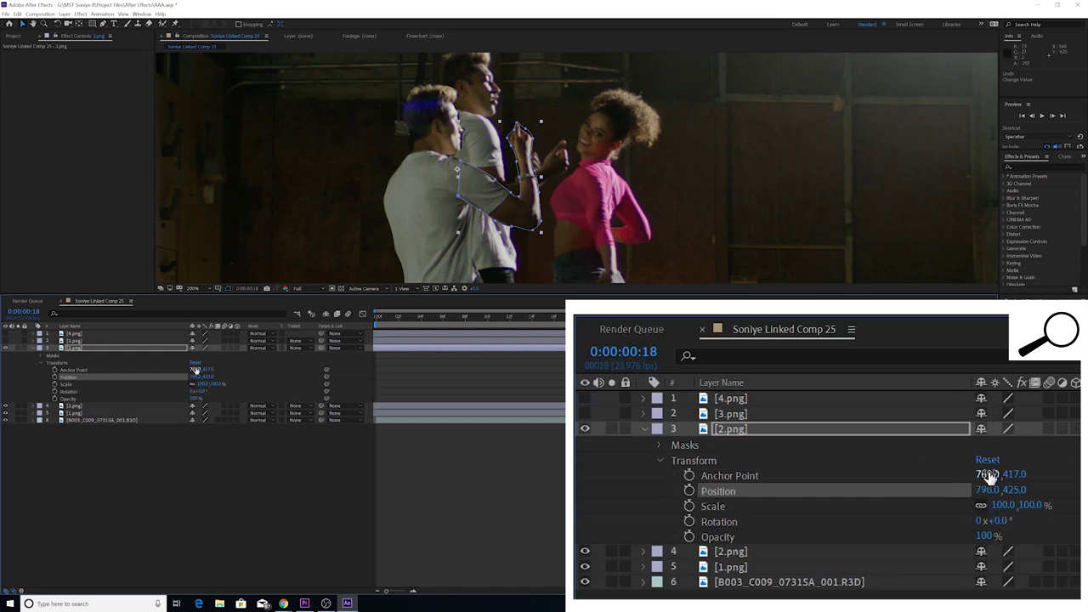
mouse_move(193, 370)
mouse_down()
mouse_move(204, 370)
mouse_move(189, 377)
mouse_up()
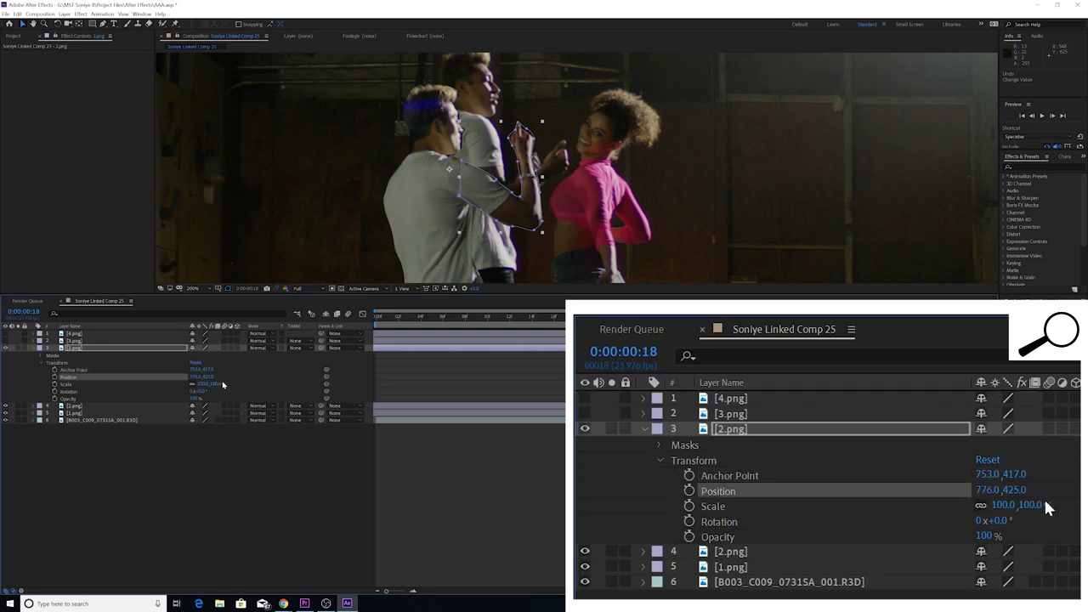
- Keyframe the arm layer's Rotation to swing from lowered at frame 0 to raised at frame 22
mouse_move(198, 391)
mouse_down()
mouse_move(207, 388)
mouse_move(190, 391)
mouse_move(217, 391)
mouse_up()
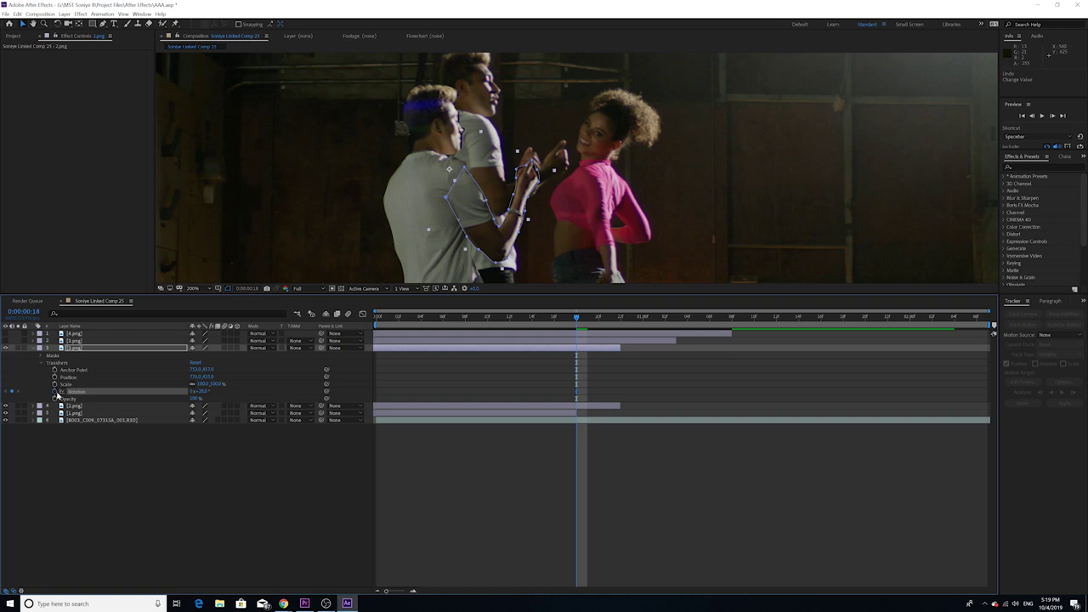
drag(579, 318, 587, 317)
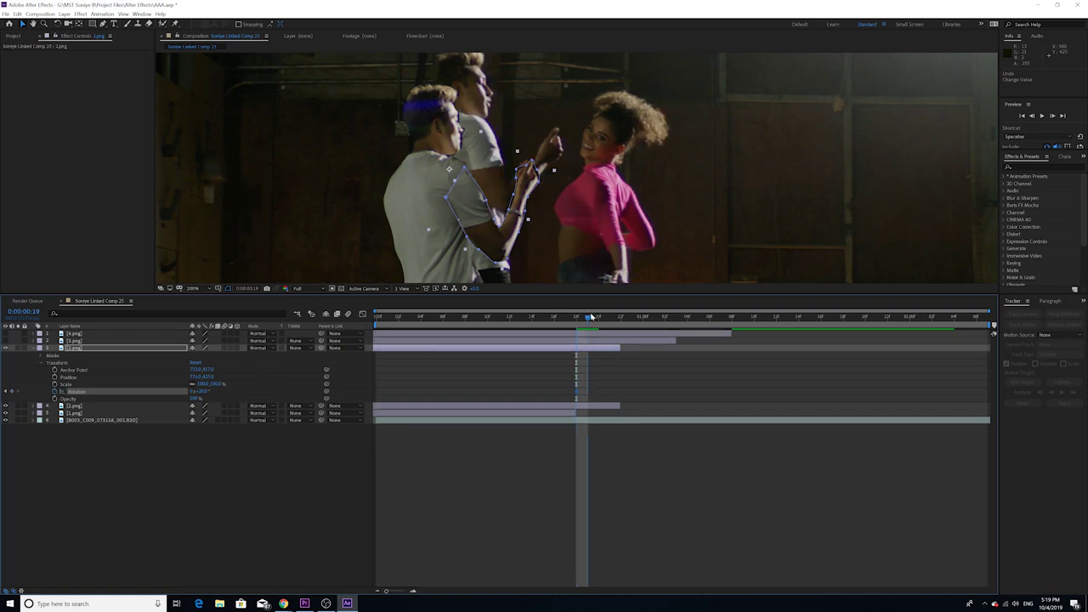
drag(204, 392, 453, 389)
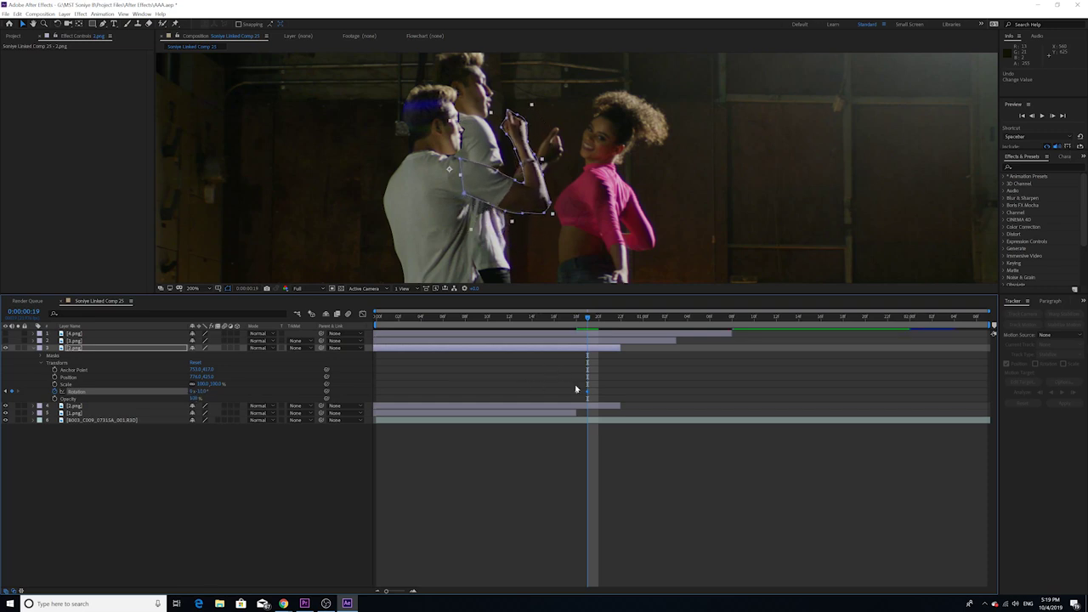
drag(586, 391, 377, 407)
drag(588, 392, 621, 393)
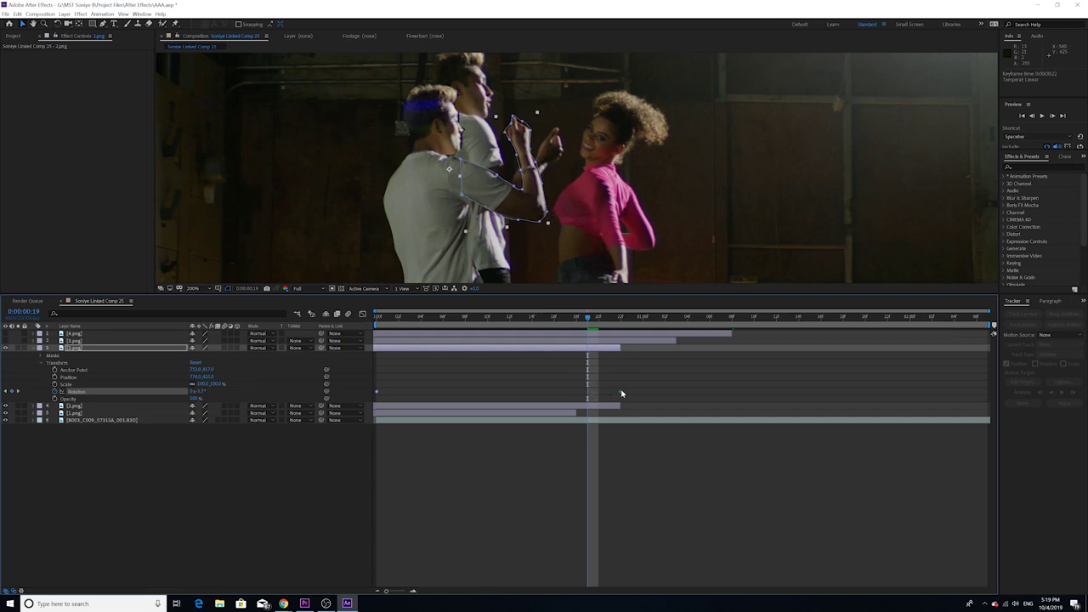
- Preview the arm's rotation animation and scrub back to 0:00:00:14
click(462, 369)
key(space)
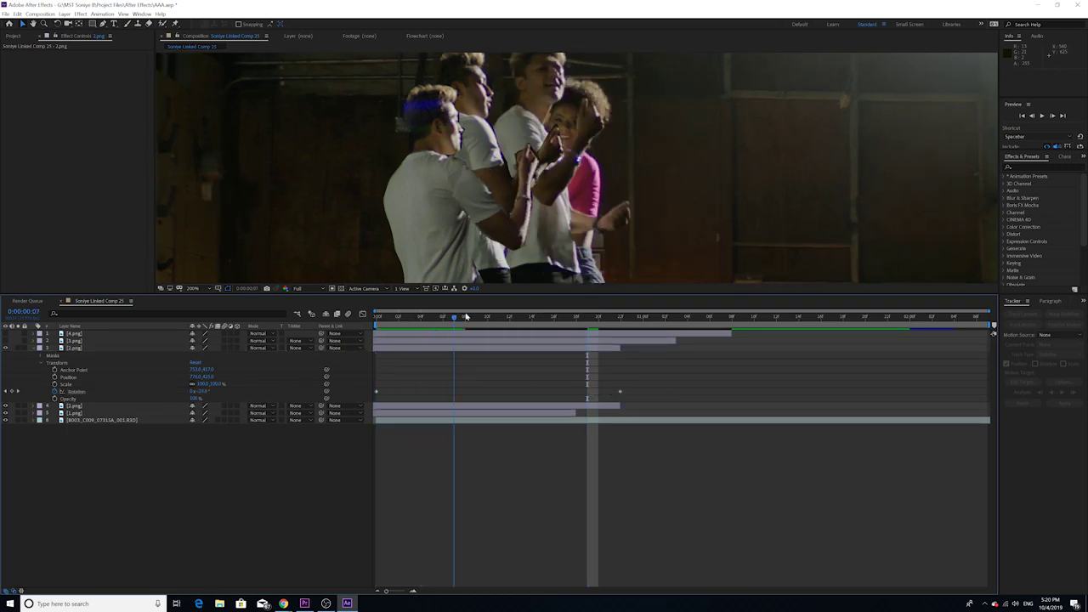
drag(544, 317, 532, 317)
- Show the 3.png and 4.png layers and play the composition from the start to check all the clones together
click(6, 340)
click(5, 333)
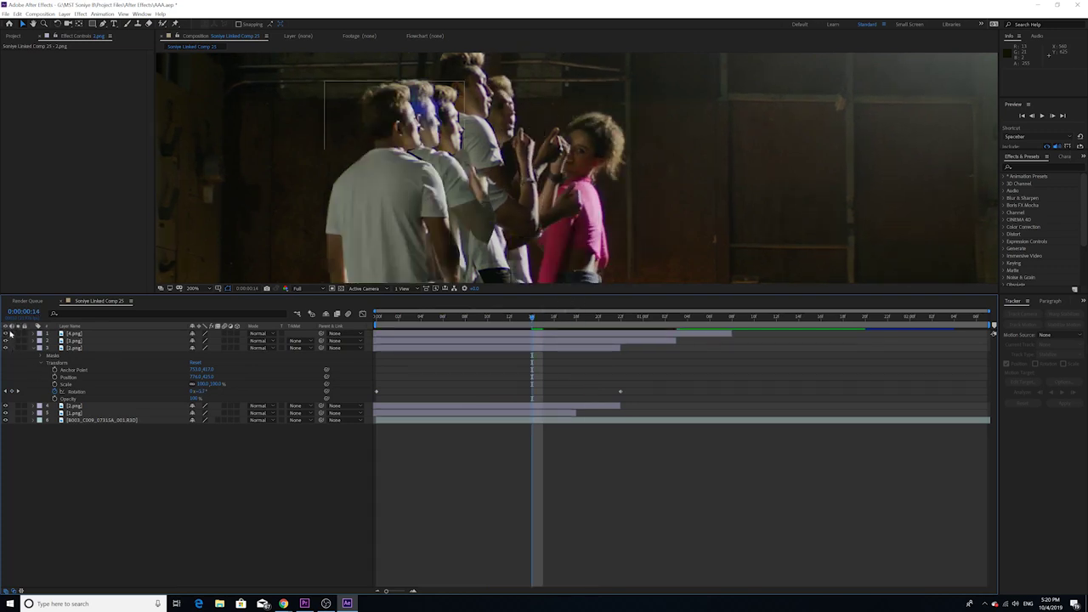
scroll(398, 169, down, 1)
drag(434, 319, 375, 319)
key(space)
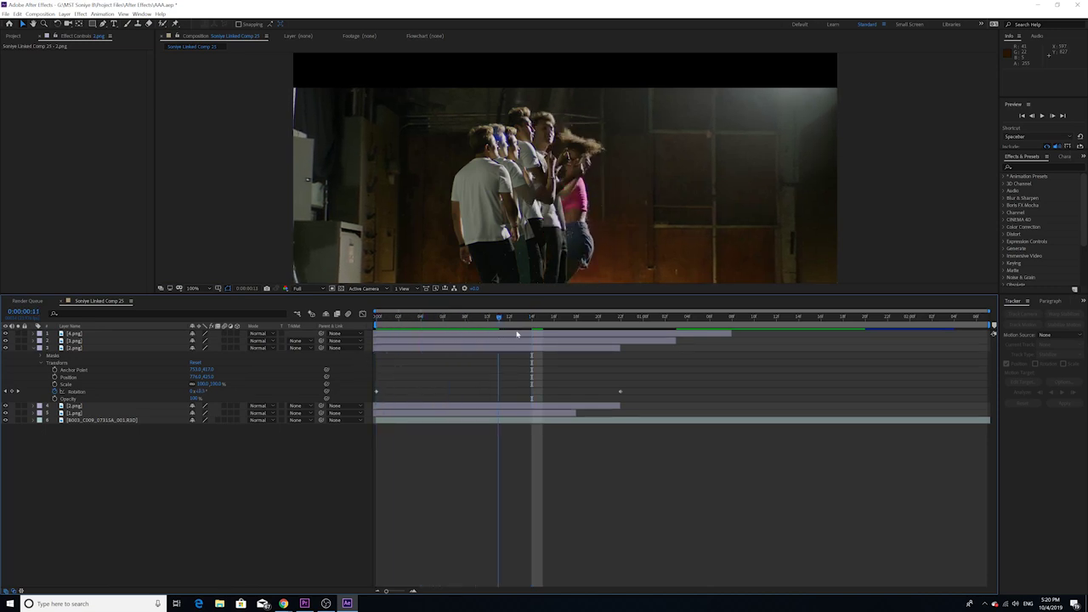
drag(550, 340, 377, 348)
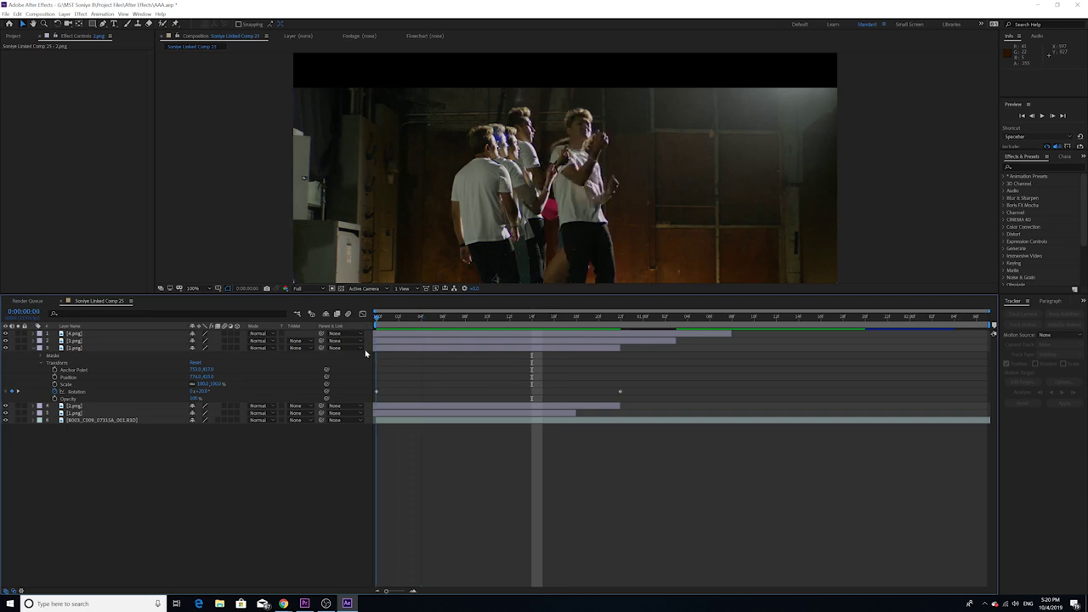
key(period)
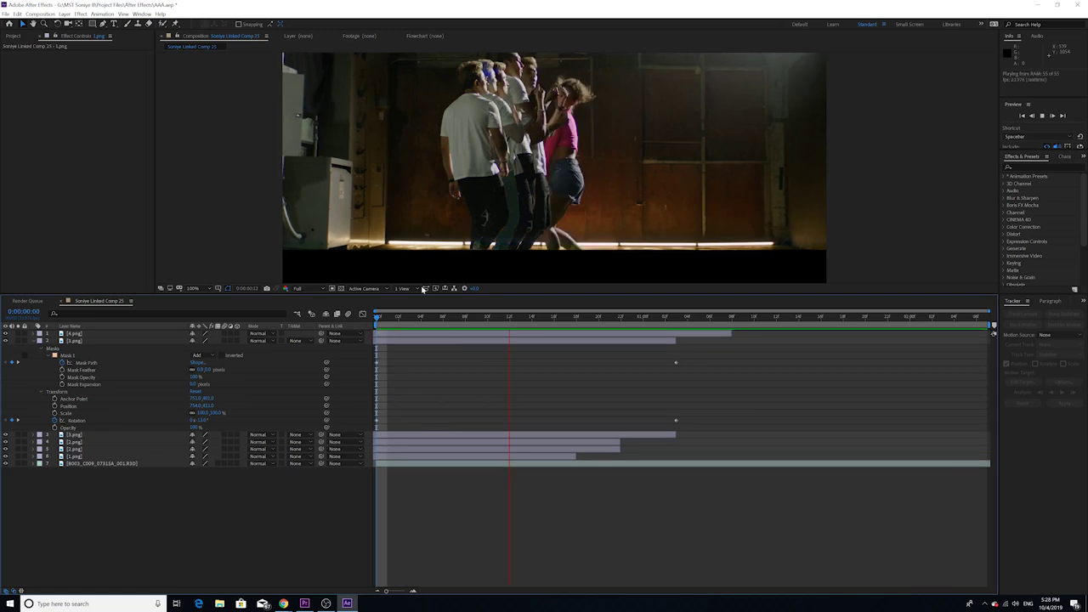
- Collapse the 3.png arm layer's properties and duplicate the 1.png layer
scroll(431, 213, down, 1)
key(period)
key(period)
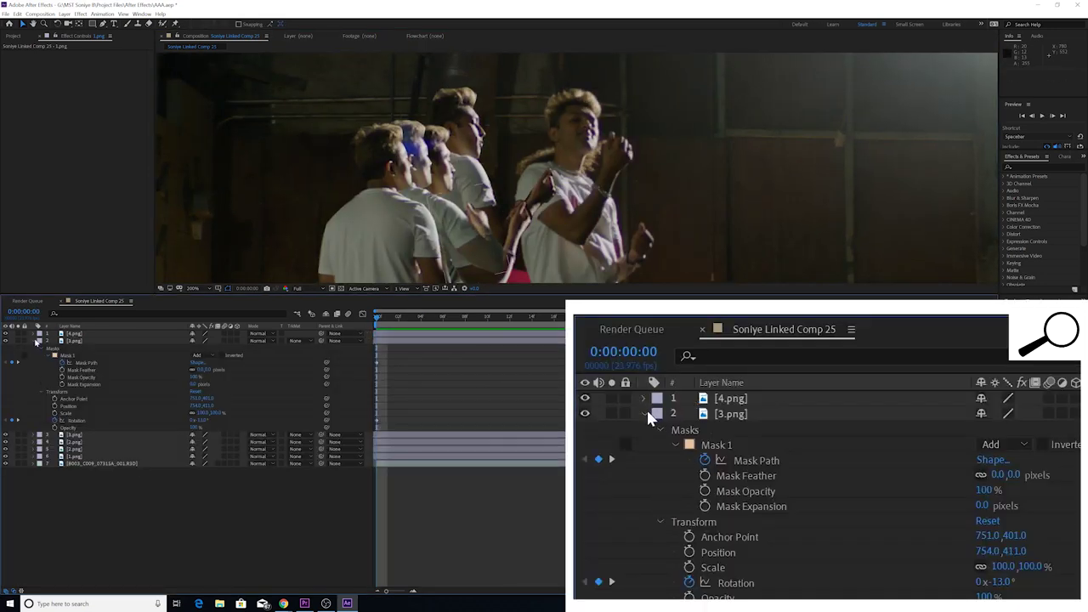
click(34, 340)
click(73, 336)
click(399, 205)
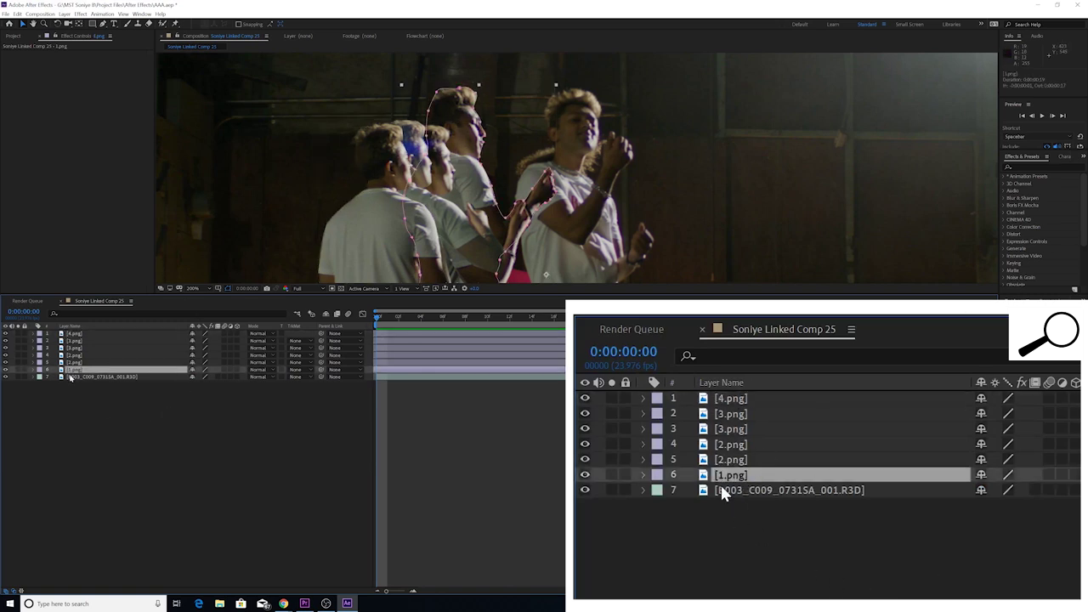
key(ctrl+d)
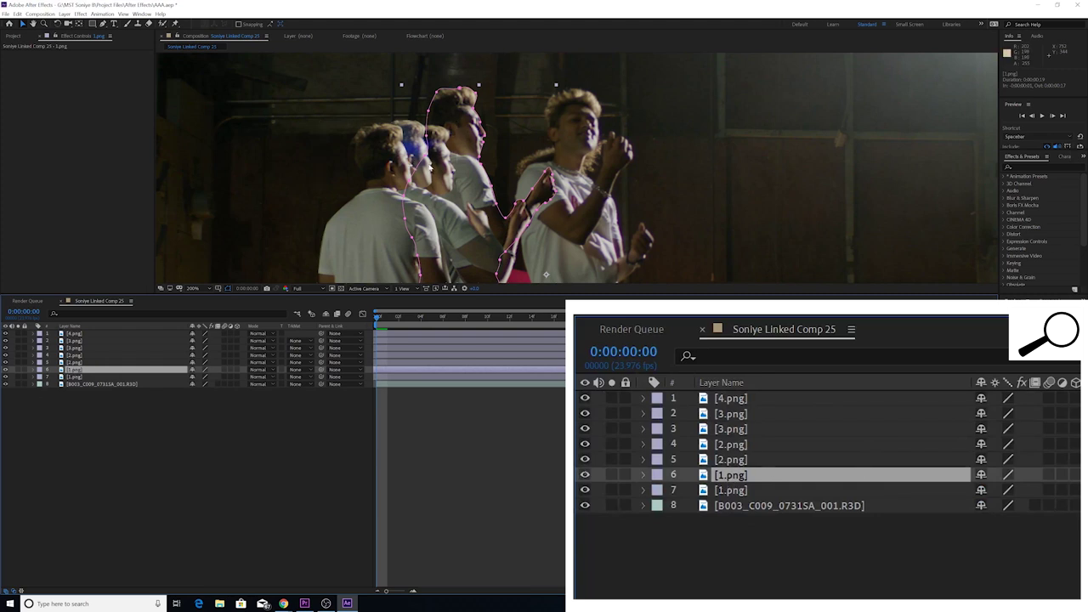
- On the lower 1.png copy, delete the mask points around the clone's head, face and neck so only the body stays masked
click(73, 376)
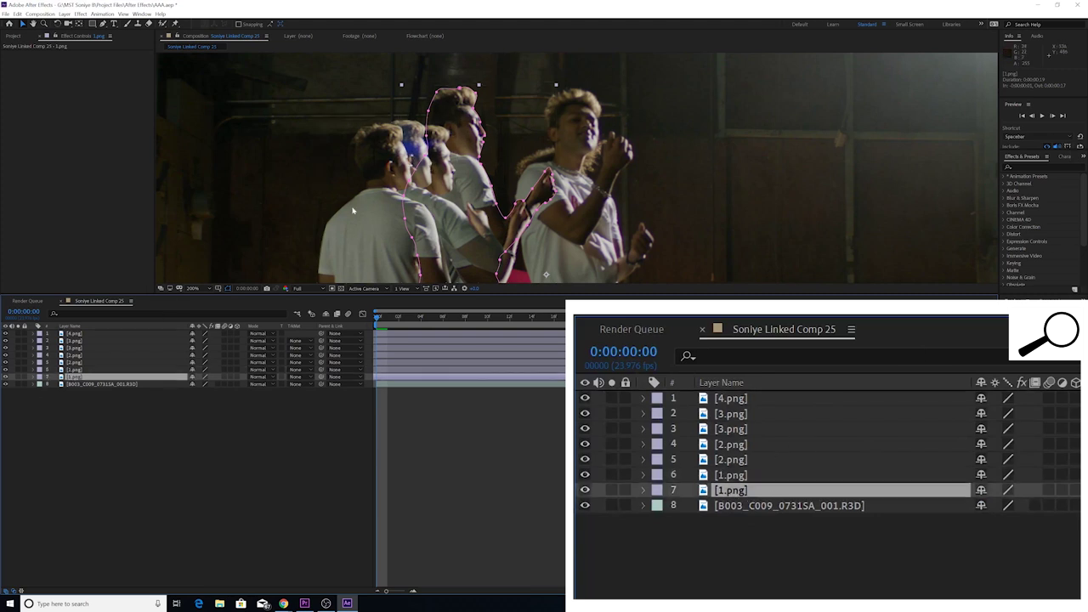
key(Return)
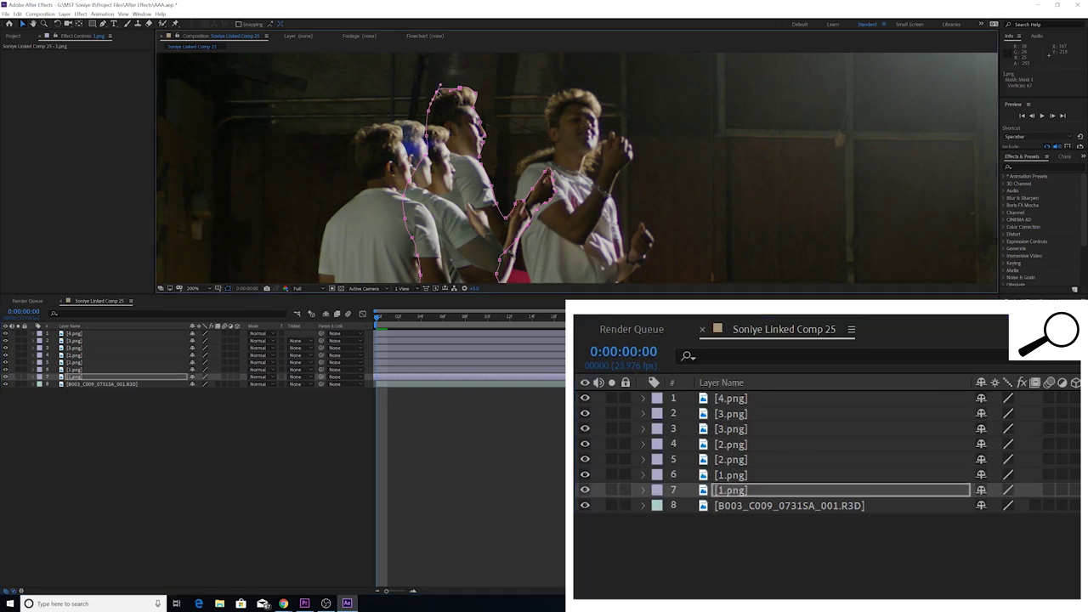
key(Delete)
click(459, 88)
key(Delete)
click(475, 107)
key(Delete)
click(428, 111)
key(Delete)
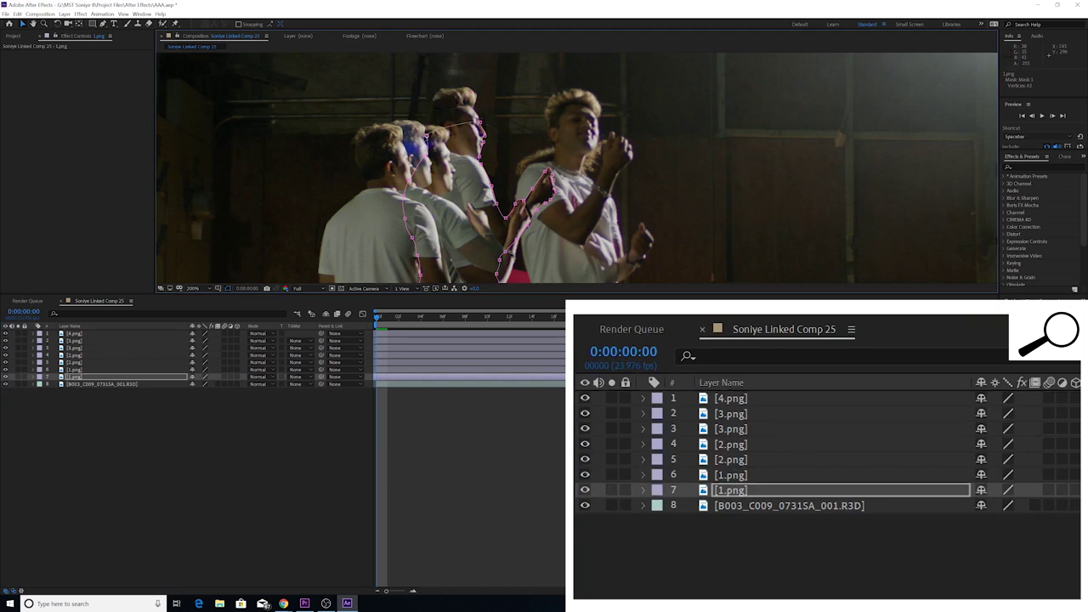
click(426, 135)
key(Delete)
click(481, 121)
key(Delete)
click(487, 134)
key(Delete)
click(484, 142)
key(Delete)
click(481, 157)
key(Delete)
- On the upper 1.png copy, delete the mask points along the arms, torso and legs so only the head stays masked
click(76, 370)
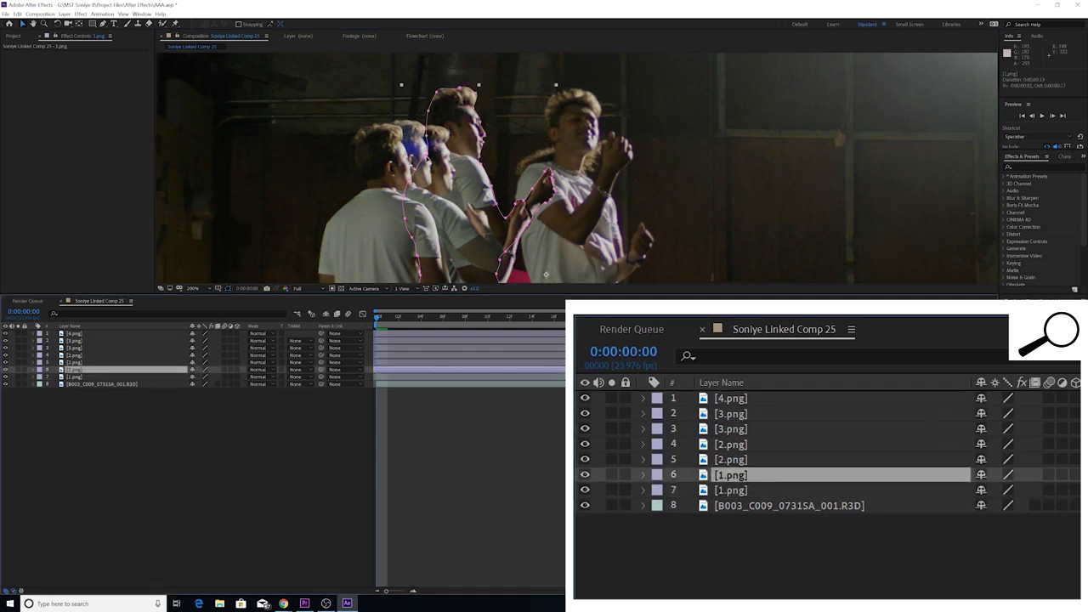
click(423, 159)
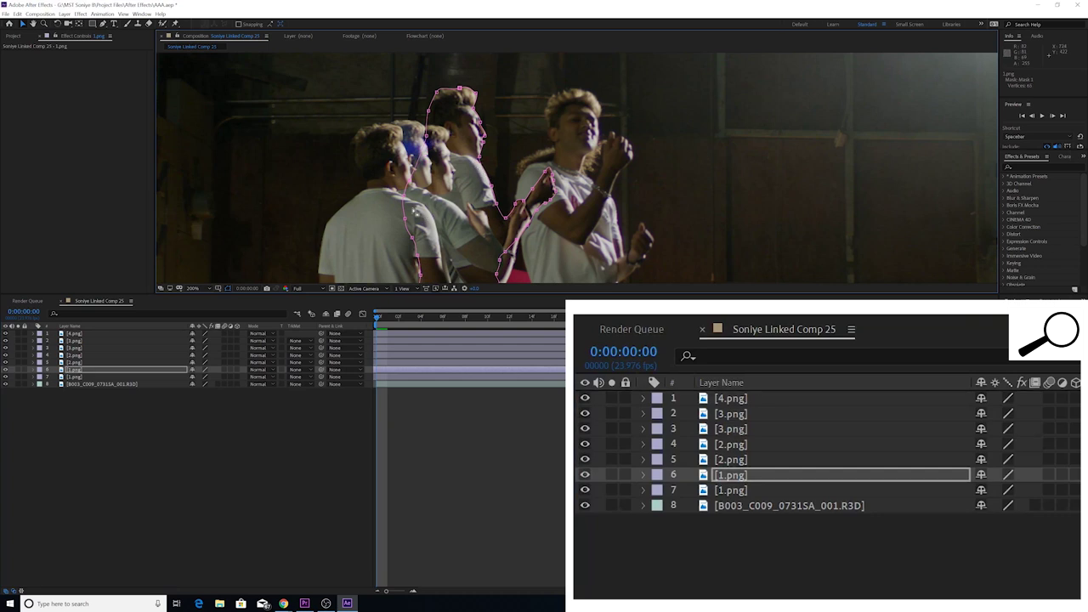
drag(389, 201, 544, 272)
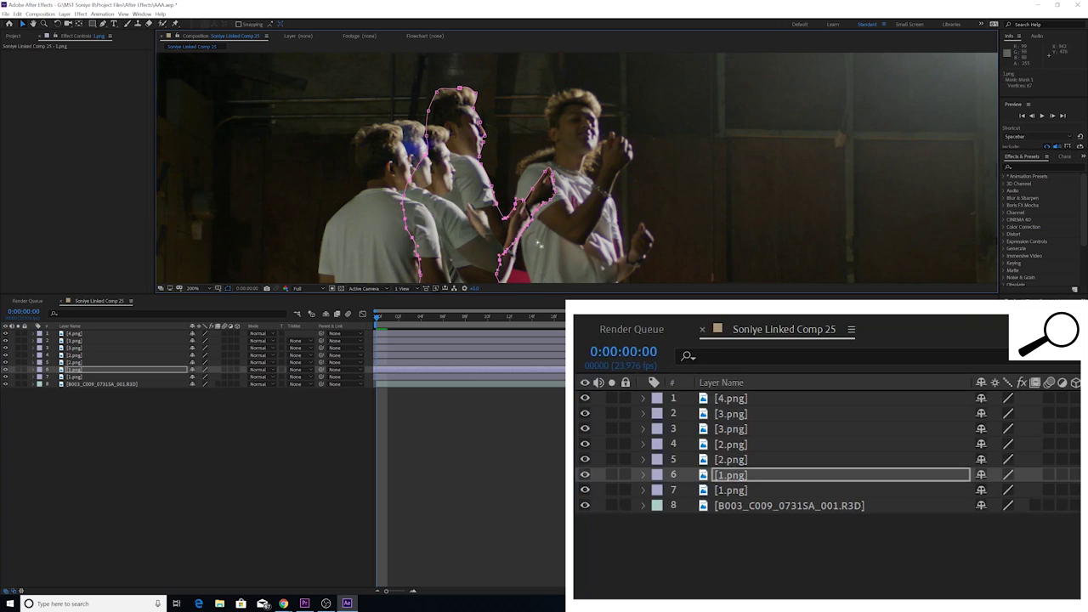
key(Delete)
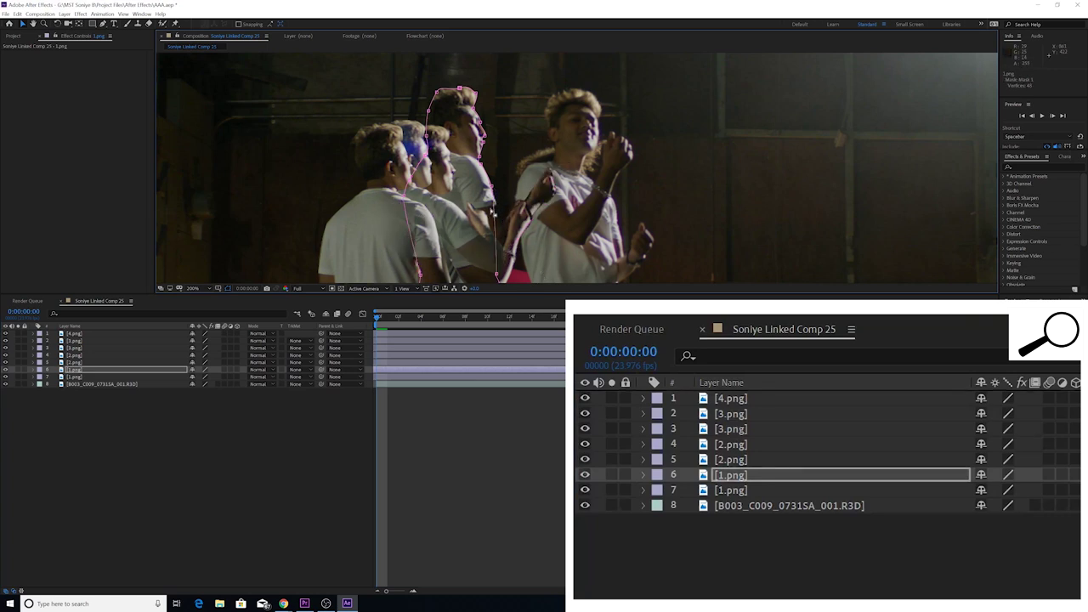
scroll(562, 247, down, 2)
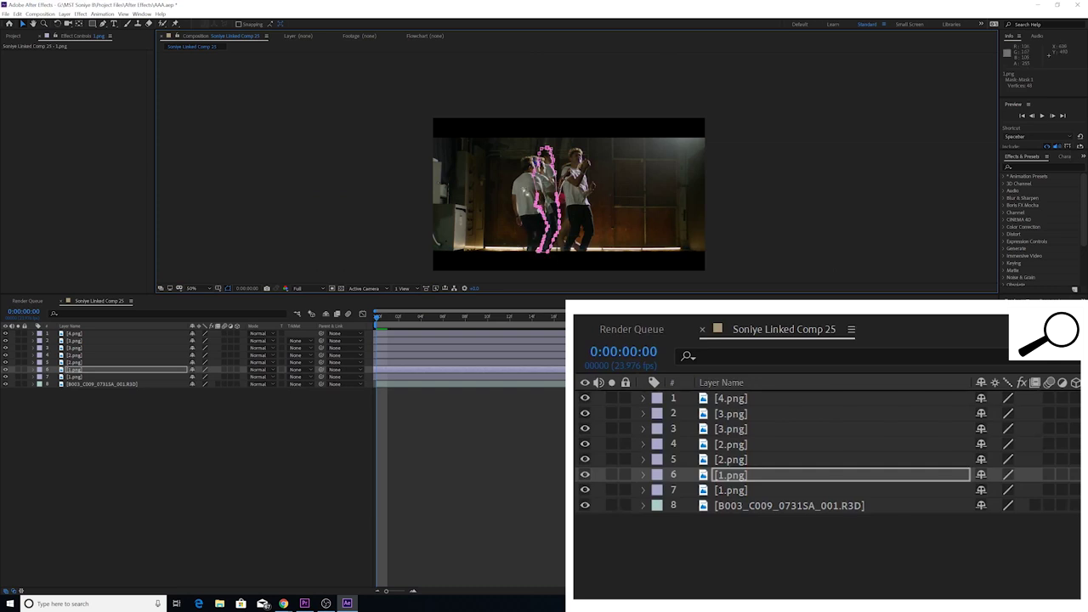
scroll(567, 194, up, 1)
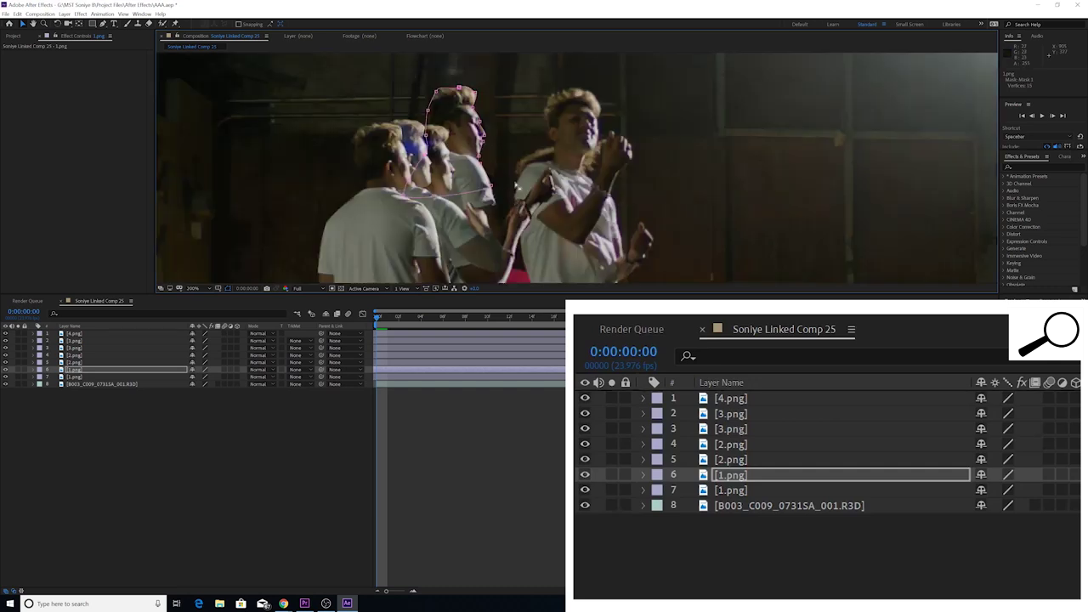
key(Delete)
key(Delete)
- Adjust the head mask's points along the neck on the upper 1.png copy
drag(479, 159, 479, 165)
click(82, 378)
click(78, 370)
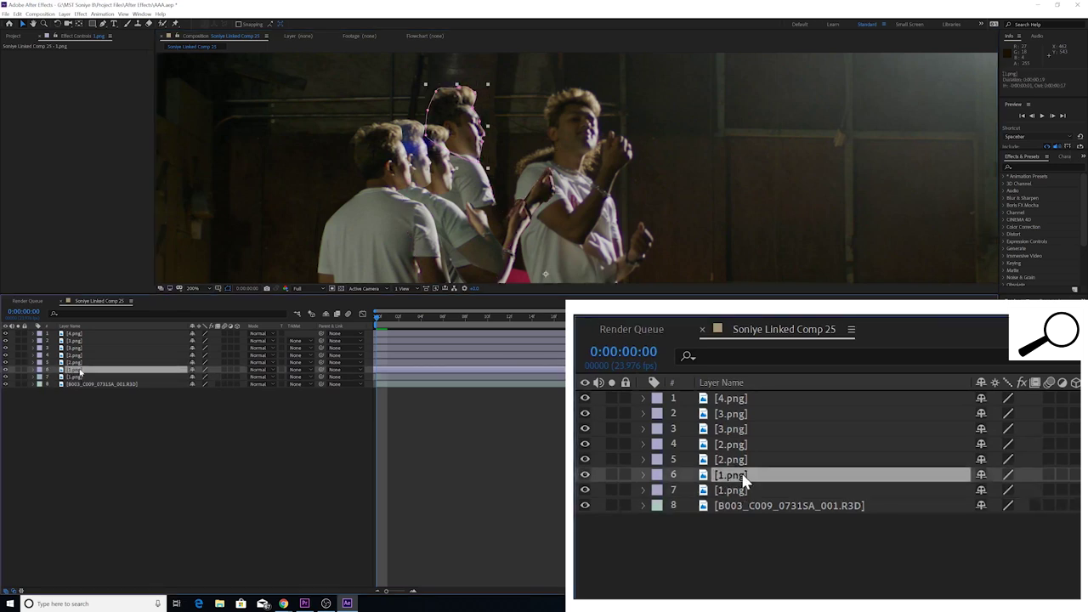
click(429, 137)
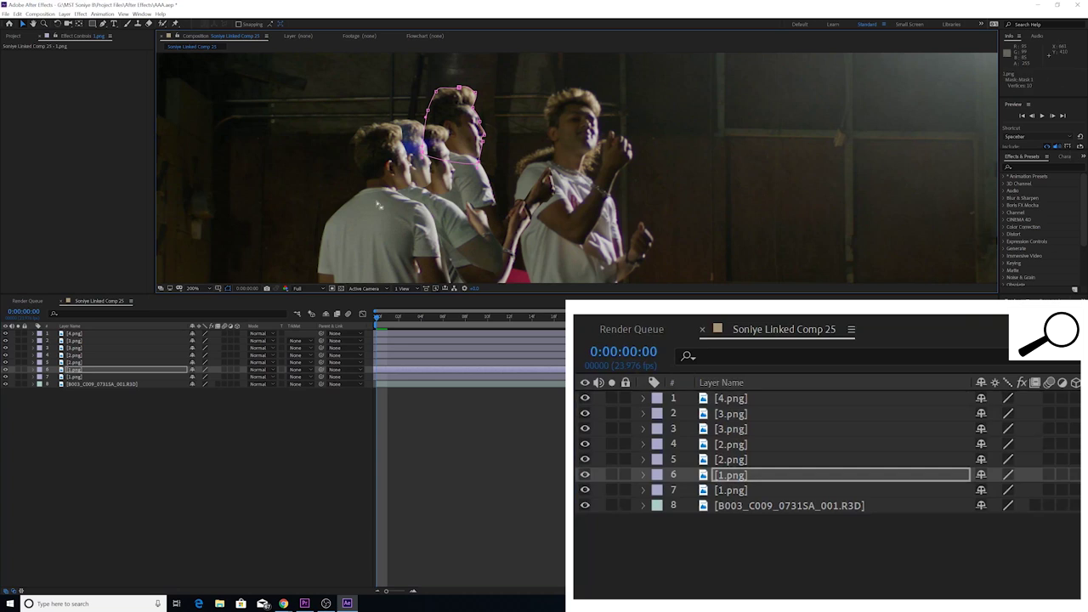
click(81, 372)
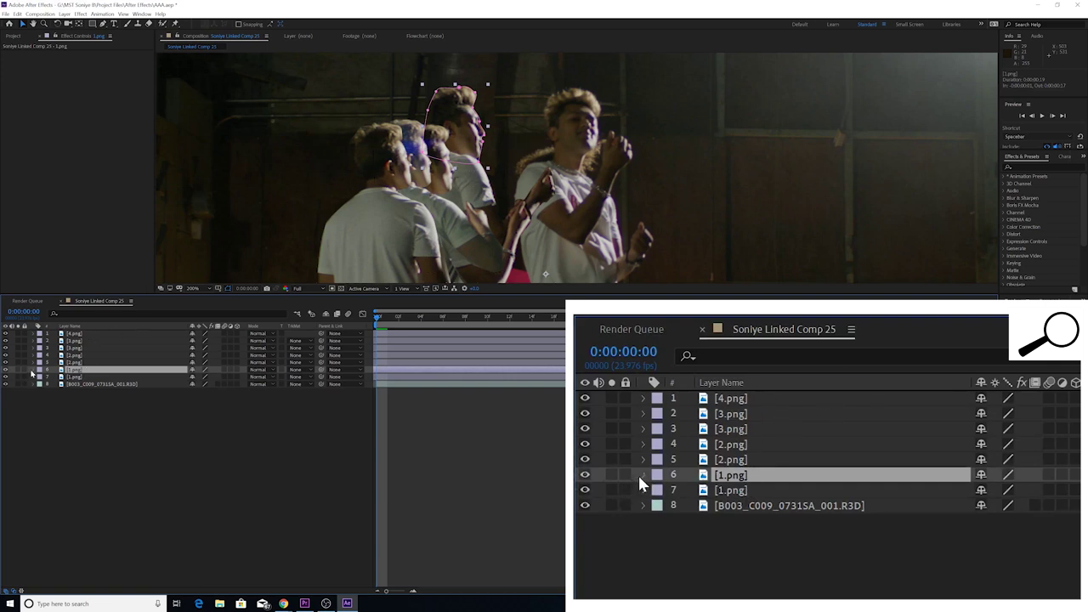
- Open the head layer's Transform properties and set its anchor point to 771, 324
click(34, 370)
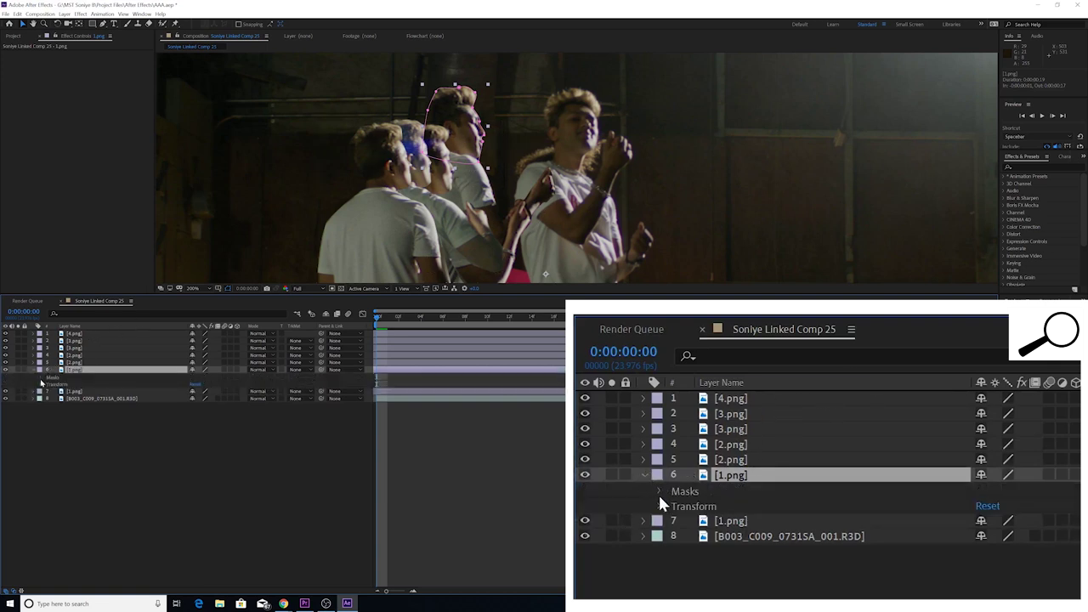
click(41, 384)
click(63, 392)
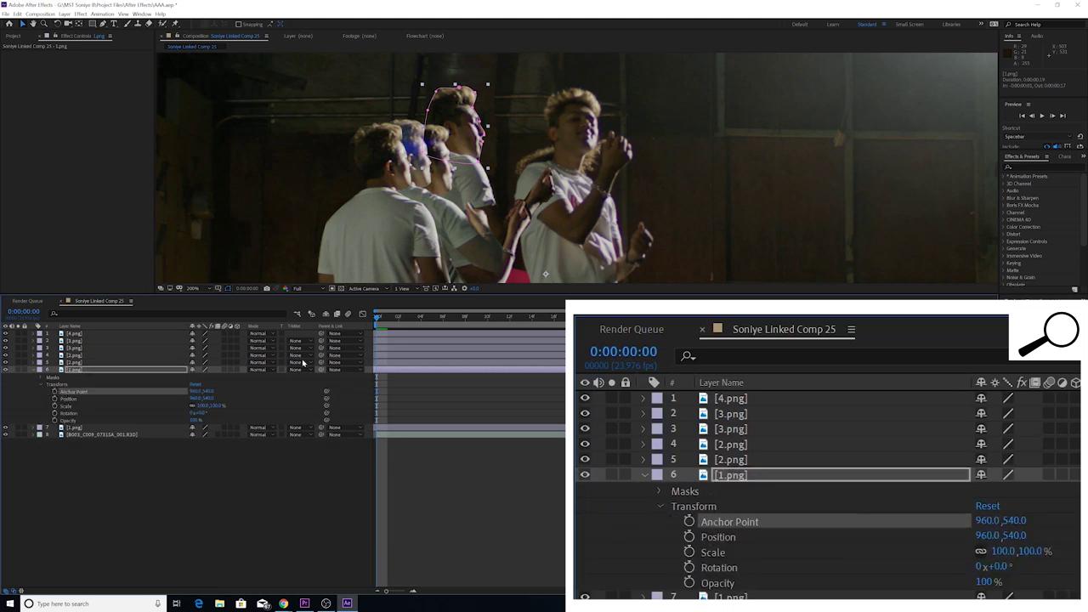
scroll(559, 257, down, 1)
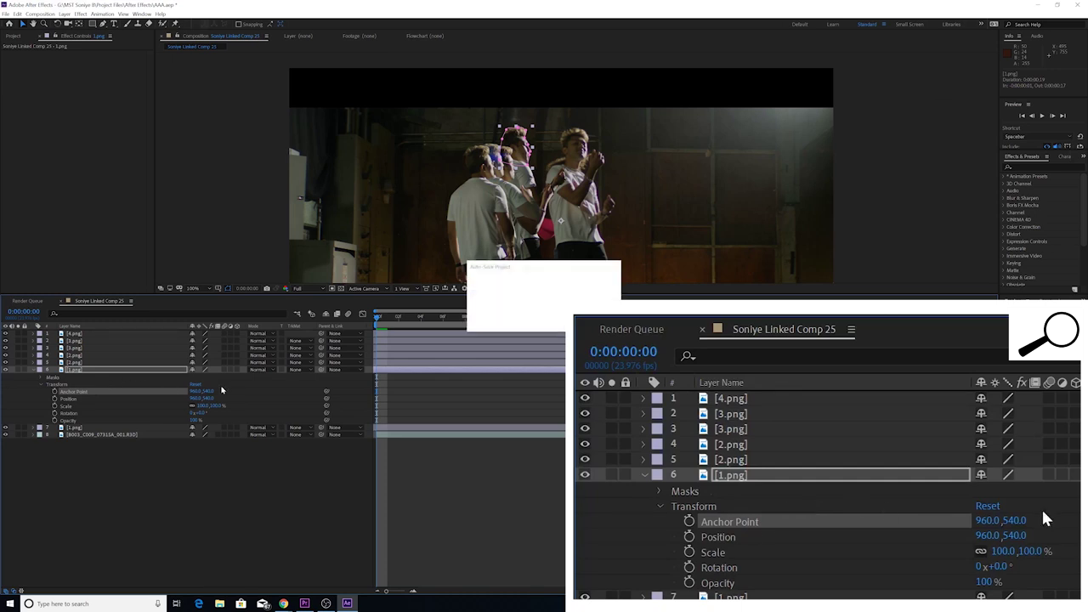
drag(210, 391, 10, 495)
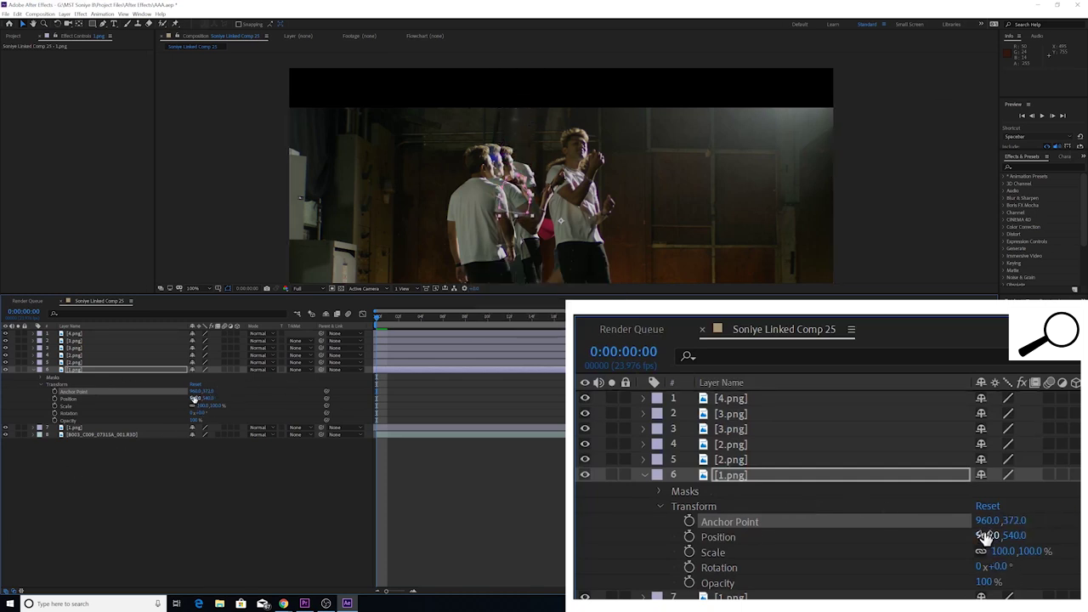
drag(195, 391, 140, 423)
drag(208, 391, 154, 424)
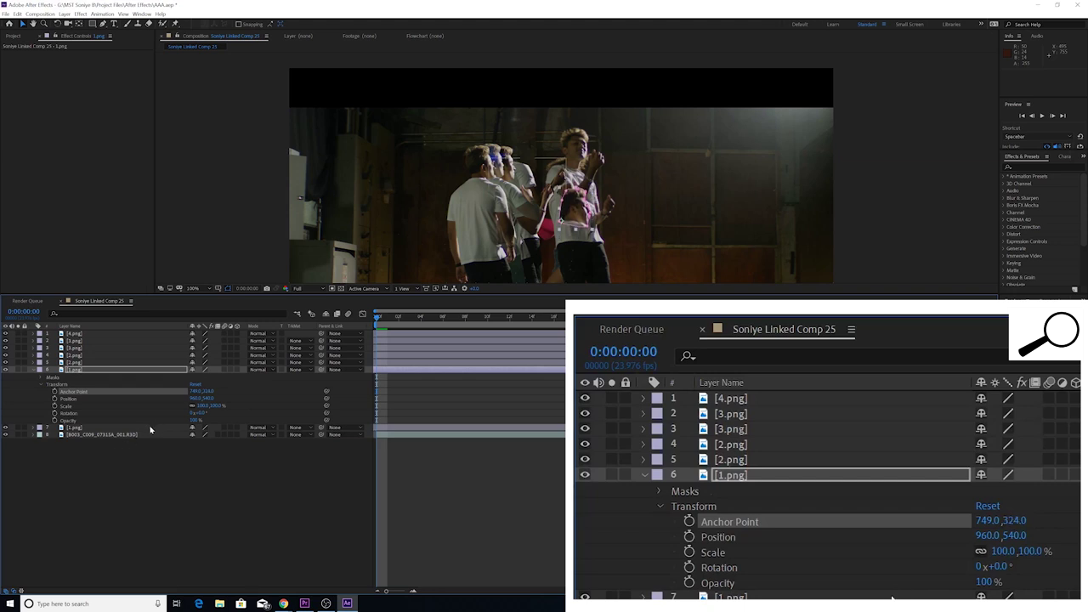
drag(194, 391, 202, 391)
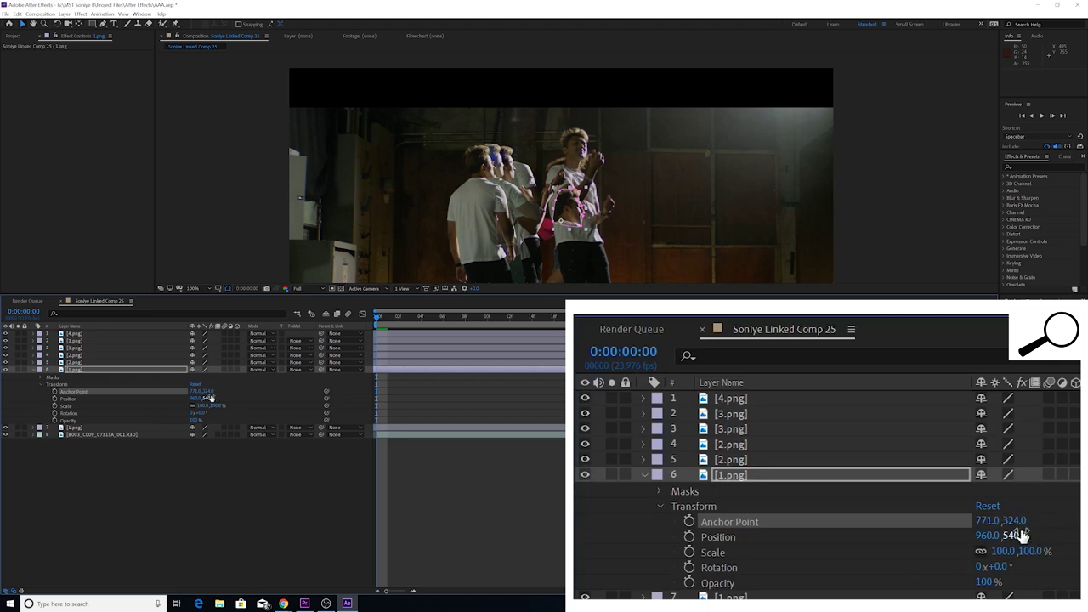
- Refine the head layer's anchor point X to 795 and set its position to 798, 327 so the head sits back on the neck
drag(196, 393, 141, 411)
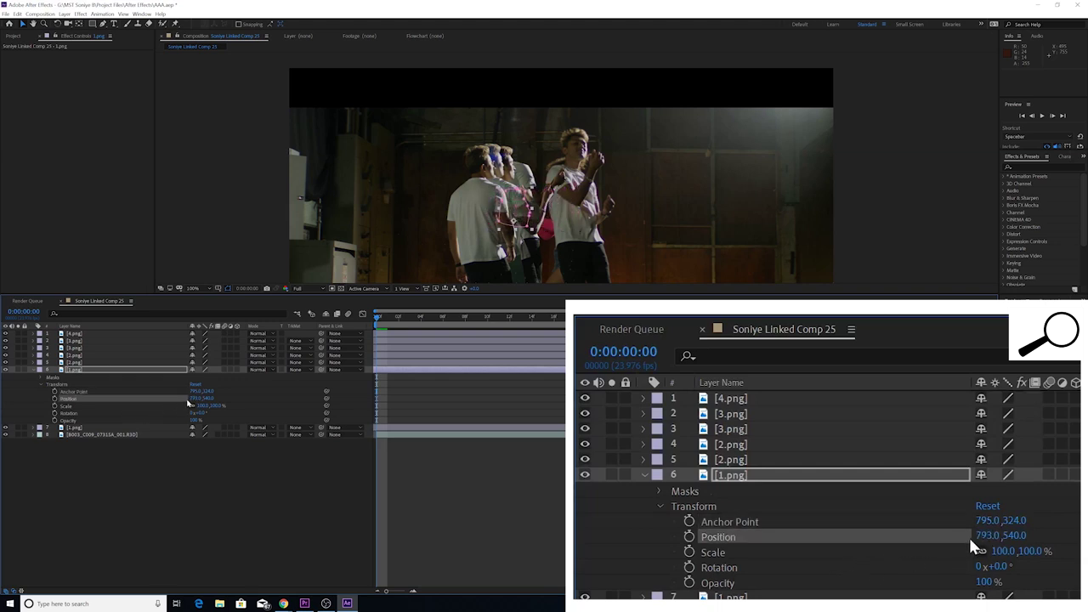
drag(206, 398, 104, 405)
key(period)
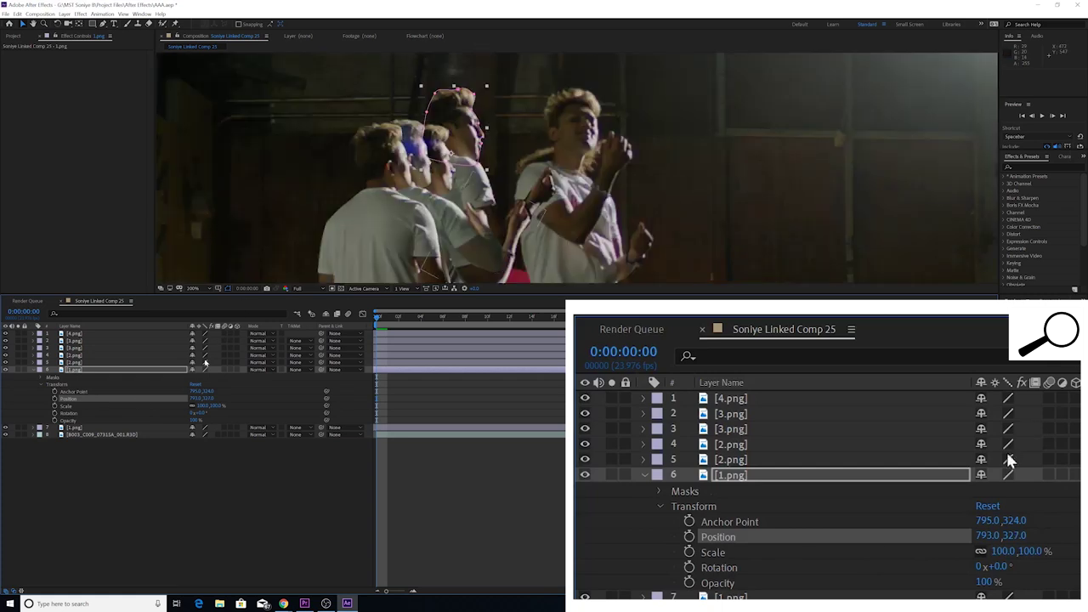
drag(189, 400, 197, 397)
click(221, 510)
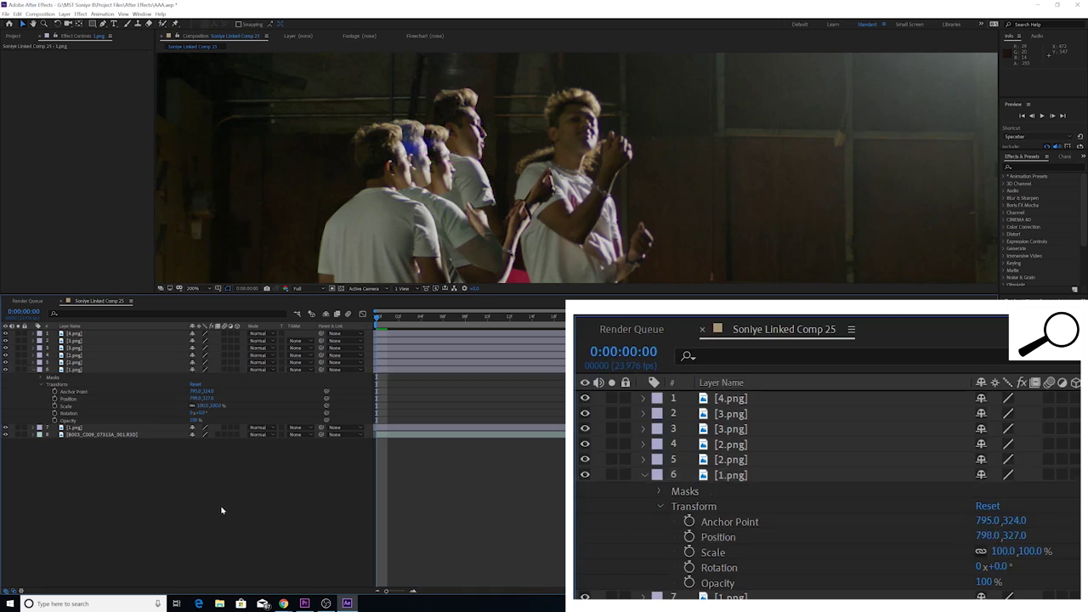
- Keyframe the head layer's Rotation from 16° at frame 0 to 0° at frame 18, where the layer ends
click(73, 413)
click(55, 413)
drag(376, 324, 433, 317)
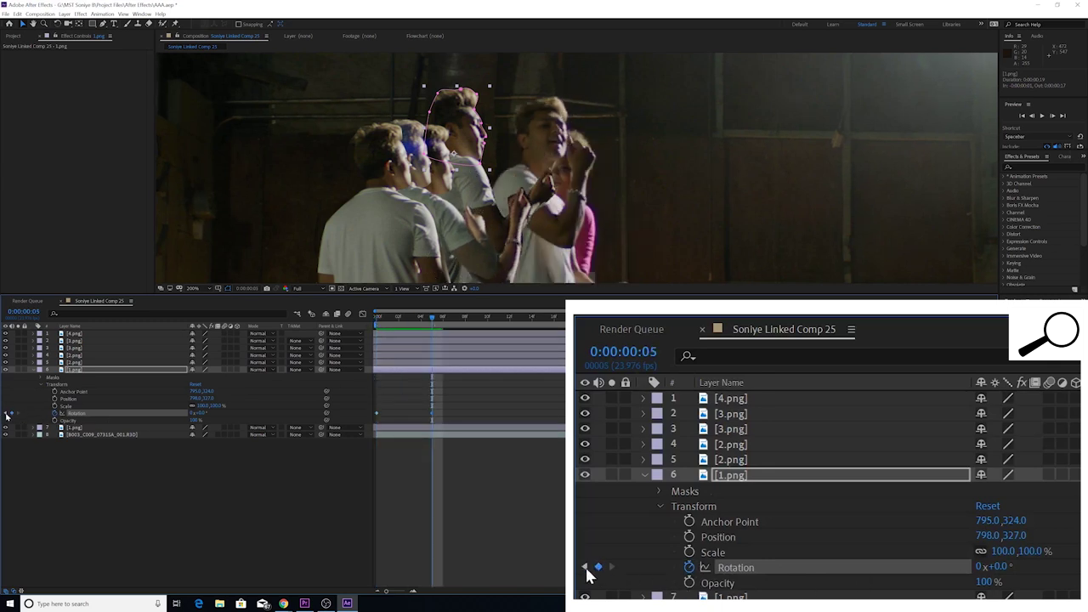
click(7, 413)
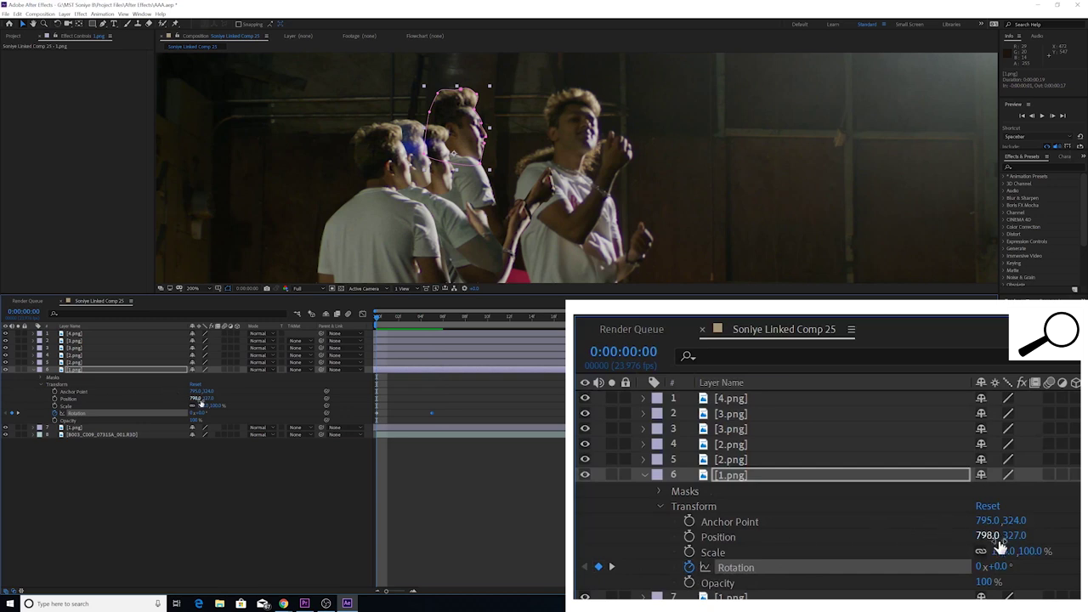
drag(201, 413, 206, 411)
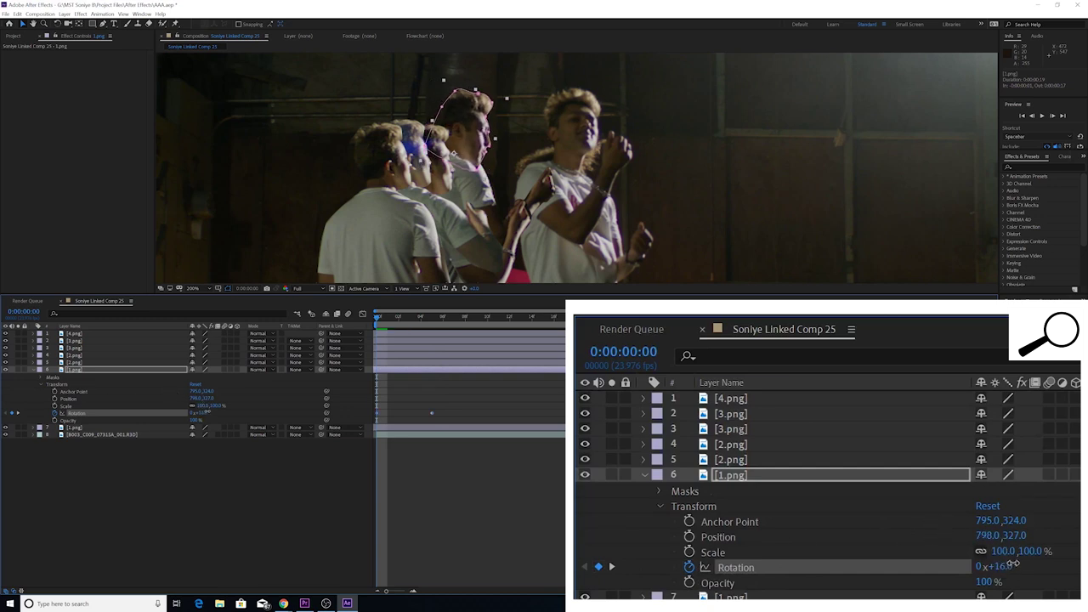
drag(379, 320, 410, 319)
drag(431, 414, 576, 413)
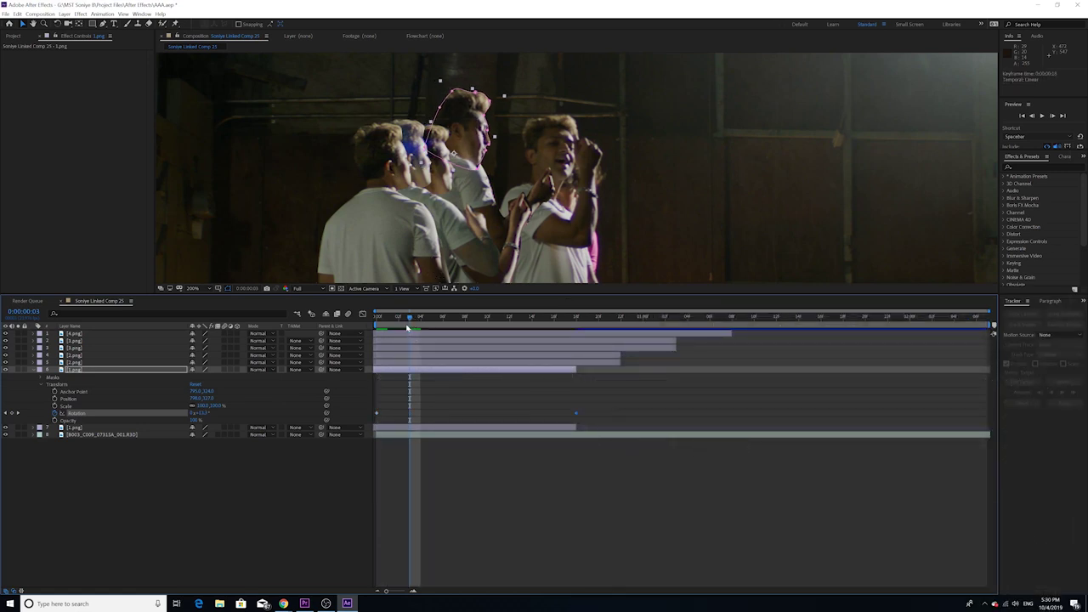
- Play back the composition from the first frame at 100% zoom to check the rotation animation on the cut-out dancers
drag(376, 324, 385, 455)
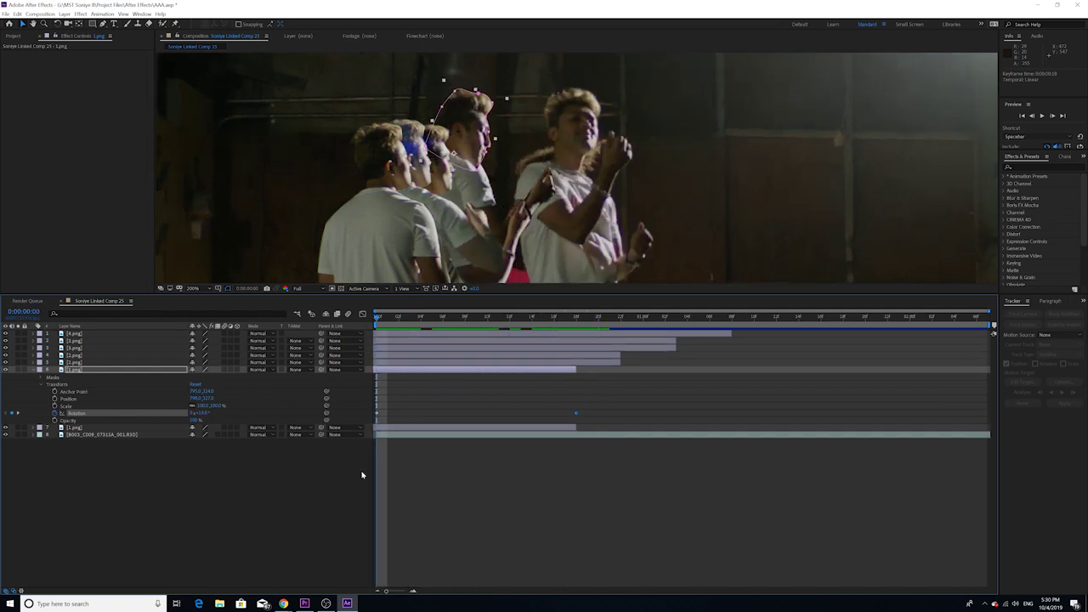
click(395, 470)
scroll(459, 263, down, 1)
drag(448, 240, 360, 163)
key(comma)
key(period)
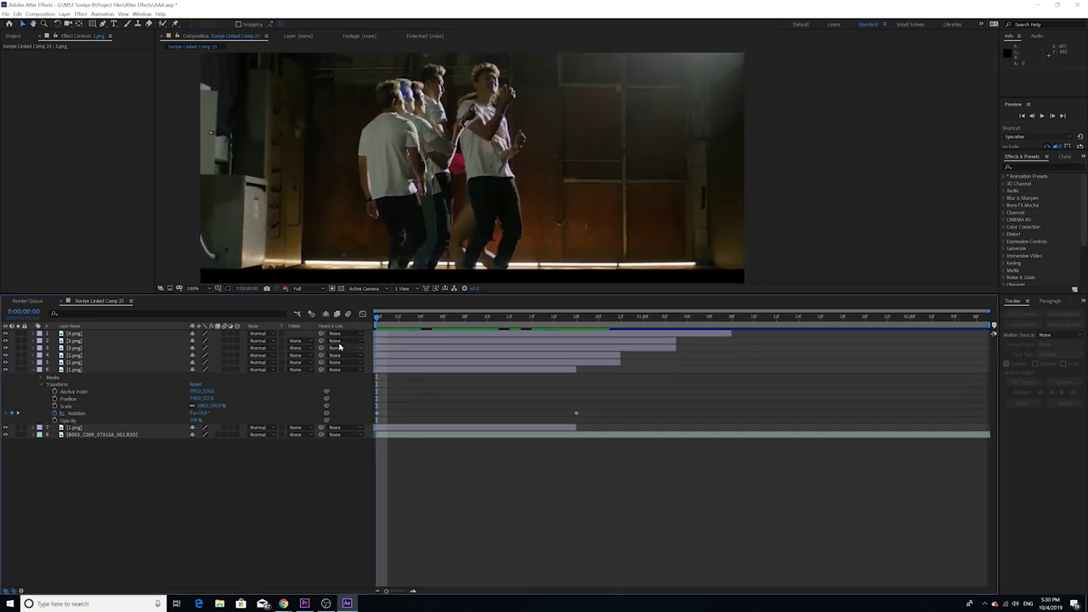
key(space)
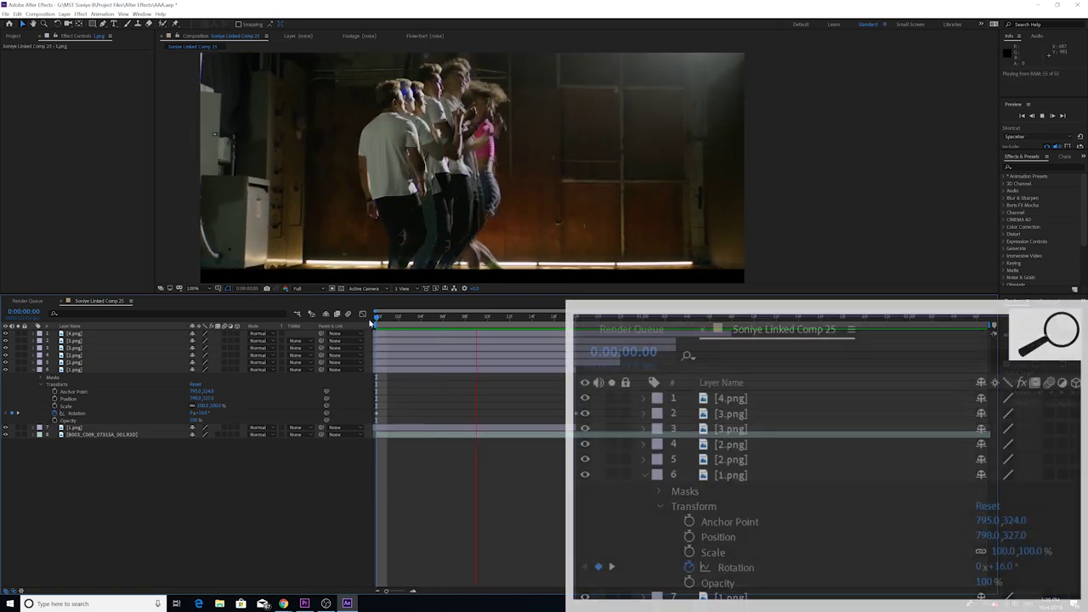
key(space)
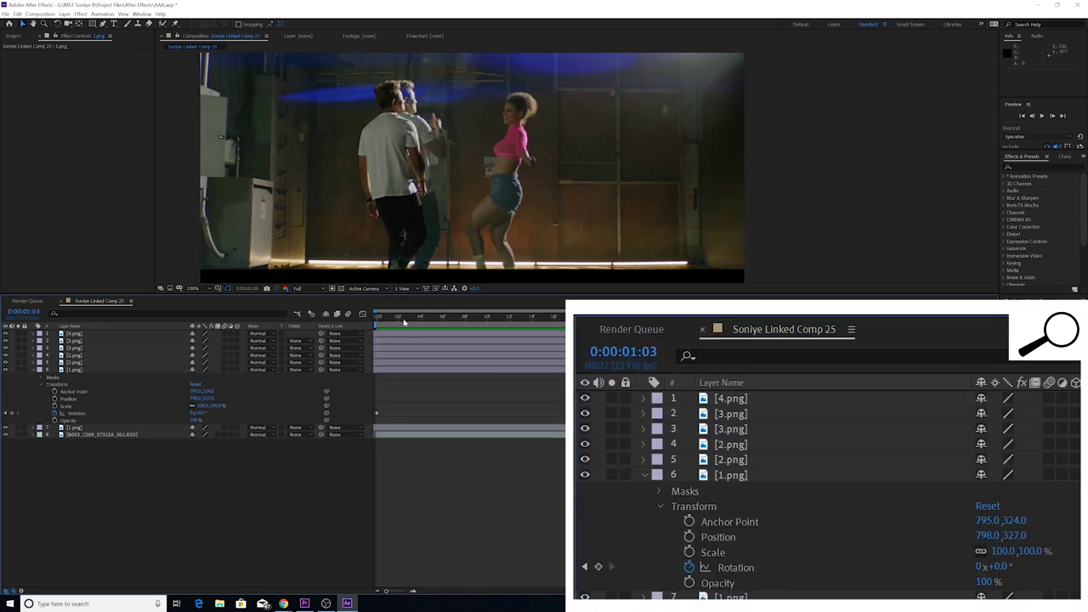
key(Home)
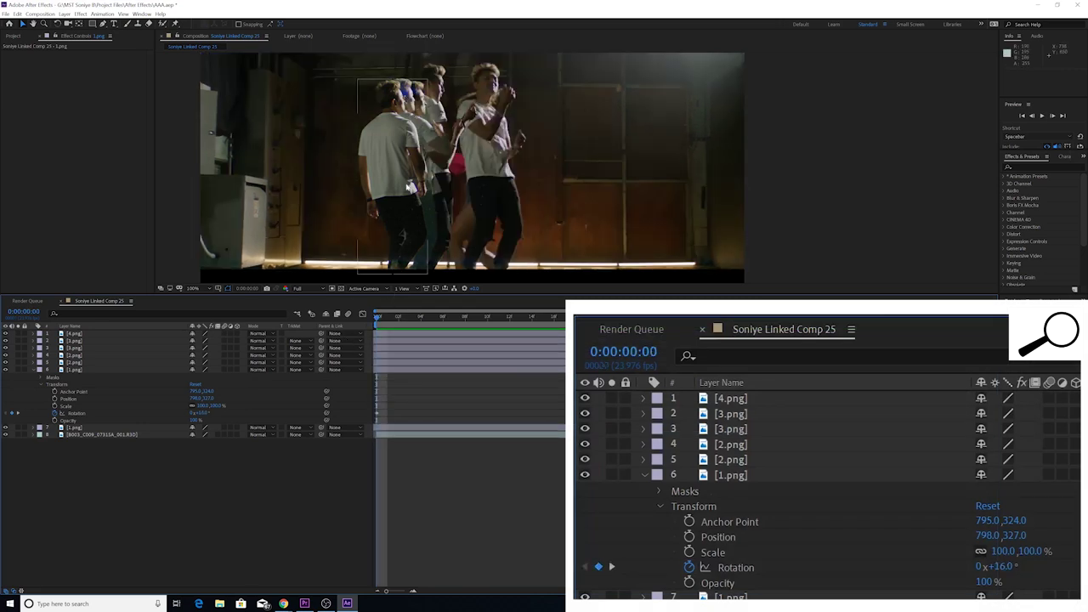
click(395, 319)
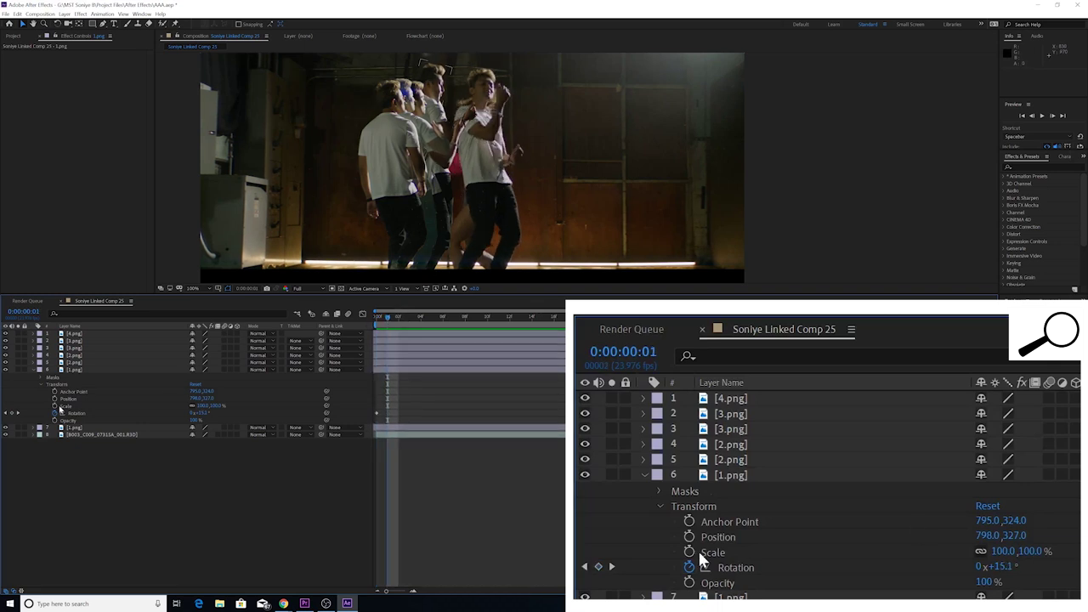
- Set the Mask Expansion of Mask 1 on the 4.png layer to -3 pixels
click(79, 369)
click(77, 362)
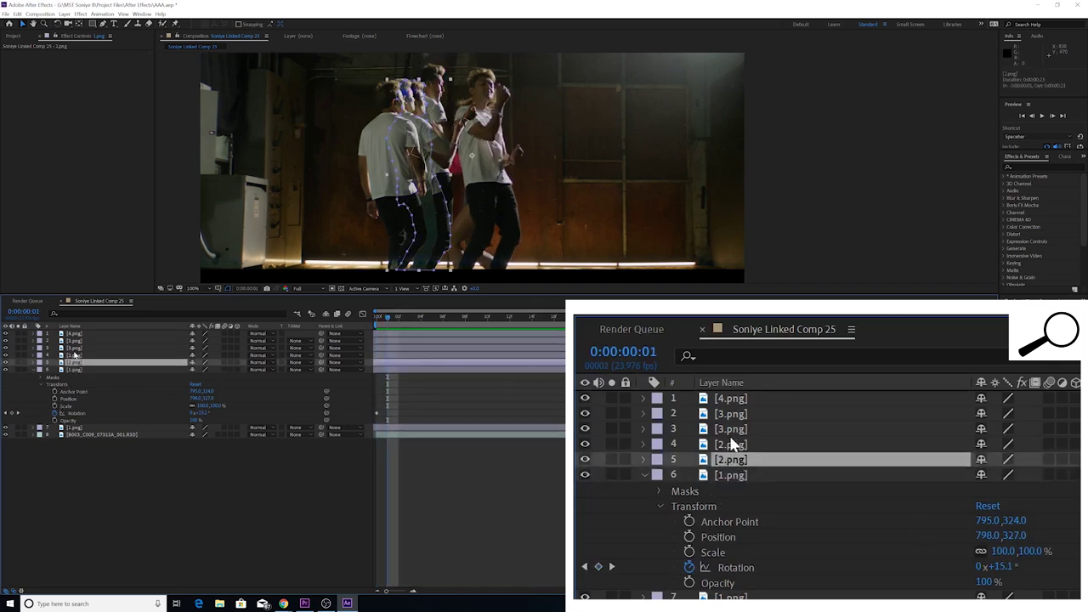
click(76, 355)
click(76, 340)
click(75, 334)
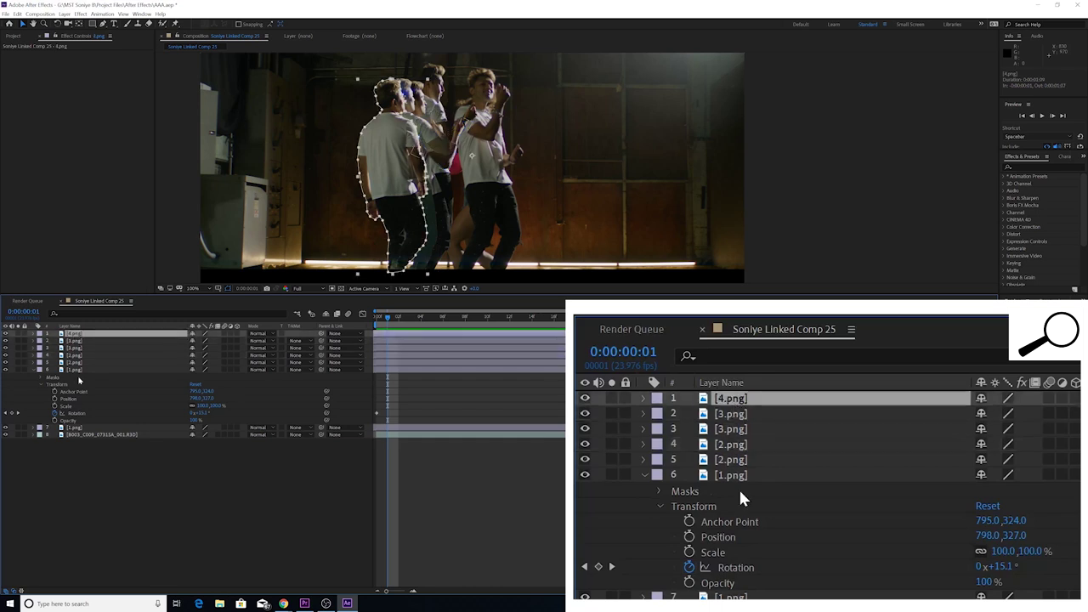
click(35, 334)
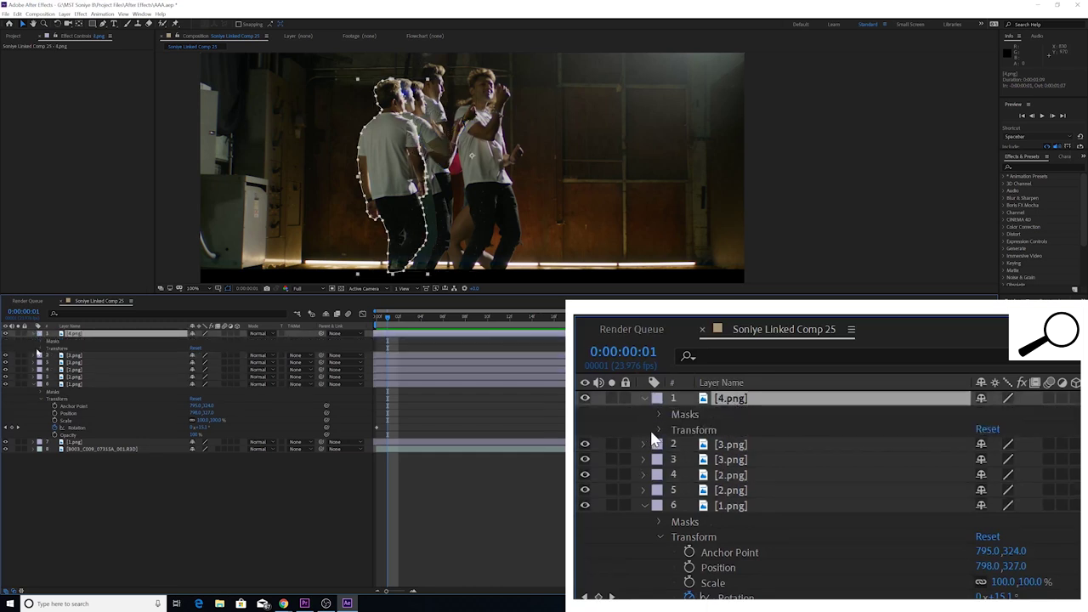
click(40, 348)
click(40, 347)
click(41, 341)
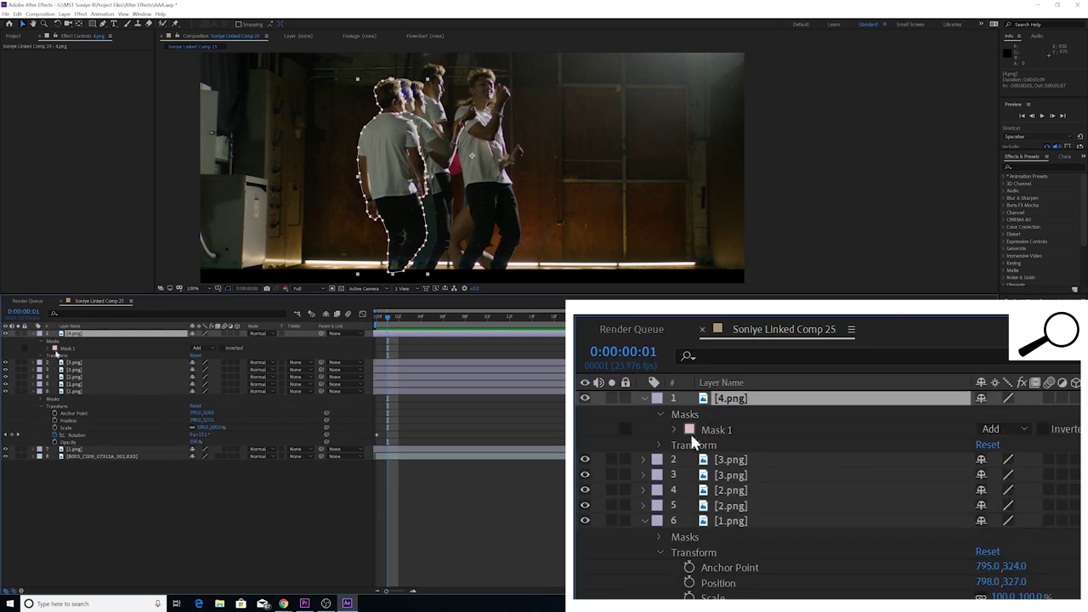
click(51, 348)
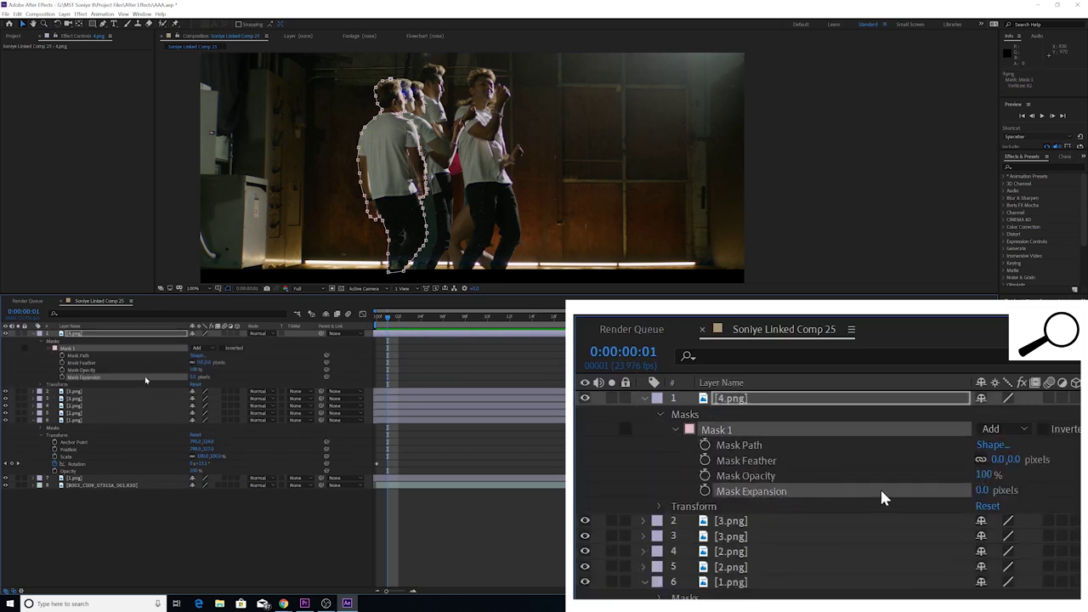
drag(191, 376, 189, 376)
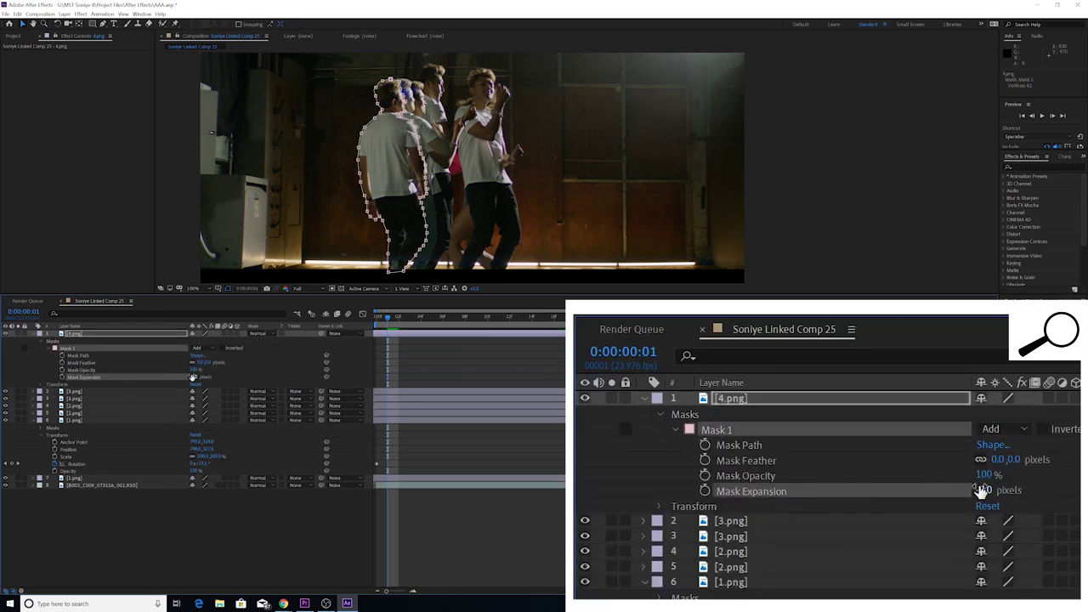
click(193, 376)
click(158, 501)
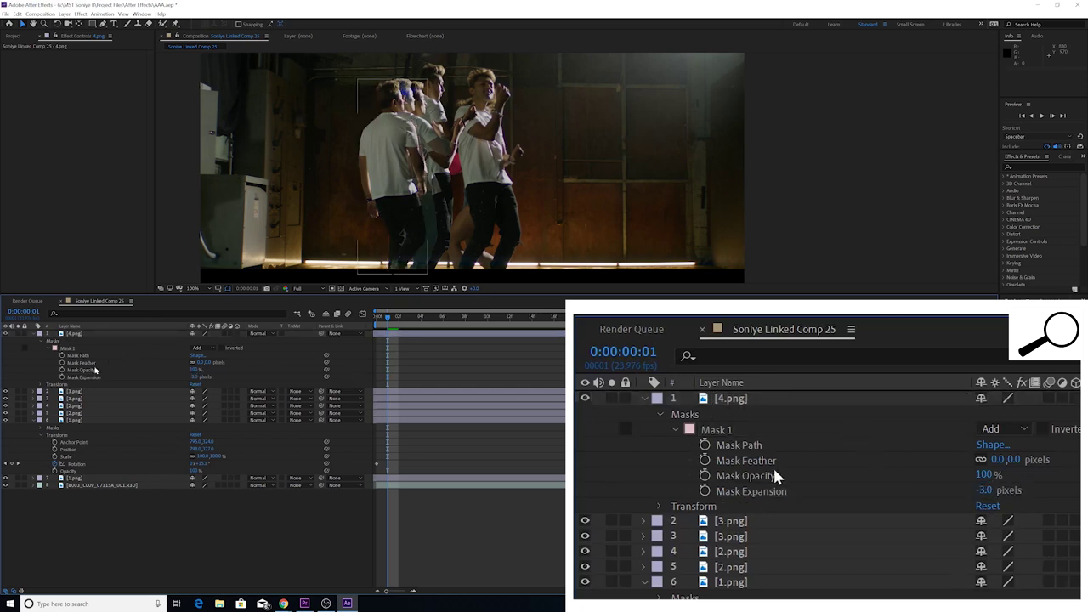
- Set the Mask Expansion of Mask 1 on the lower 3.png layer (layer 3) to -3 pixels
click(73, 393)
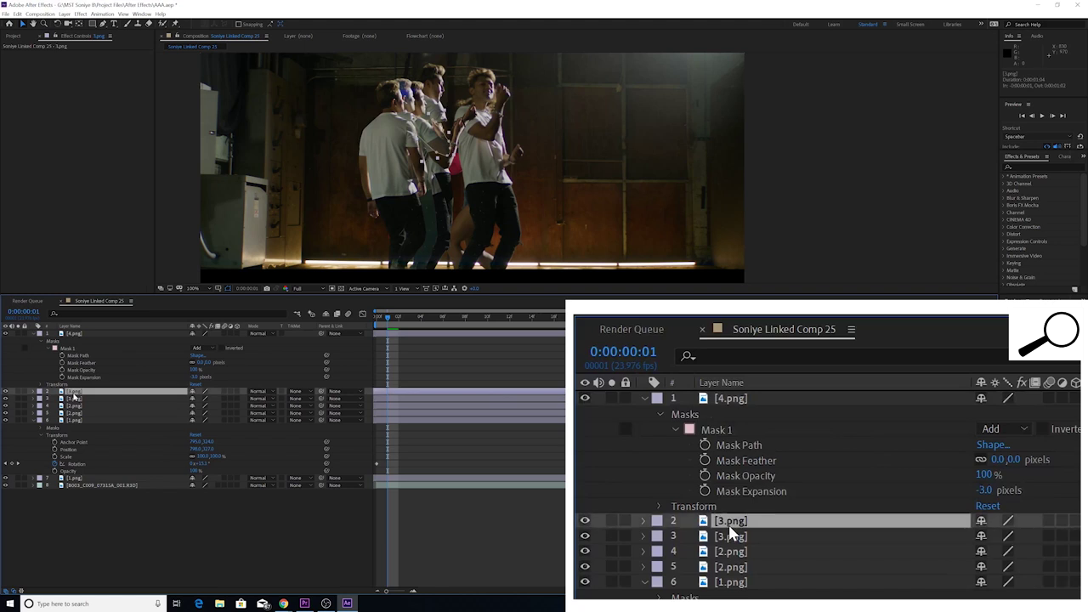
click(74, 399)
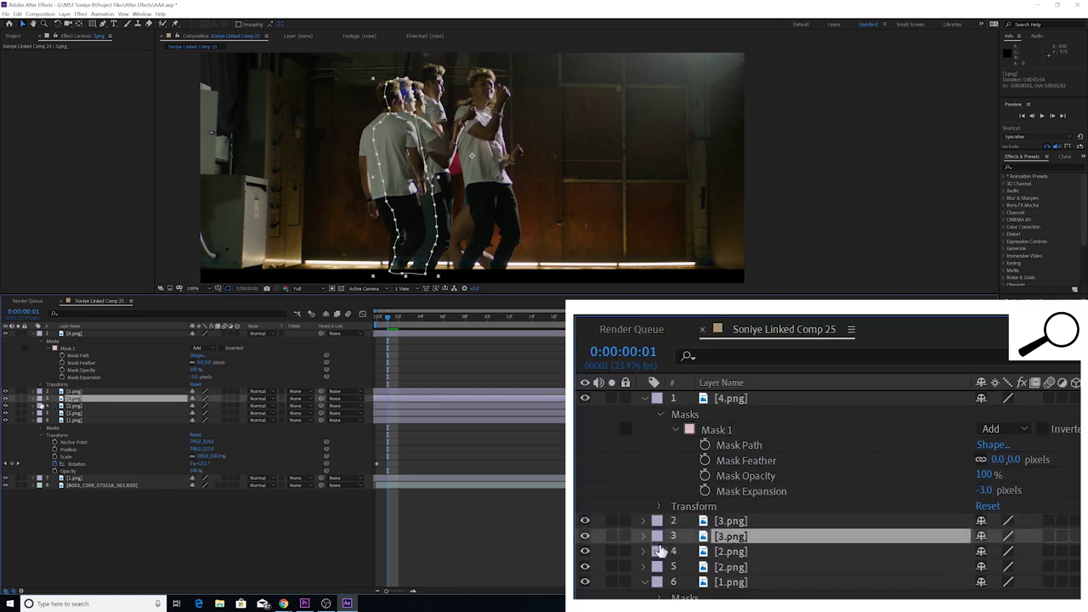
click(34, 399)
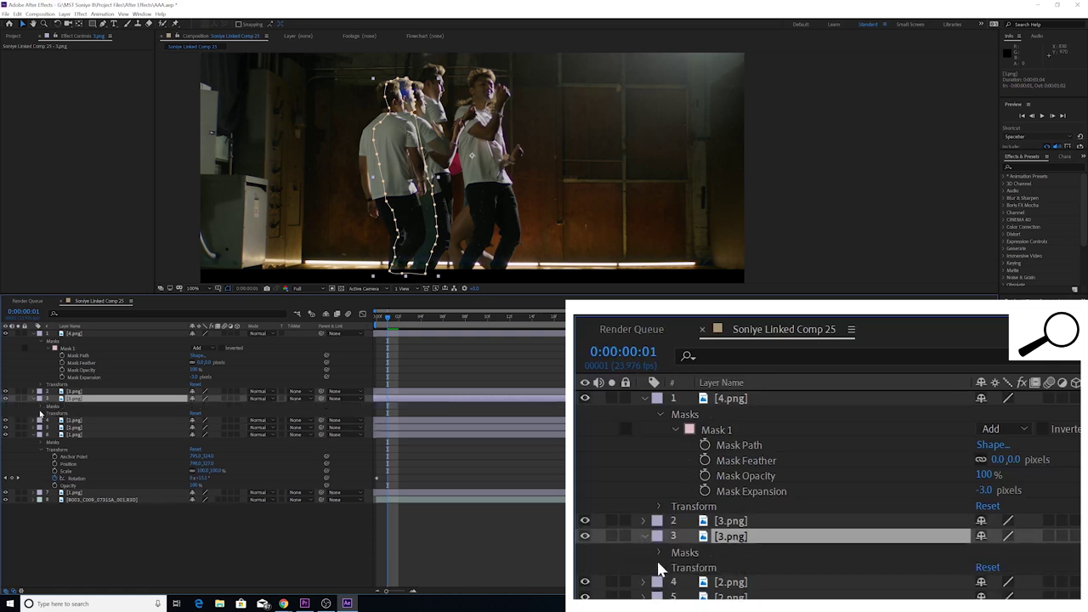
click(39, 412)
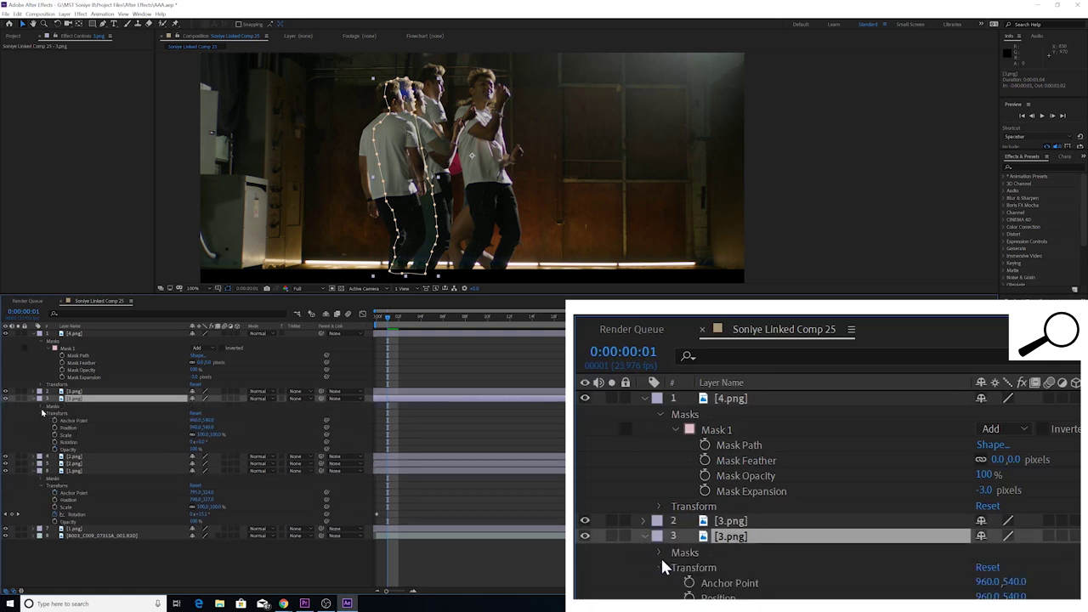
click(43, 414)
click(42, 407)
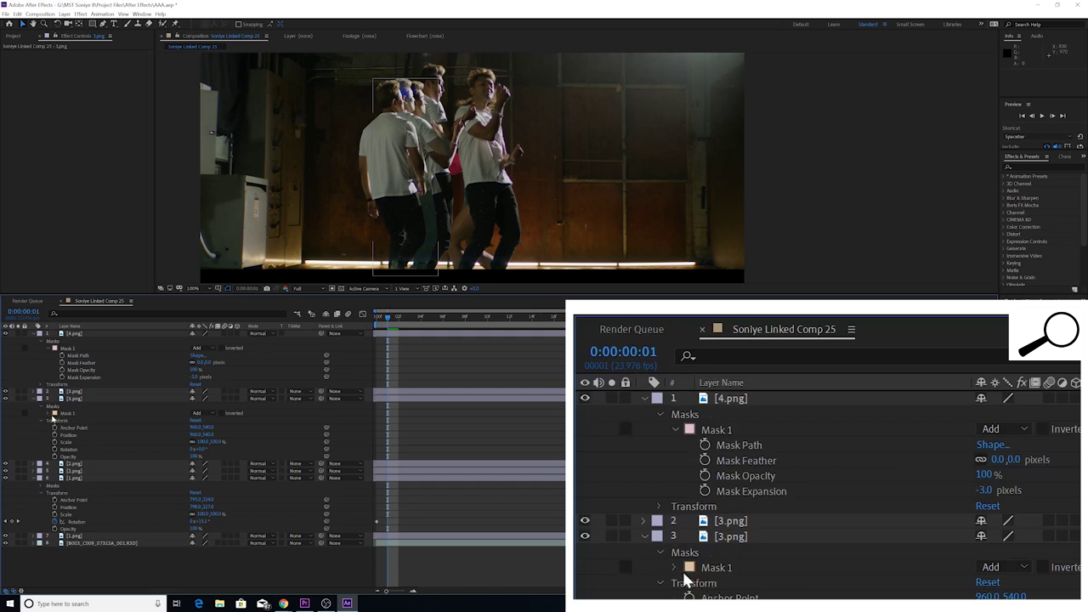
click(49, 414)
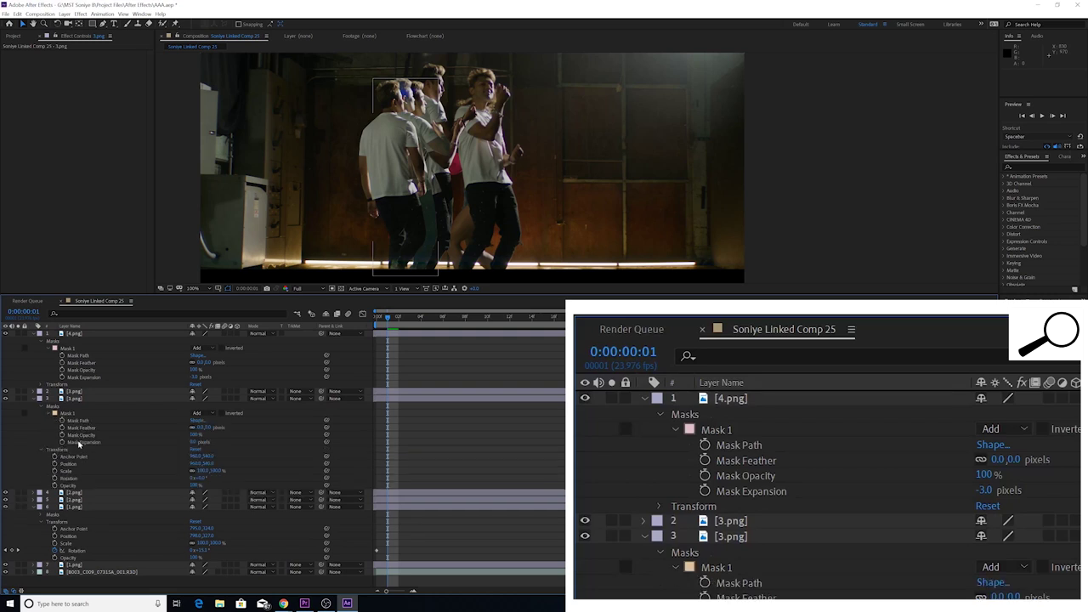
click(79, 443)
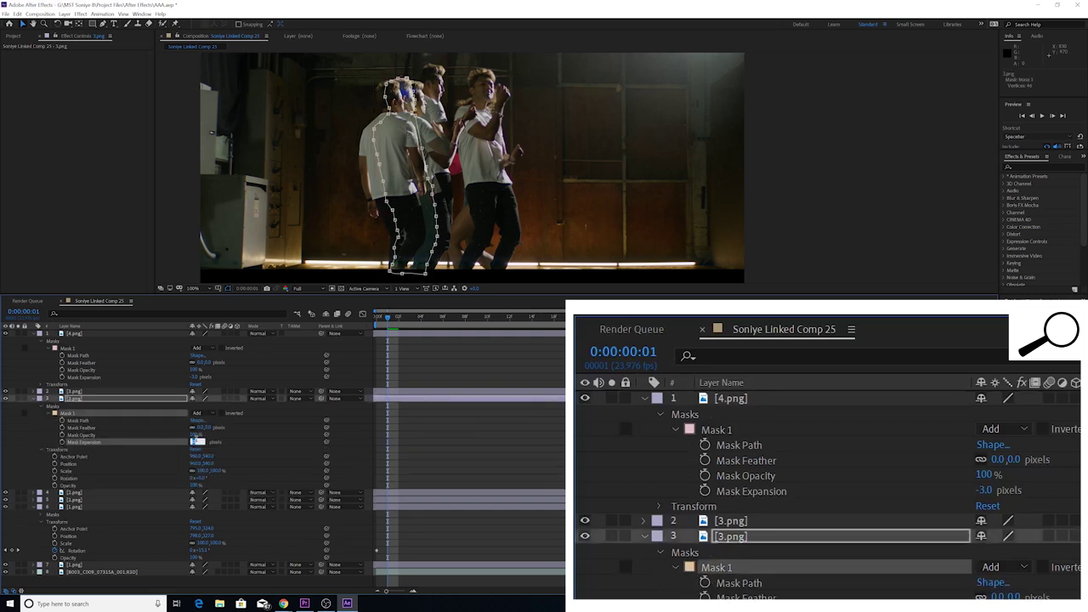
click(168, 433)
click(146, 480)
click(247, 436)
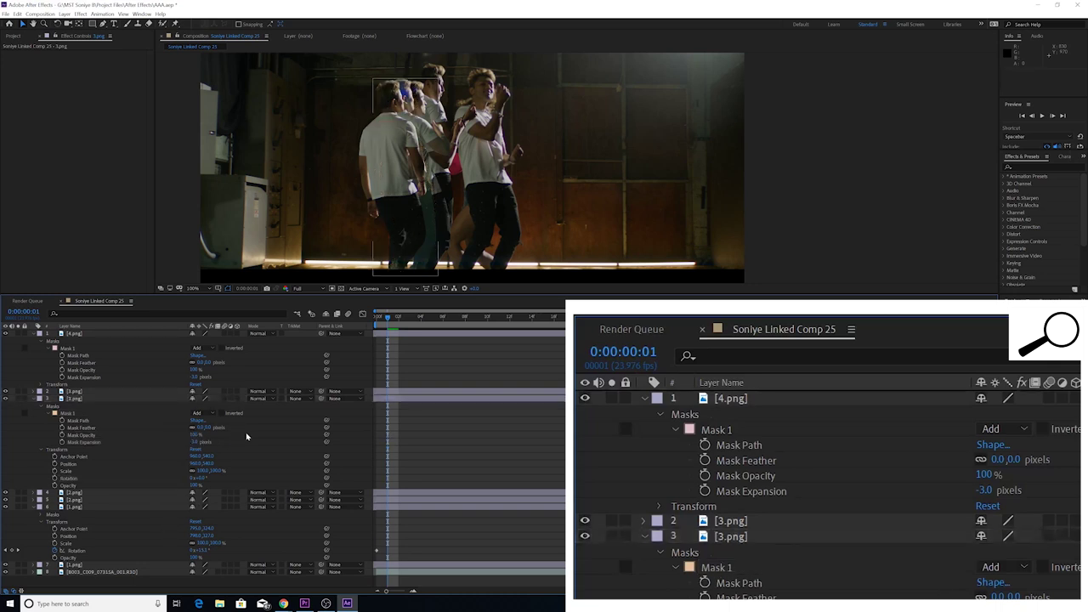
- Play back the composition from the first frame to check the tightened mask edges on the cut-outs
drag(377, 317, 467, 323)
key(space)
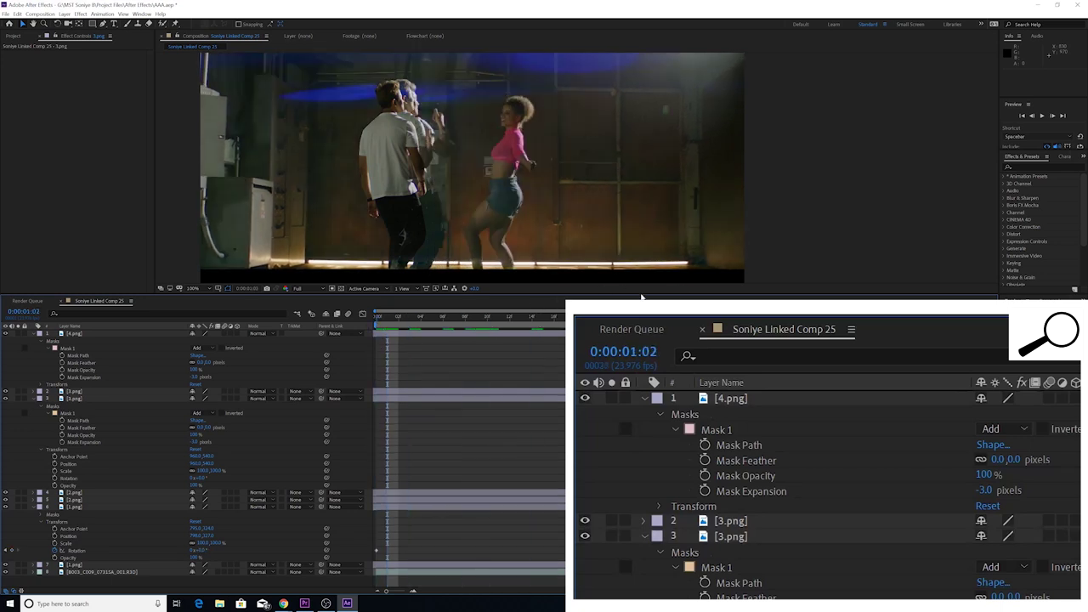
click(376, 317)
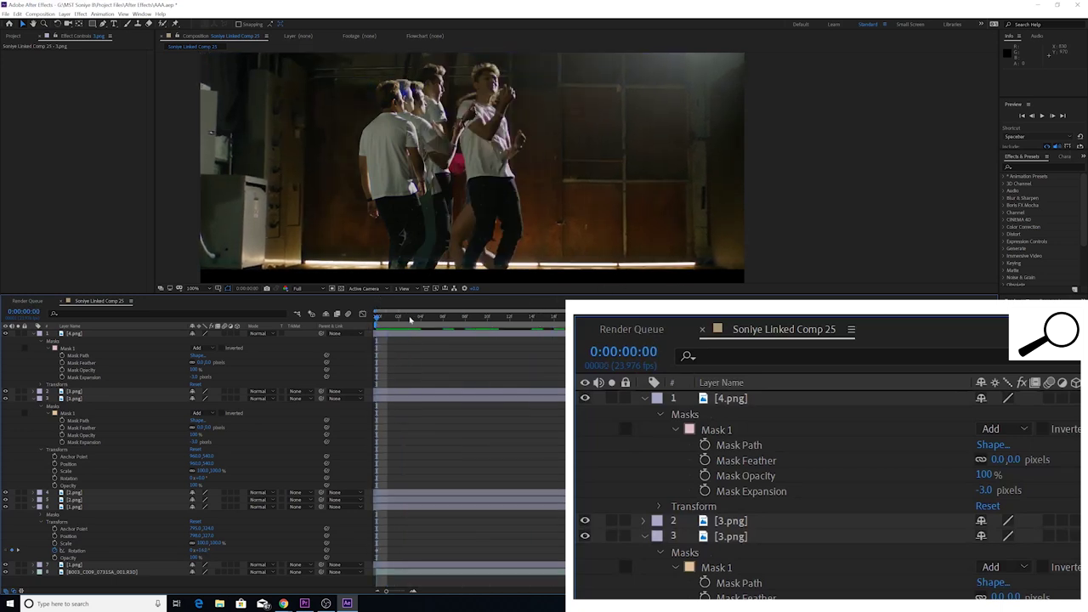
key(space)
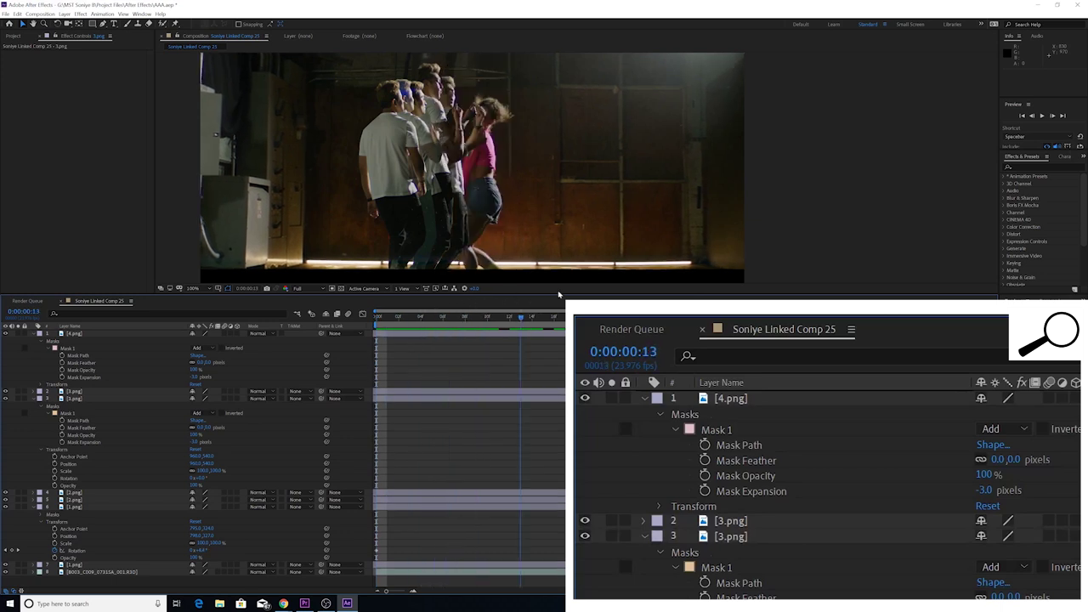
key(space)
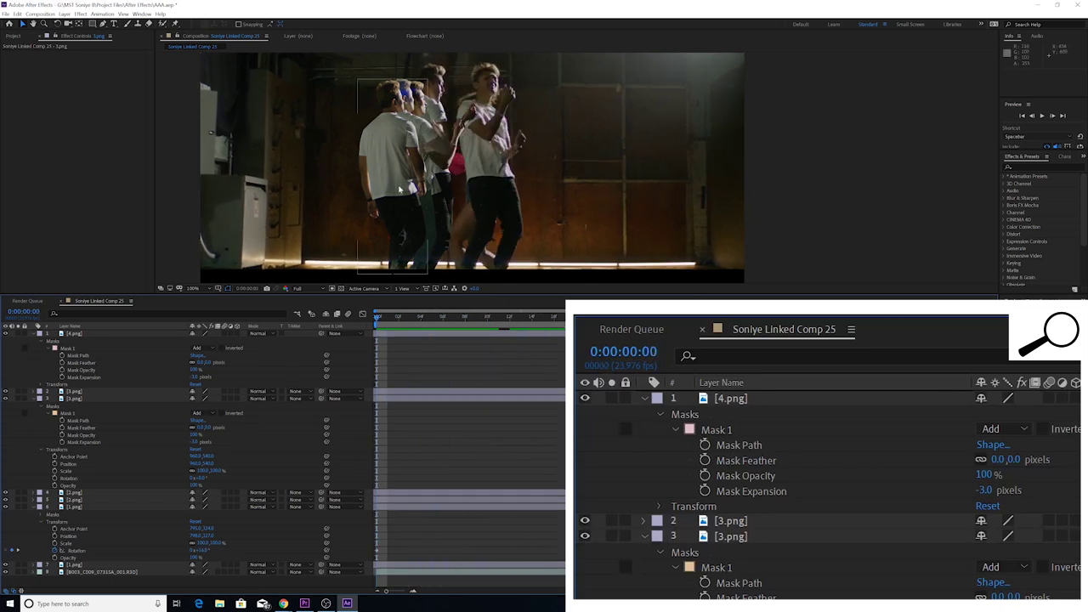
- Collapse the open properties of the 4.png, 3.png and 1.png layers and keep the playhead at the first frame
click(34, 333)
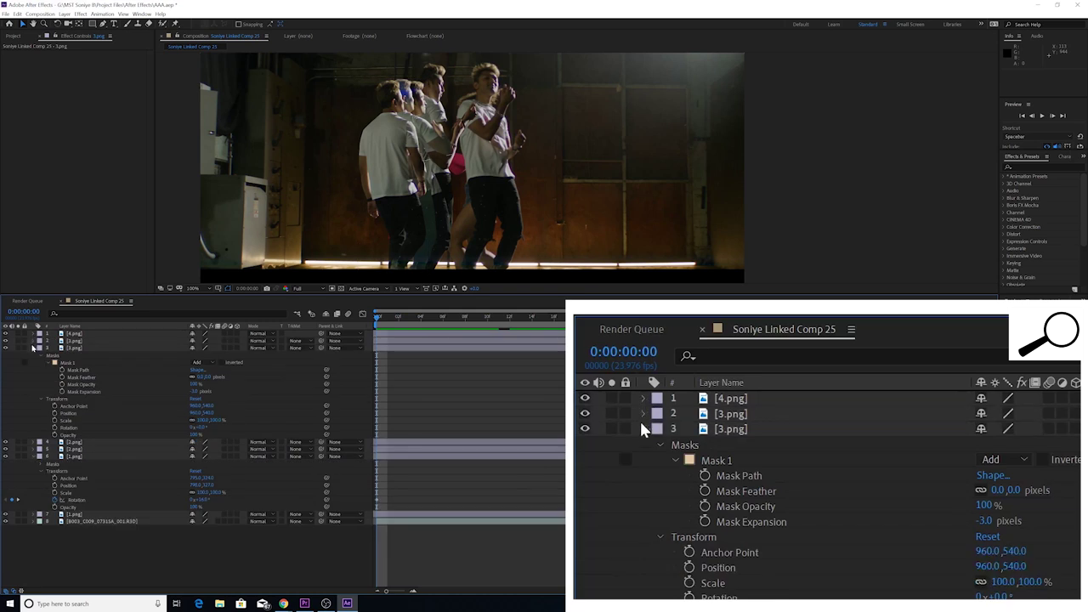
click(33, 347)
click(33, 370)
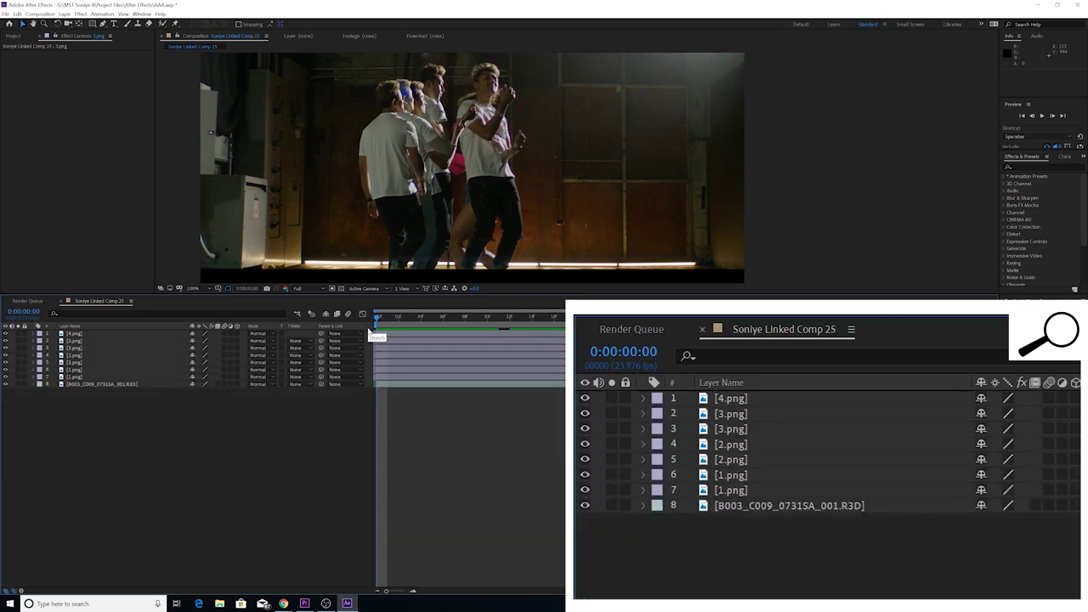
drag(391, 318, 357, 343)
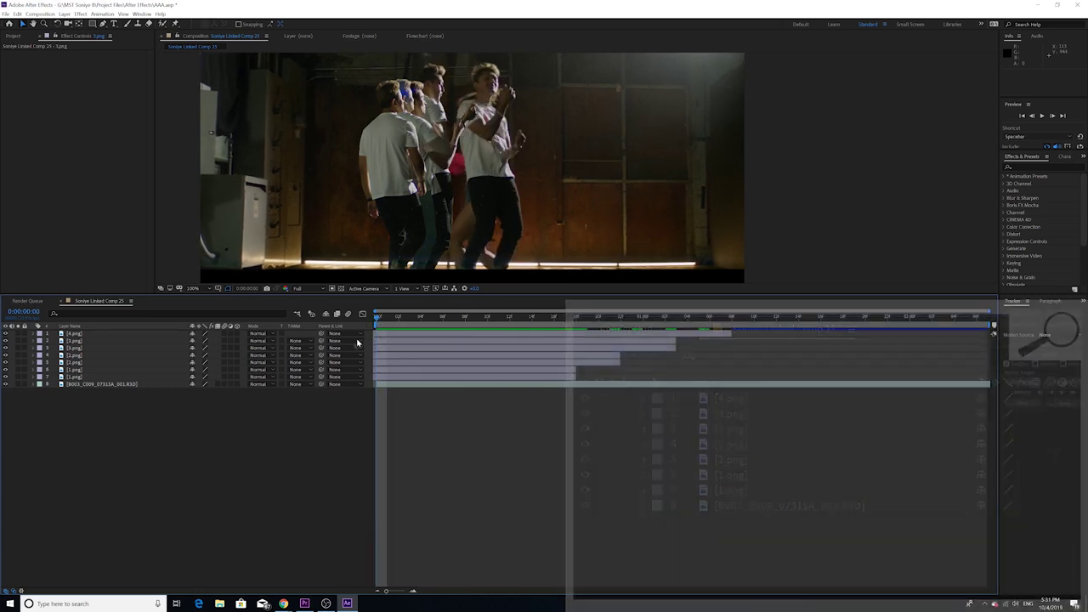
- Add a new null object to the composition
right_click(189, 420)
mouse_move(212, 428)
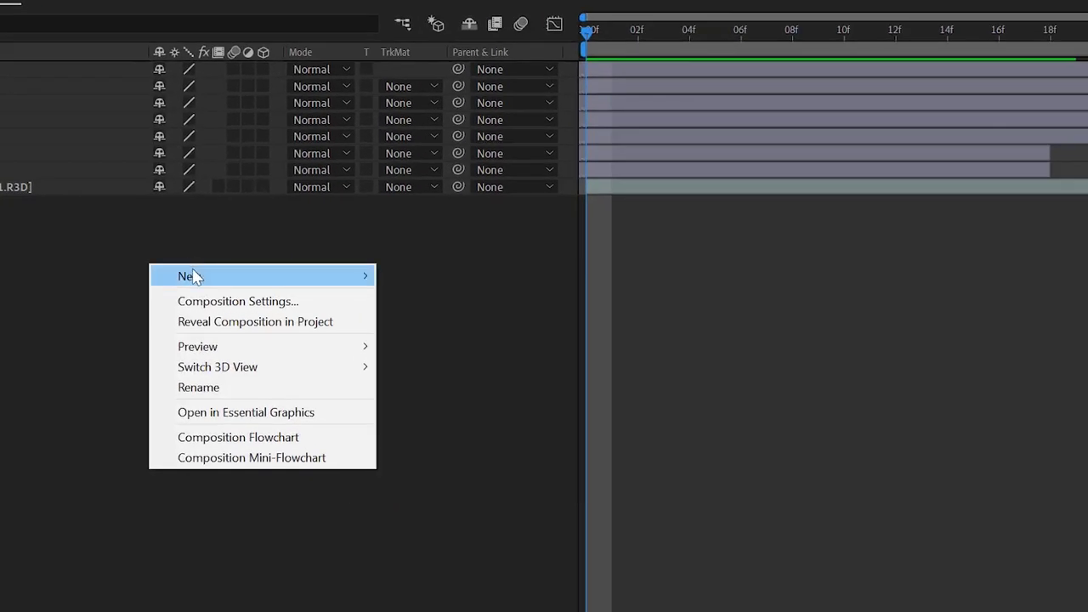
mouse_move(204, 276)
mouse_move(328, 279)
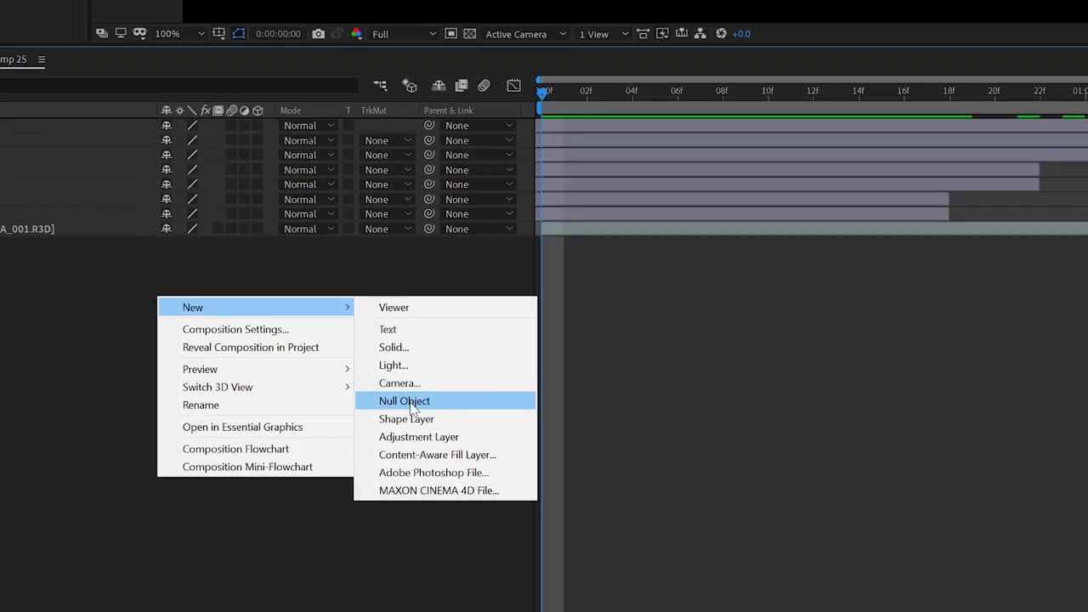
click(425, 382)
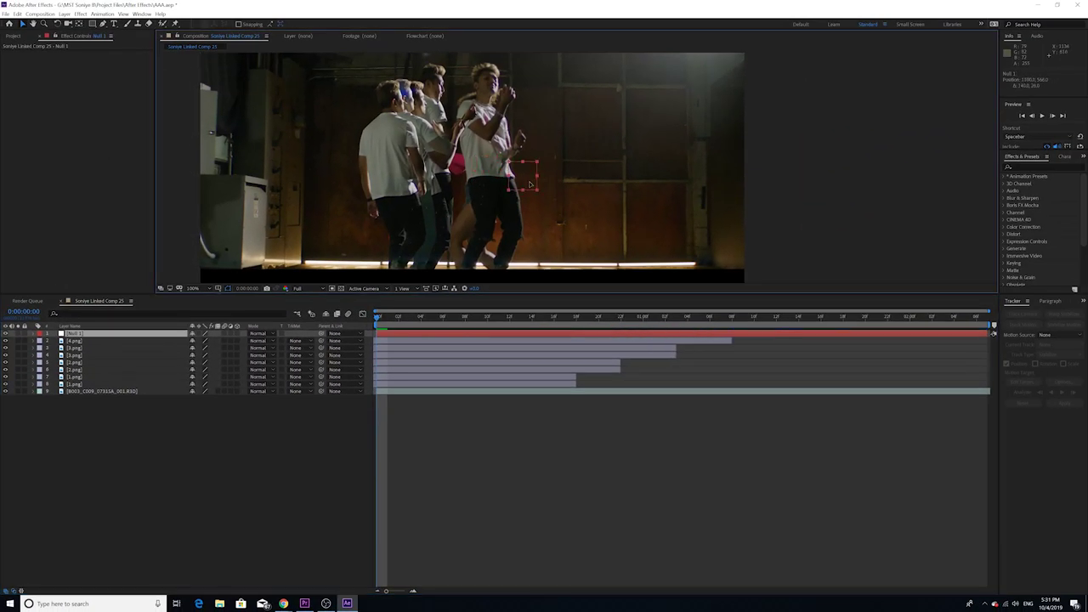
- Move the null object onto the empty wall area beside the dancers' legs and undo the accidental change to the footage layer
drag(529, 184, 514, 200)
drag(549, 209, 546, 178)
key(period)
key(ctrl+z)
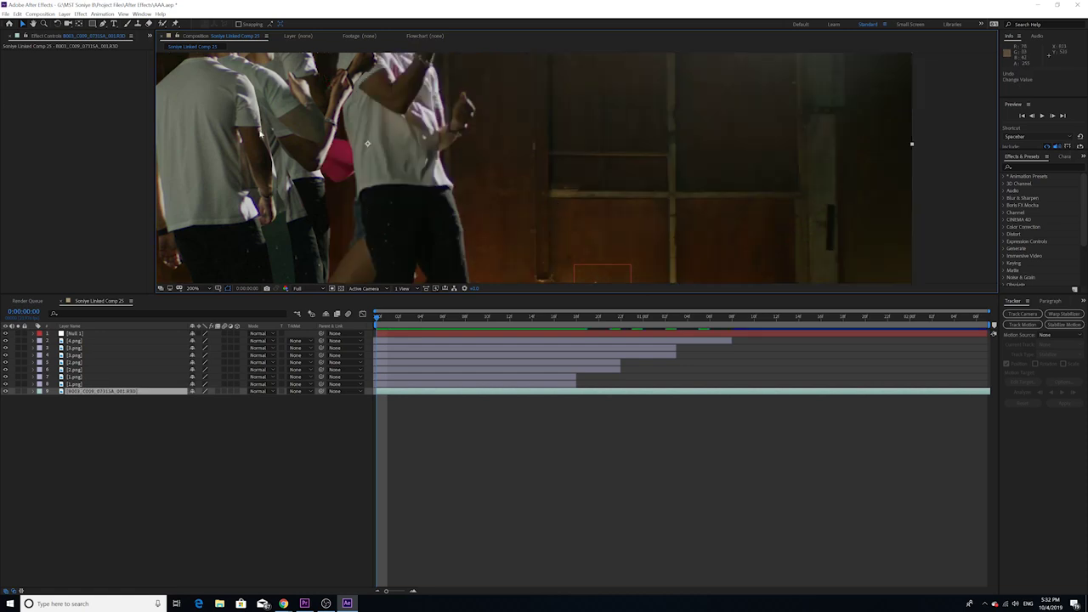
- Examine the lower wall area around the null object at frame 5 at 200% zoom
click(31, 24)
key(Page_Up)
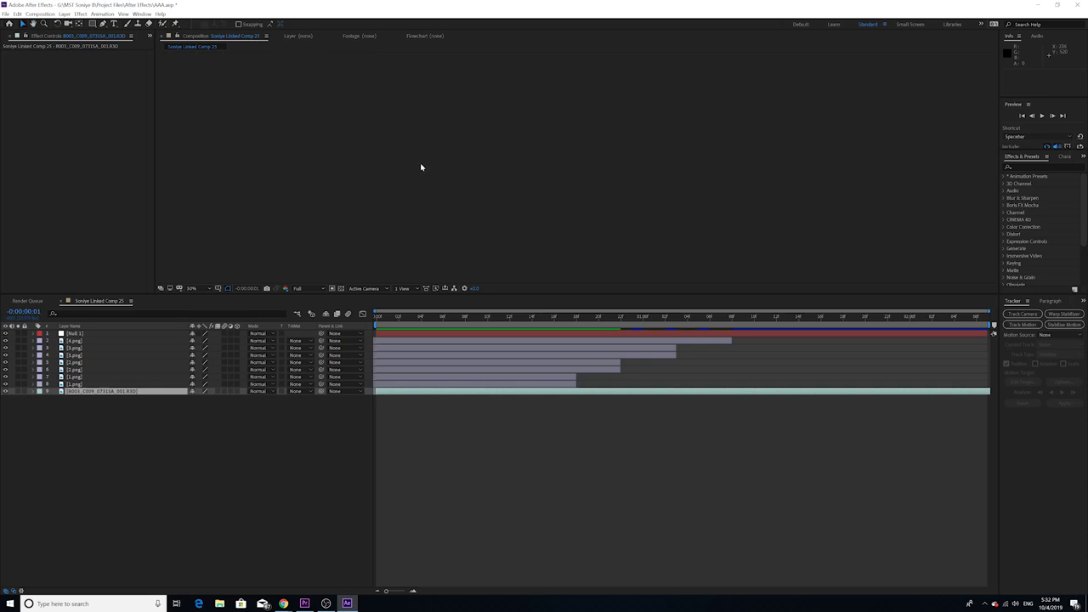
click(425, 312)
scroll(586, 181, up, 4)
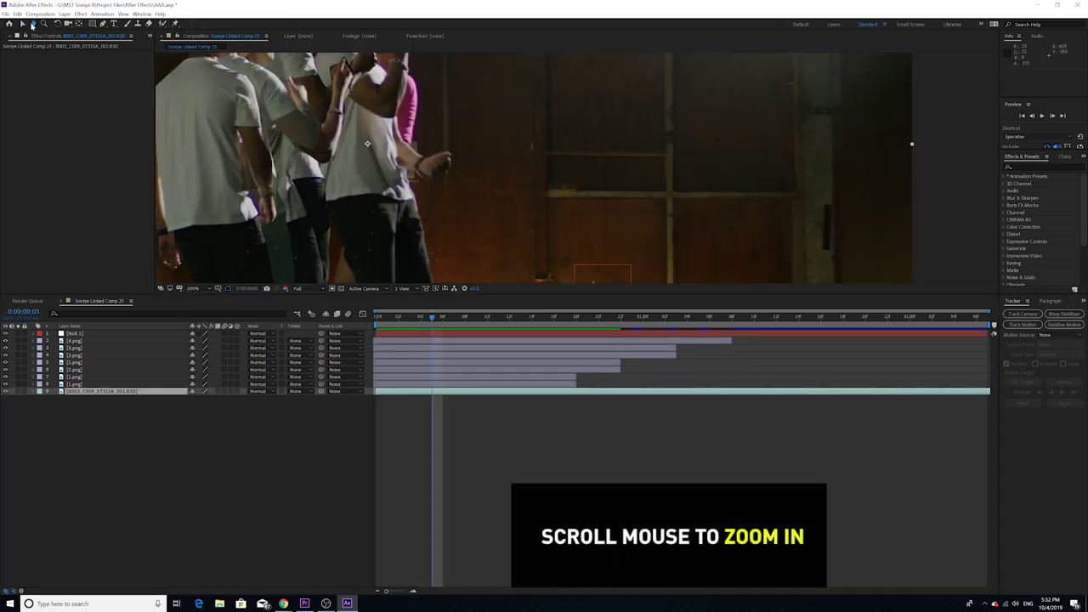
drag(609, 226, 554, 91)
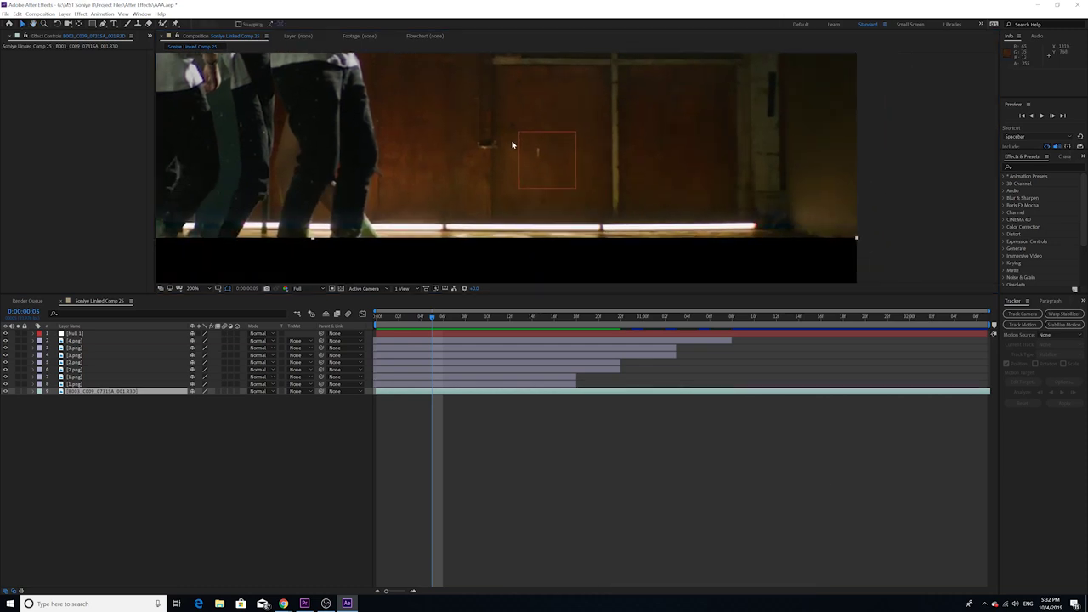
drag(512, 146, 513, 161)
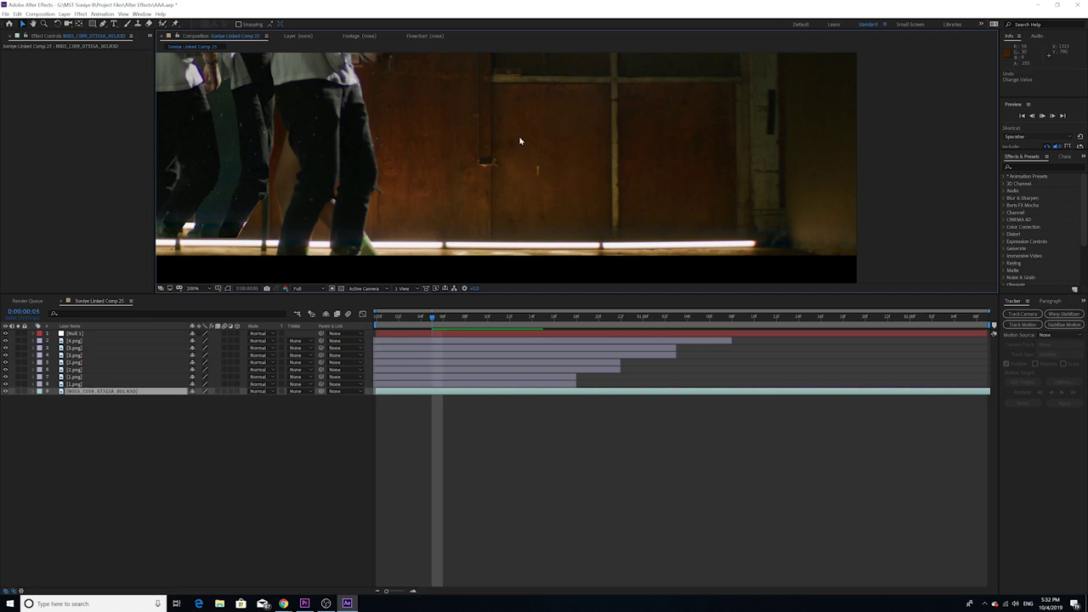
key(space)
key(space)
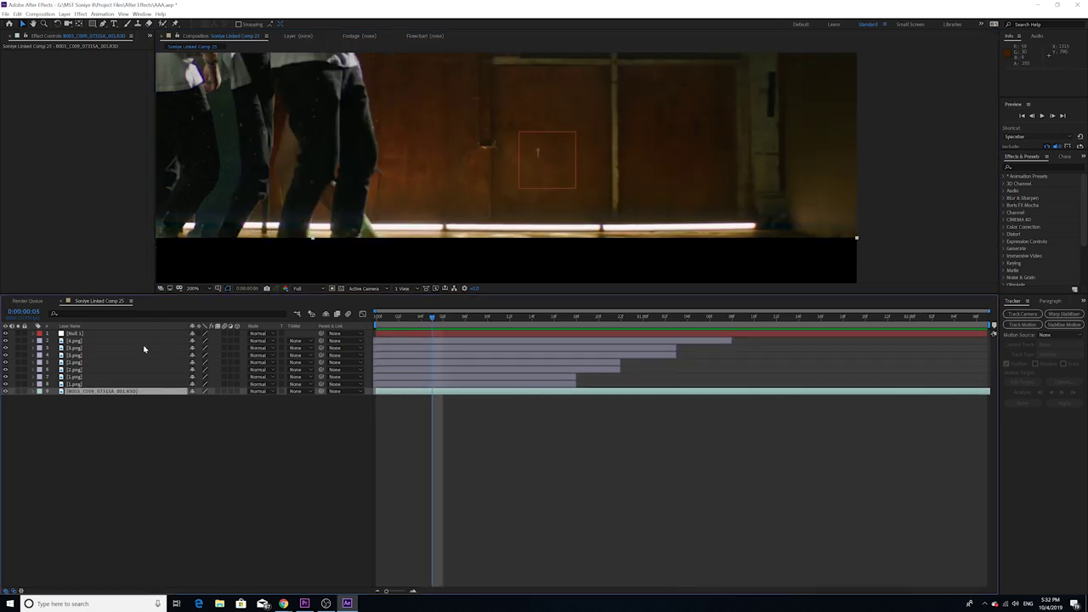
- Place the anchor corner of the null object on the small light mark on the wall at frame 5
click(77, 333)
drag(515, 139, 513, 163)
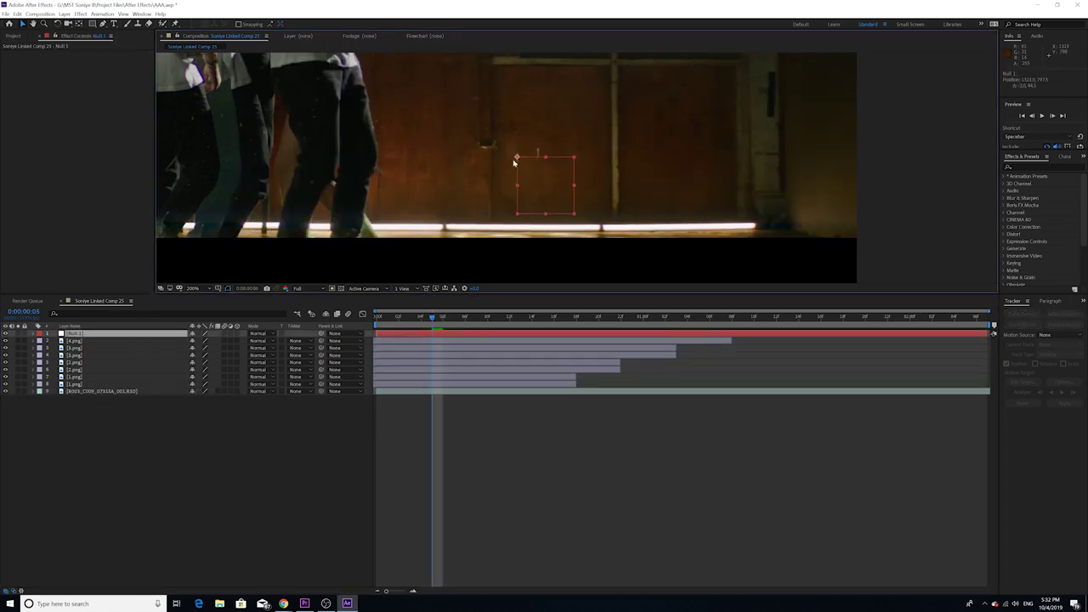
scroll(463, 132, up, 2)
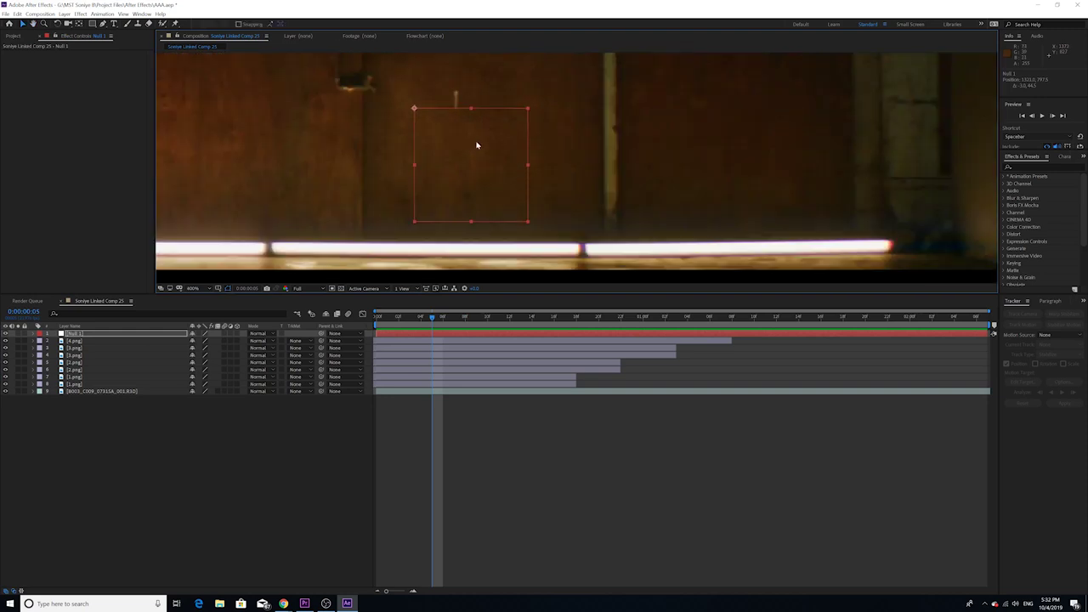
drag(461, 92, 483, 128)
scroll(450, 140, up, 1)
drag(352, 107, 454, 146)
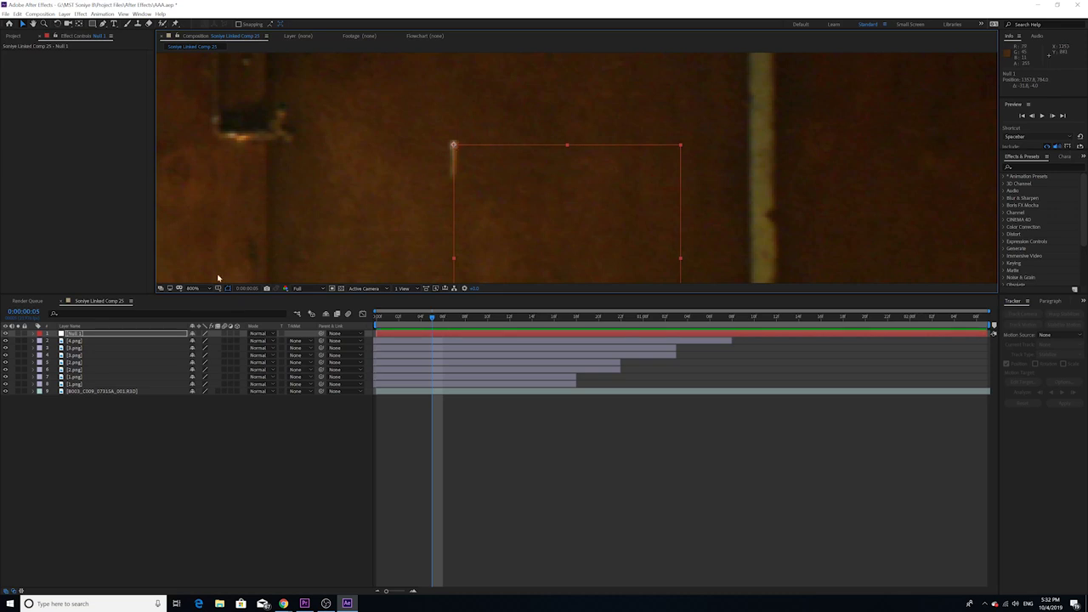
- Keyframe the null object's position at frame 5 and realign it horizontally with the wall mark at frame 20
click(34, 335)
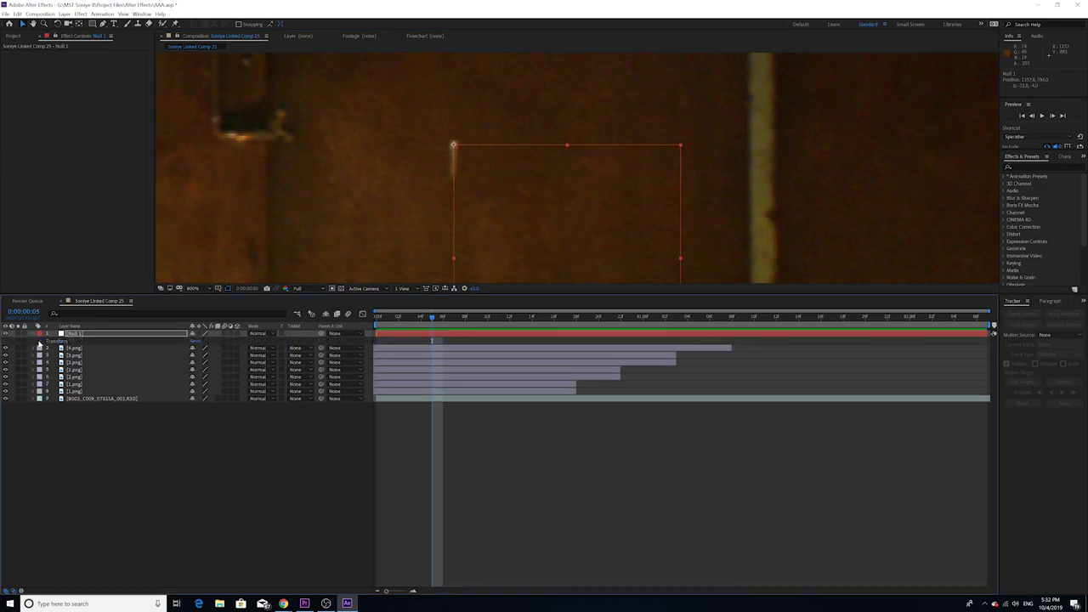
click(40, 342)
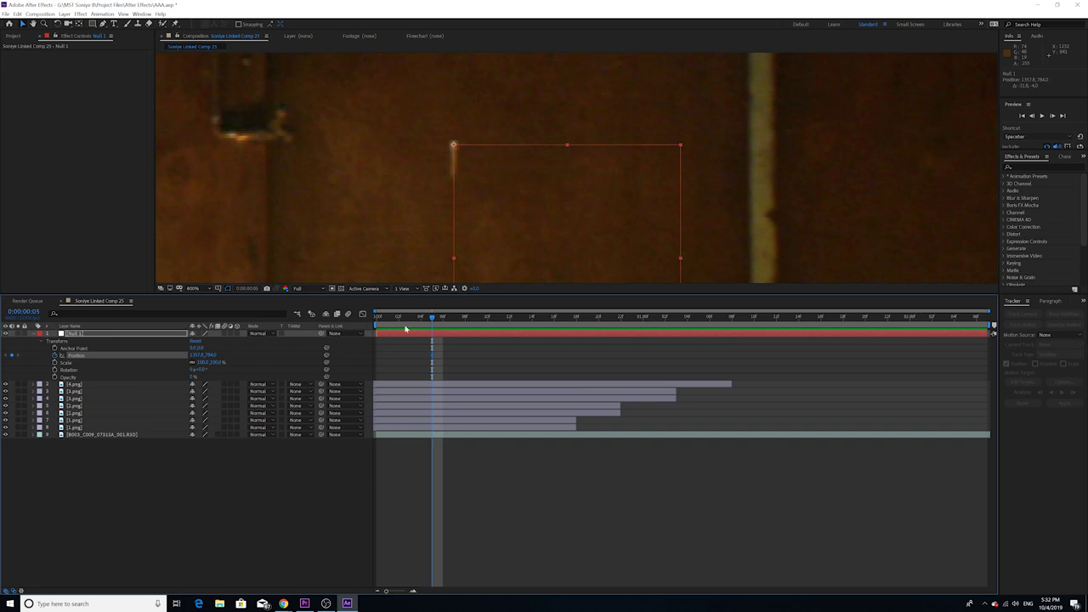
drag(444, 320, 598, 325)
drag(454, 145, 432, 144)
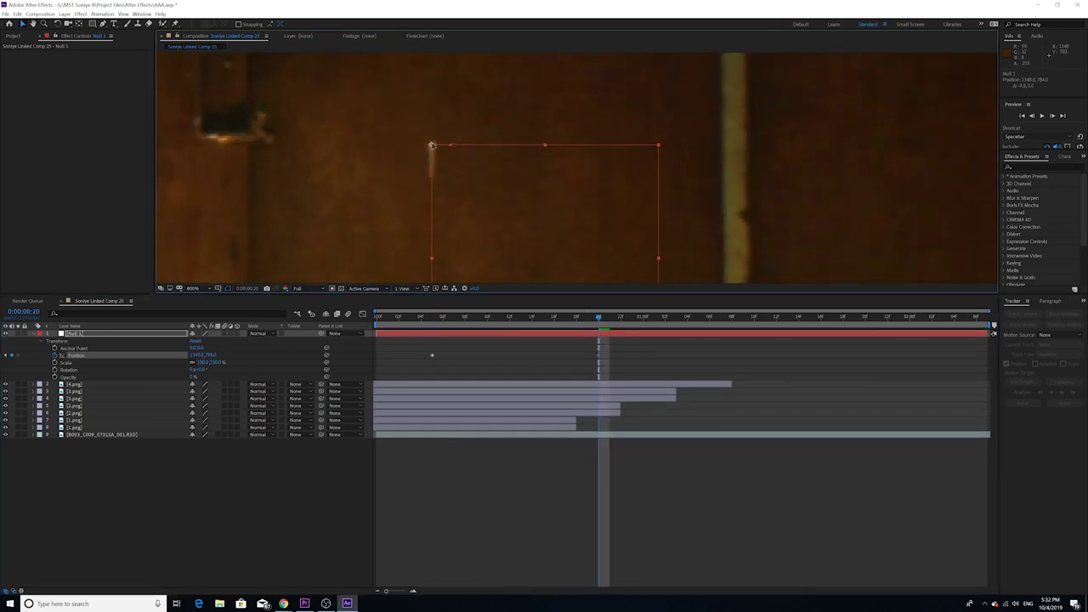
- Add position keyframes that align the null object with the wall mark at 0:00:01:04 and at the first frame
drag(608, 317, 687, 318)
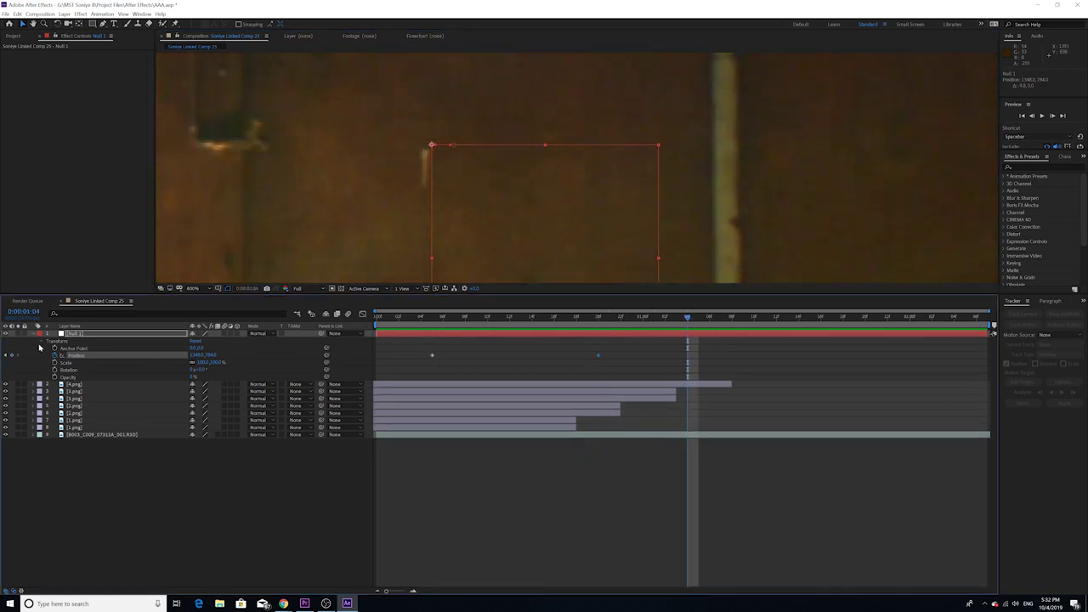
drag(432, 145, 424, 153)
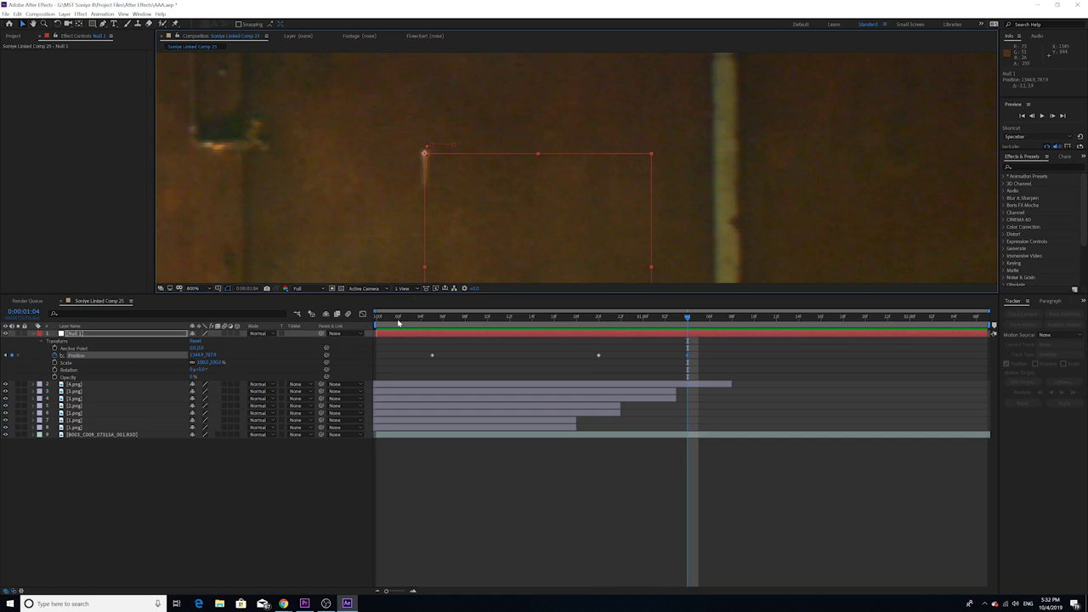
key(Home)
drag(454, 147, 463, 147)
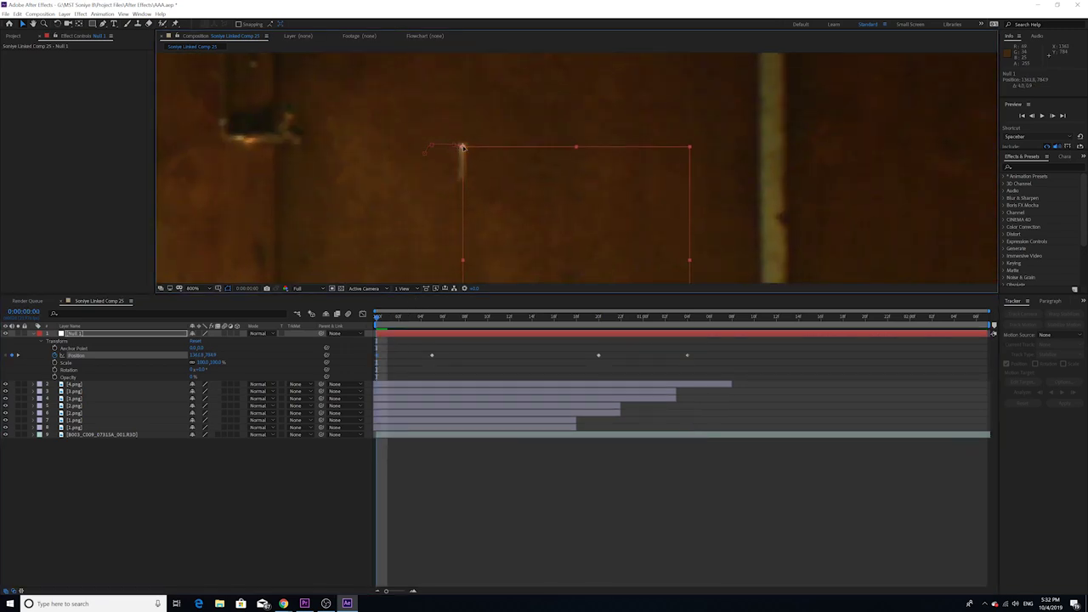
- Add position keyframes matching the null object to the wall mark at 0:00:01:19 and 0:00:01:11, undoing a misplaced move
drag(466, 319, 853, 355)
drag(424, 157, 419, 155)
drag(809, 324, 764, 344)
drag(421, 156, 415, 144)
key(ctrl+z)
drag(513, 213, 513, 210)
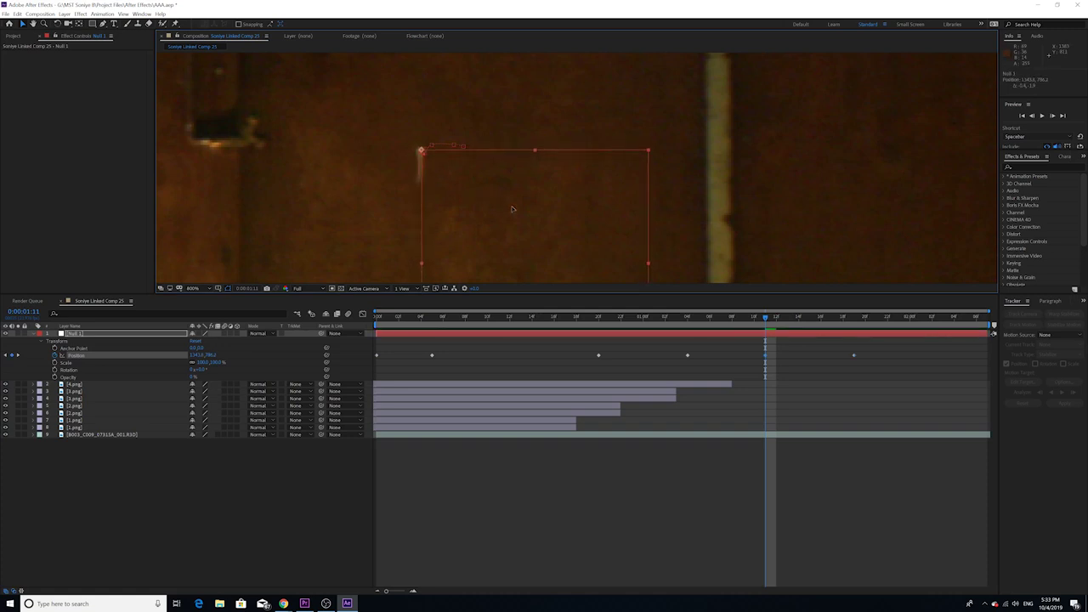
- Correct the null object's position on the wall mark at 0:00:01:07 and near the end of the composition at 0:00:02:05
key(Page_Up)
key(Page_Up)
key(Page_Up)
key(Page_Up)
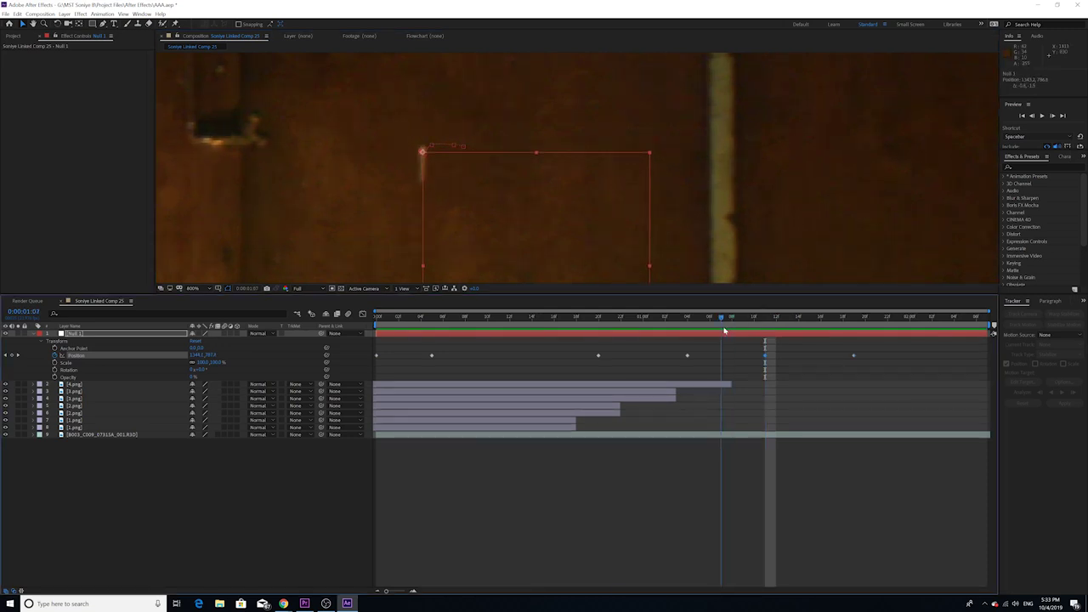
drag(551, 248, 549, 243)
drag(637, 323, 967, 332)
drag(590, 224, 577, 221)
- Return to the first frame and parent all seven PNG cut-out layers to Null 1
drag(957, 316, 385, 330)
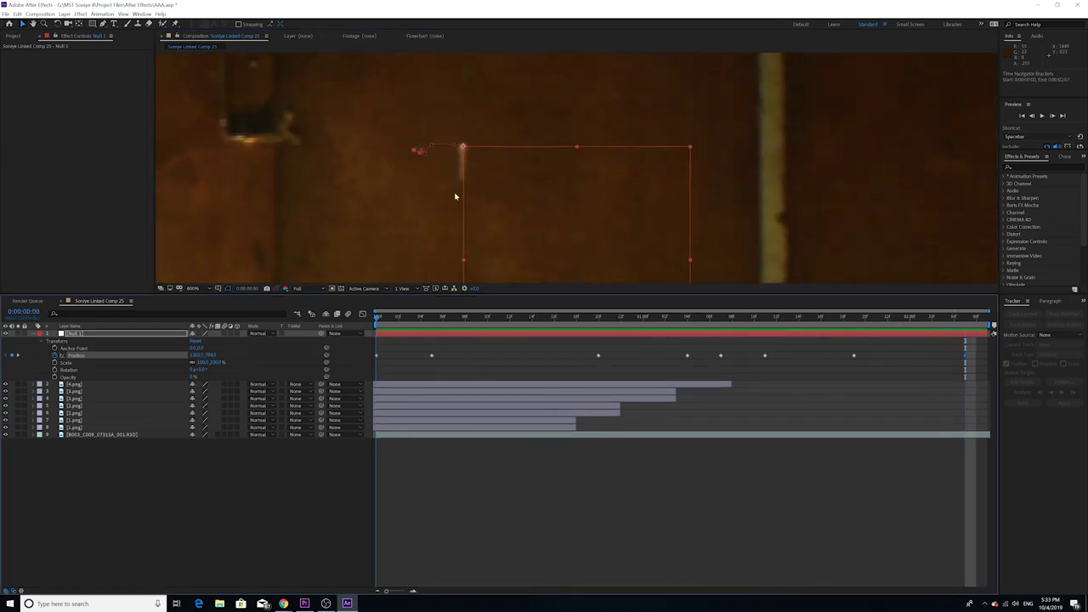
scroll(474, 170, down, 3)
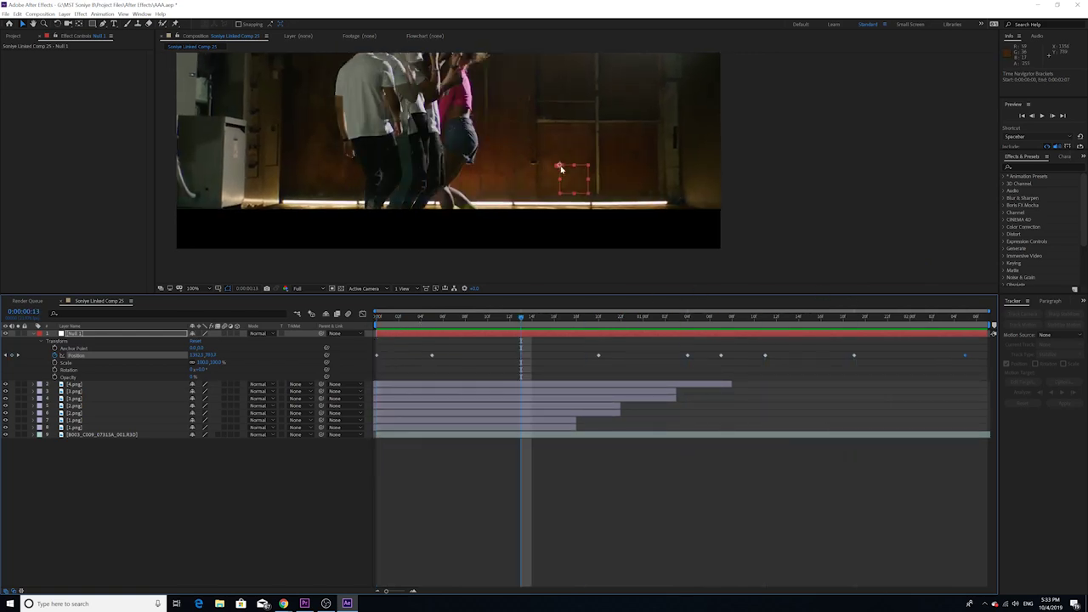
click(385, 325)
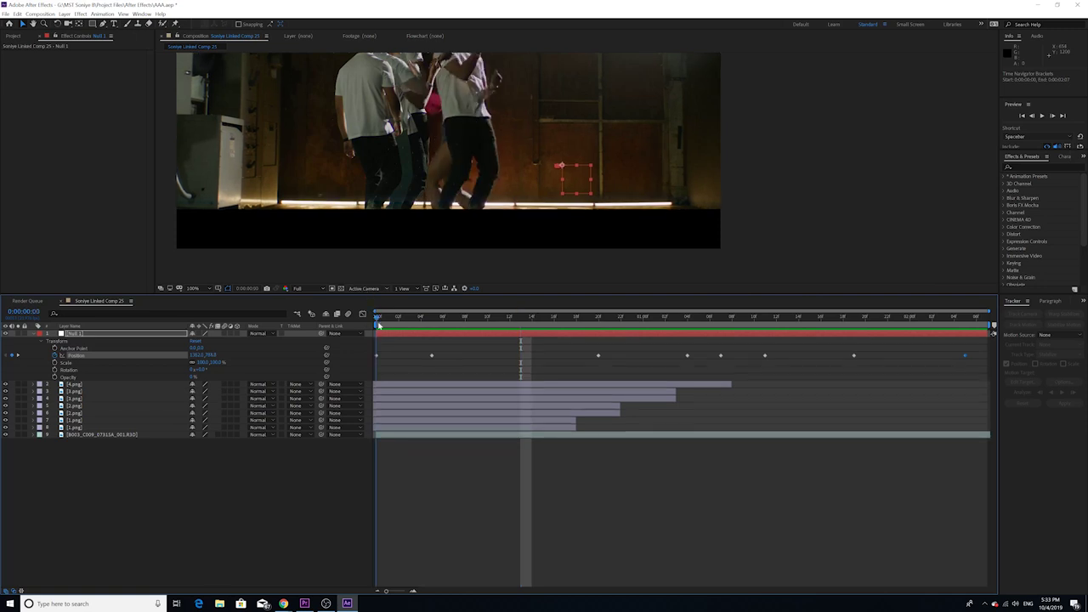
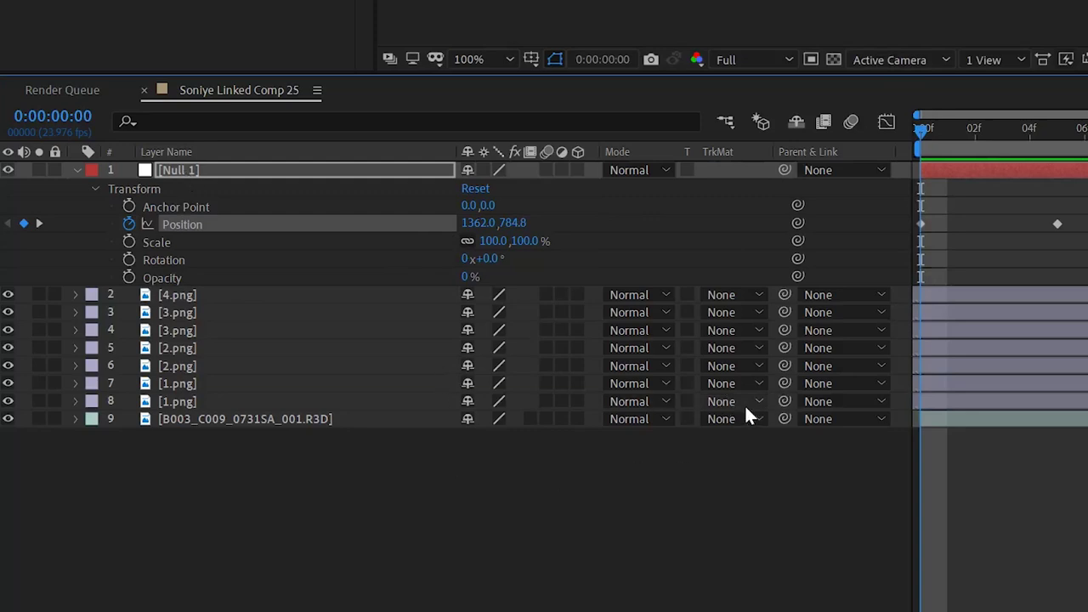
drag(784, 401, 167, 168)
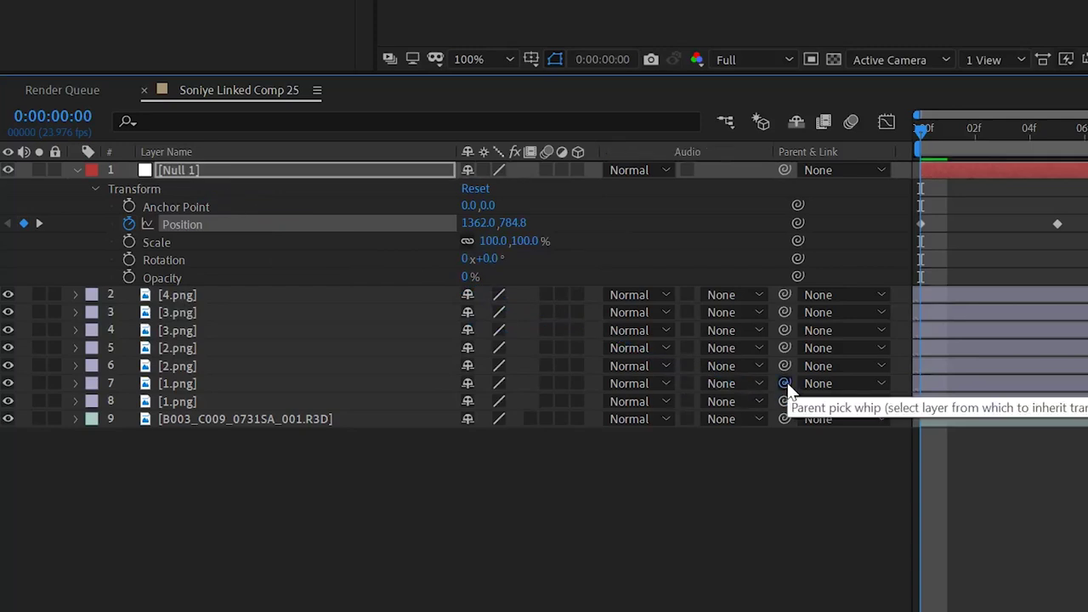
drag(782, 384, 176, 164)
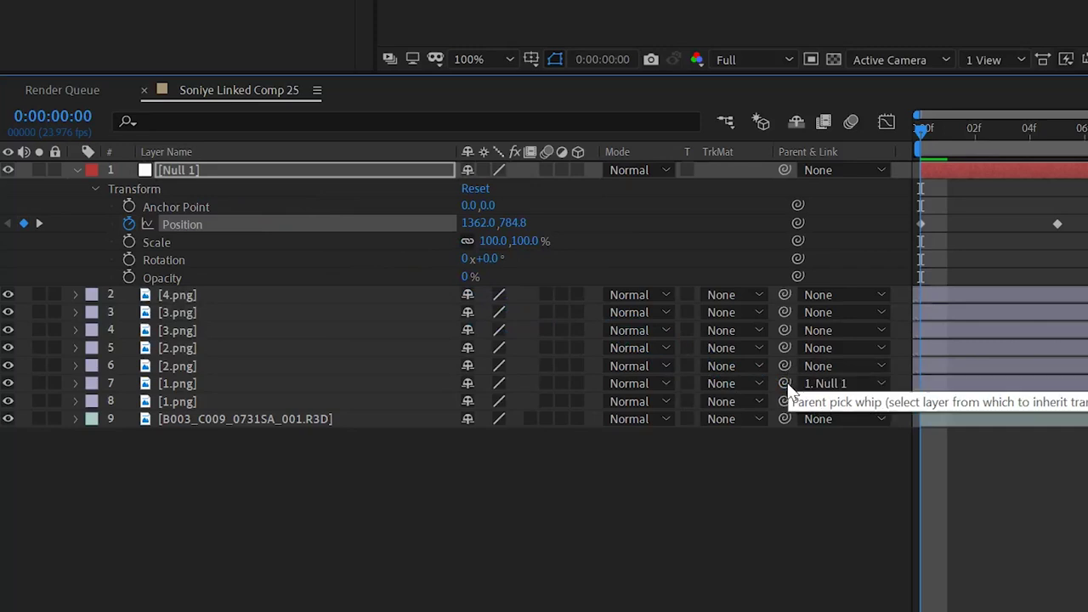
drag(784, 366, 183, 171)
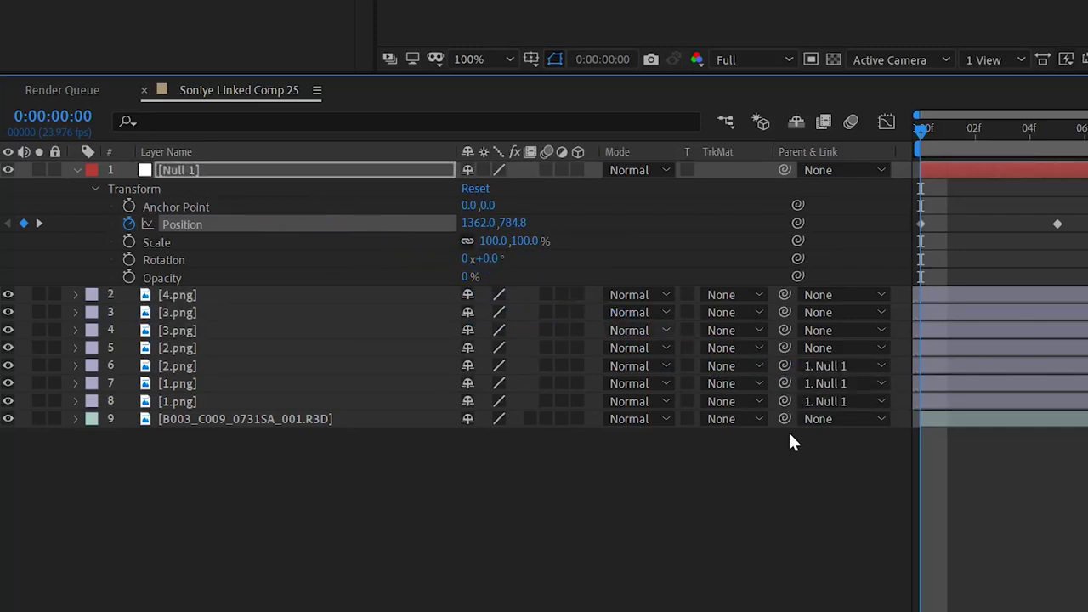
drag(784, 347, 187, 169)
drag(784, 330, 181, 169)
drag(784, 312, 176, 170)
drag(784, 295, 173, 169)
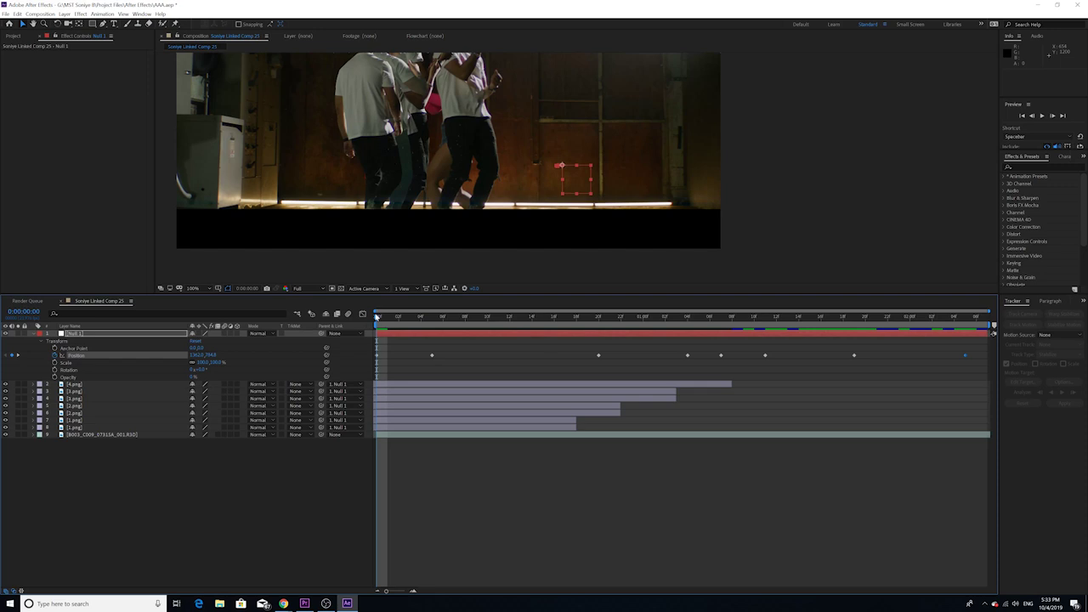
- Preview the composition to check how the parented clones follow the camera movement, and return to the first frame
mouse_move(394, 323)
mouse_down()
mouse_move(500, 318)
mouse_move(566, 333)
mouse_move(409, 332)
mouse_up()
drag(369, 174, 382, 208)
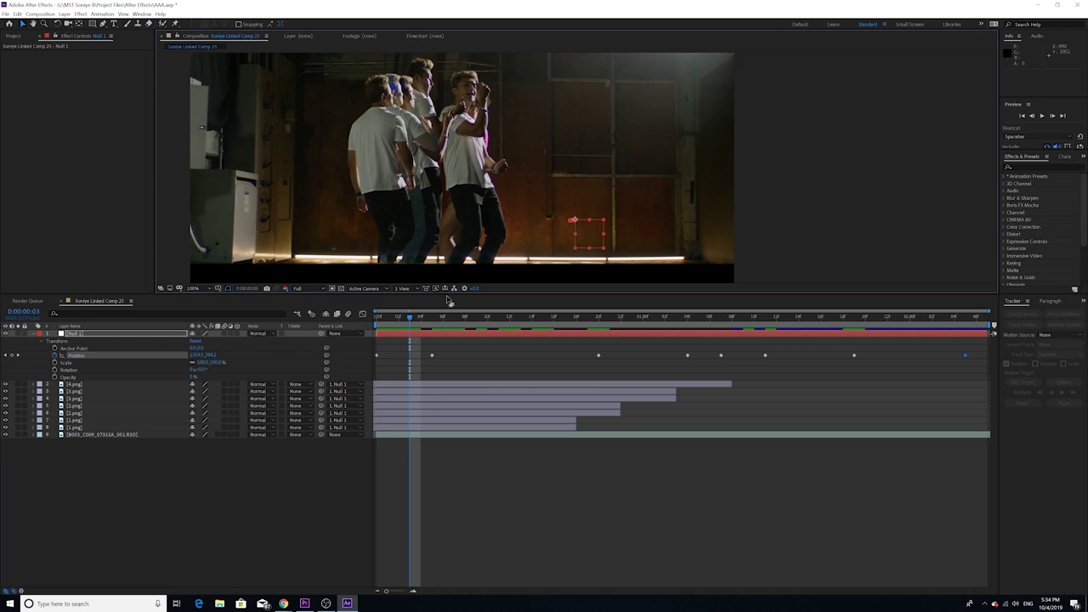
drag(408, 320, 481, 317)
key(space)
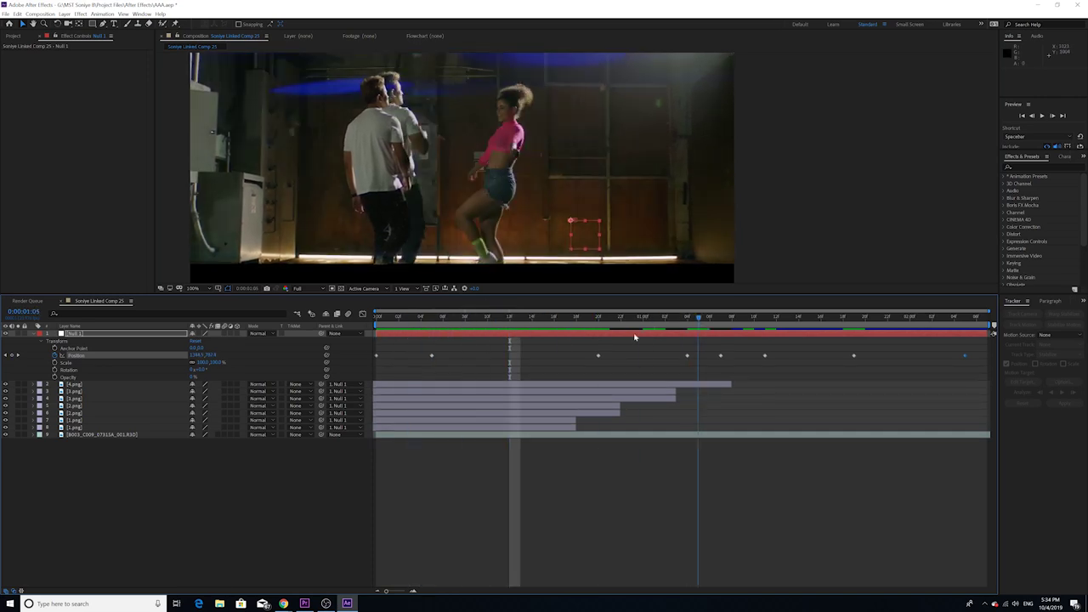
key(space)
drag(431, 320, 305, 370)
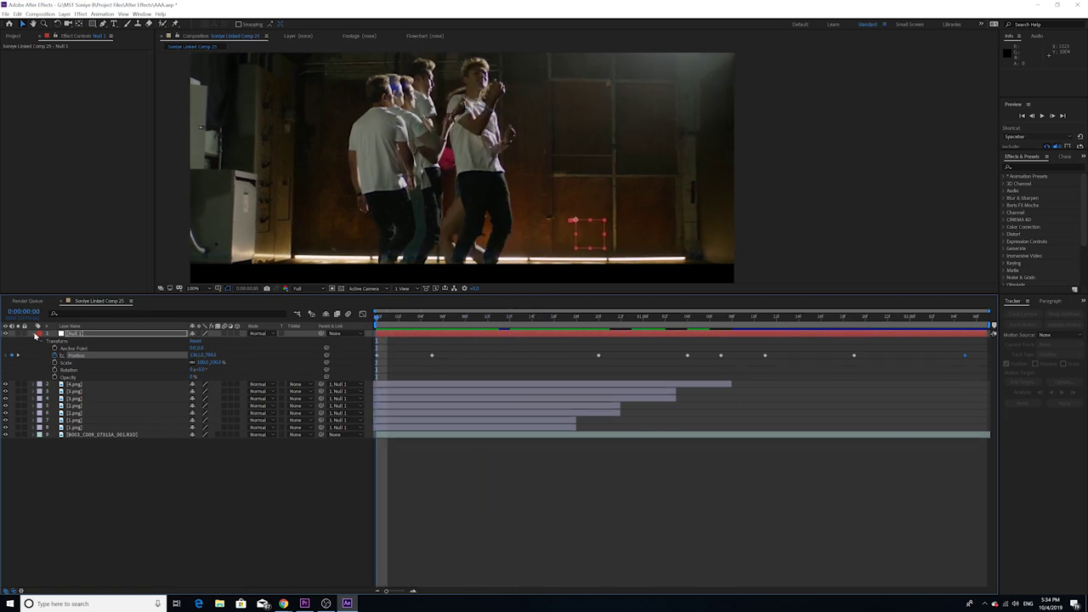
- Collapse the null object's properties and show the transform properties of the 4.png layer with its Mask 1 settings collapsed
click(36, 335)
click(76, 341)
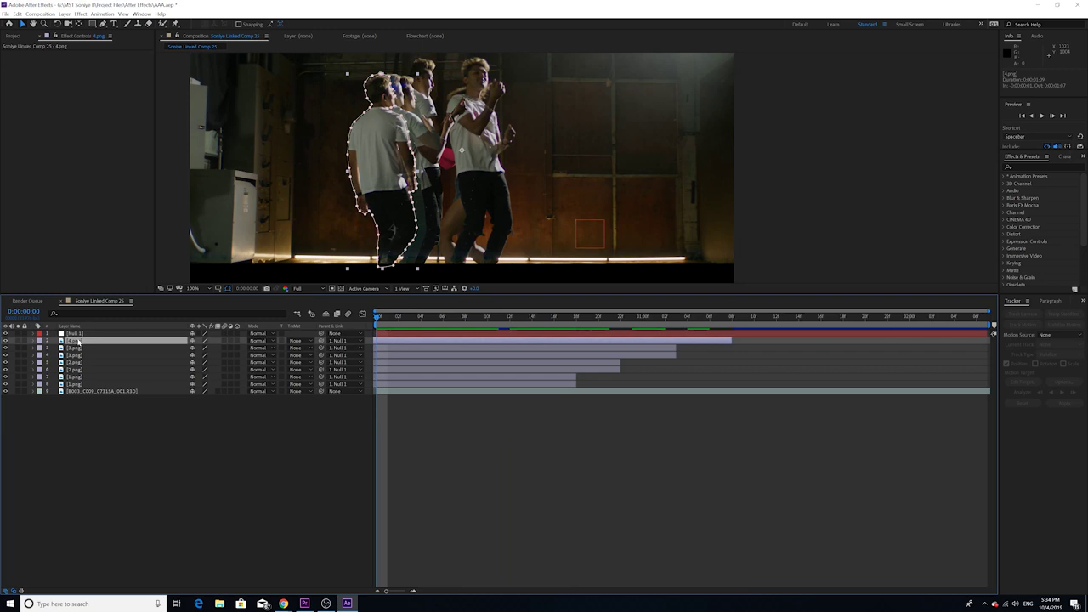
click(36, 340)
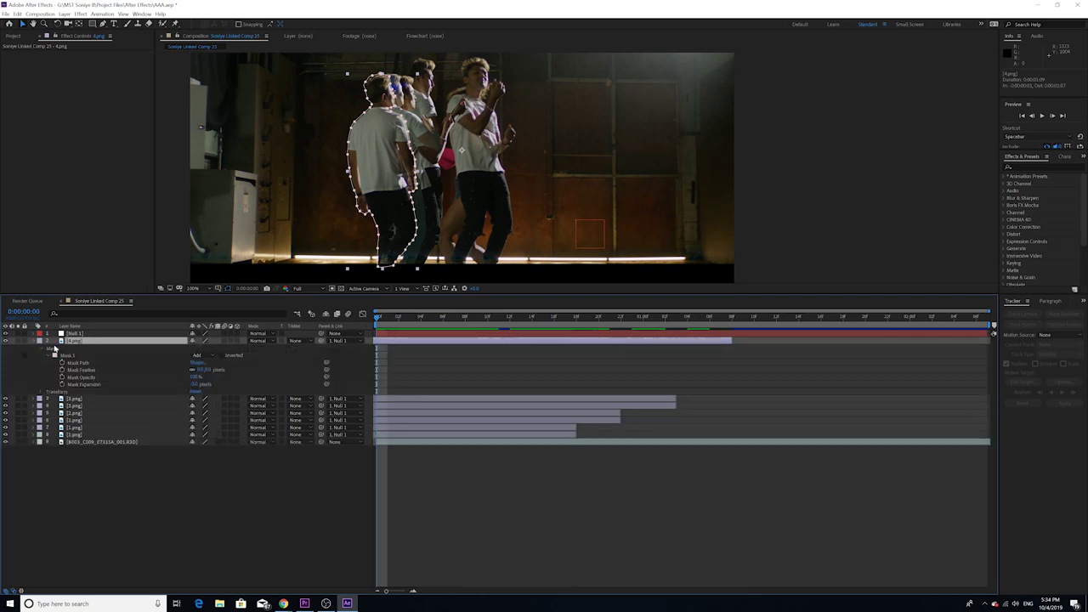
mouse_move(388, 317)
mouse_down()
mouse_move(425, 319)
mouse_move(427, 333)
mouse_move(399, 333)
mouse_up()
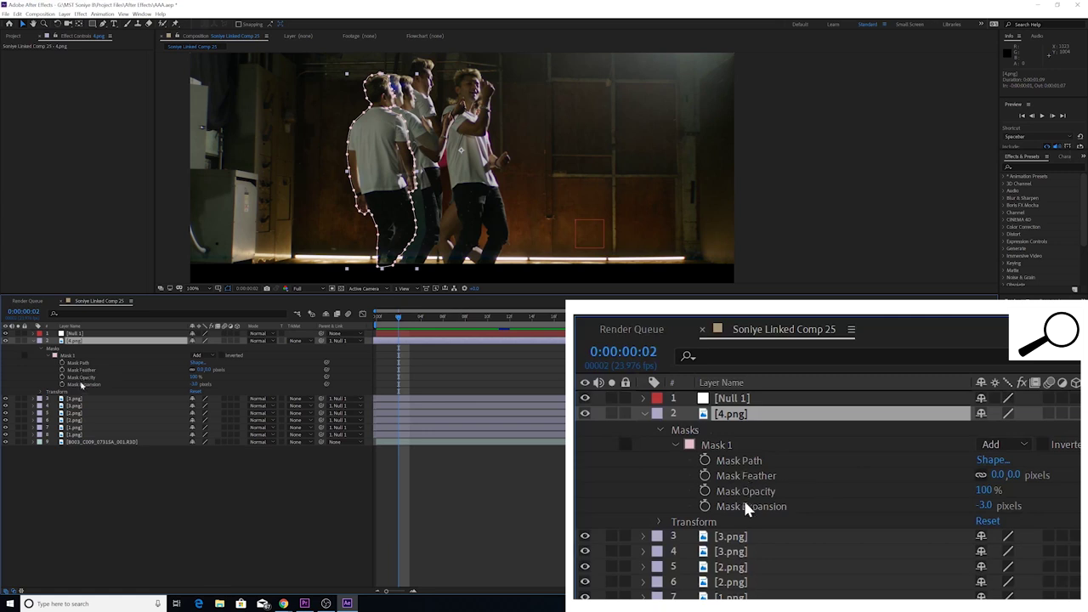
click(81, 383)
click(51, 356)
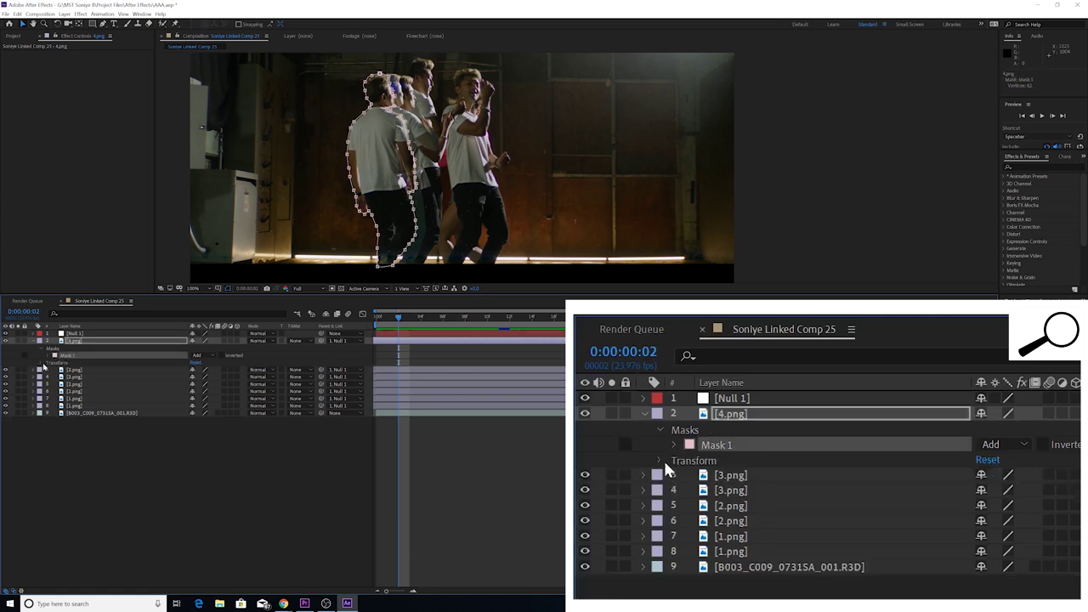
click(43, 363)
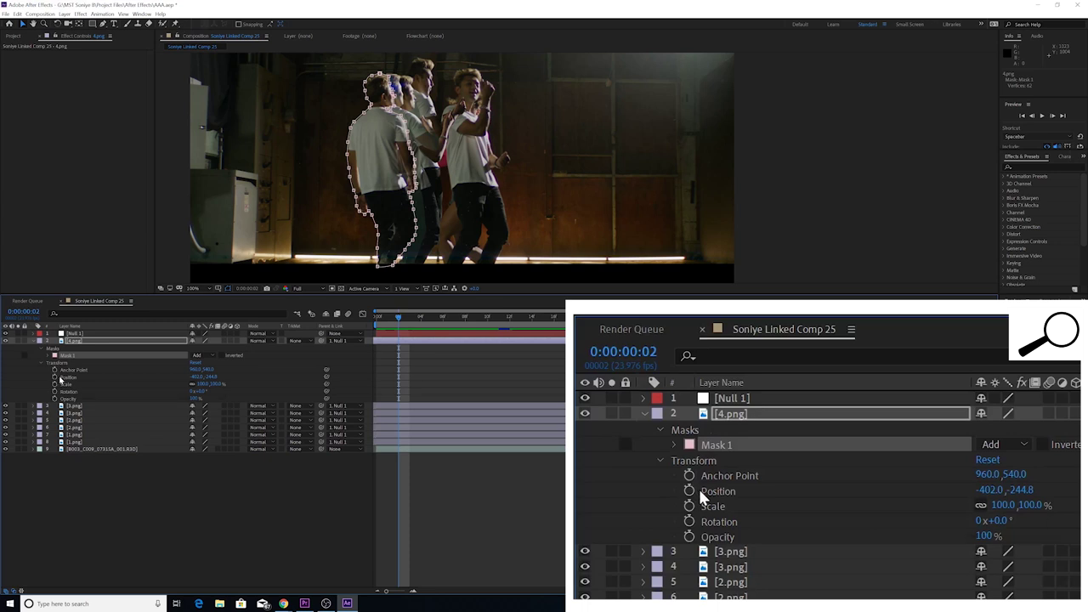
- Animate the 4.png layer's position from the first frame with a slight shift to the right, placing the end keyframe at 0:00:01:06
drag(401, 321, 376, 323)
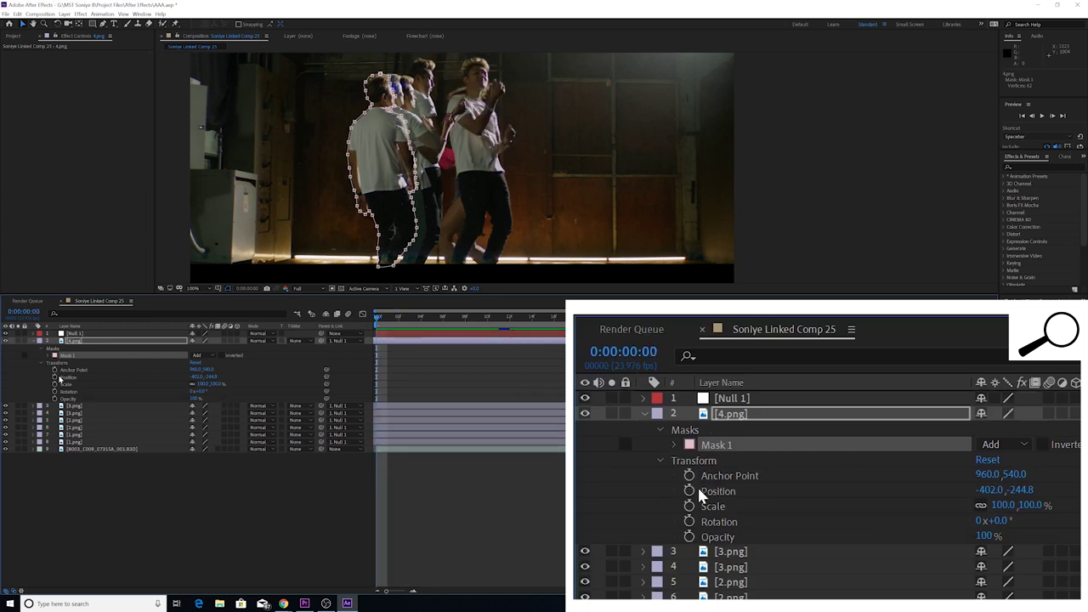
click(56, 377)
drag(382, 327, 487, 321)
drag(197, 377, 216, 376)
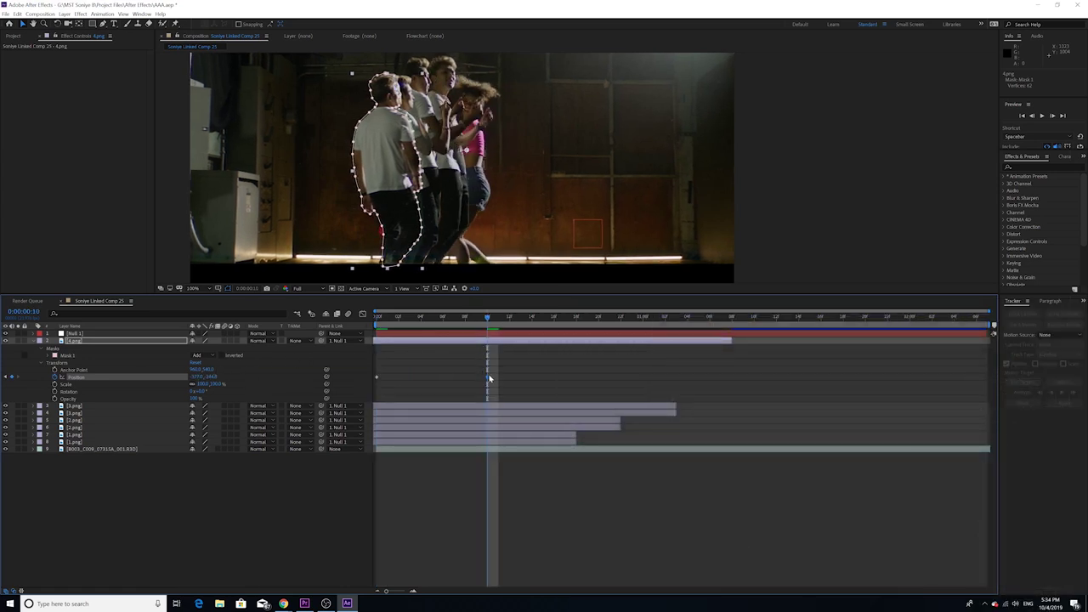
drag(487, 380, 709, 378)
- Play back the composition to check the drift of the 4.png clone, and go to its end keyframe at 0:00:01:06
key(Home)
key(space)
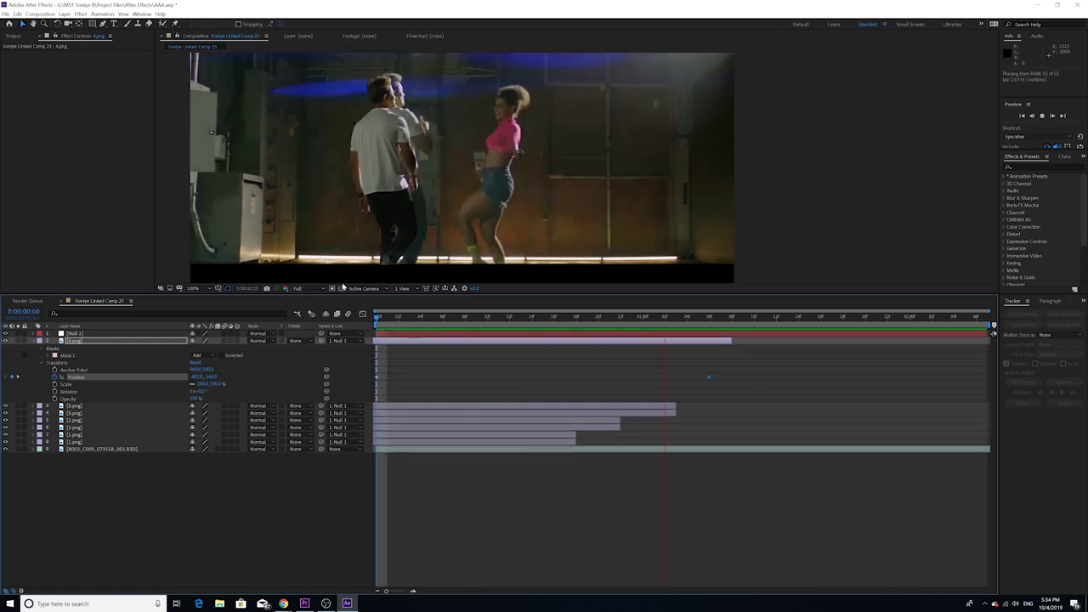
key(space)
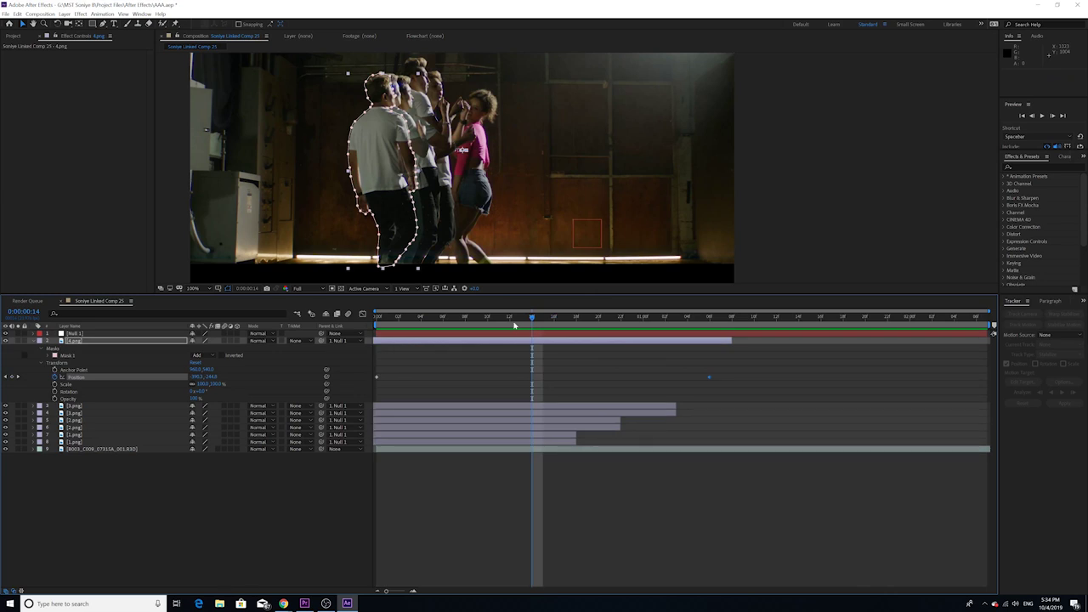
key(space)
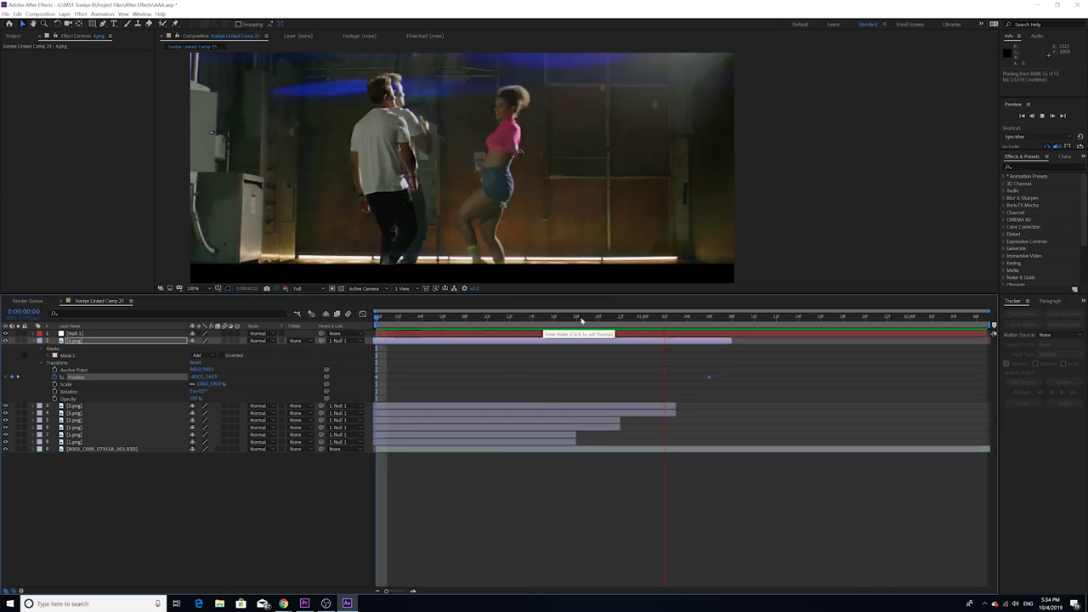
key(space)
key(Page_Down)
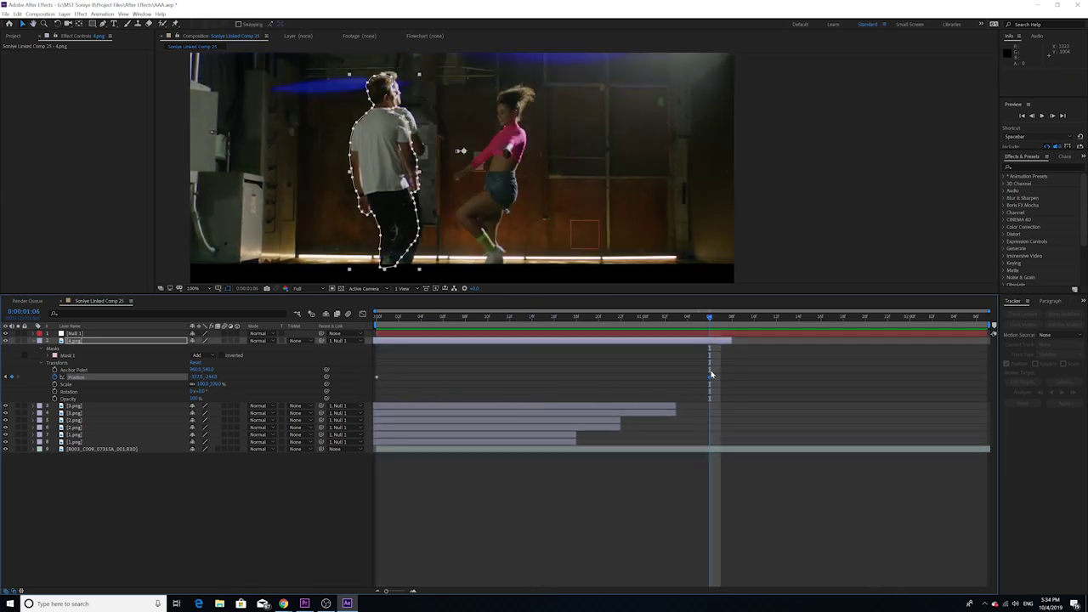
- Keyframe the 4.png layer's position slightly further left at 0:00:01:02, and play back the composition to check the drift
click(665, 326)
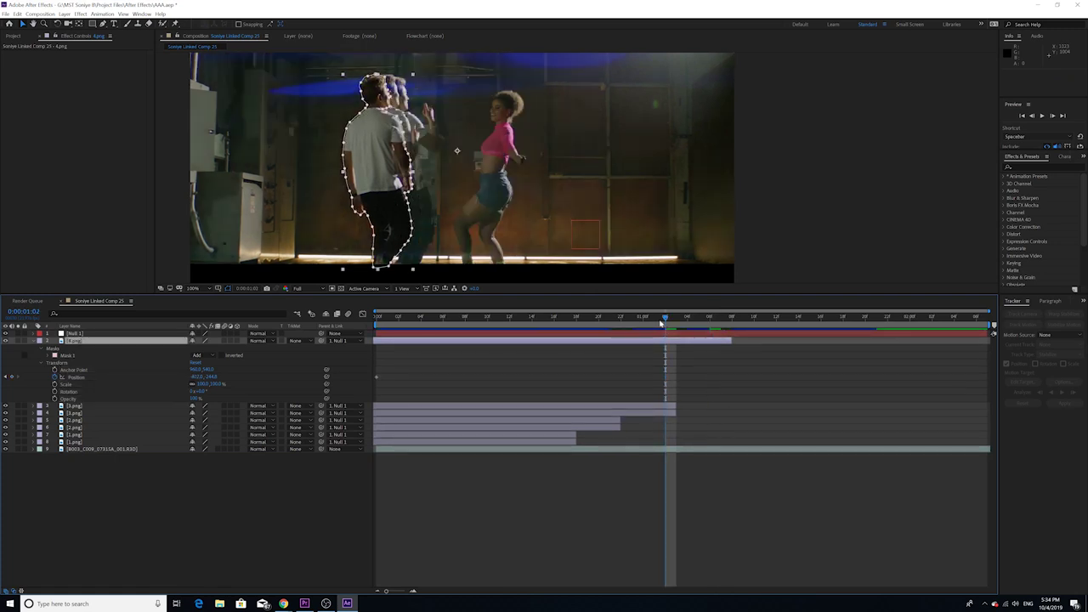
drag(194, 380, 190, 383)
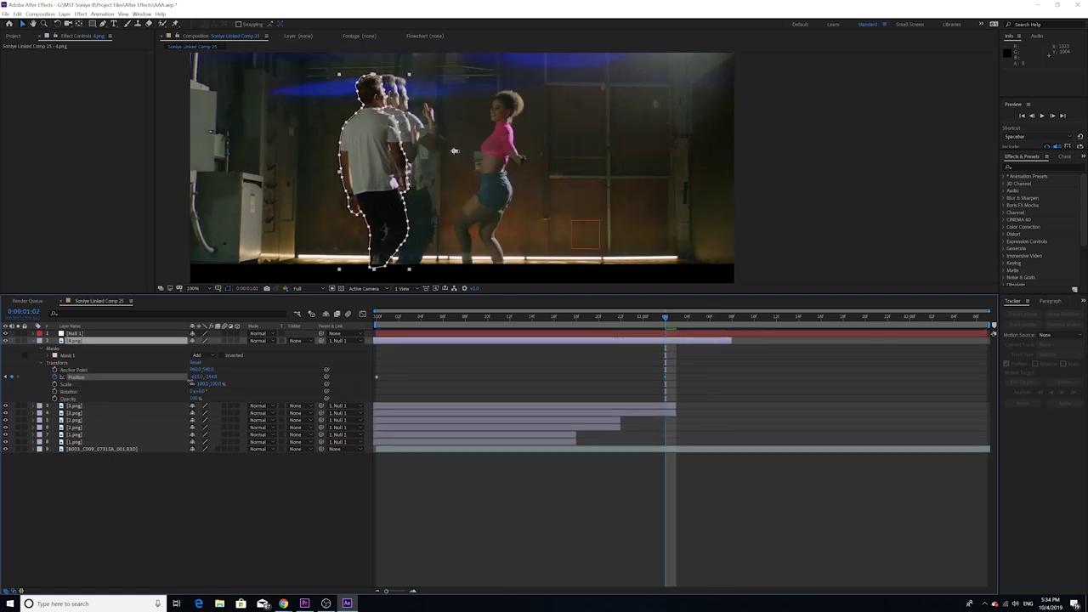
click(375, 326)
key(space)
key(space)
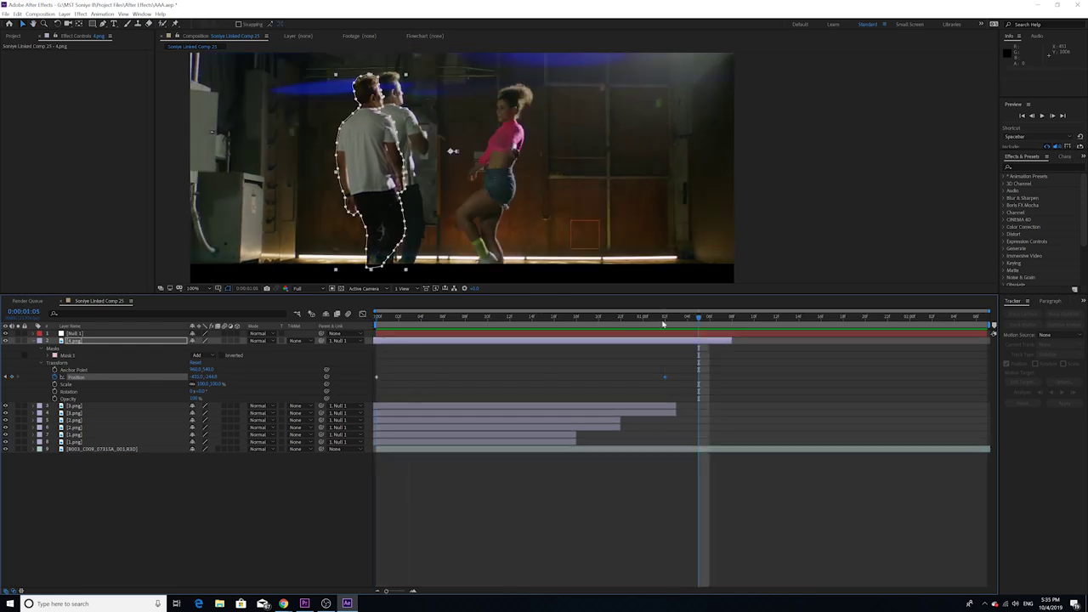
- Fine-tune the 4.png layer's horizontal position at the 0:00:01:02 keyframe, shifting it slightly back to the right and previewing between adjustments
drag(682, 321, 668, 328)
key(ctrl+z)
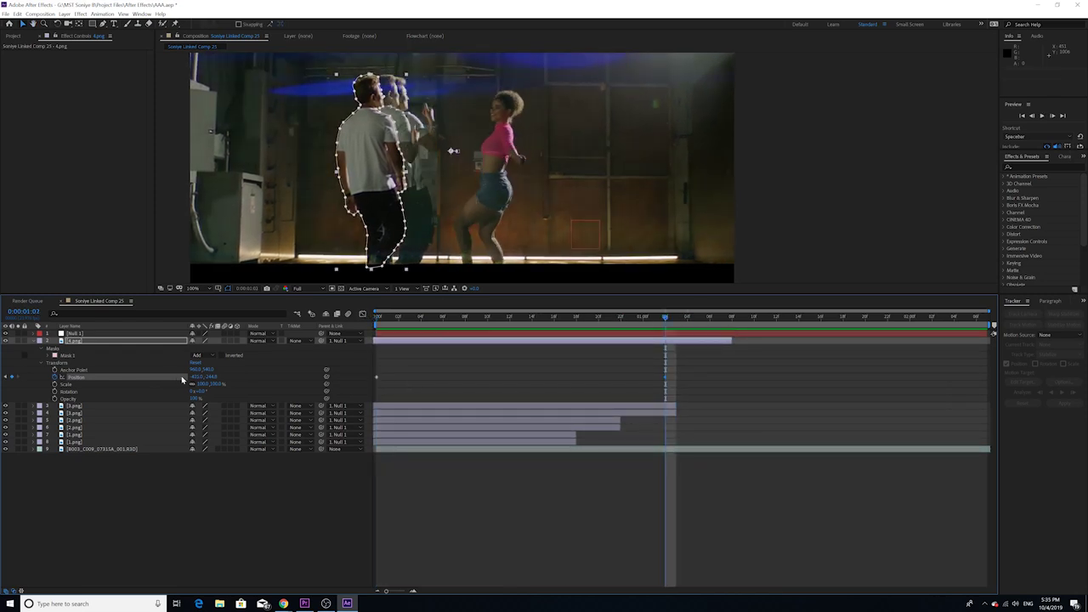
drag(197, 377, 199, 376)
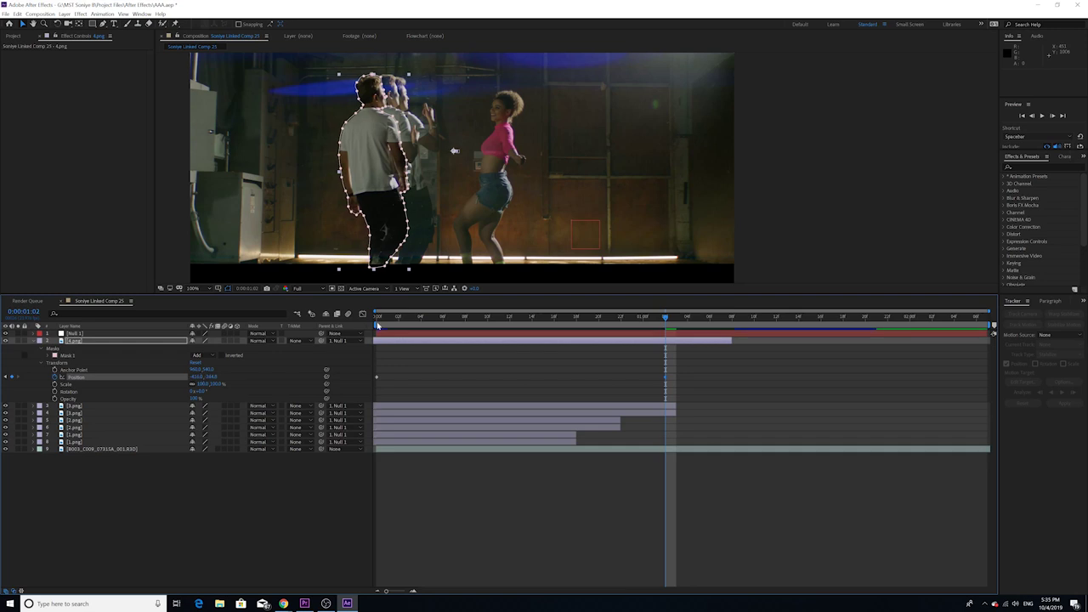
key(space)
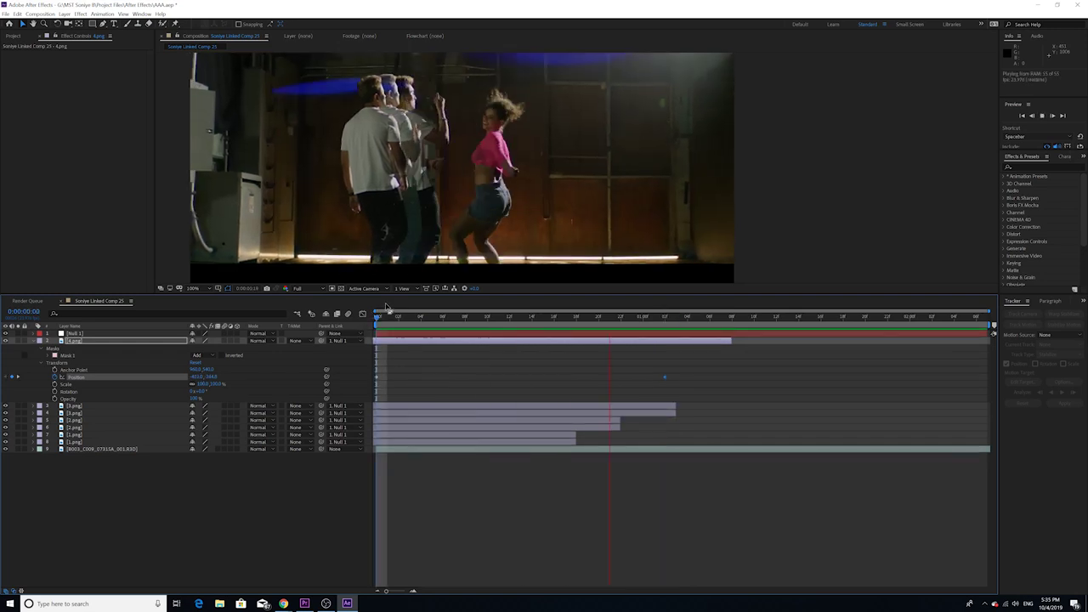
drag(420, 323, 677, 347)
key(space)
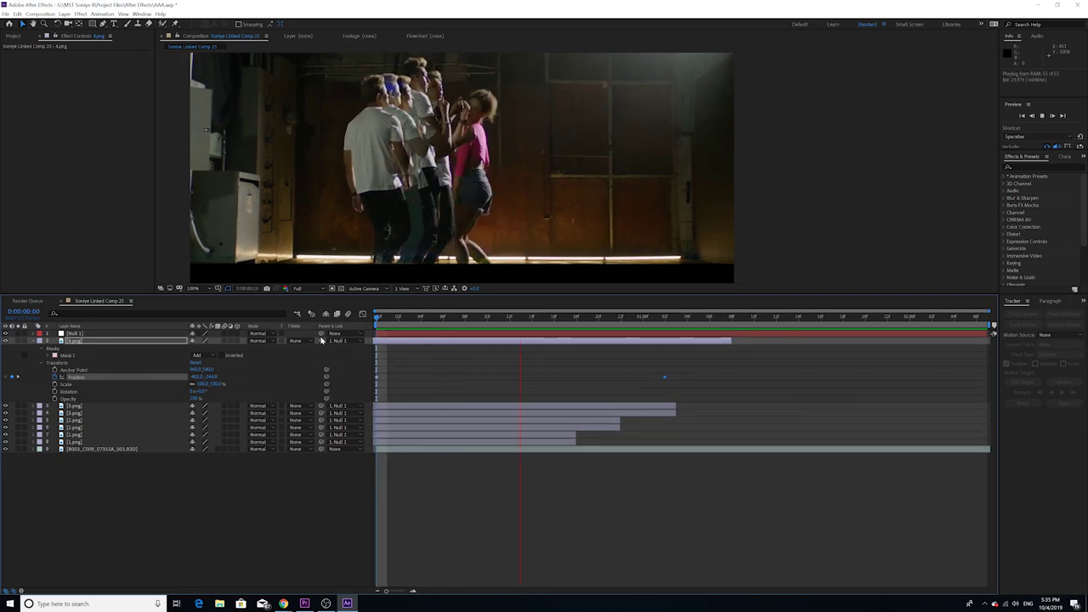
key(space)
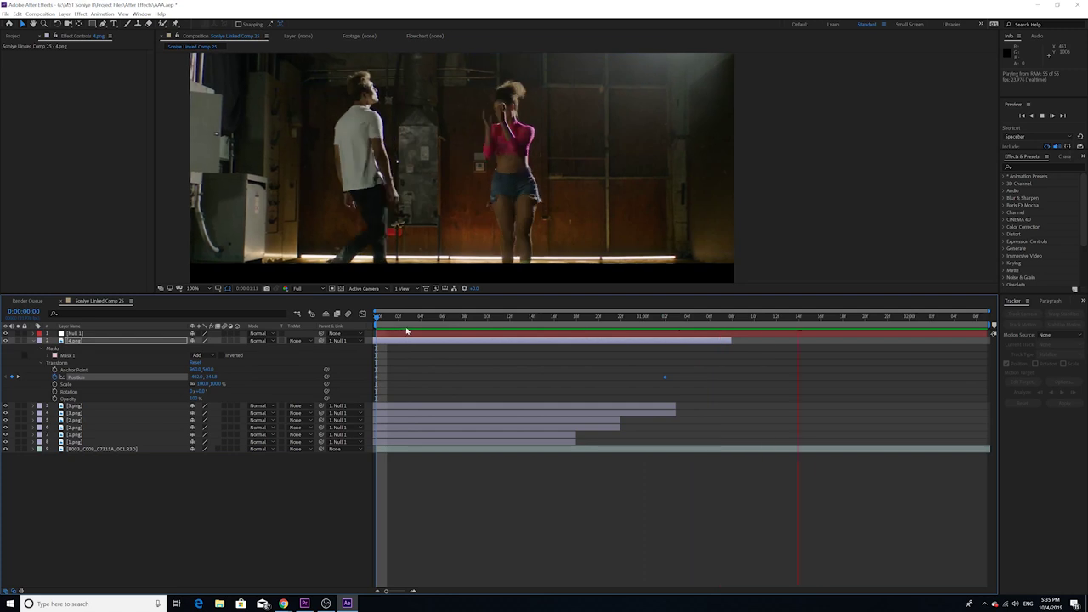
drag(637, 320, 666, 352)
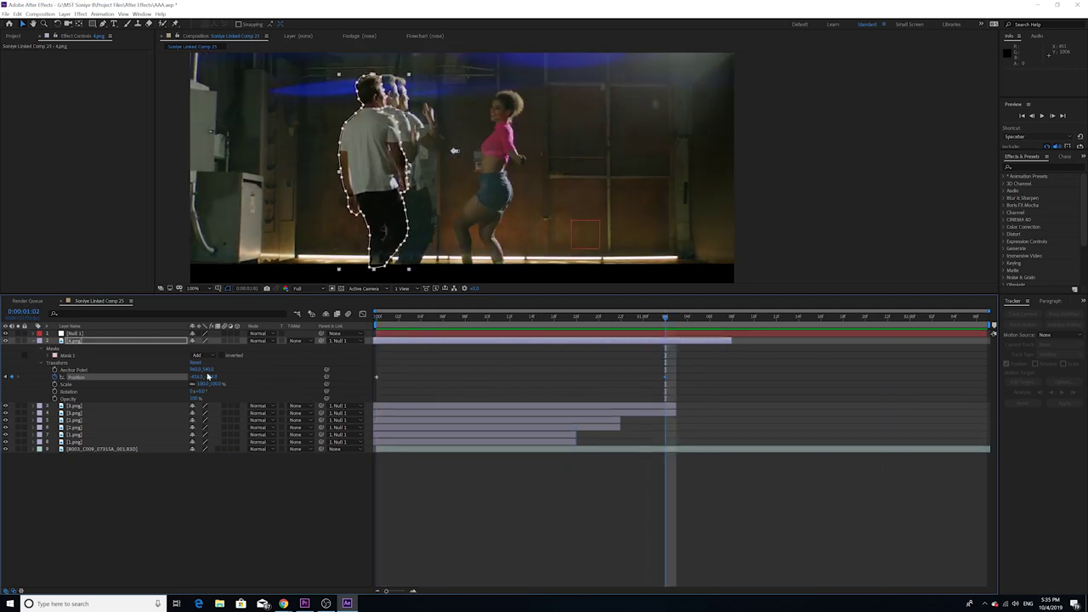
drag(198, 376, 194, 379)
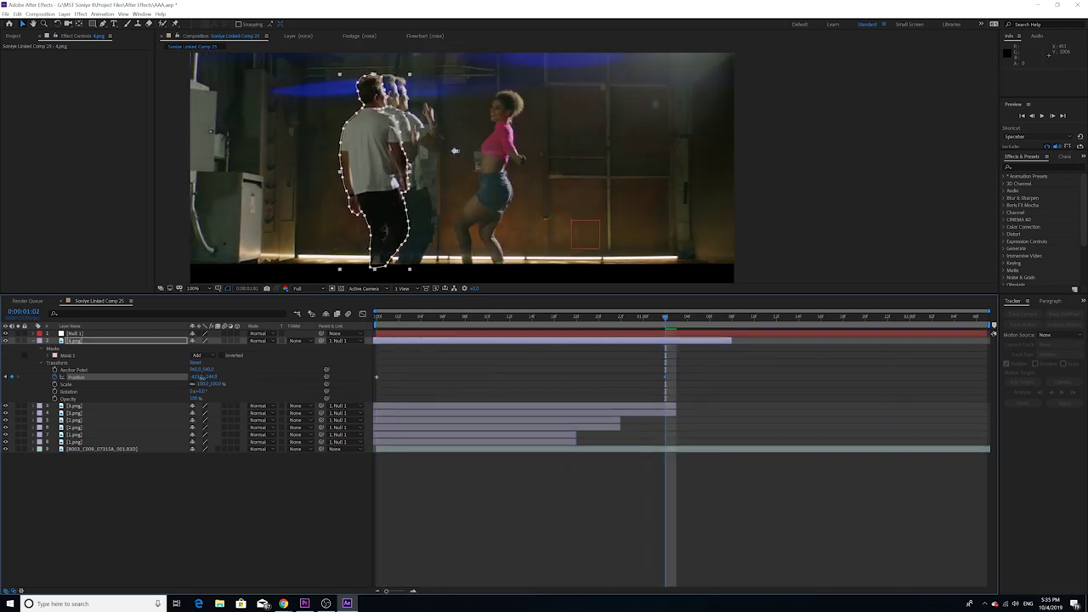
- Play back the composition from the first frame to check how all the clones move with the shot
key(space)
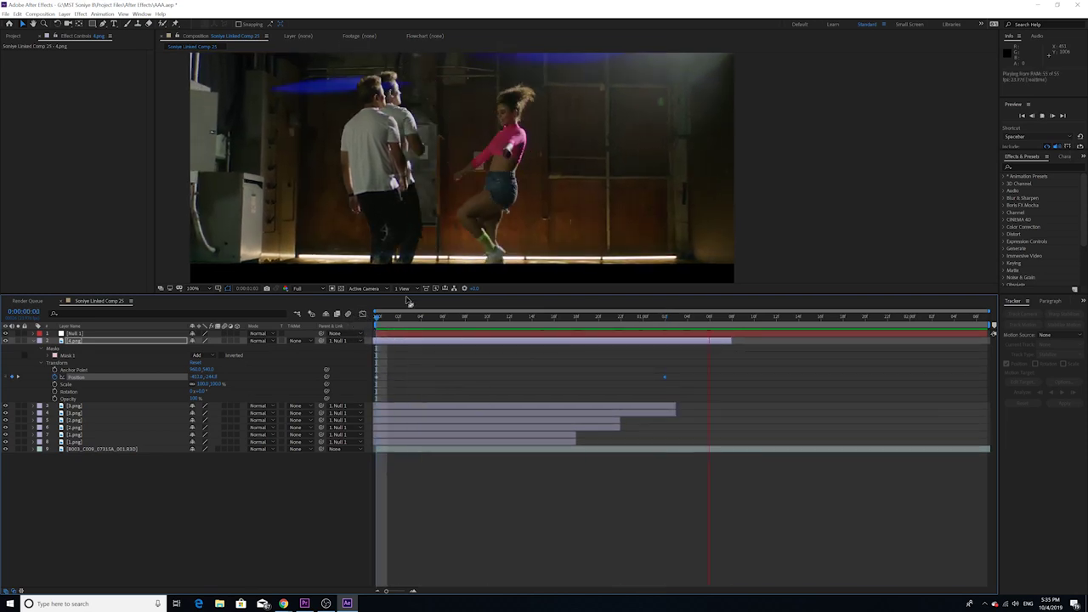
key(space)
key(space)
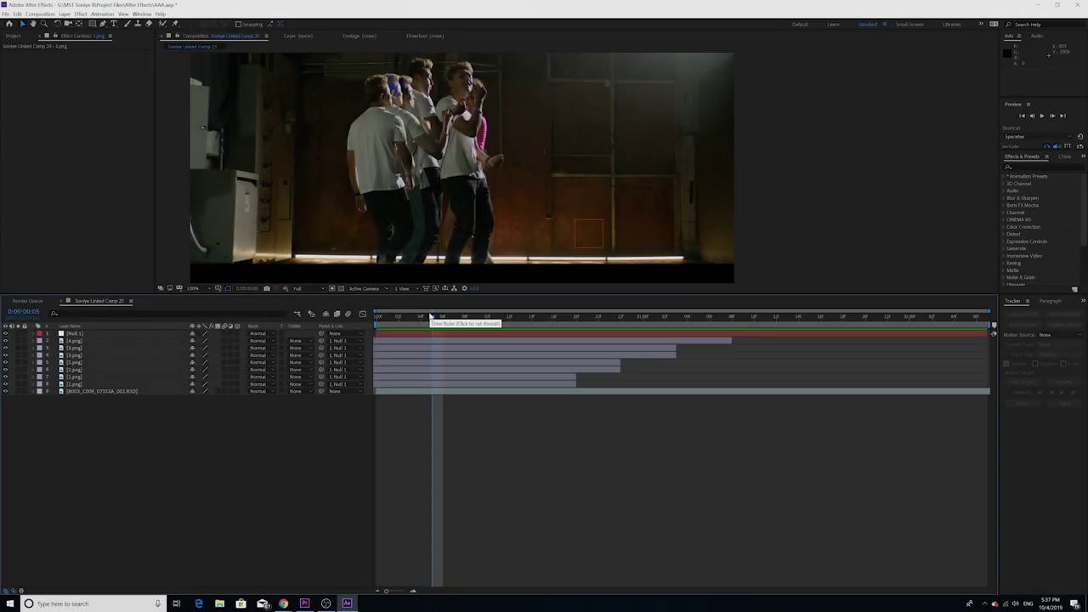
drag(429, 322, 371, 326)
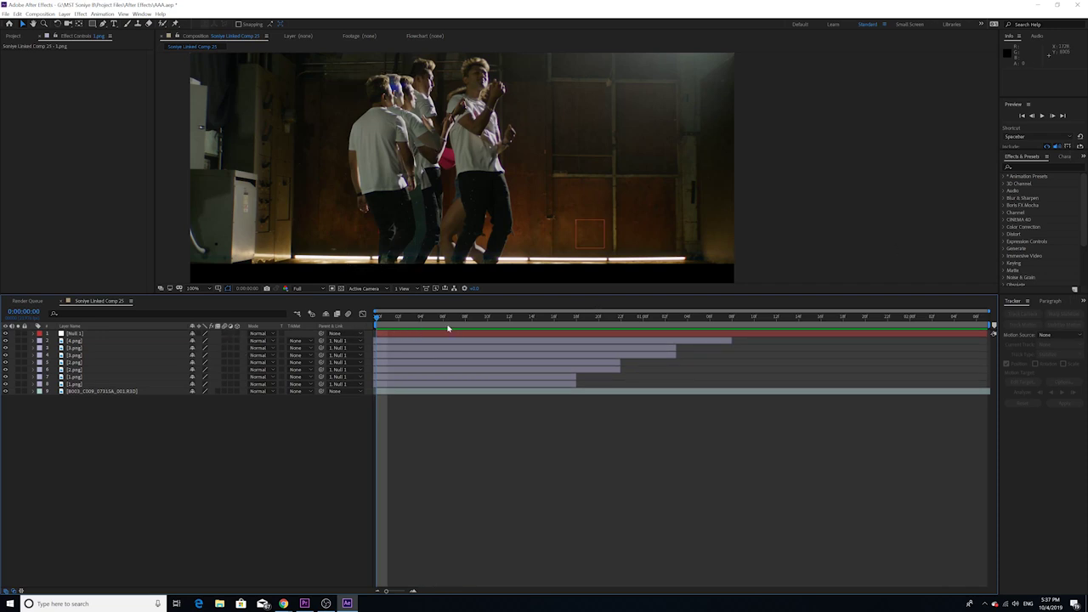
key(space)
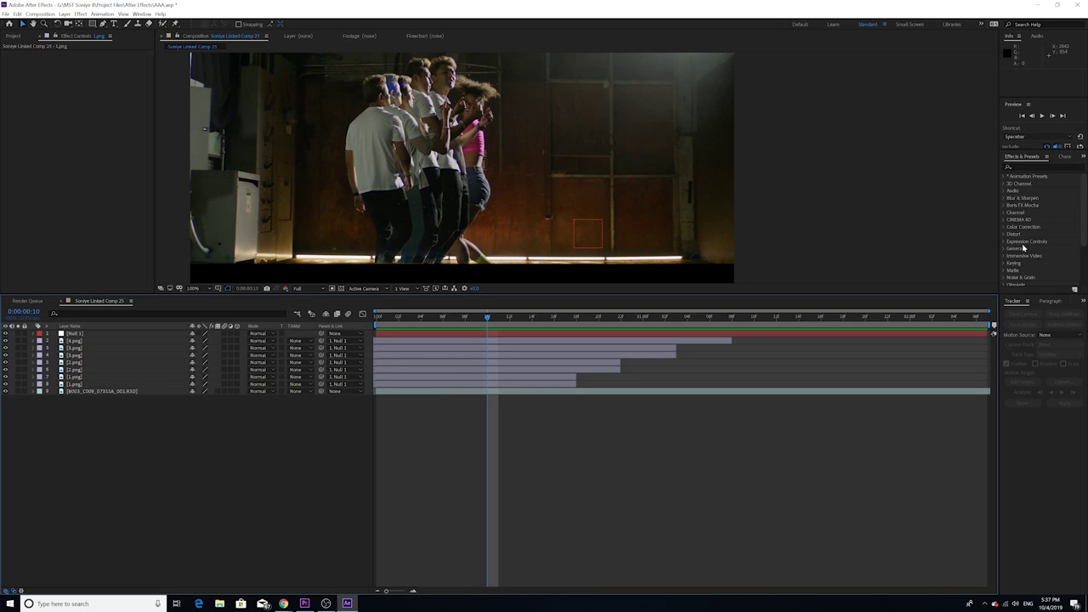
- Search the effects for "blur" and apply Gaussian Blur to the 4.png layer
click(1033, 166)
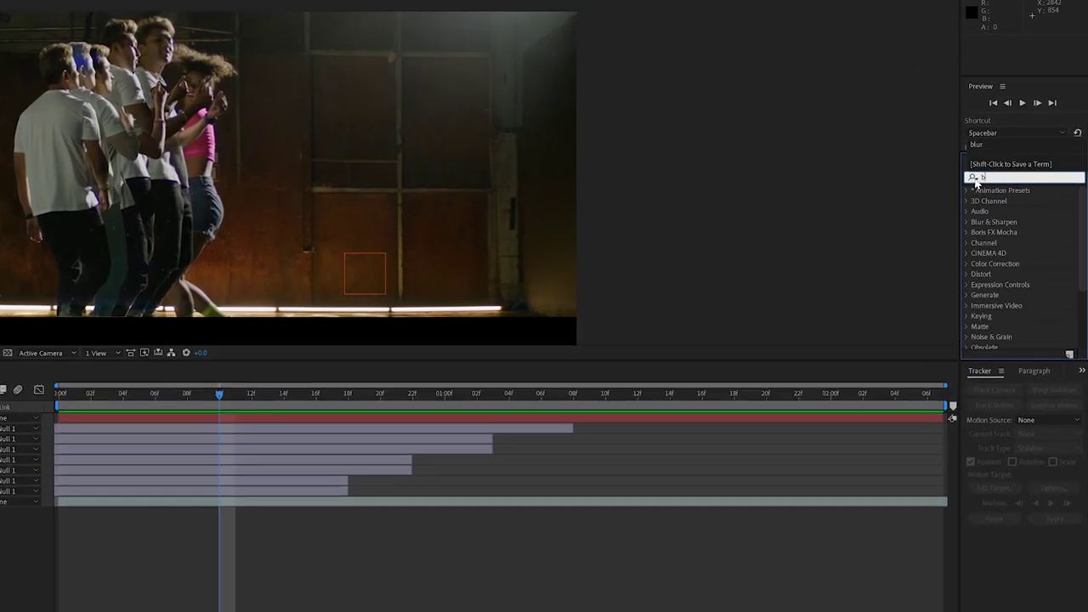
text(blur)
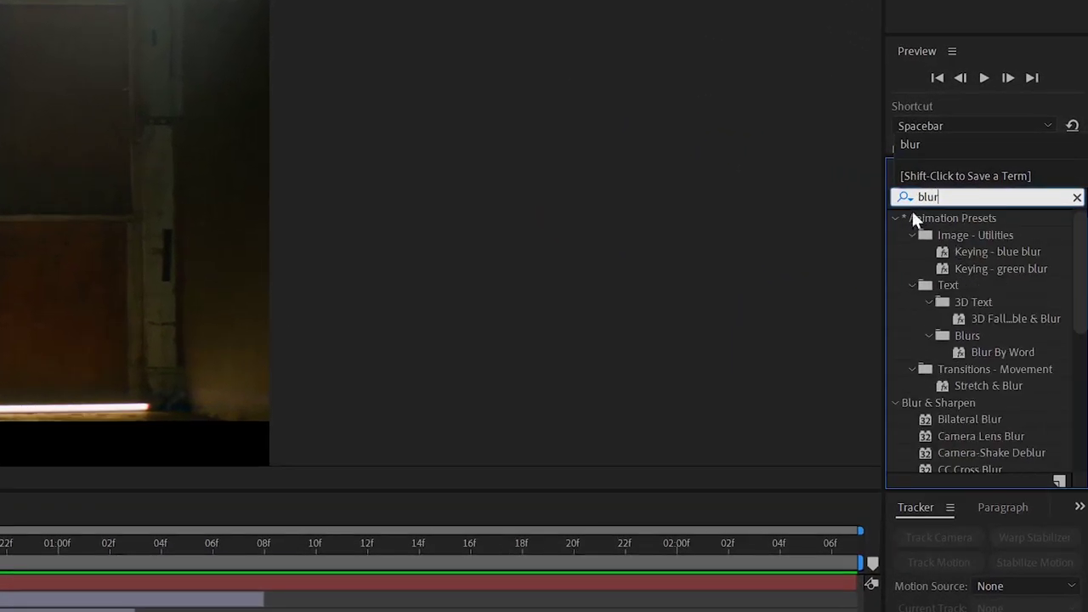
scroll(982, 407, down, 5)
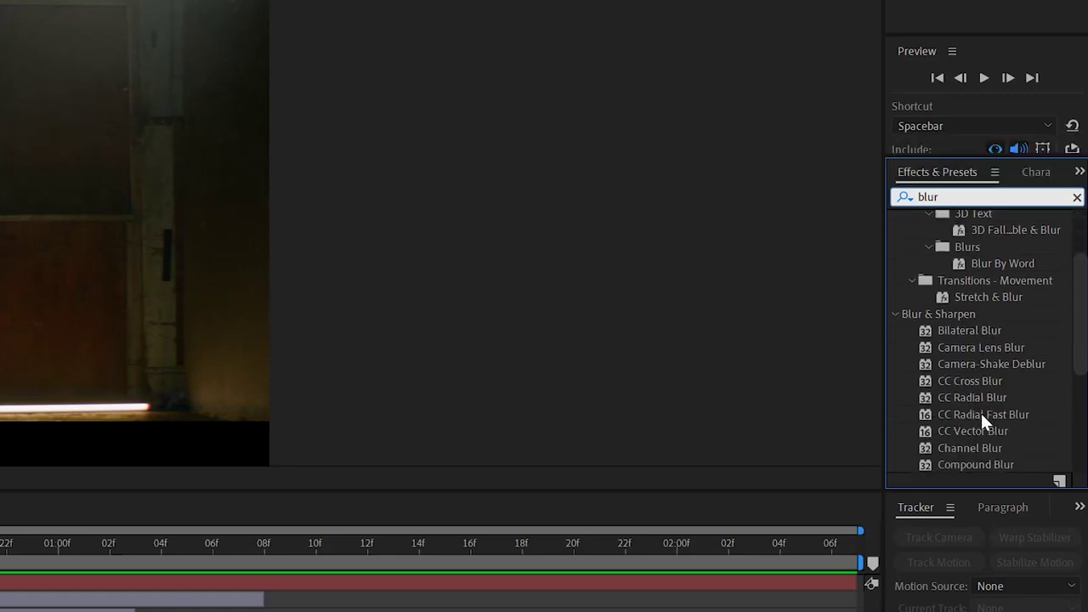
drag(968, 424, 1049, 266)
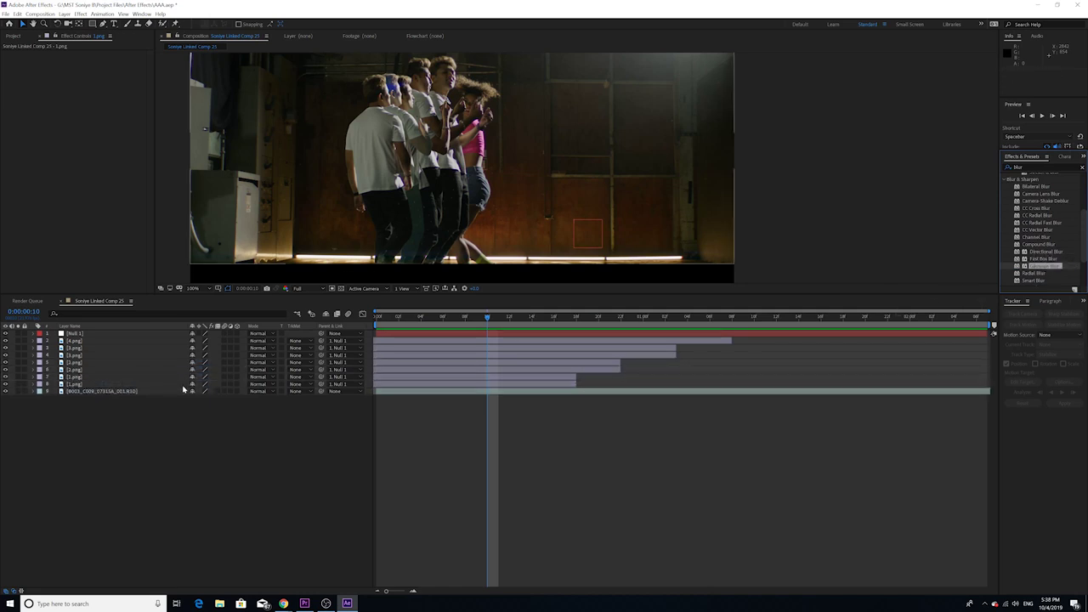
click(76, 385)
click(73, 340)
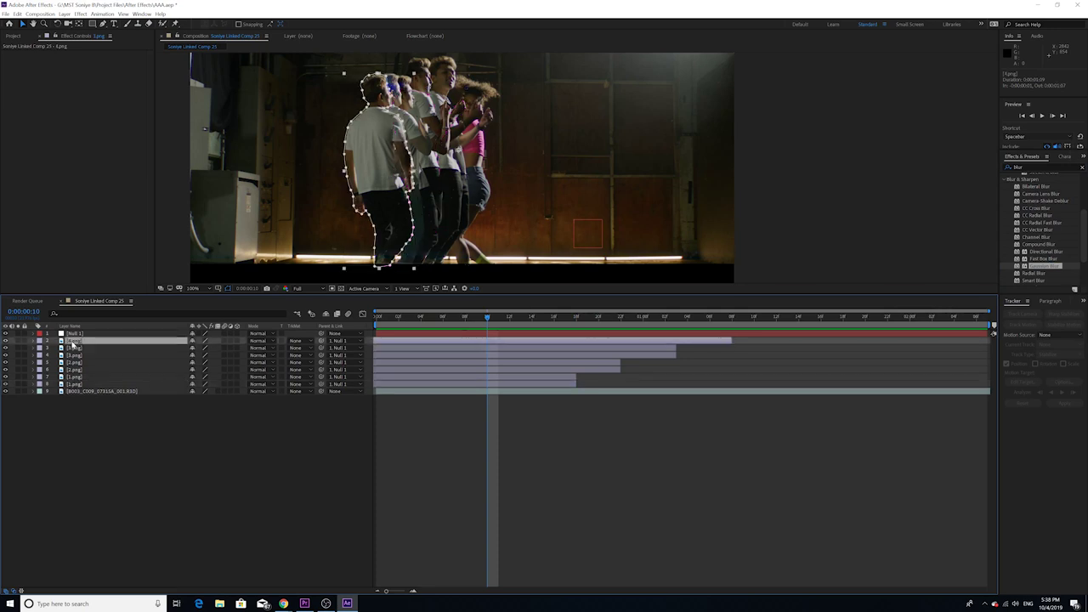
drag(1047, 269, 73, 342)
- Start keyframing the Gaussian Blur's Blurriness on the 4.png layer at the first frame, with a value of about 14
click(34, 341)
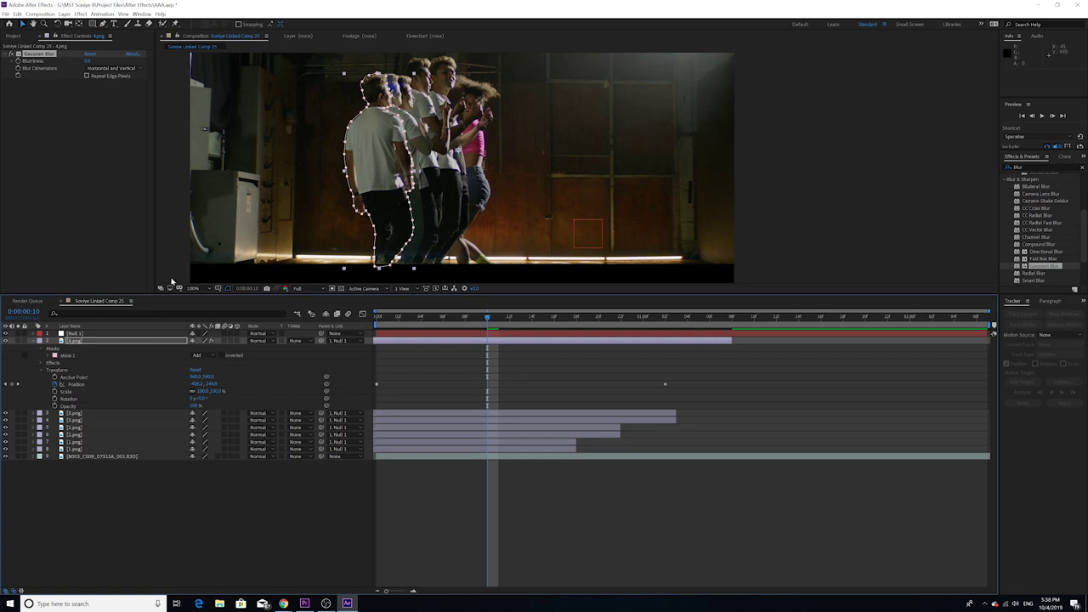
drag(418, 316, 353, 340)
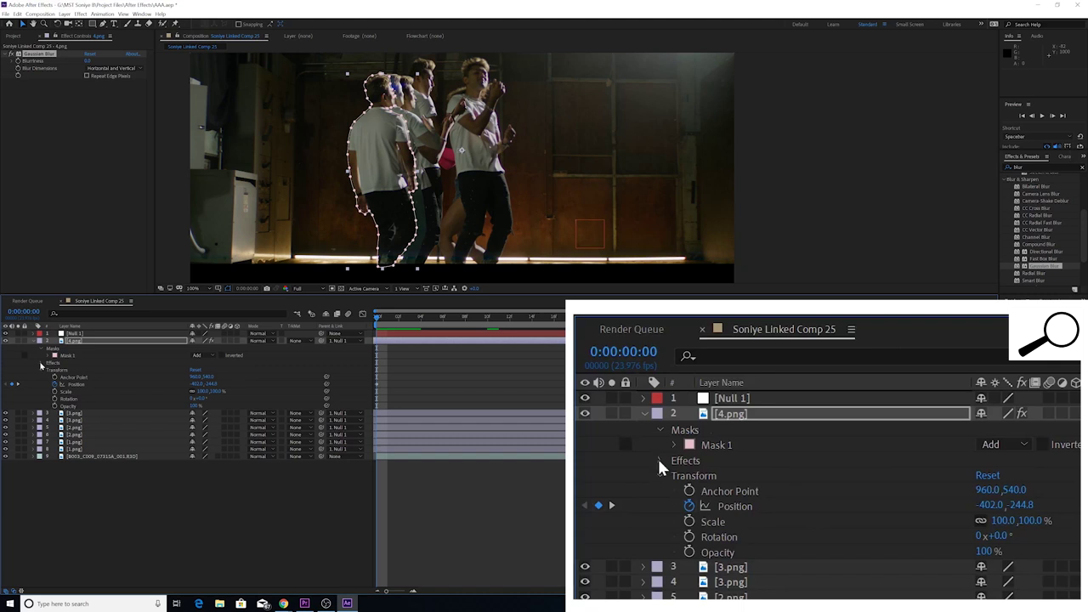
click(42, 361)
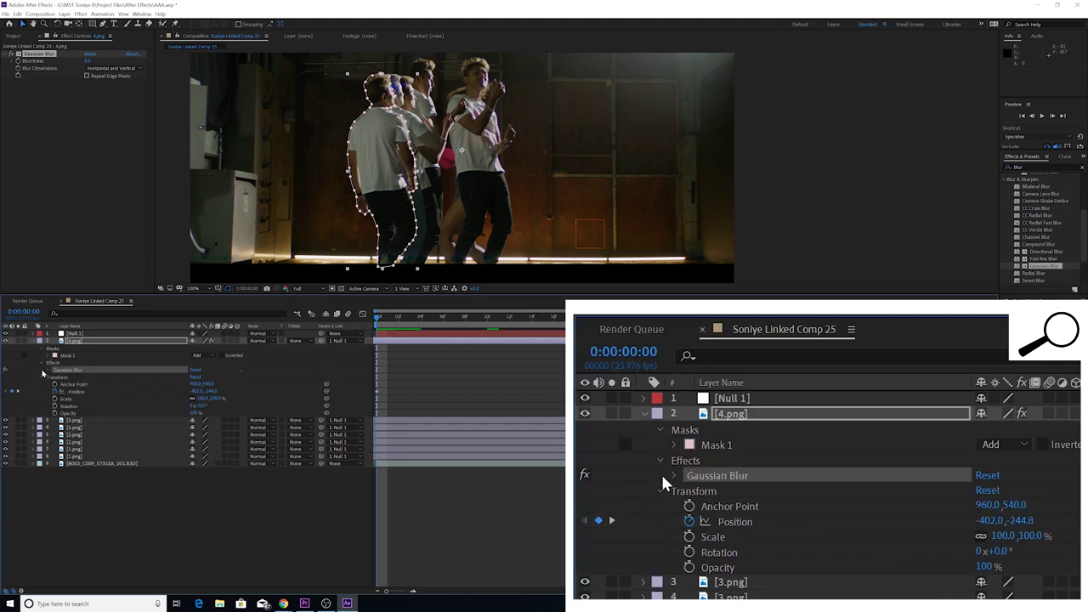
click(46, 369)
click(60, 376)
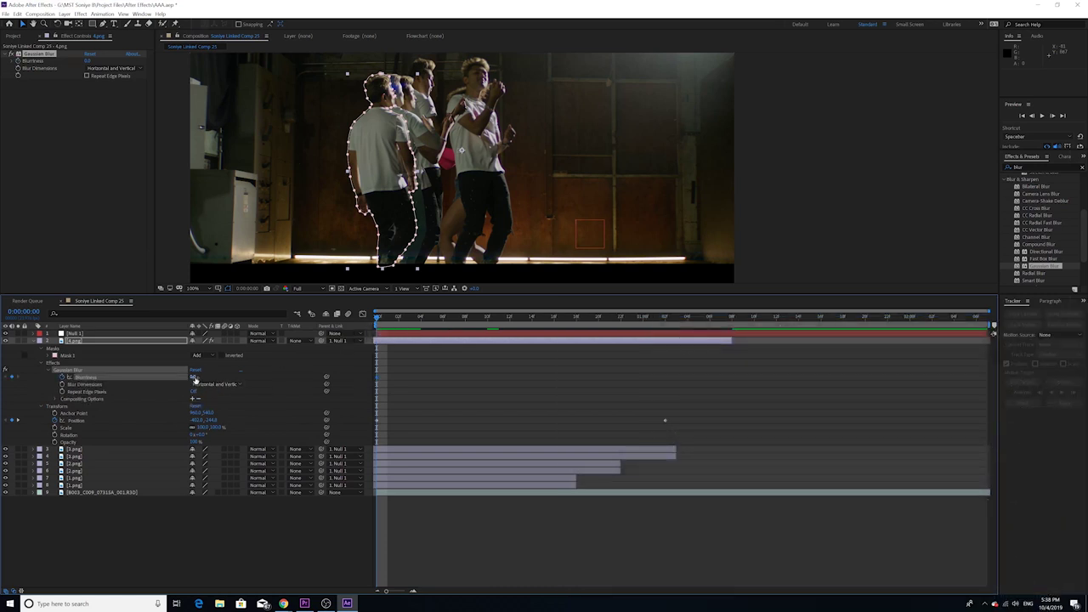
drag(197, 372, 240, 349)
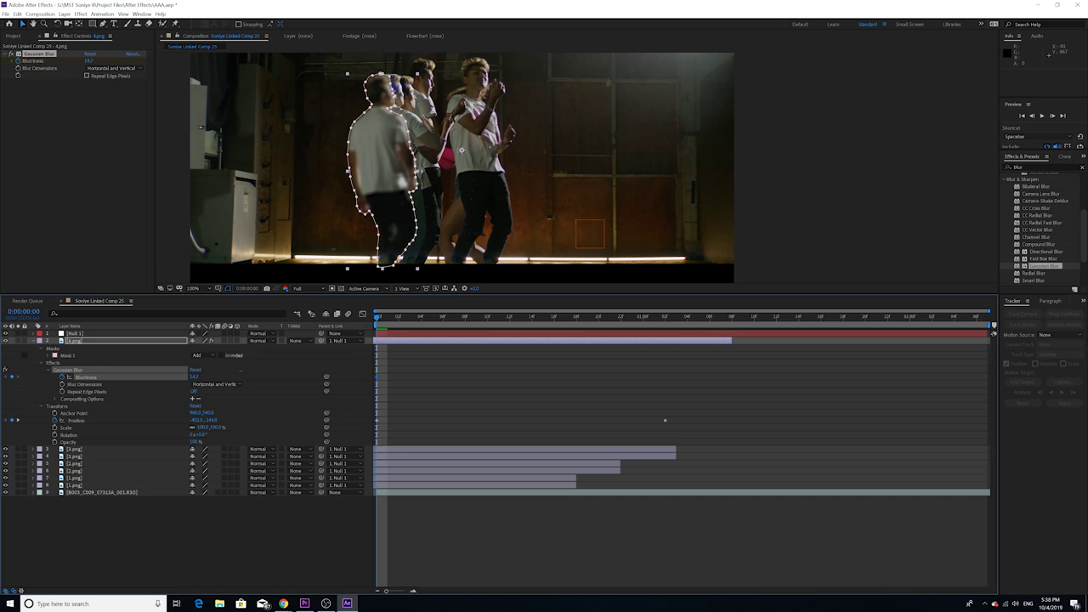
- Add a Blurriness keyframe of 0 on the 4.png layer, move it to the clip's end at 0:00:01:08, and preview the fade
key(space)
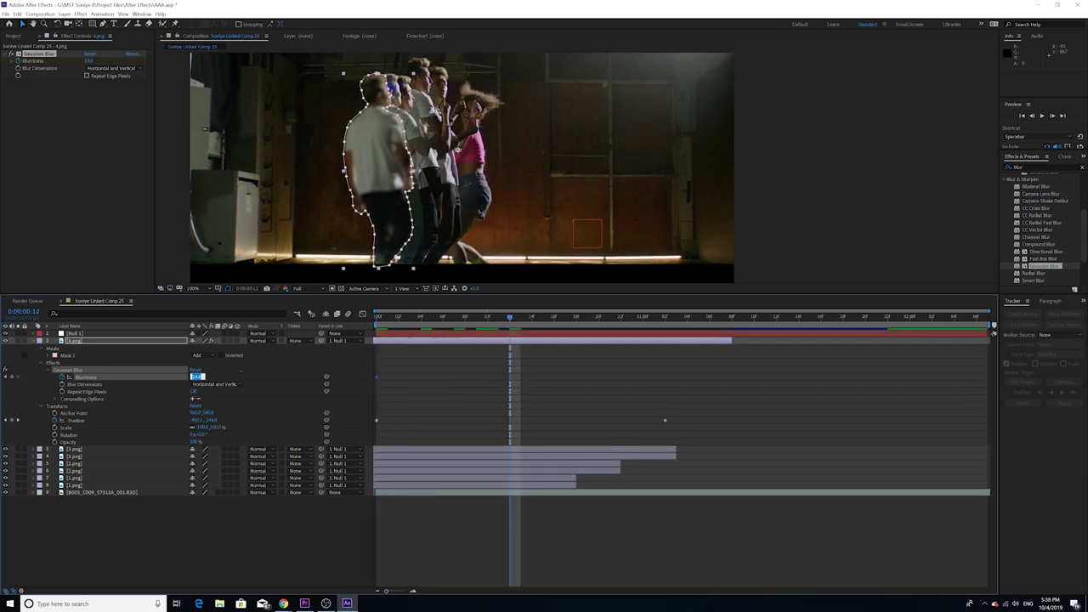
key(Return)
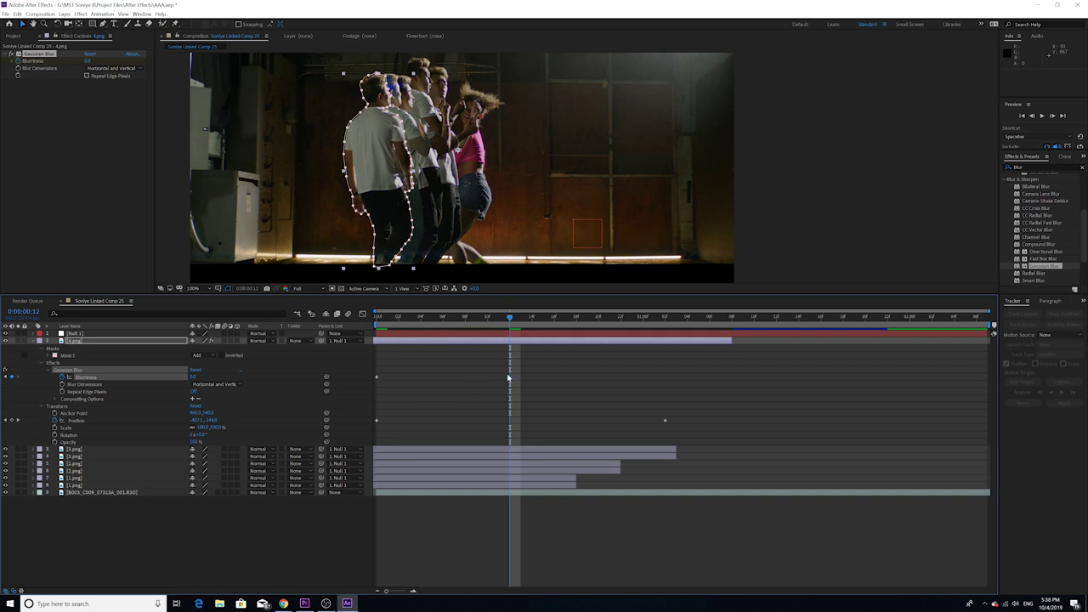
drag(510, 376, 731, 378)
key(space)
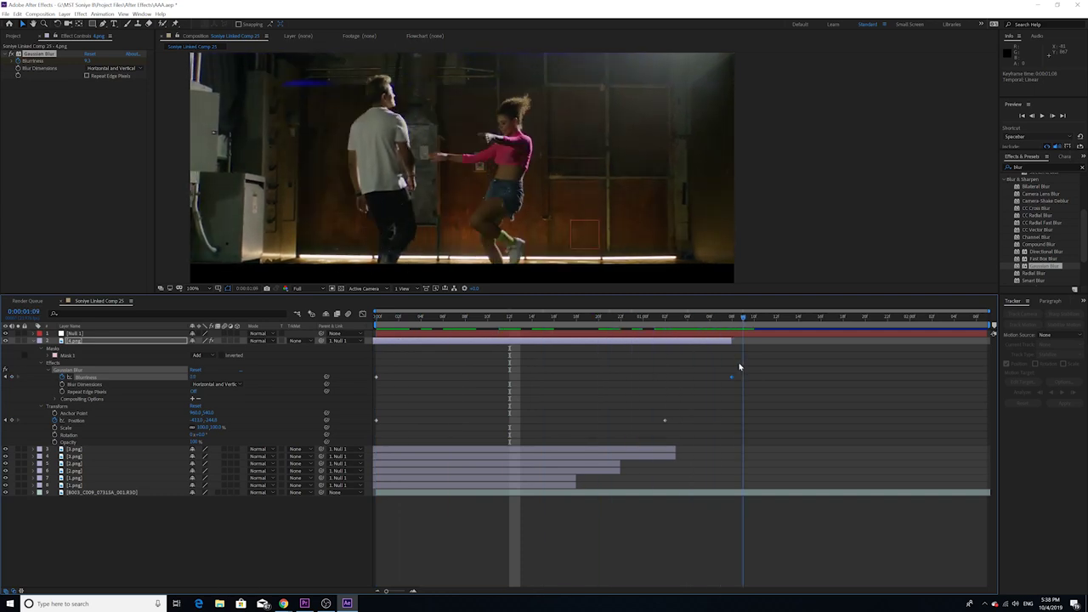
key(space)
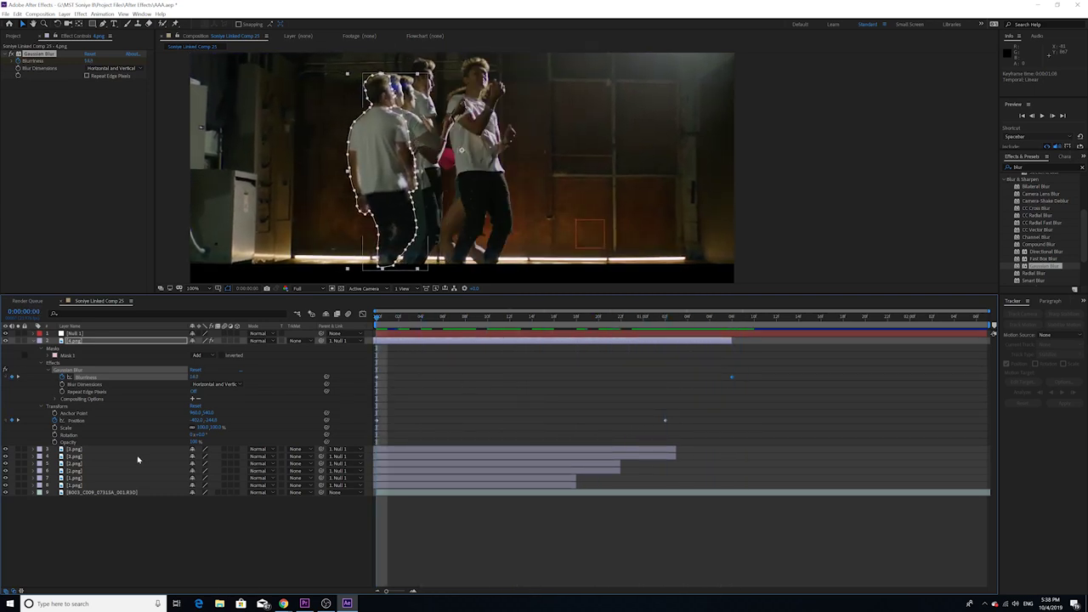
- Apply Gaussian Blur to the upper 3.png layer and expand the effect's settings in the timeline
click(76, 450)
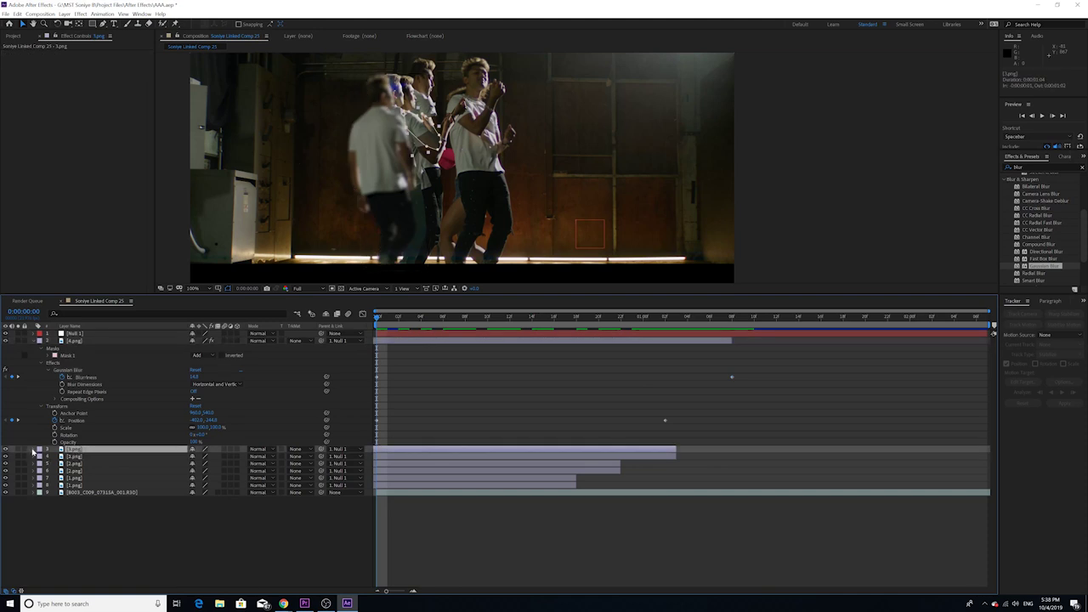
click(34, 450)
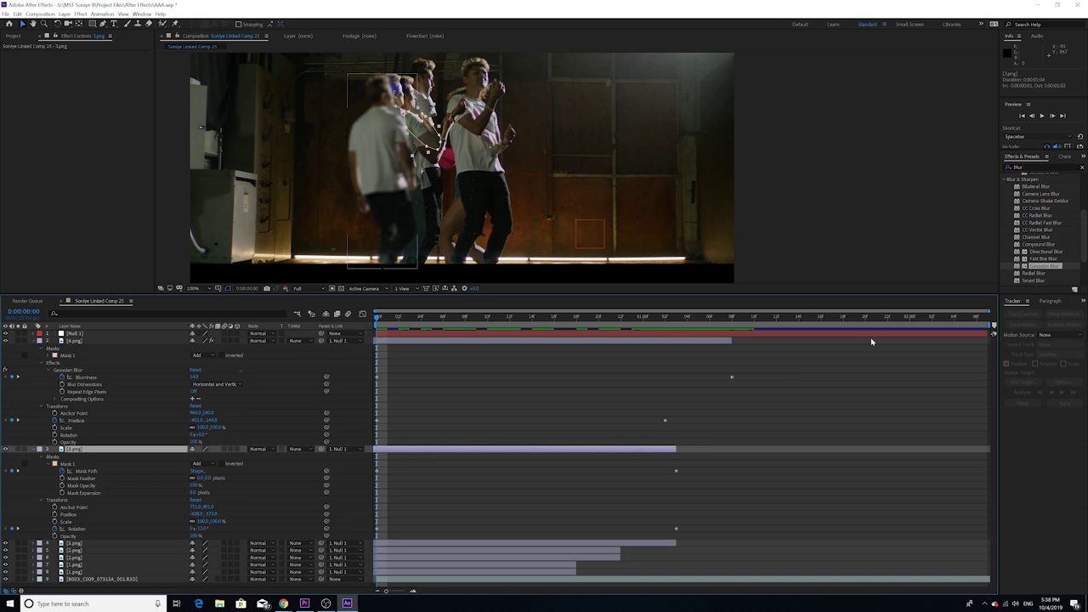
drag(1040, 267, 74, 459)
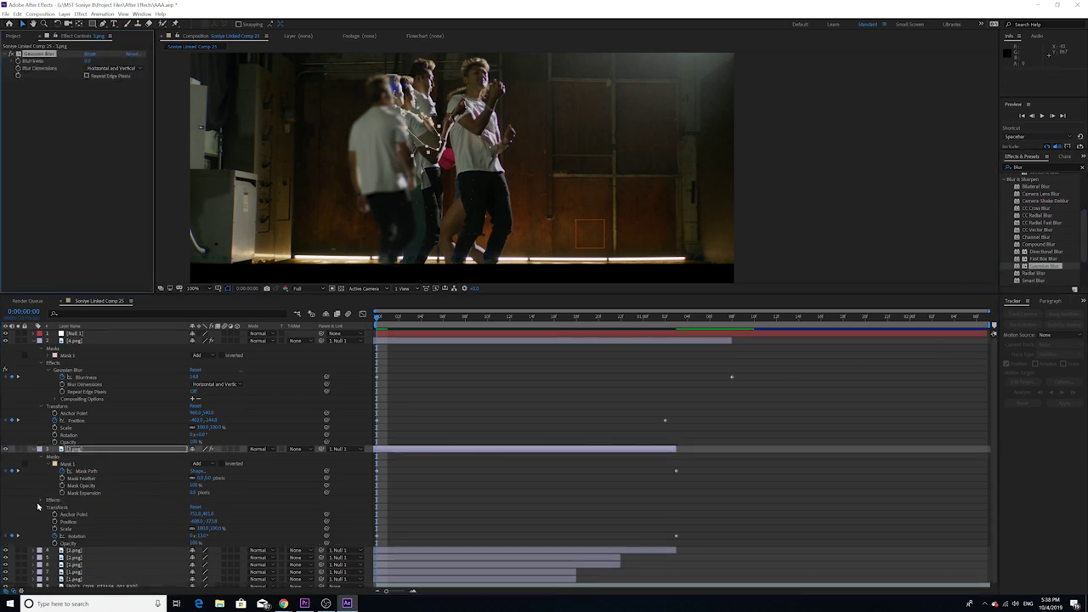
click(43, 501)
click(46, 510)
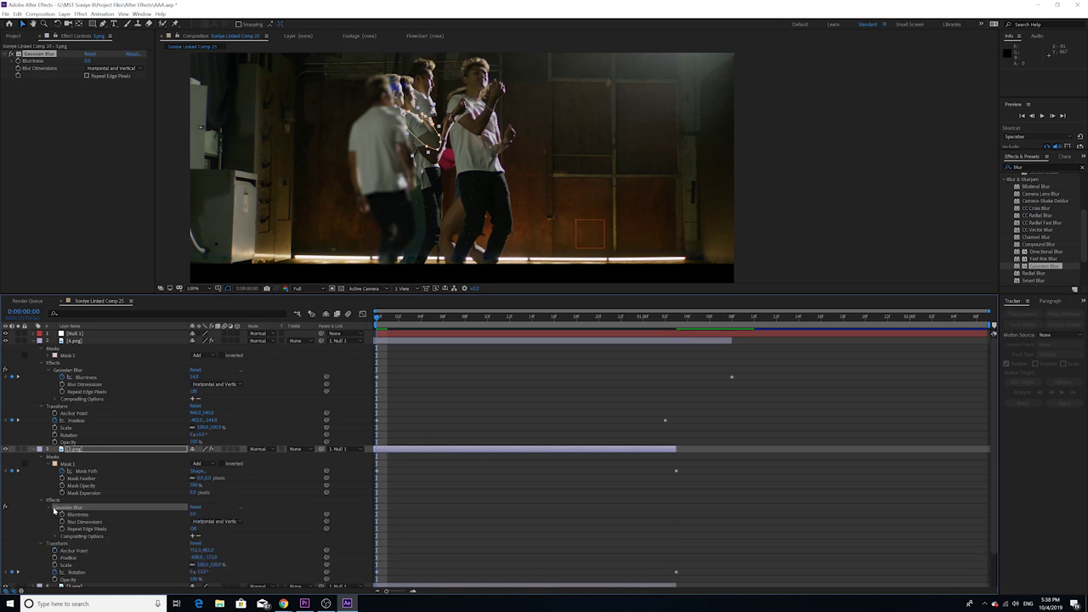
- Set the upper 3.png layer's Blurriness to 14, preview it, and keyframe that value at the first frame
scroll(65, 507, down, 1)
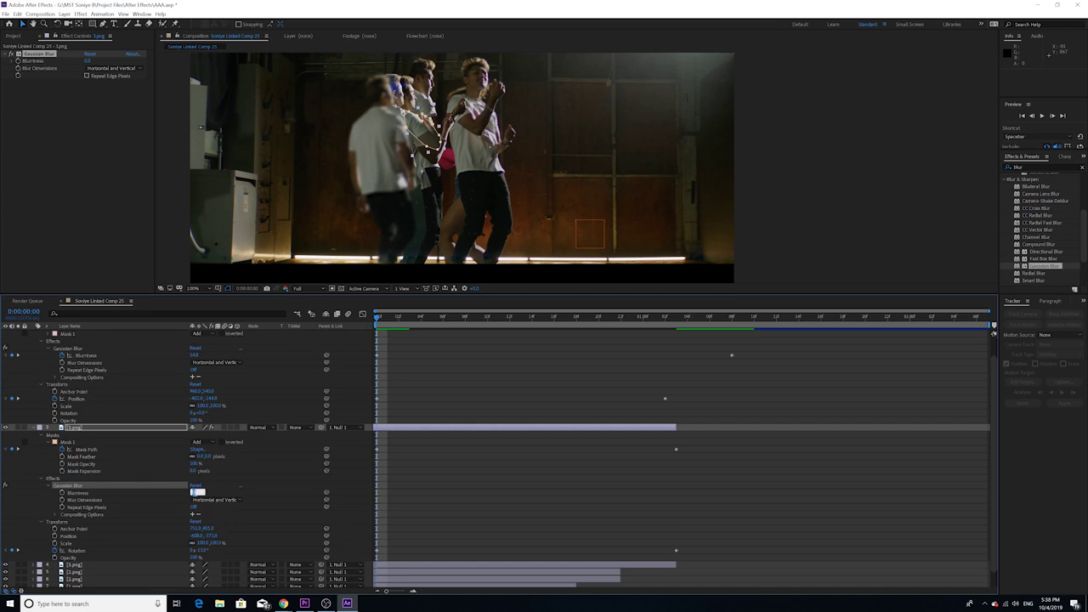
key(Return)
key(space)
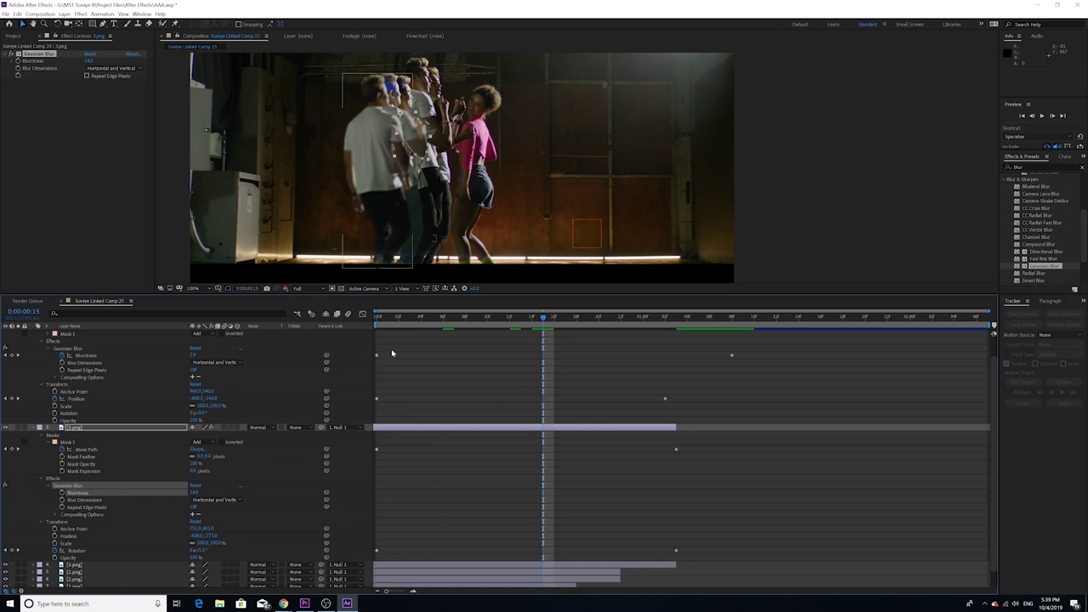
key(space)
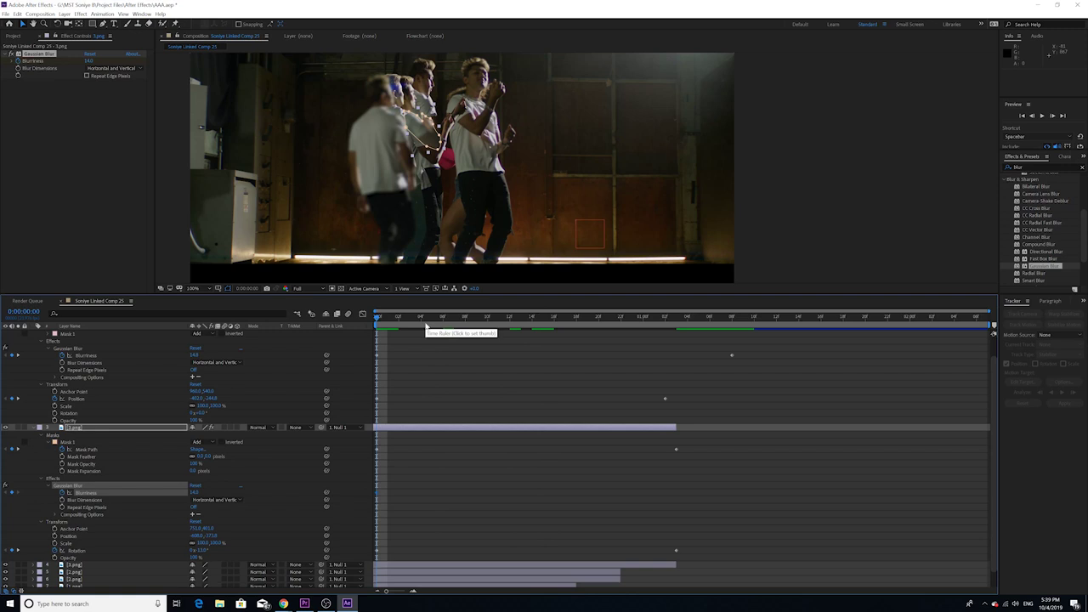
- Add a Blurriness keyframe of 0 on the upper 3.png layer, move it to the clip's end at 0:00:01:03, and preview the fade
drag(430, 322, 510, 322)
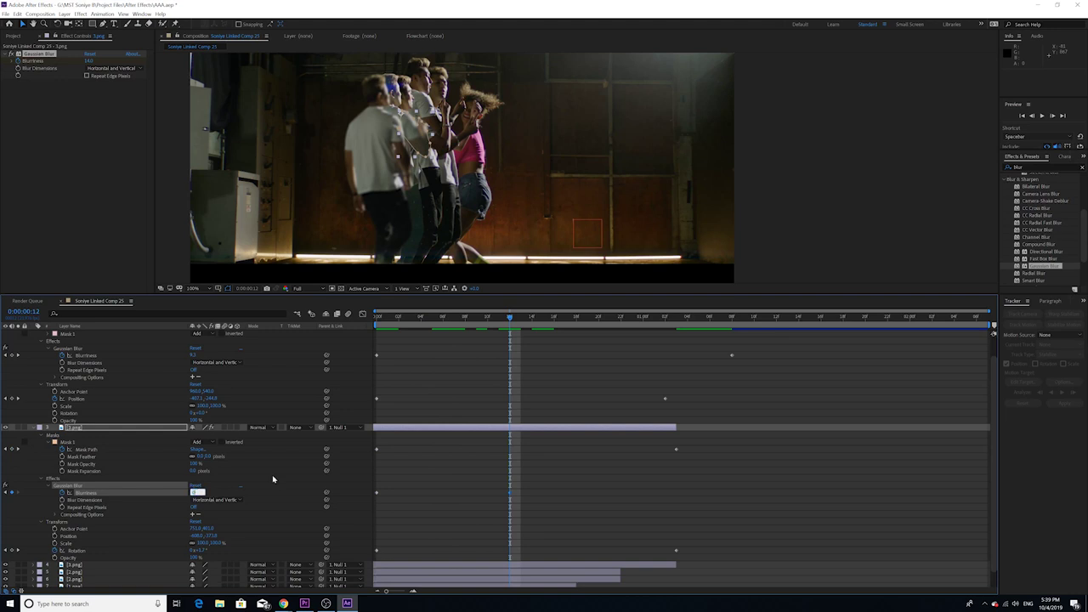
key(Home)
click(673, 493)
click(382, 324)
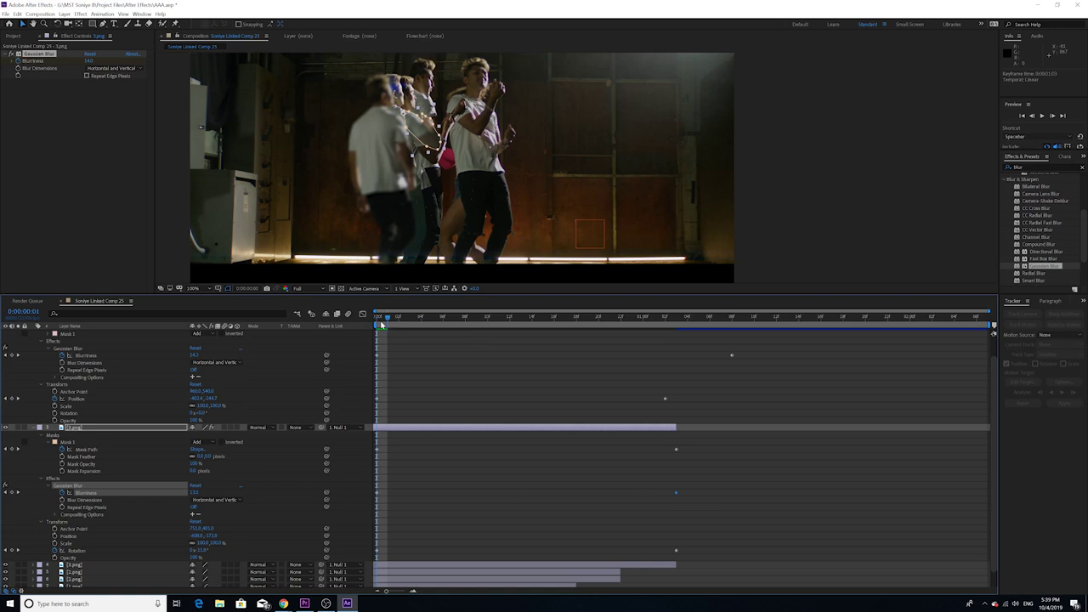
key(space)
key(space)
key(space)
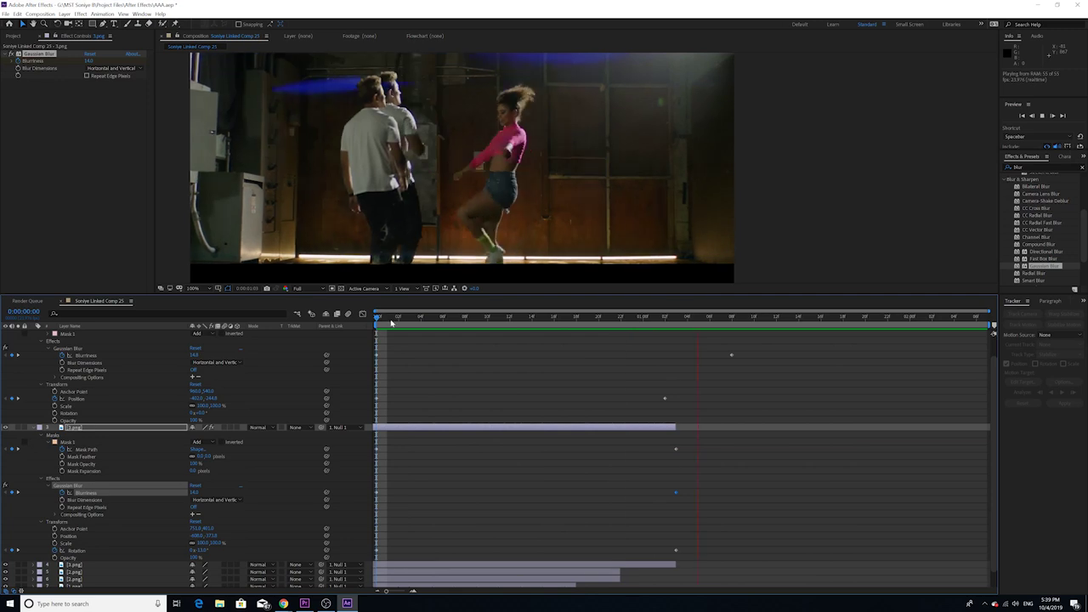
key(space)
key(space)
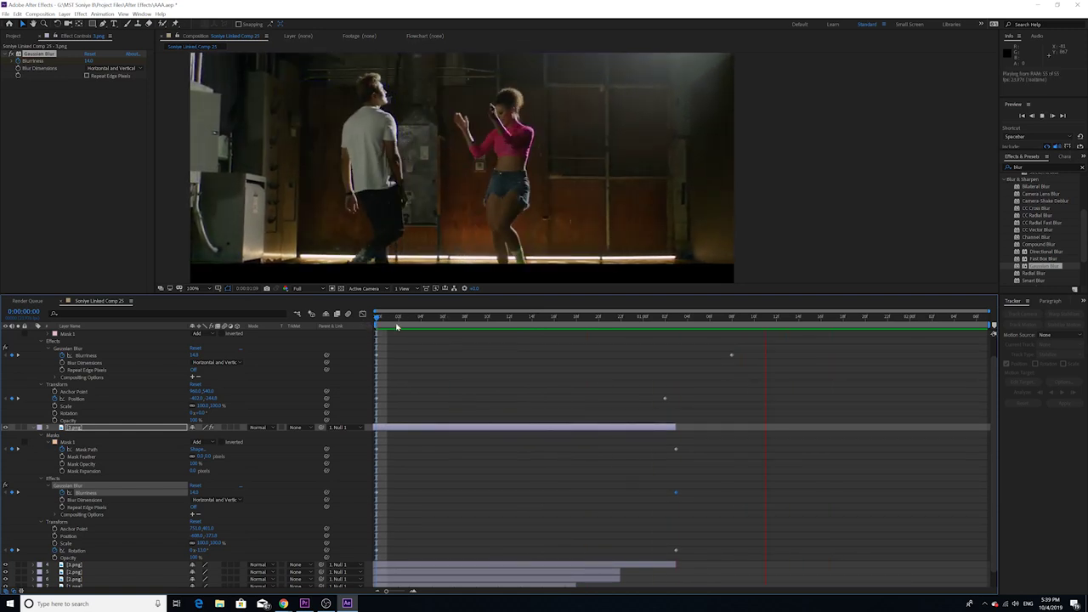
key(space)
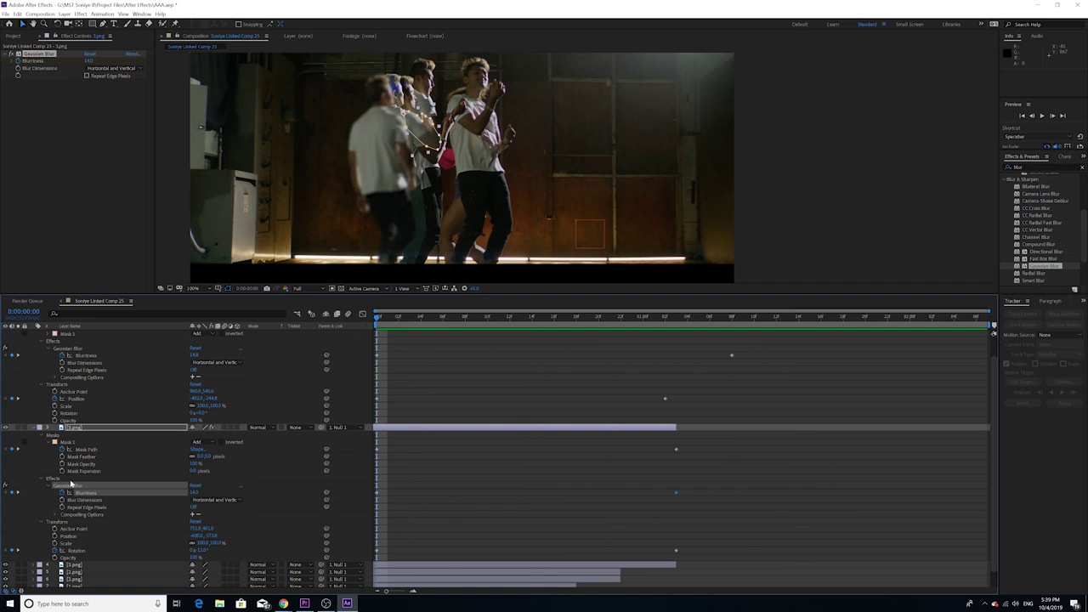
- Copy the lower 3.png layer, paste a duplicate of it, and expand the duplicate in the timeline
click(61, 485)
key(ctrl+c)
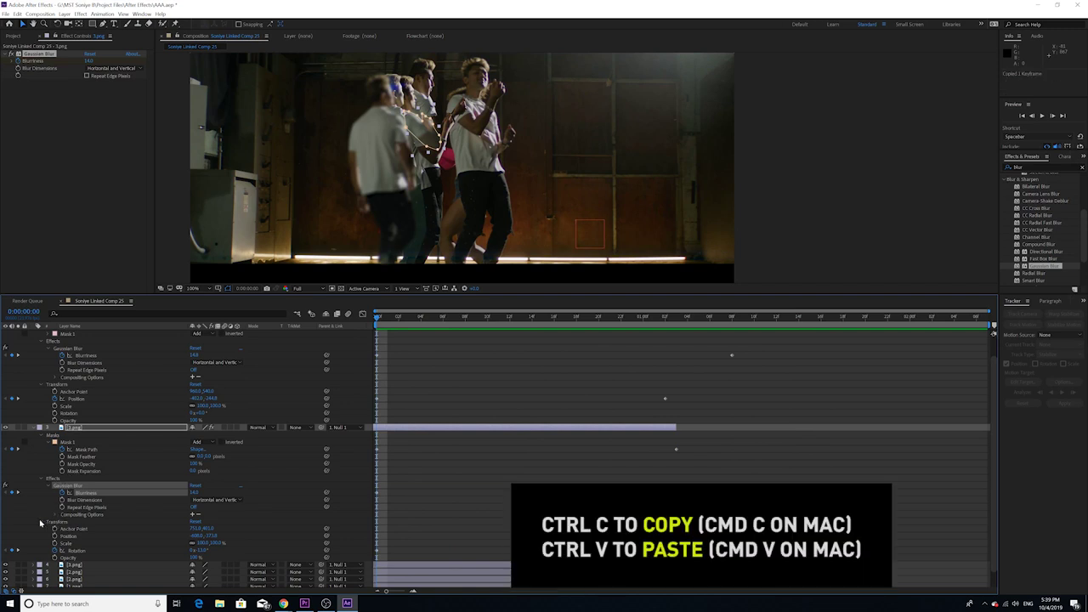
click(42, 520)
click(62, 547)
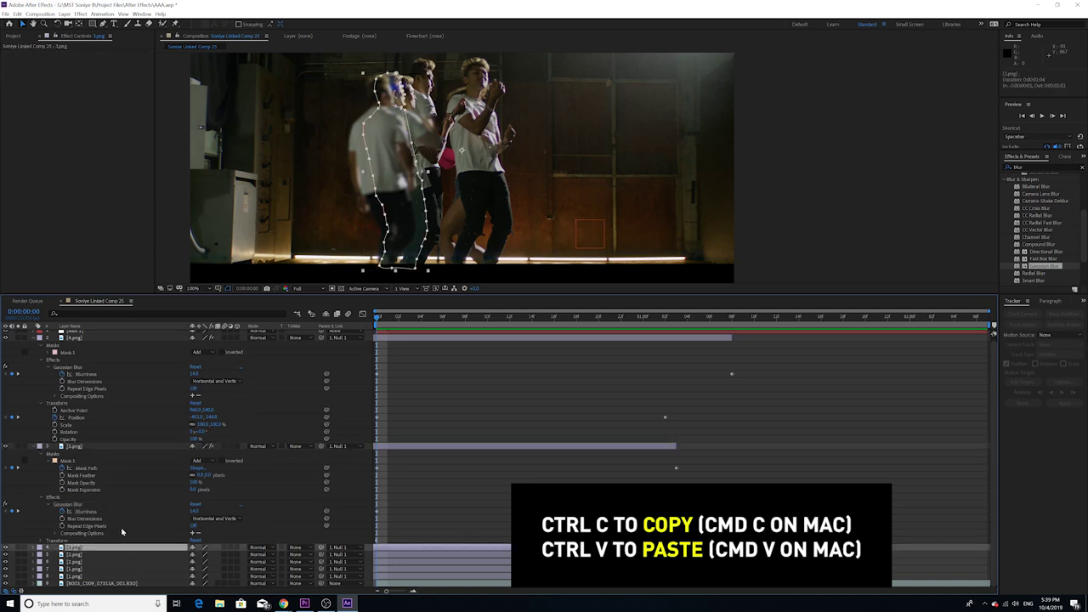
key(ctrl+c)
key(ctrl+v)
click(34, 547)
scroll(89, 502, down, 1)
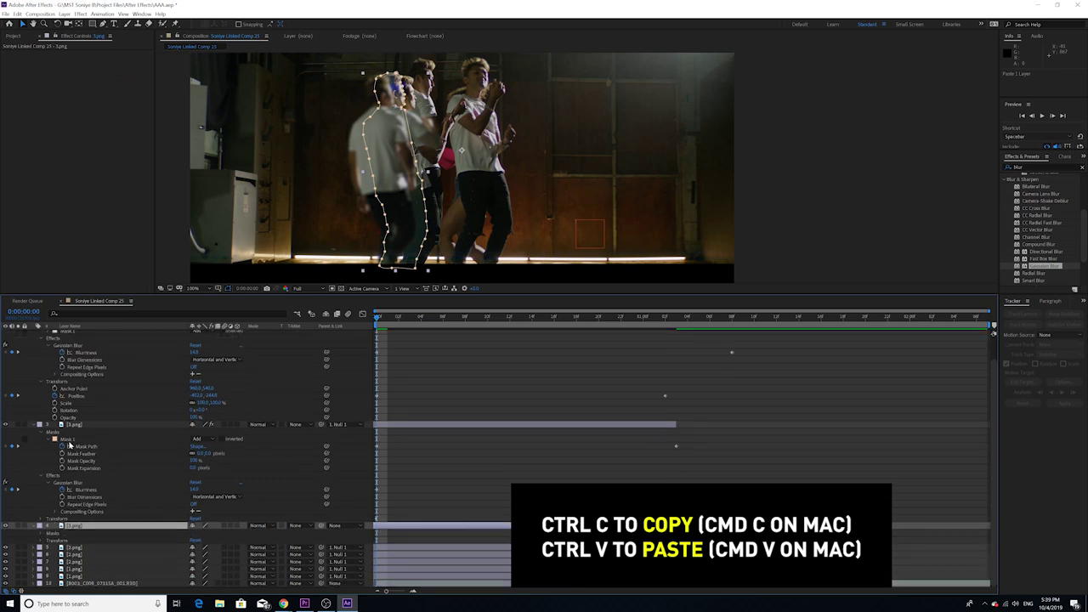
- Copy the upper 3.png layer's Effects group with its keyframed Gaussian Blur onto the pasted 3.png layer and expand the effect's settings
click(57, 476)
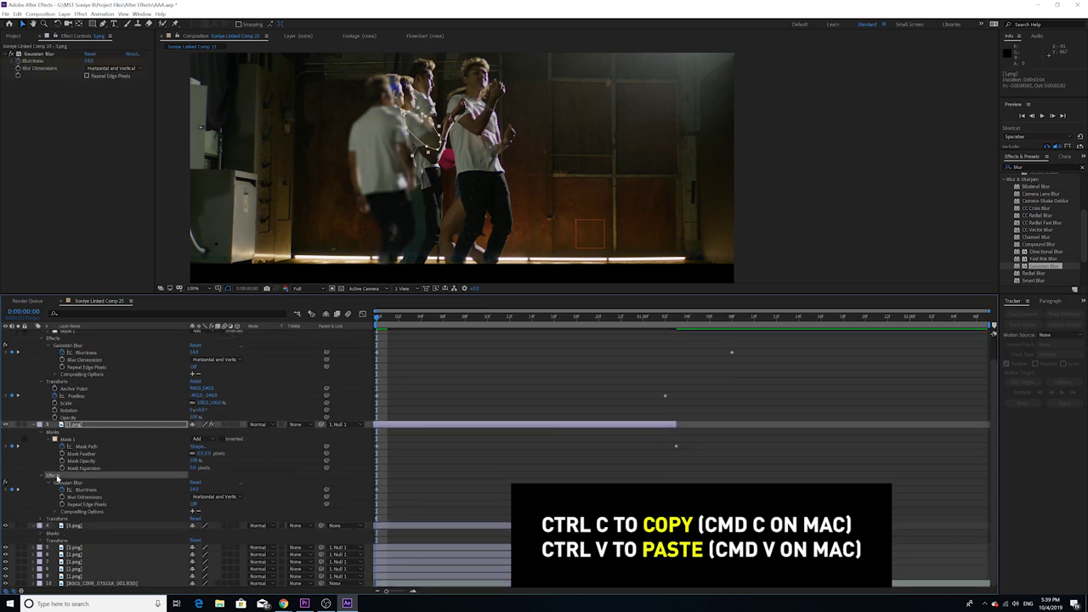
click(68, 525)
key(ctrl+v)
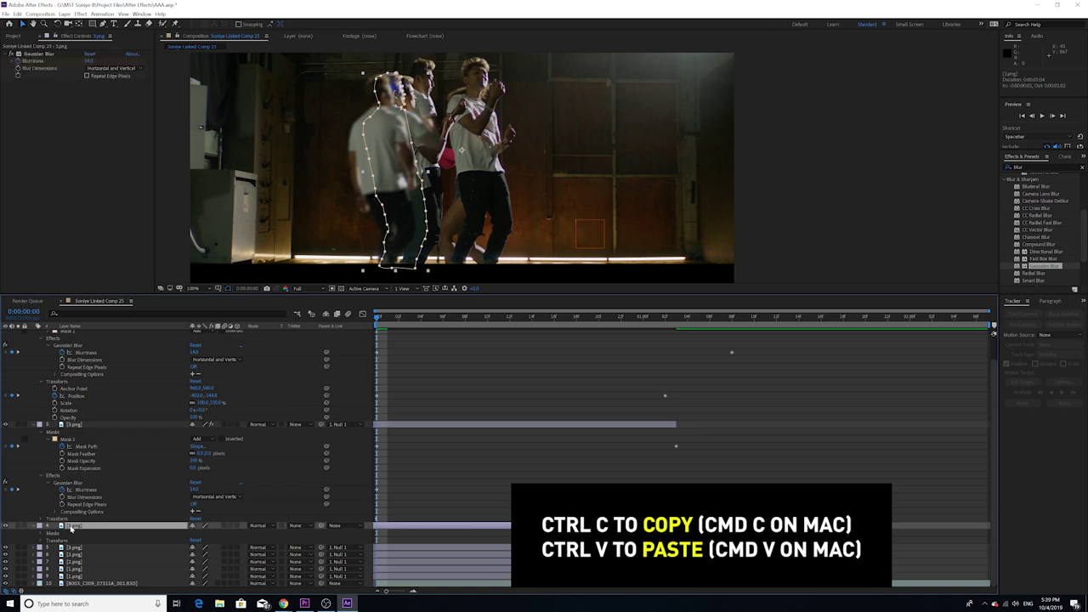
click(41, 541)
scroll(85, 518, down, 1)
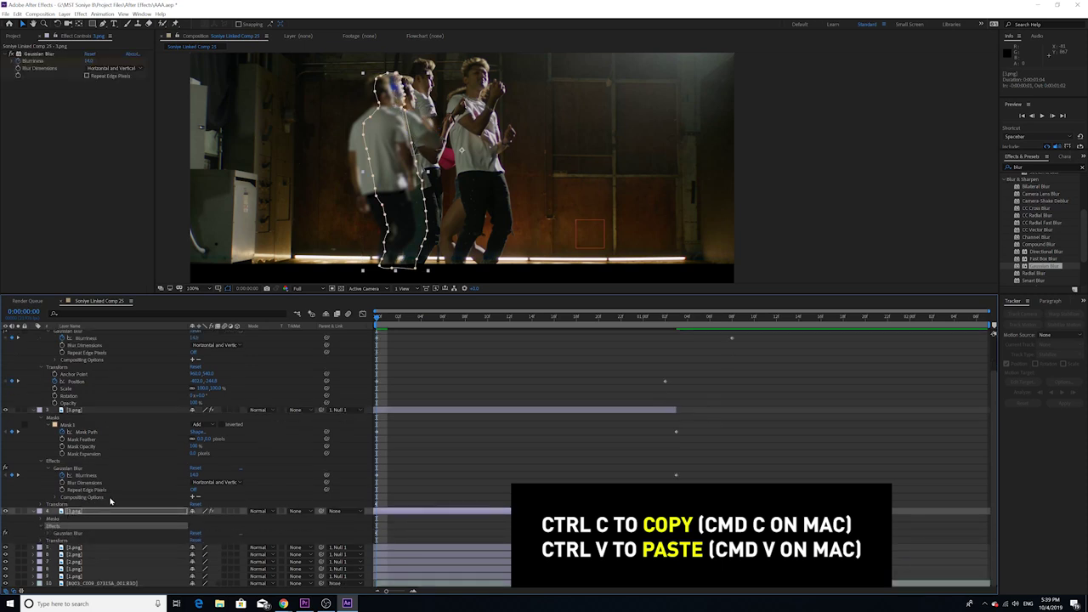
click(48, 533)
scroll(417, 508, down, 2)
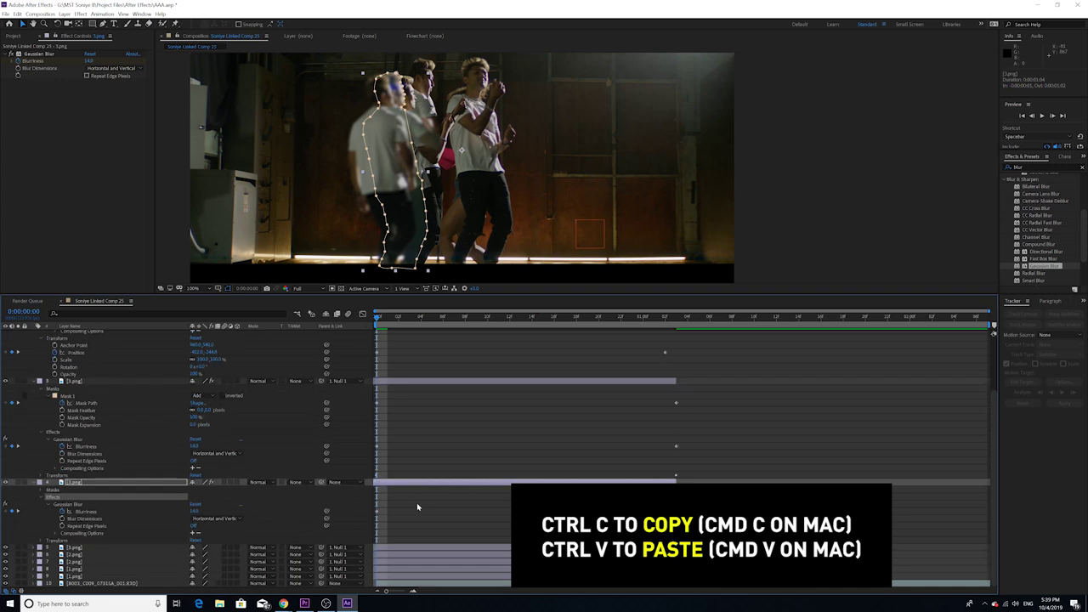
- Scrub and play the opening frames to check the Gaussian Blur fade on the 3.png layers
drag(379, 317, 393, 353)
click(74, 382)
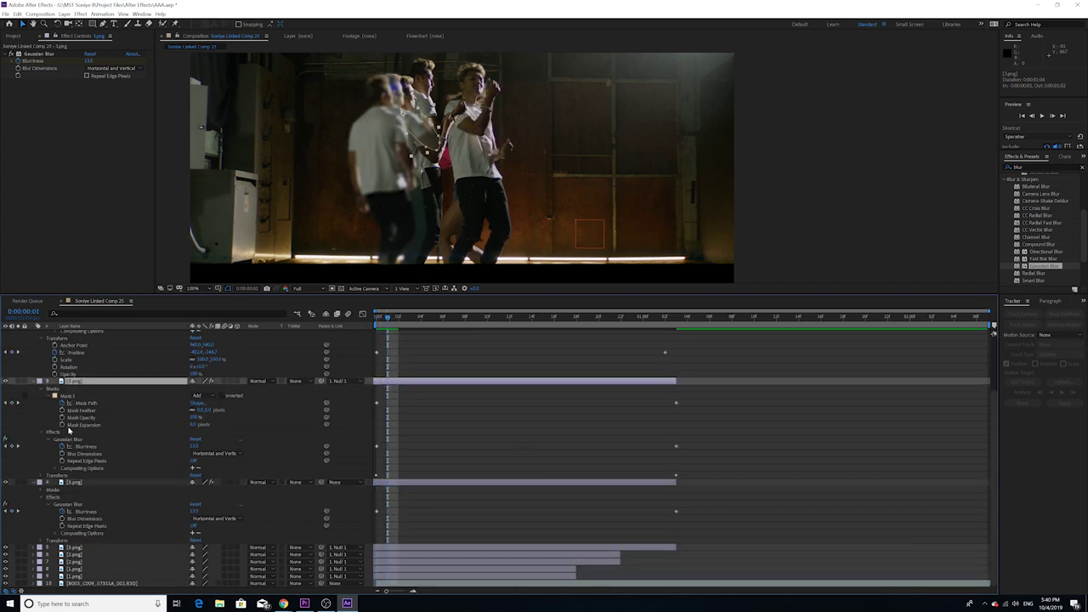
click(68, 489)
key(space)
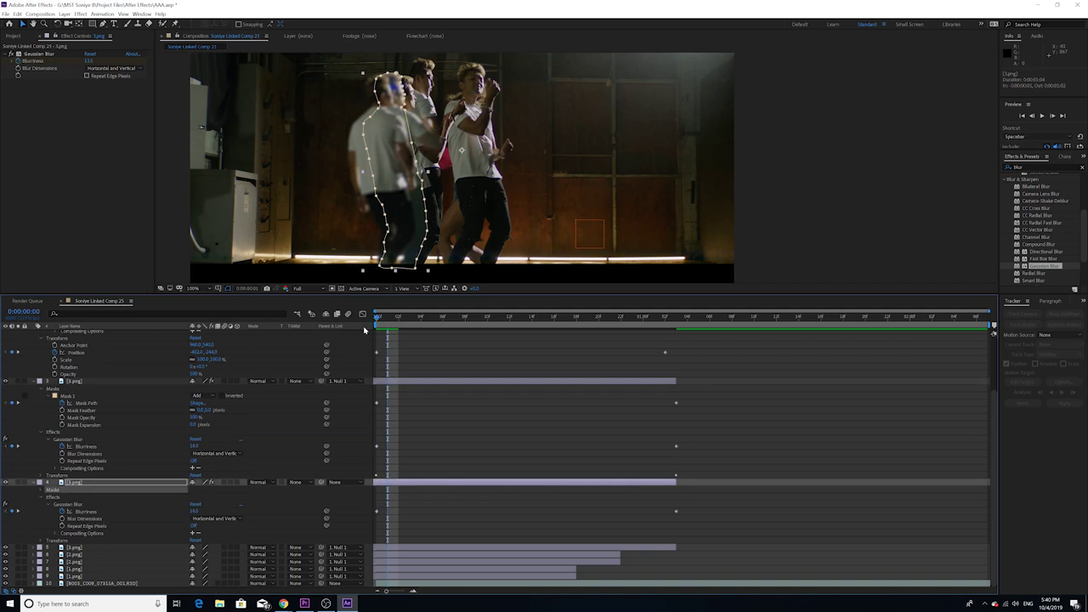
click(465, 317)
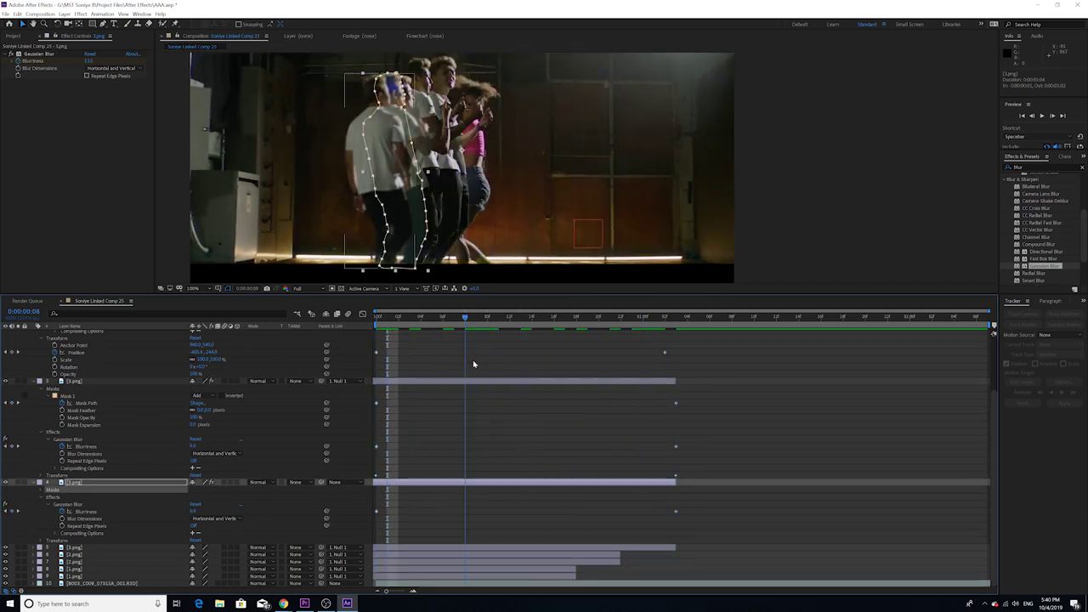
click(472, 361)
key(space)
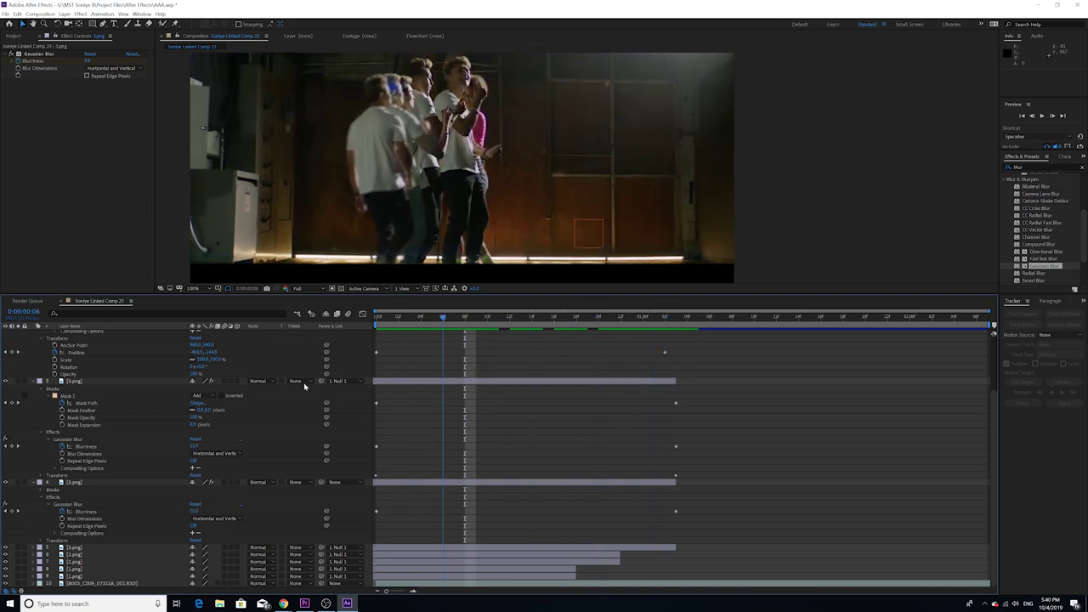
key(space)
- Collapse the expanded 4.png and 3.png layers and open the upper 2.png layer's properties
click(73, 554)
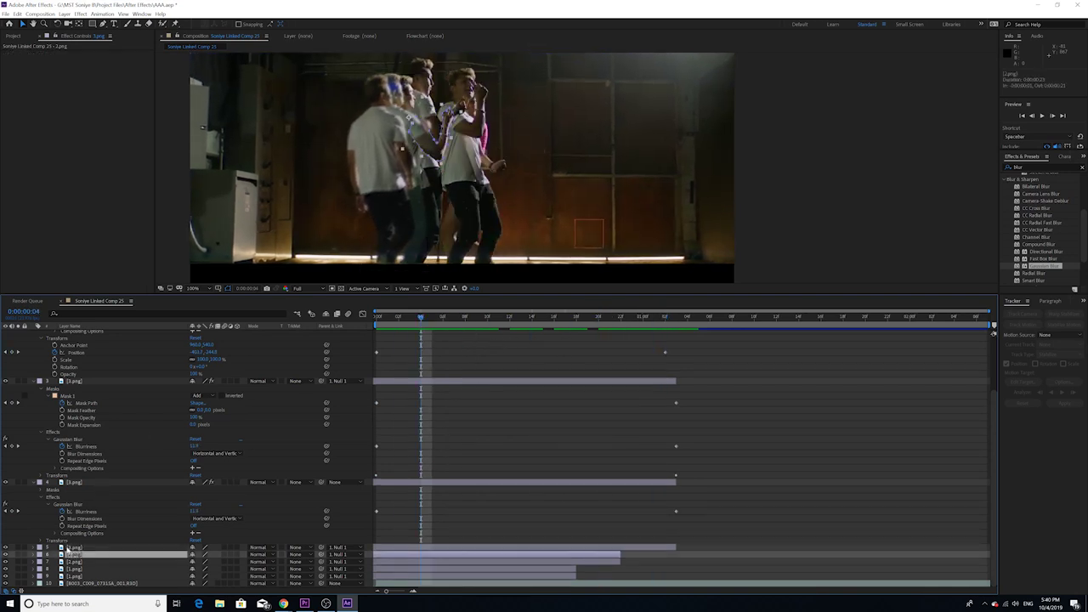
click(35, 381)
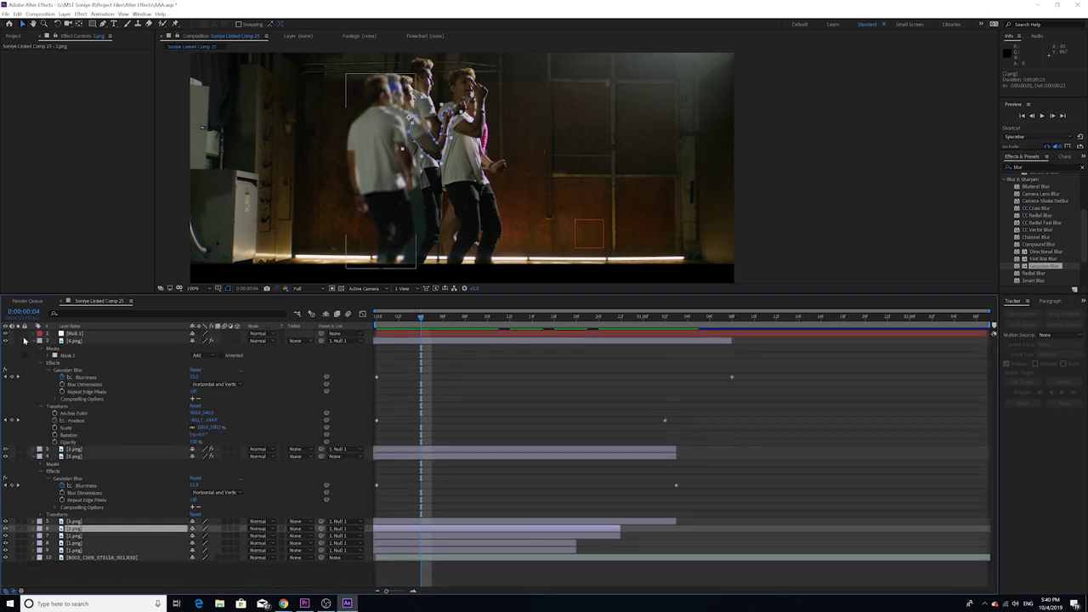
click(34, 343)
click(34, 355)
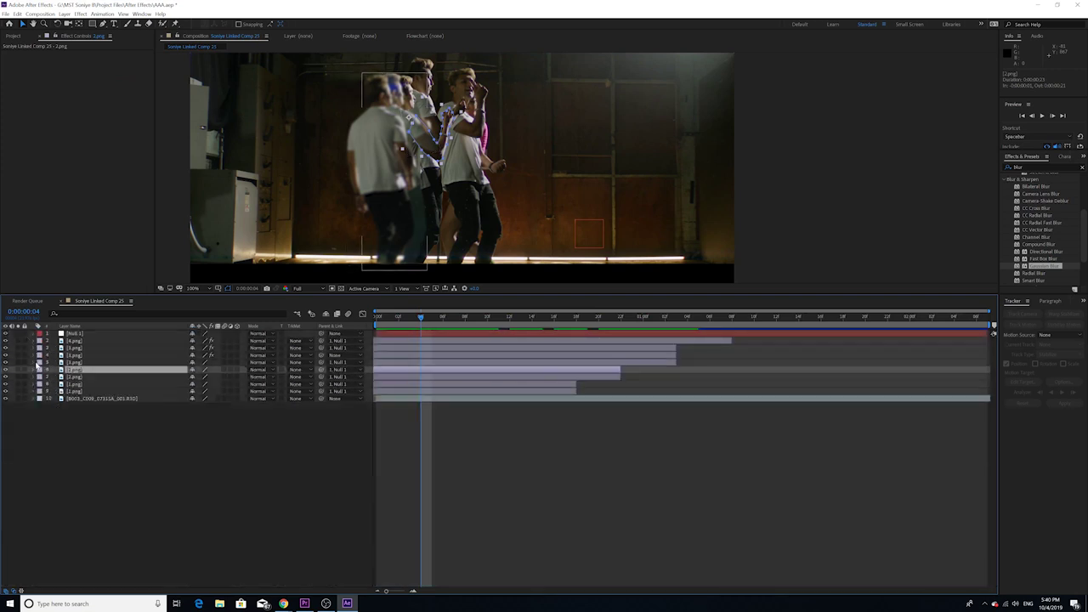
click(35, 371)
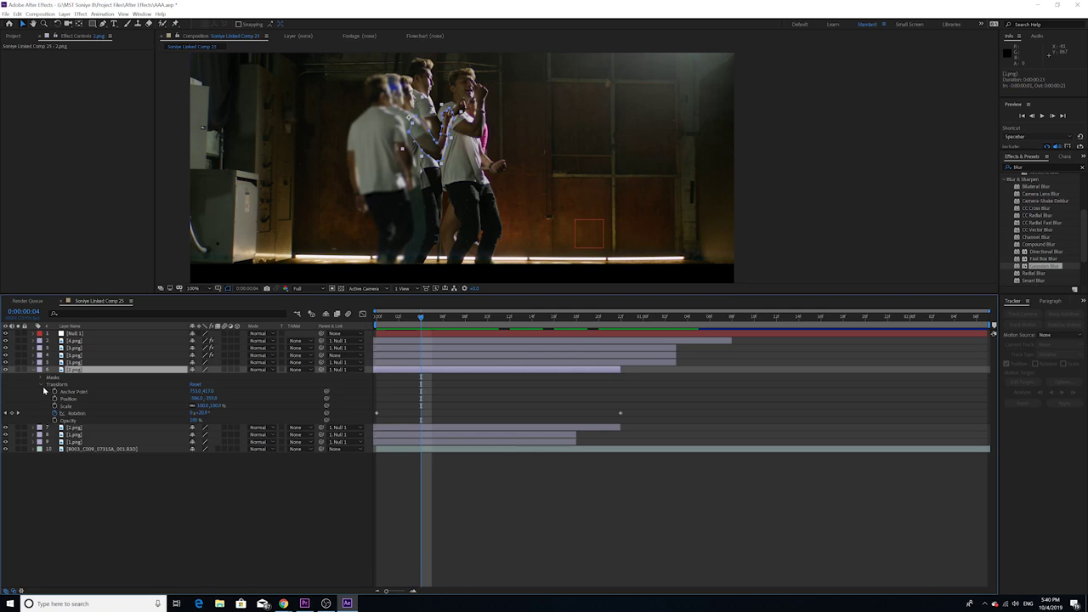
- Paste the keyframed Gaussian Blur onto the upper 2.png layer at the first frame and expand its settings
key(Home)
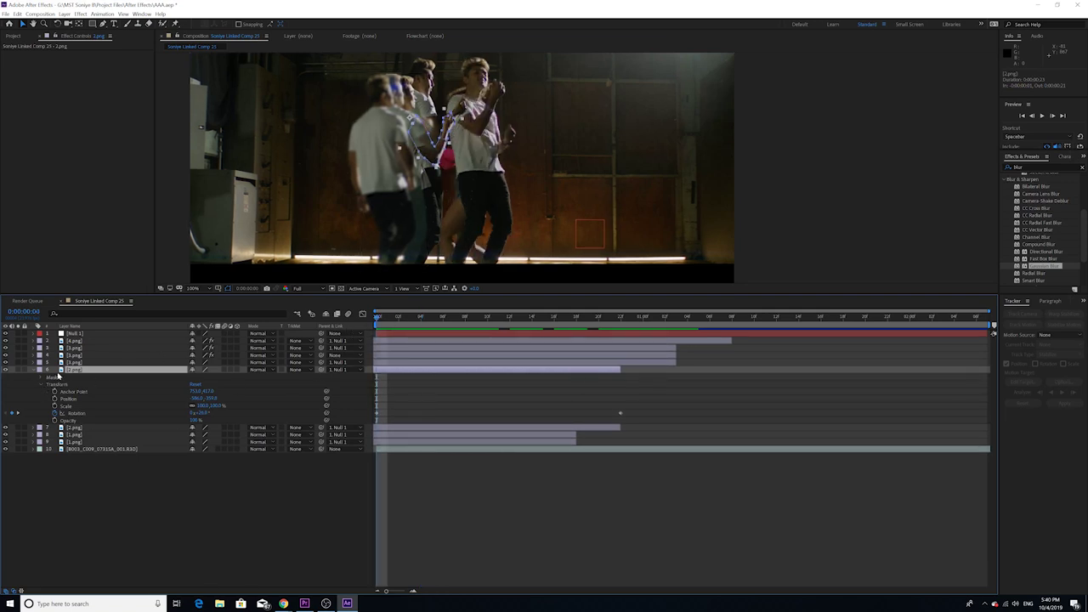
key(ctrl+v)
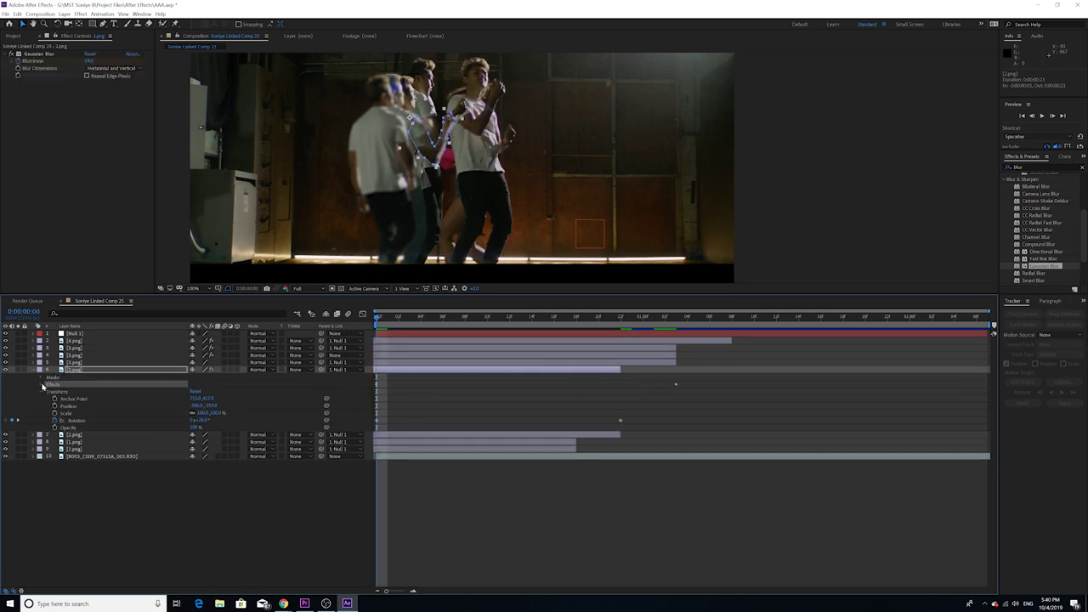
click(42, 385)
click(49, 393)
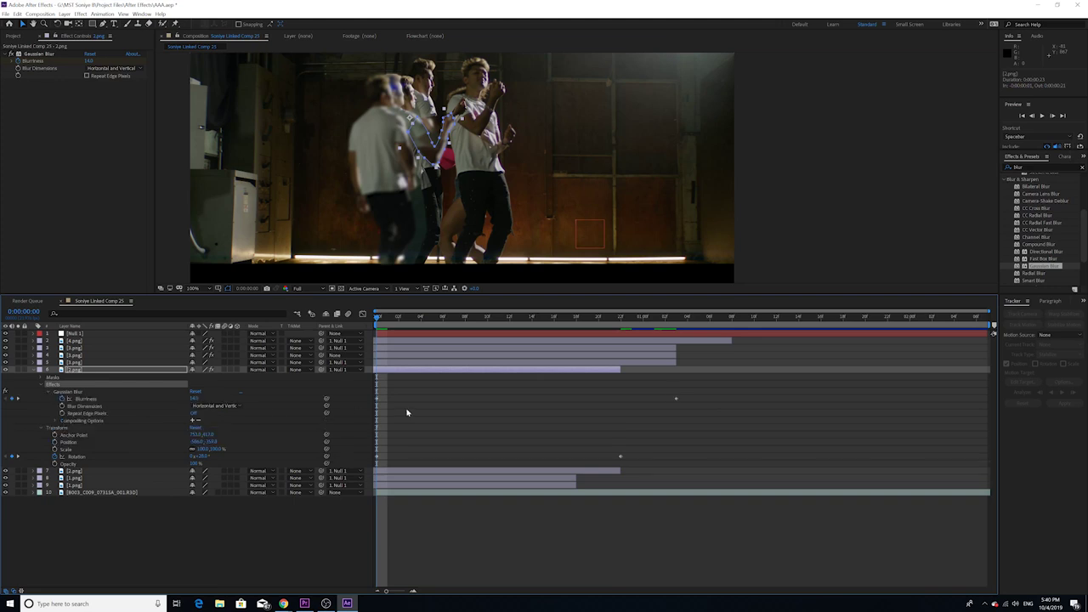
- Move the upper 2.png layer's ending Blurriness keyframe to 0:00:00:22 at the clip's end and preview the fade
click(620, 398)
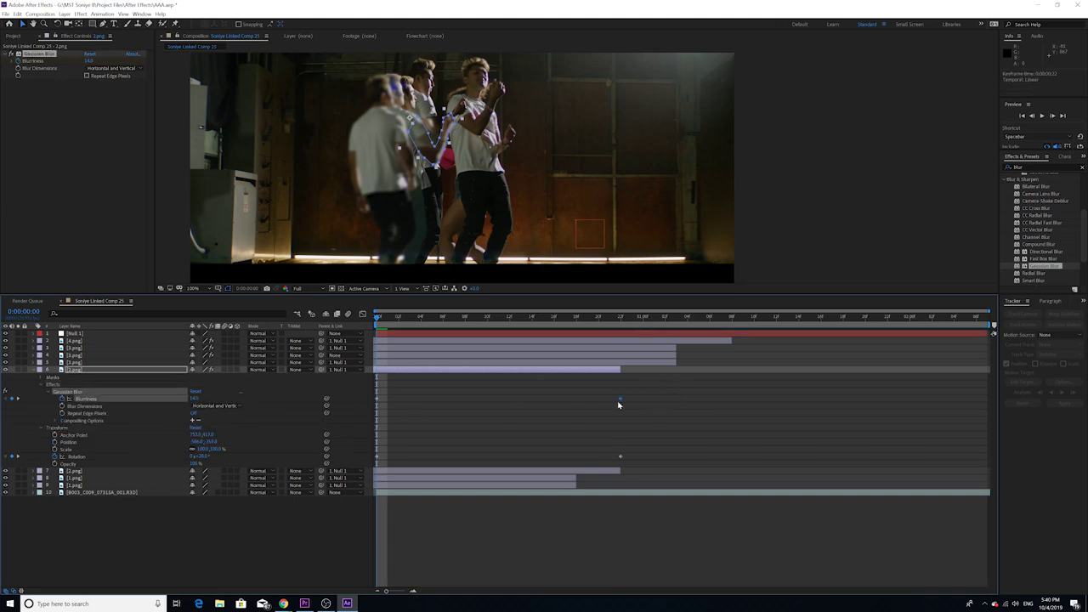
key(space)
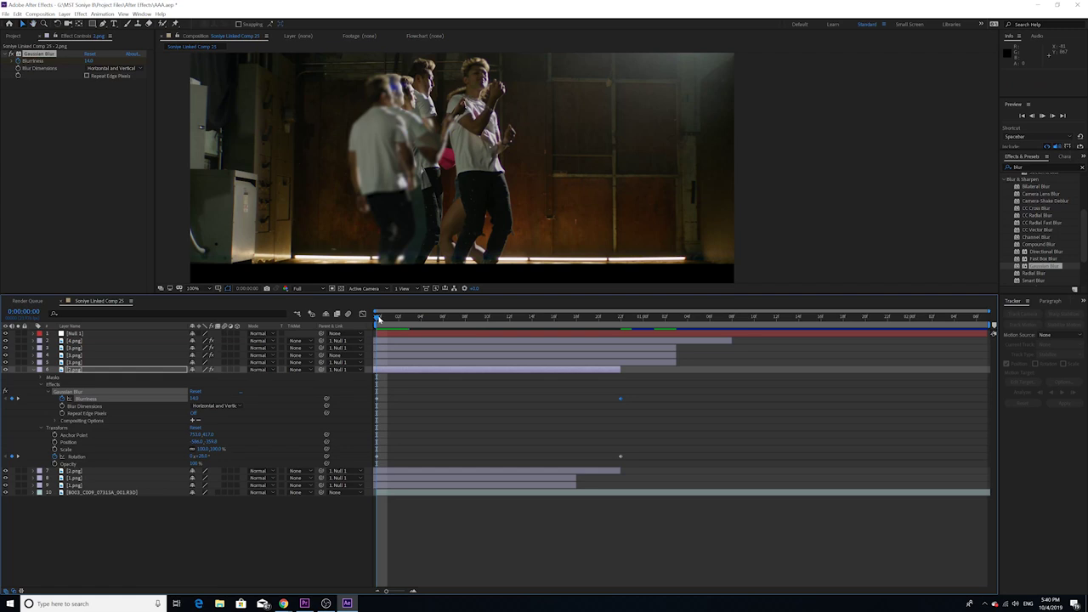
key(space)
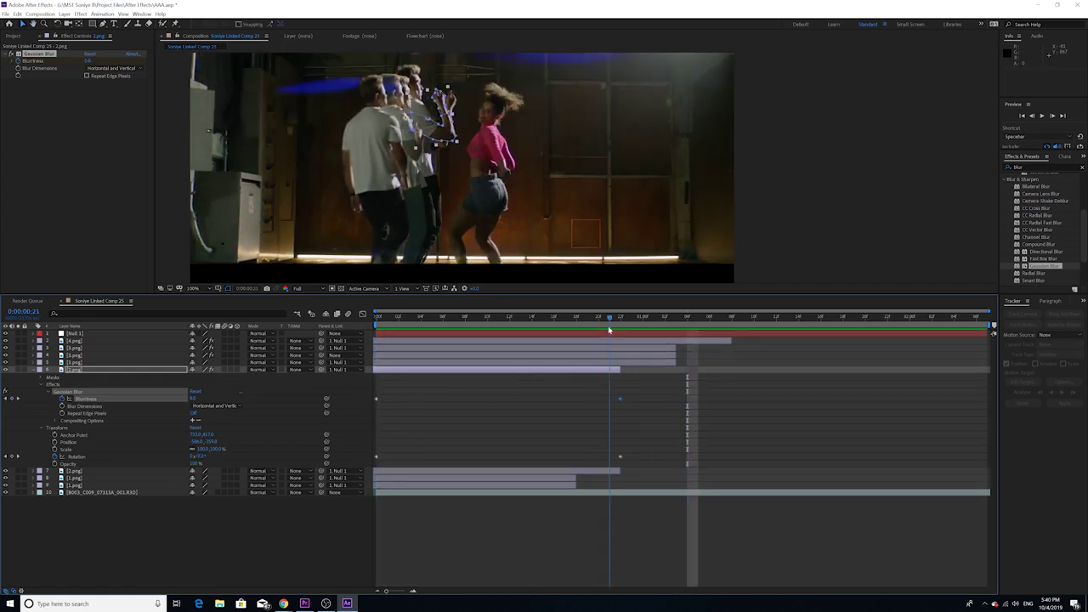
- Copy the upper 2.png layer's Effects group onto the lower 2.png layer at the first frame and preview the blur
click(32, 472)
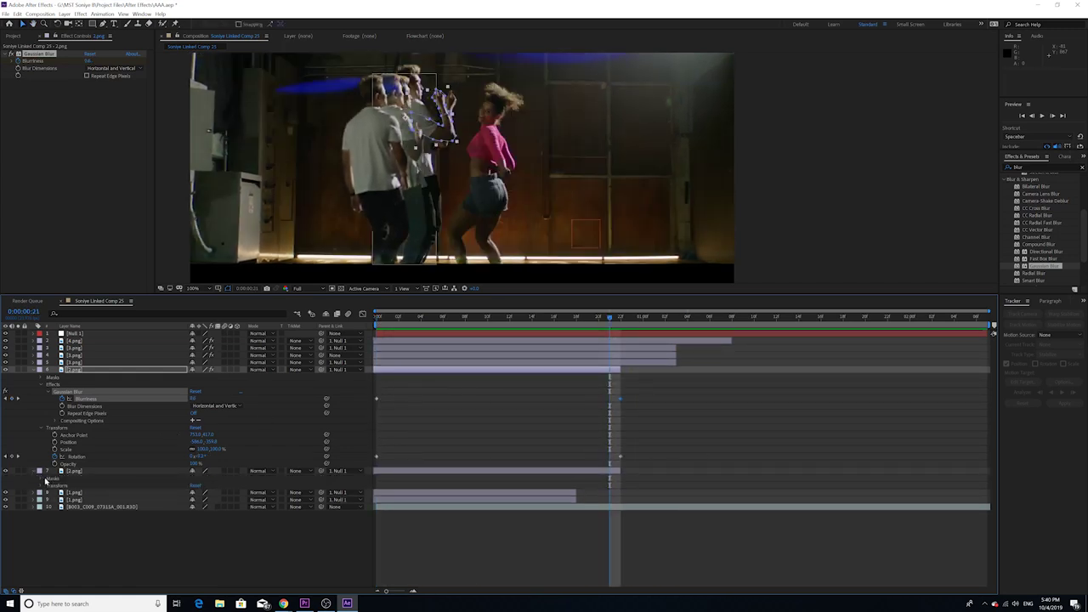
click(54, 384)
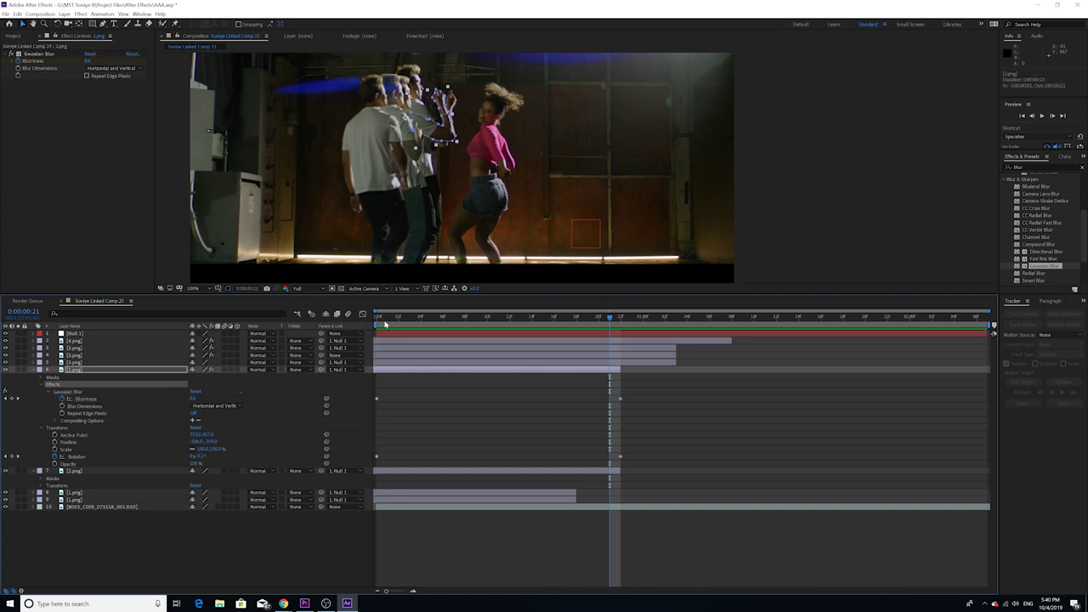
key(Home)
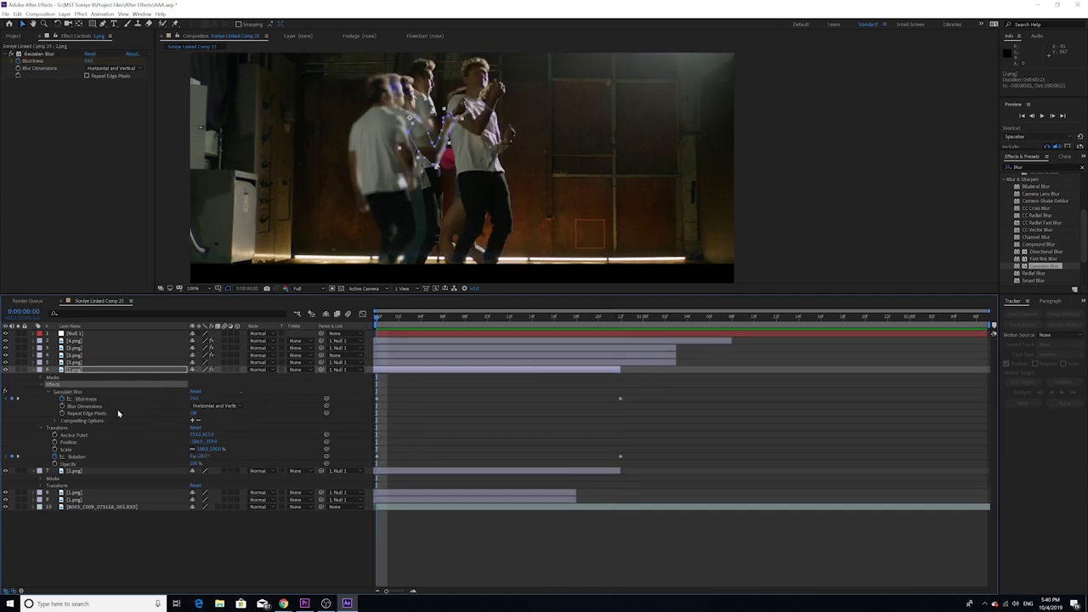
click(71, 471)
key(ctrl+v)
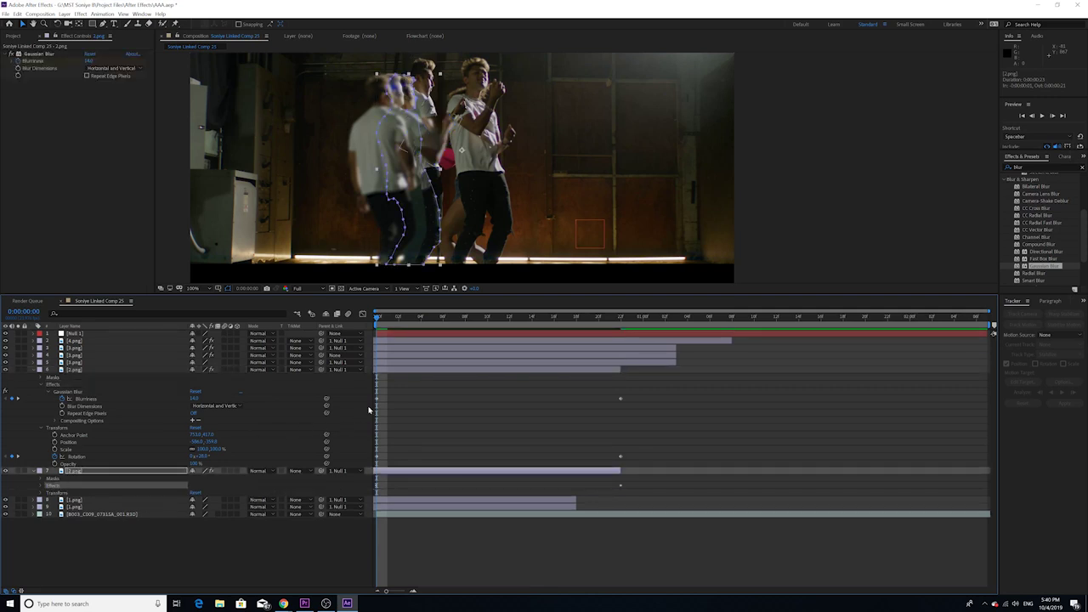
drag(399, 320, 340, 391)
key(space)
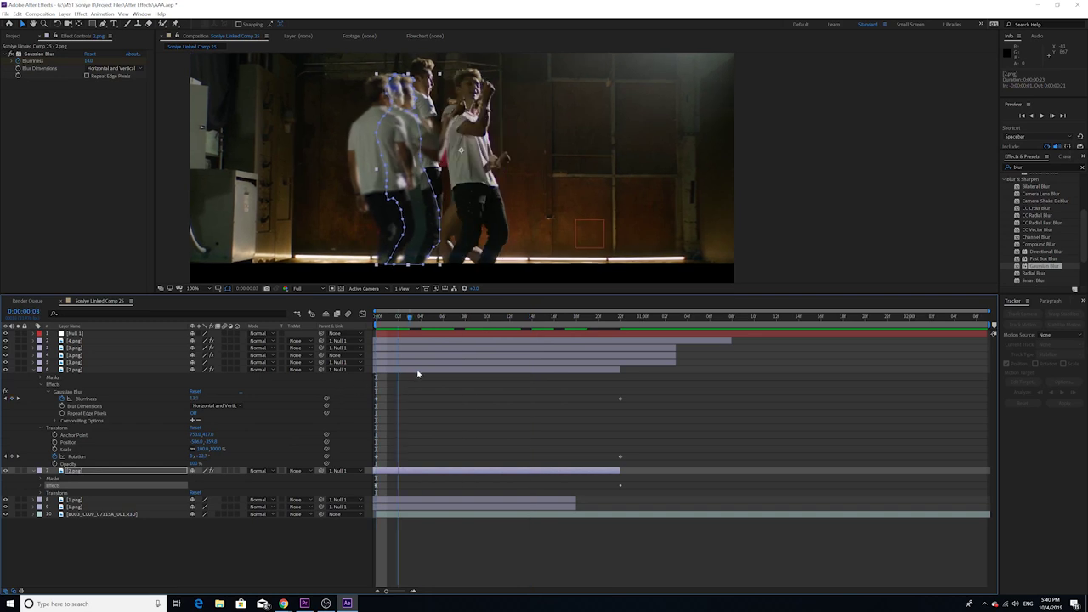
- Expand both 1.png layers and paste the keyframed Gaussian Blur onto the upper 1.png layer at the first frame
click(78, 370)
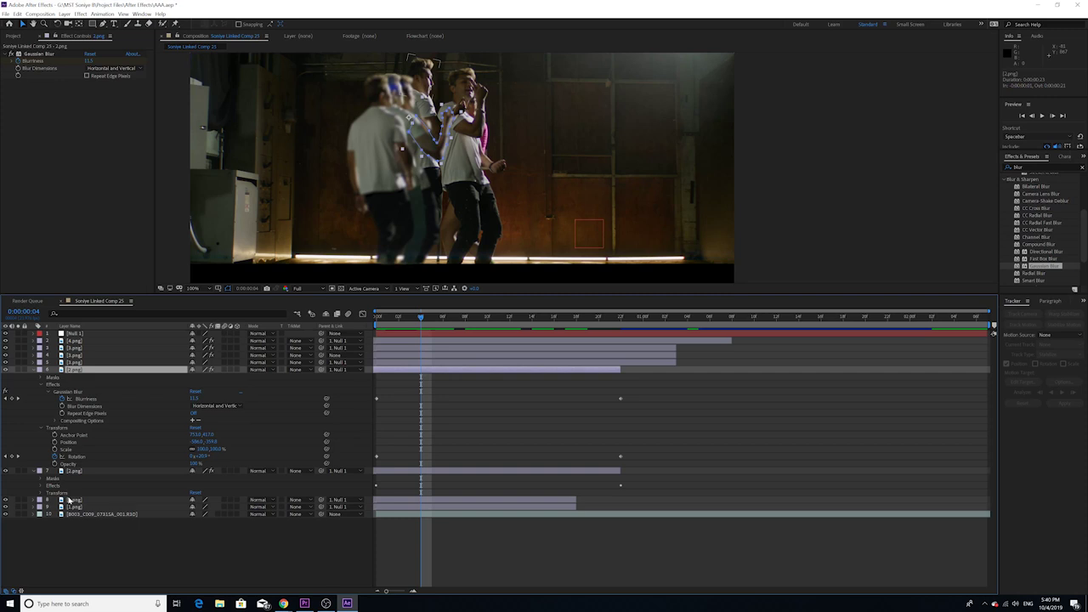
click(71, 500)
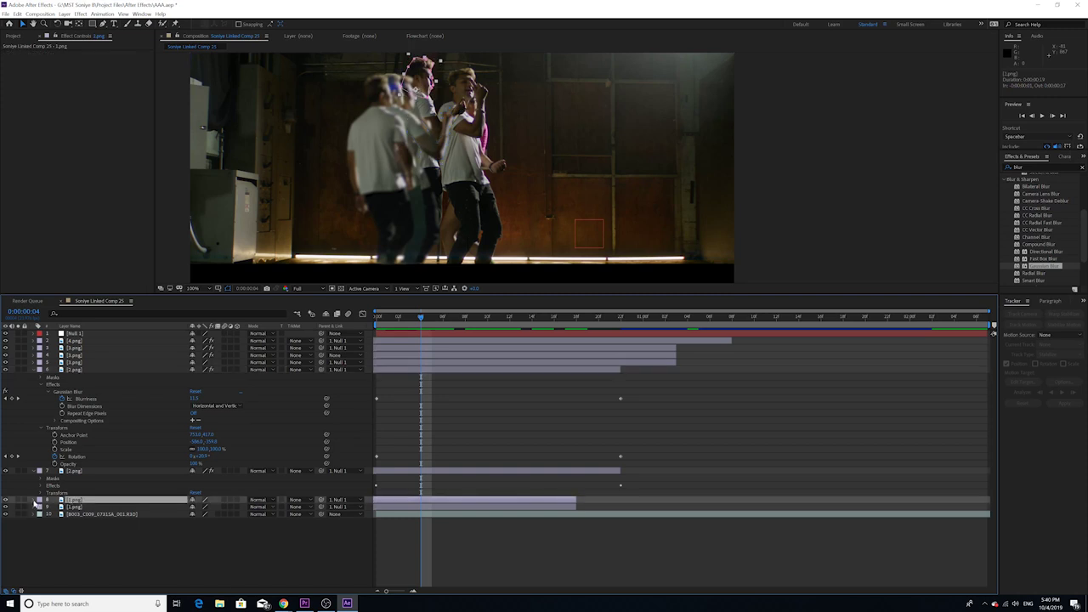
click(34, 501)
click(35, 557)
scroll(57, 534, down, 1)
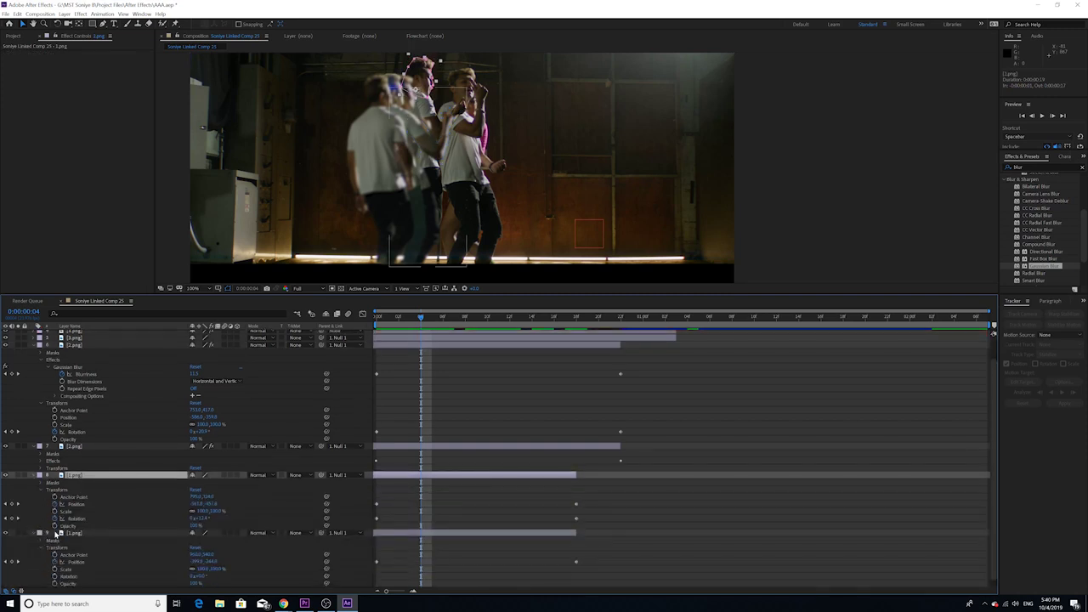
key(Home)
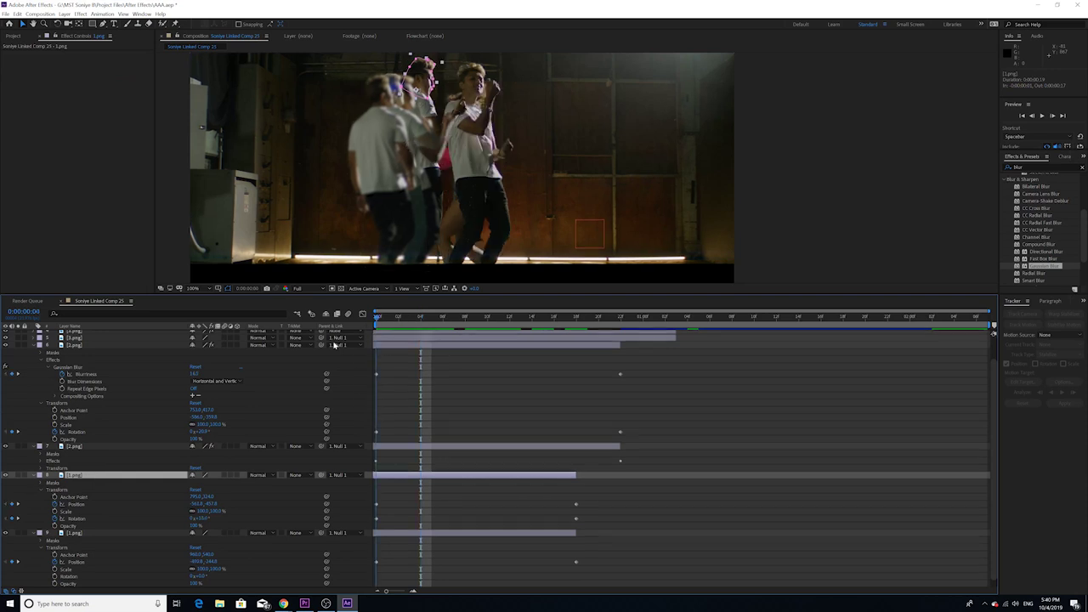
key(ctrl+v)
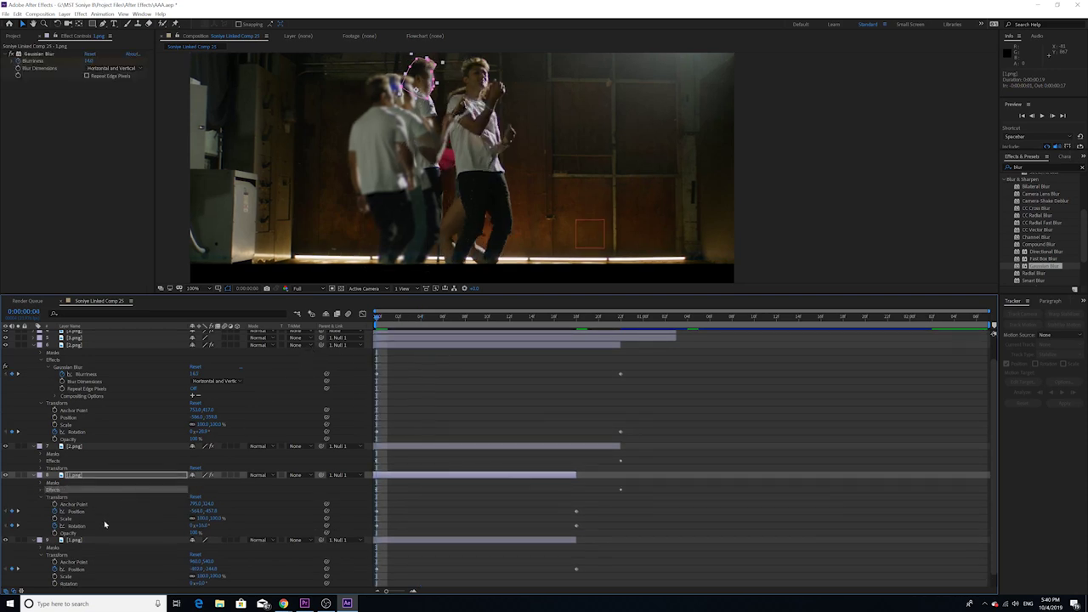
- Paste the Gaussian Blur onto the lower 1.png layer and move its ending Blurriness keyframe to 0:00:00:18 at the clip's end
scroll(62, 552, down, 1)
click(65, 528)
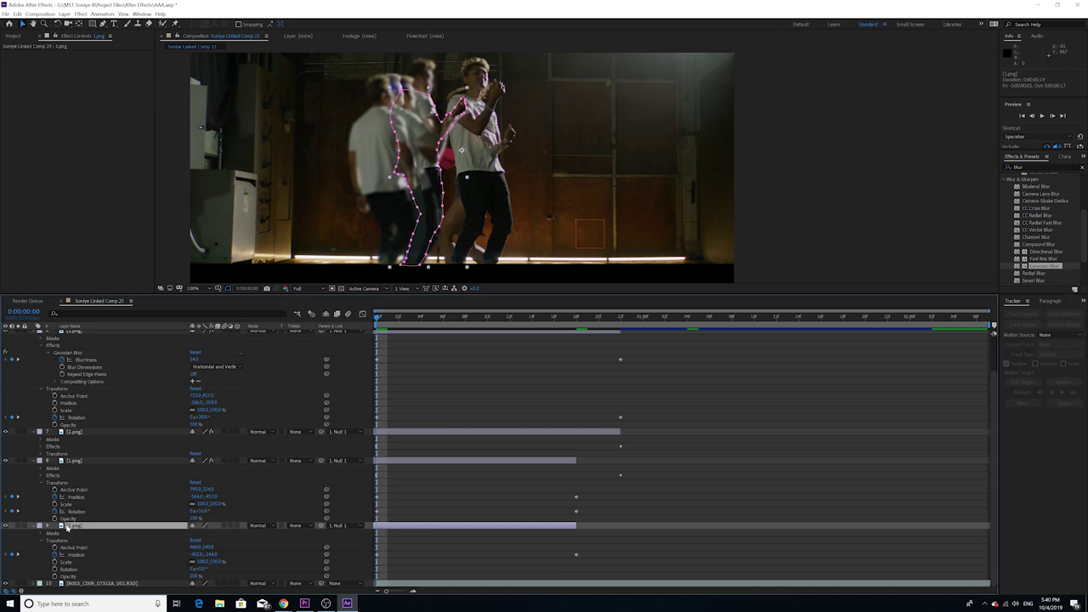
key(ctrl+v)
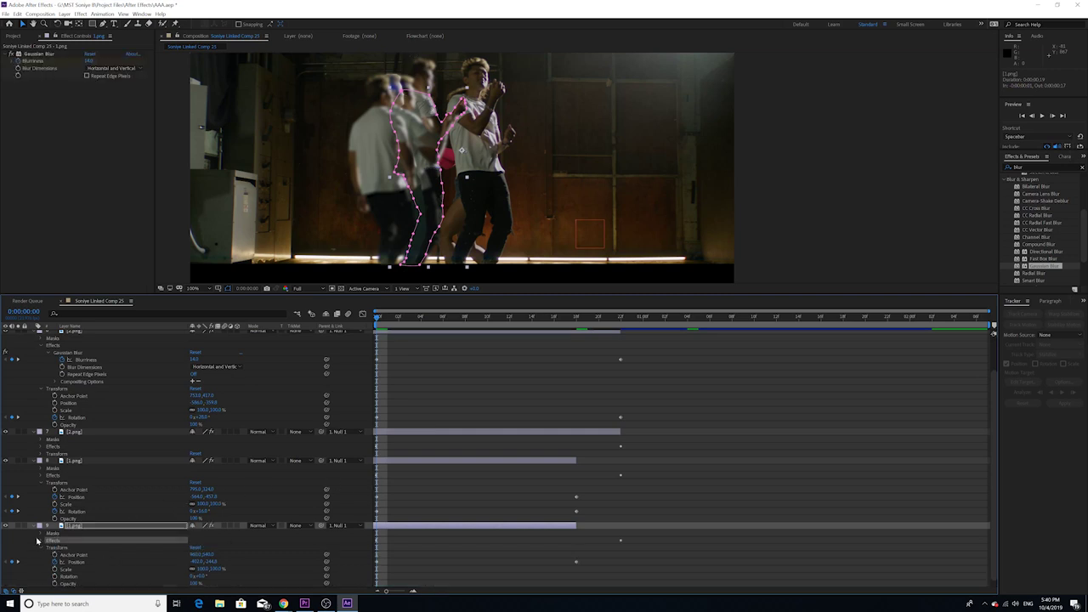
click(47, 541)
scroll(49, 548, down, 1)
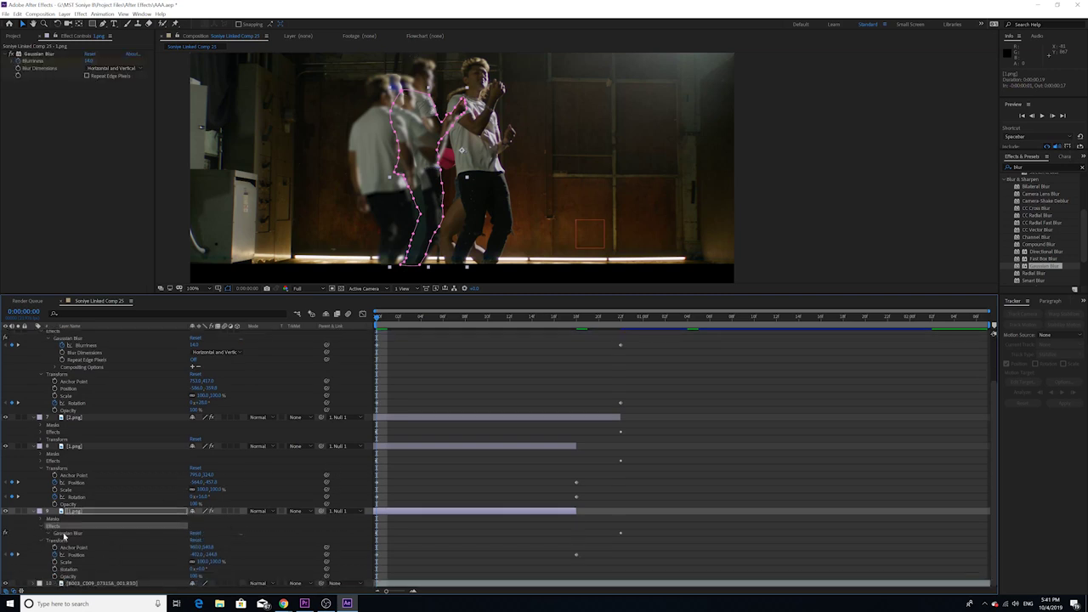
click(48, 533)
scroll(203, 528, down, 2)
drag(621, 513, 610, 512)
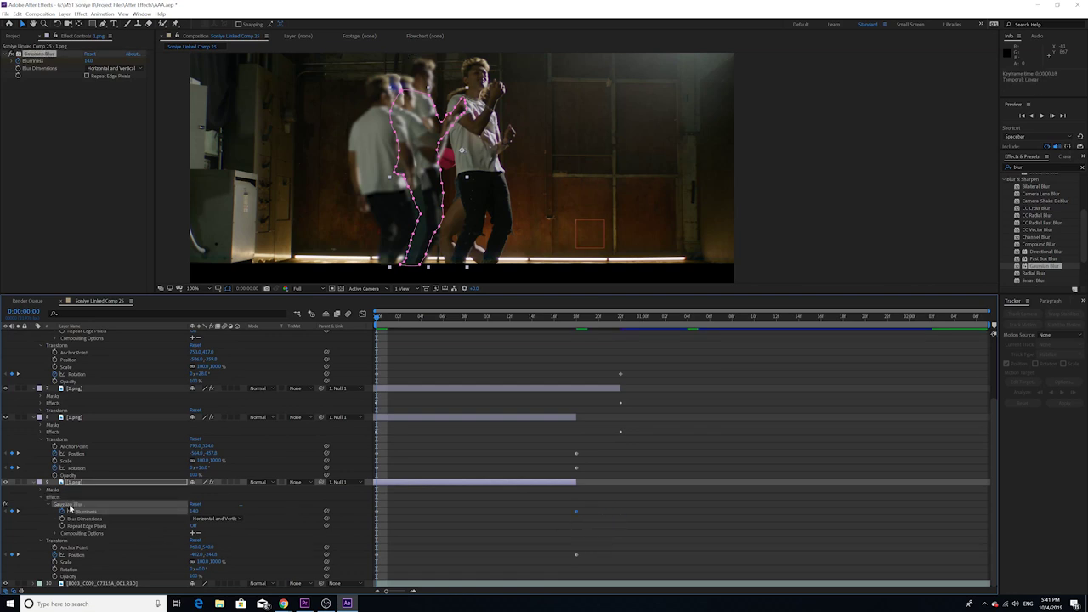
- Move the upper 1.png layer's ending Blurriness keyframe to 0:00:00:18 at the clip's end and preview the fade
click(65, 418)
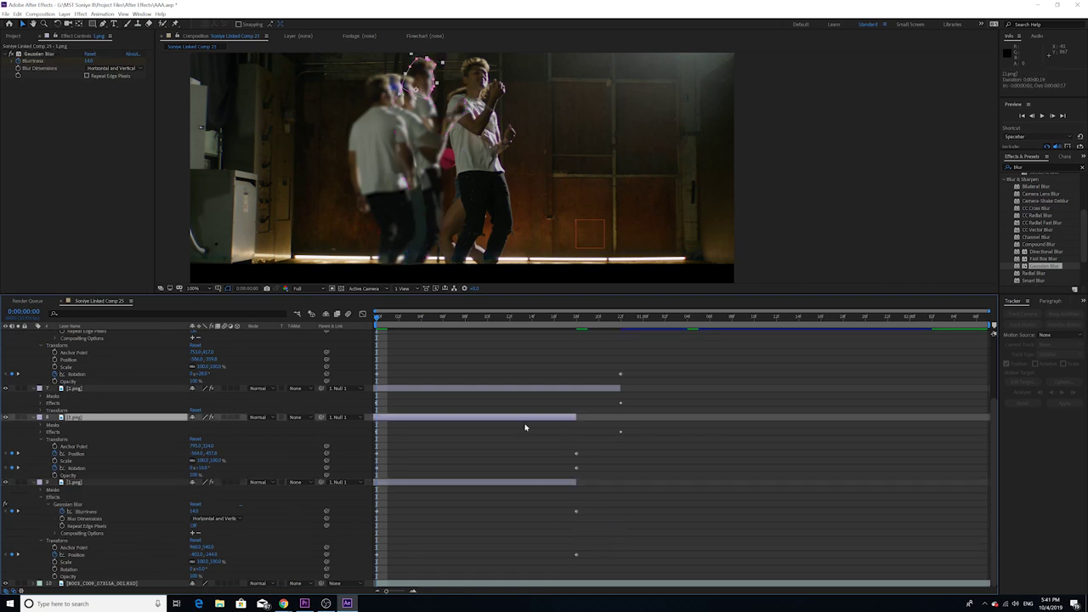
click(43, 434)
click(48, 440)
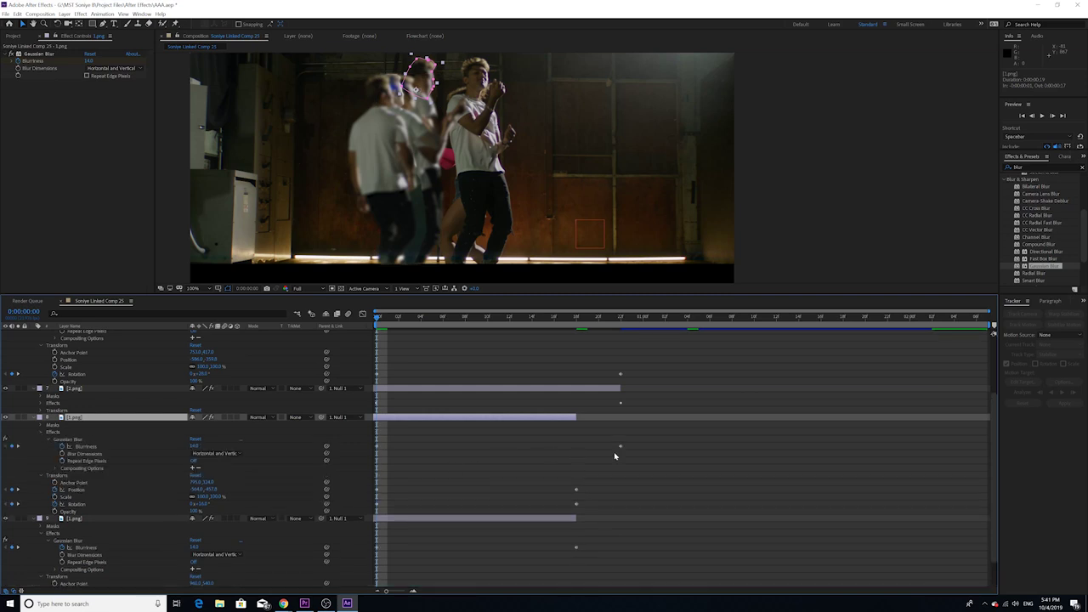
drag(621, 450, 575, 449)
key(space)
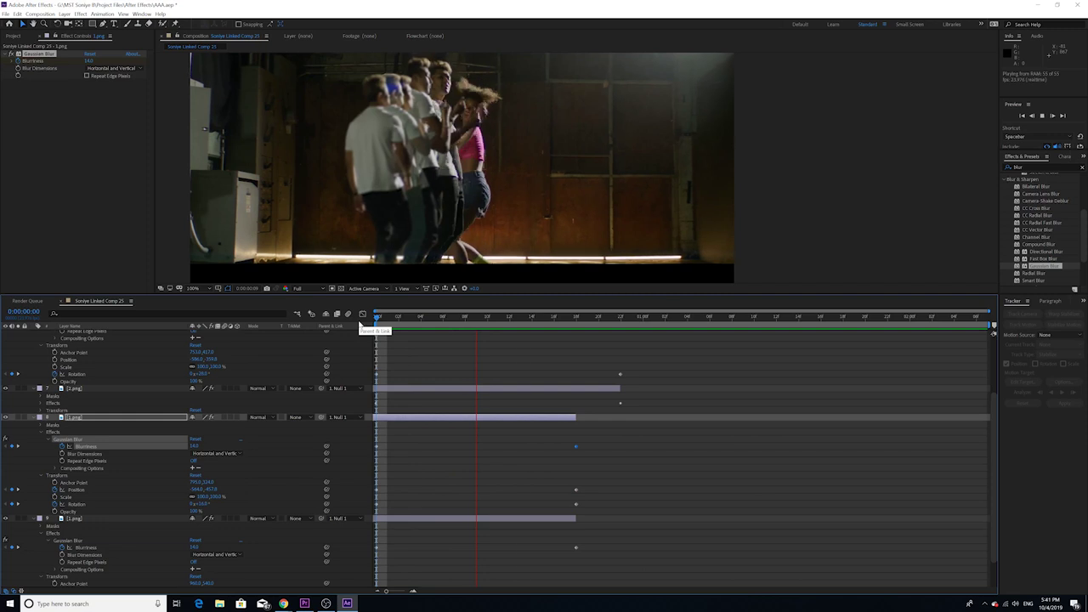
key(space)
- Open the upper 1.png layer's Mask 1 at 0:00:00:07 and adjust its path along the lower edge of the head
click(435, 316)
drag(435, 316, 420, 316)
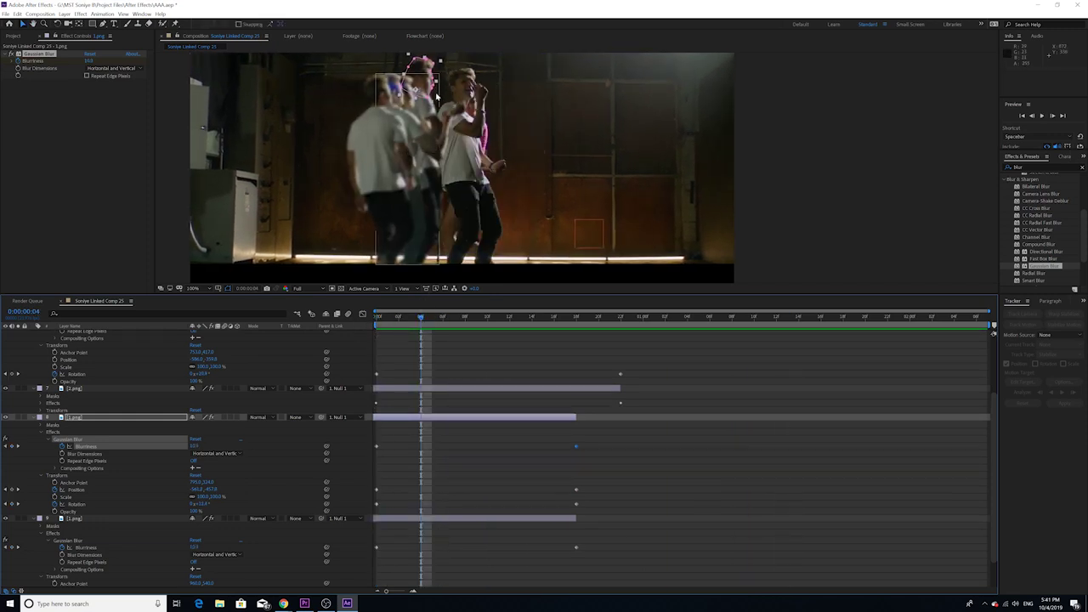
click(484, 363)
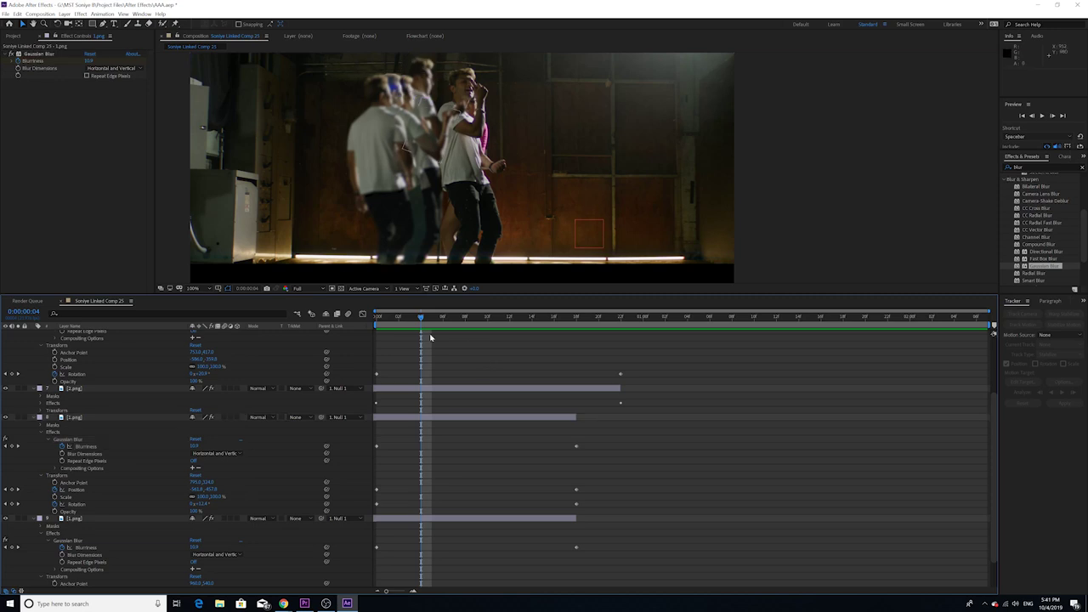
drag(433, 317, 454, 364)
click(82, 541)
click(79, 519)
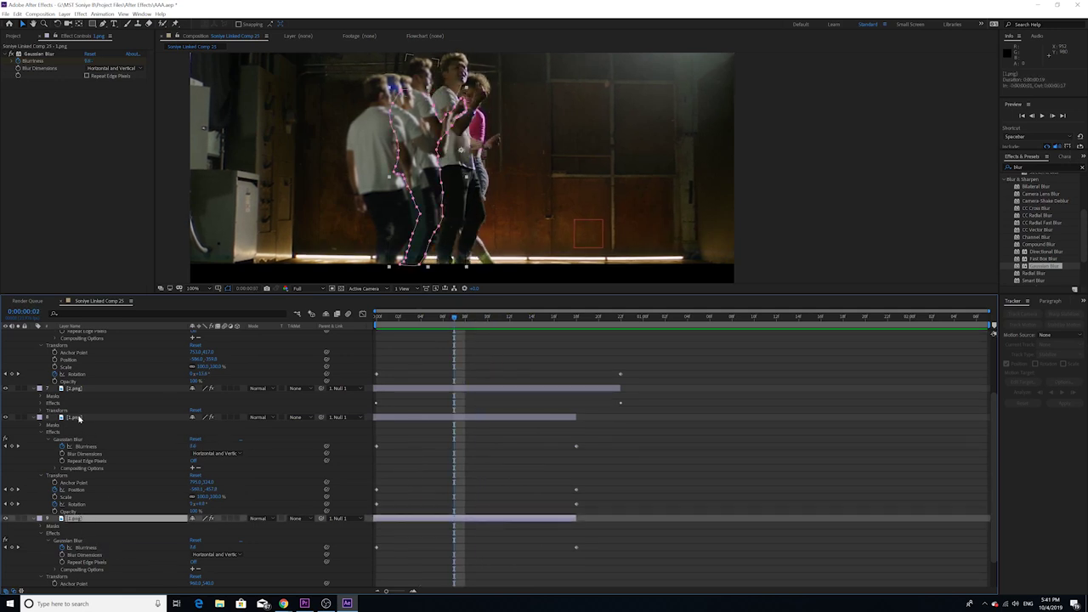
click(75, 417)
click(43, 425)
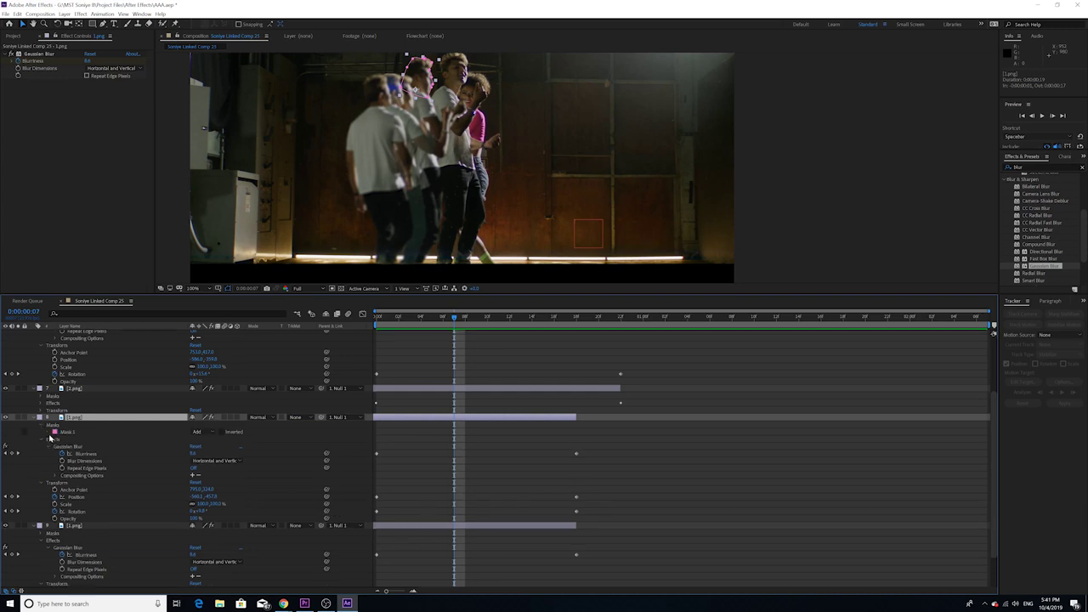
click(51, 432)
scroll(427, 170, up, 3)
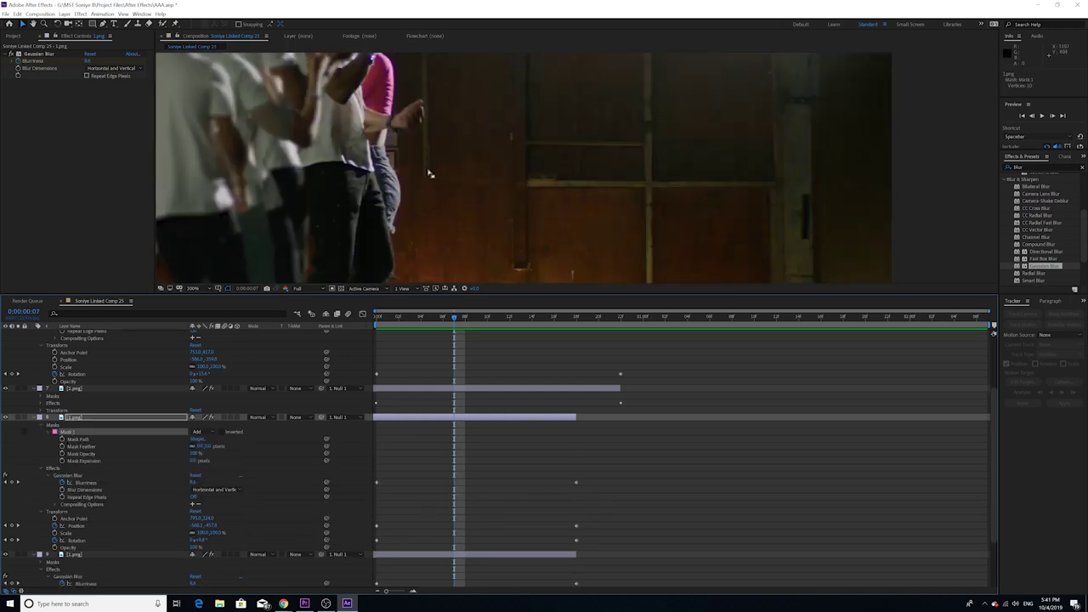
drag(373, 190, 396, 203)
click(391, 200)
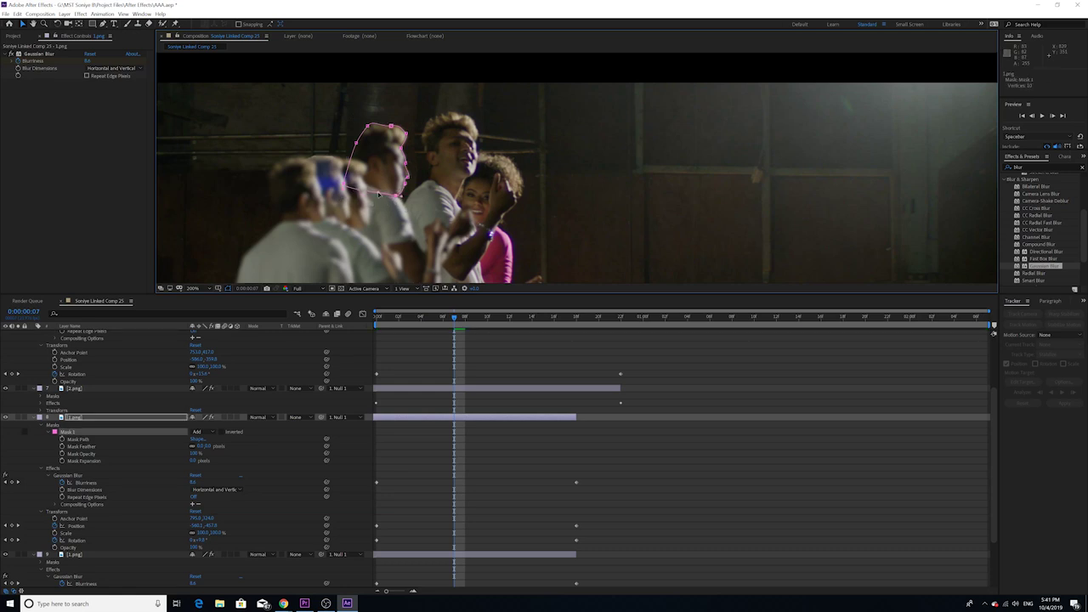
- Play the composition to check the head mask and blur fade on the clones
click(497, 363)
key(space)
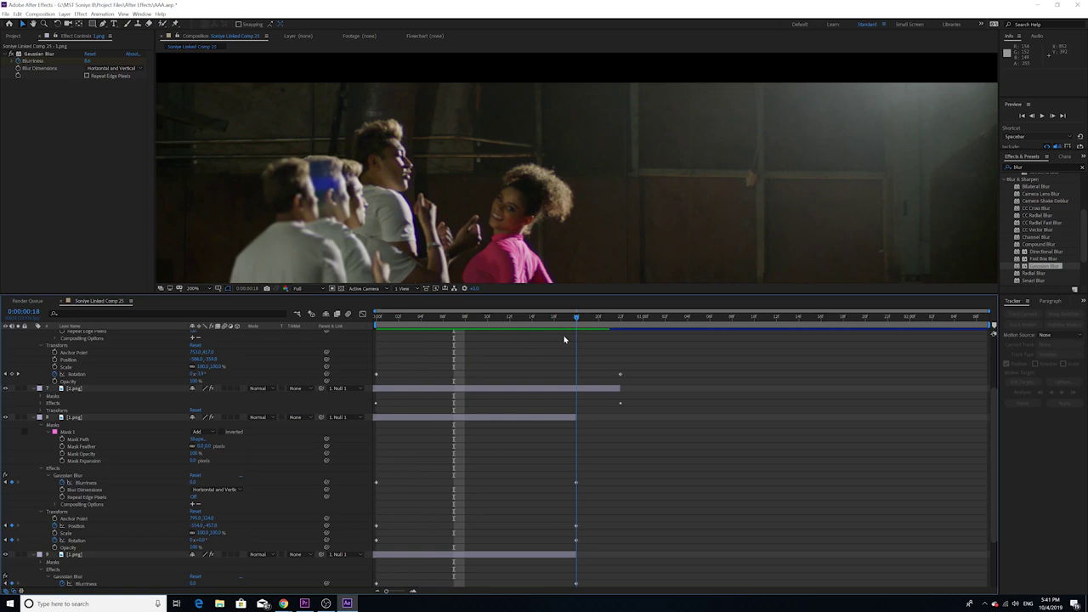
key(comma)
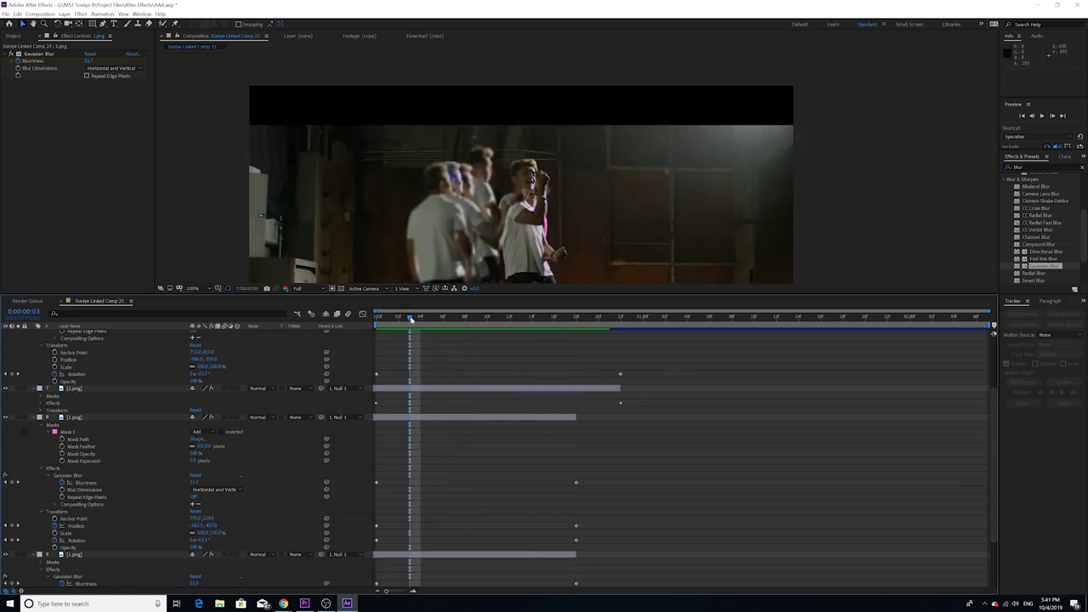
key(space)
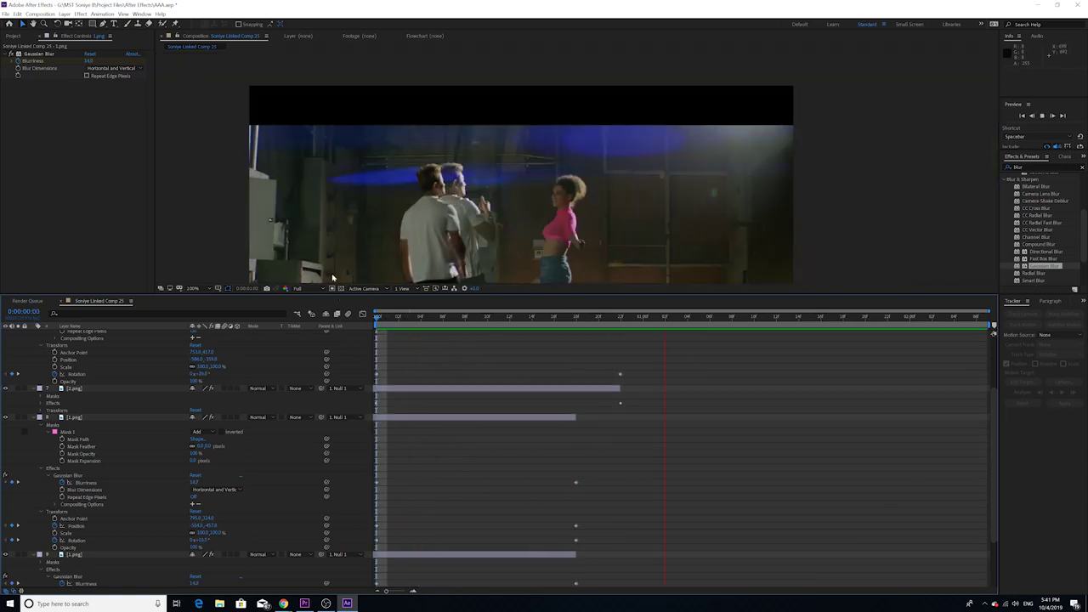
key(space)
- Fit the whole composition in the viewer and replay the blurred clone effect several times from the first frame
click(195, 288)
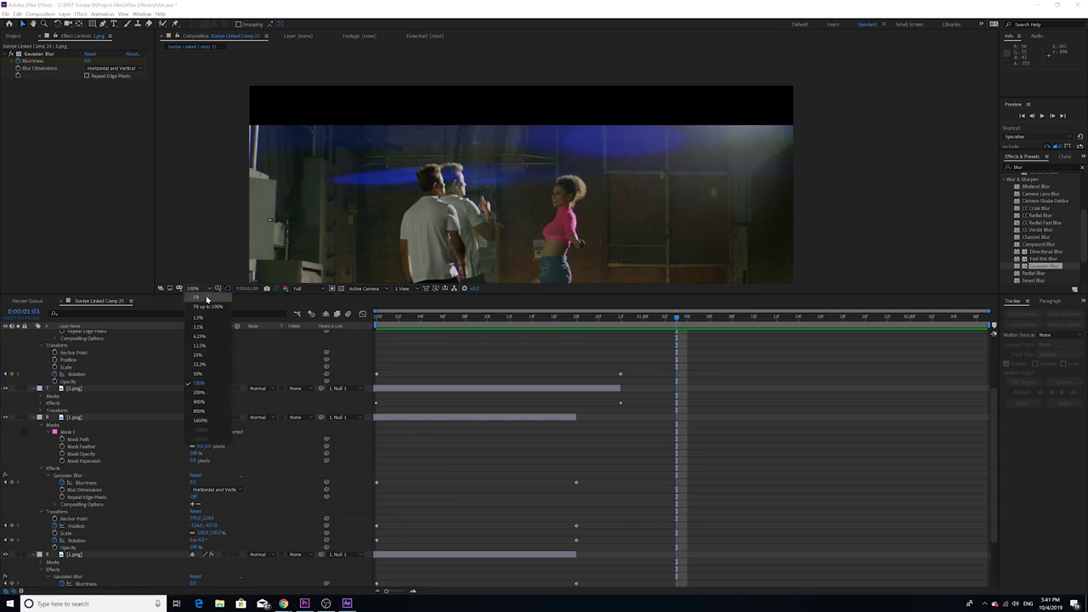
click(204, 311)
key(space)
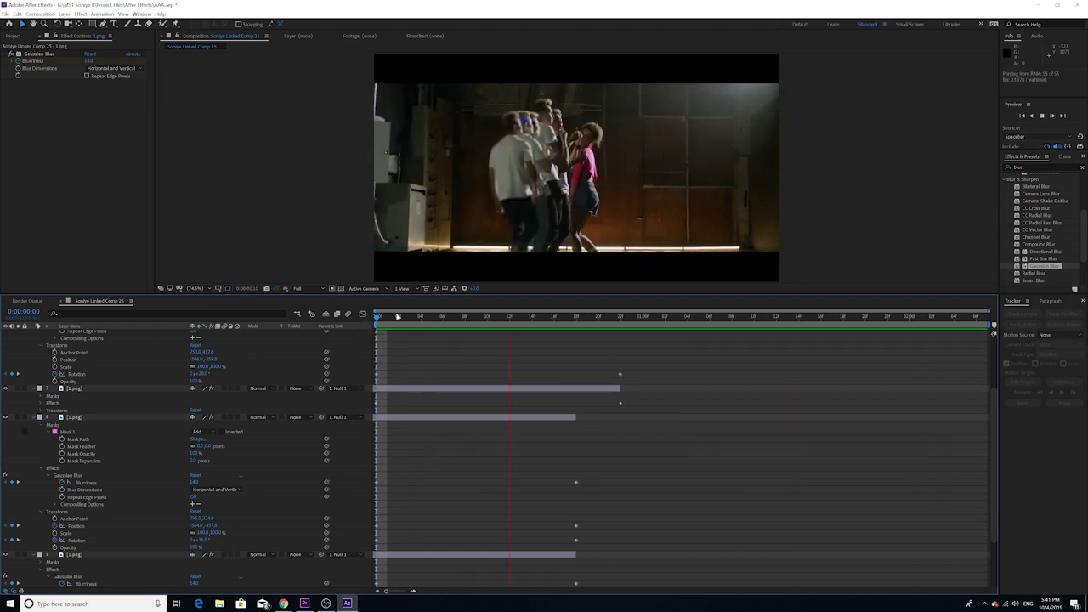
key(space)
drag(389, 319, 258, 367)
key(space)
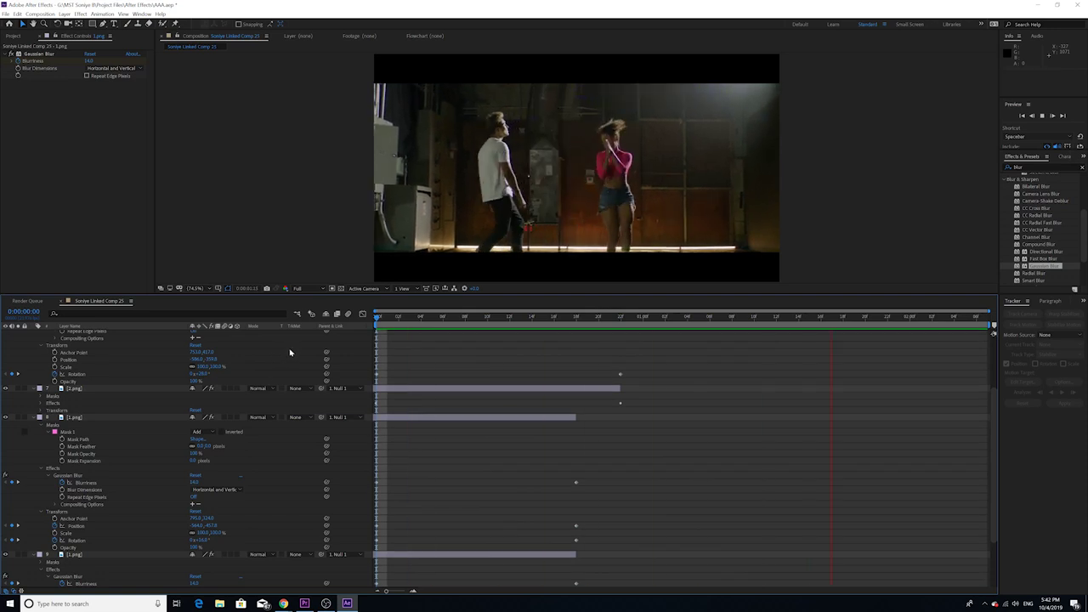
key(space)
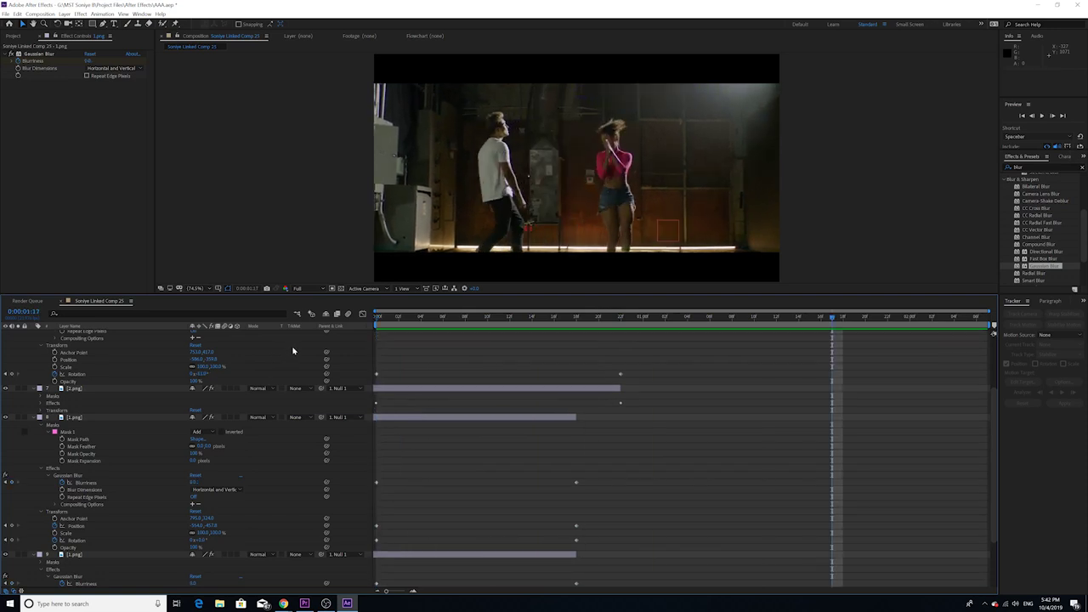
click(379, 320)
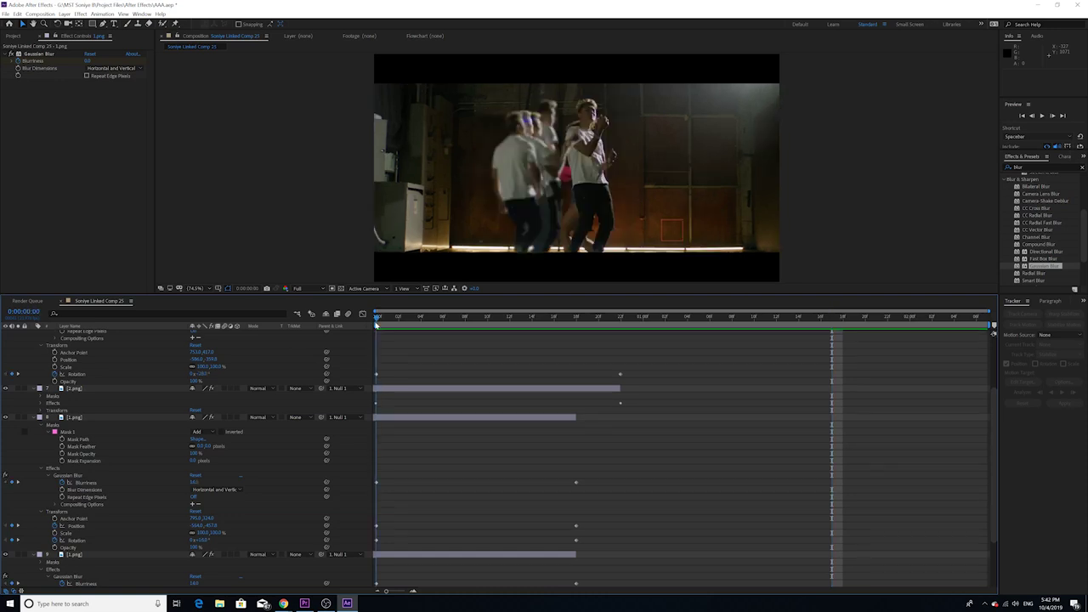
key(space)
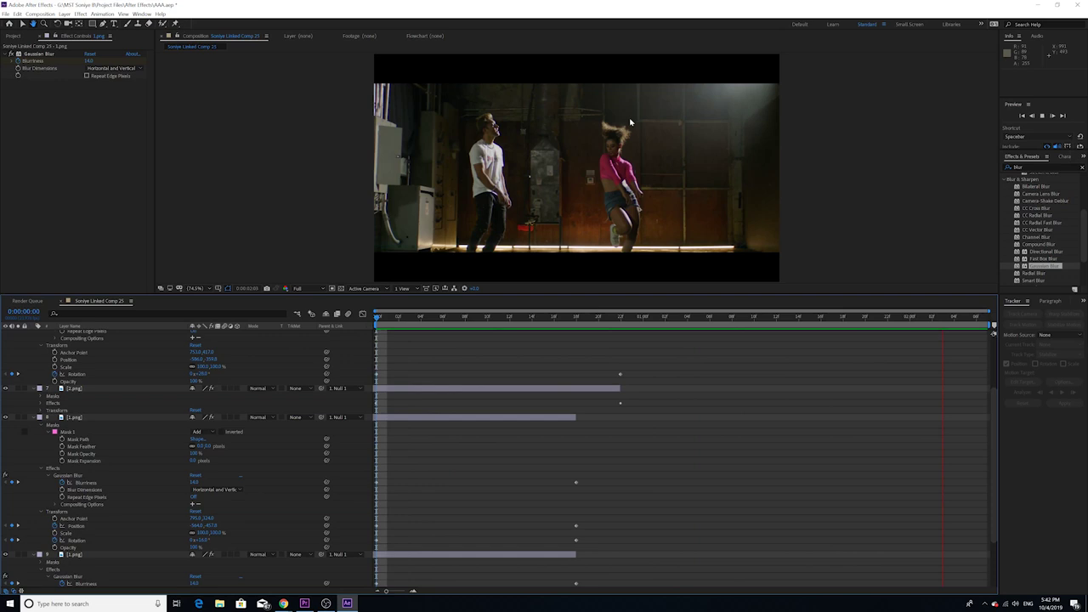
key(space)
key(space)
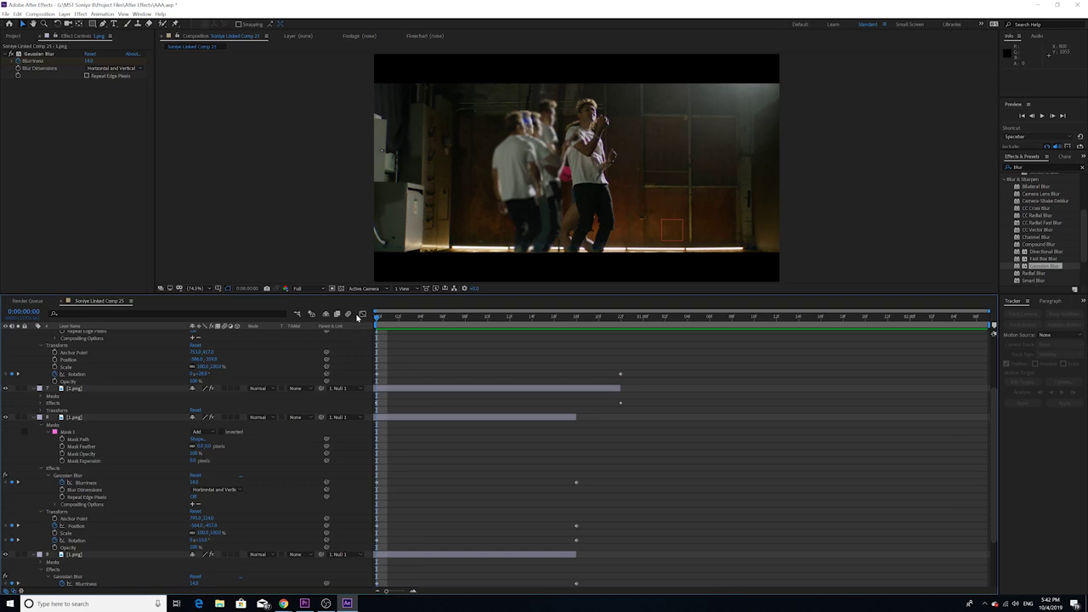
key(space)
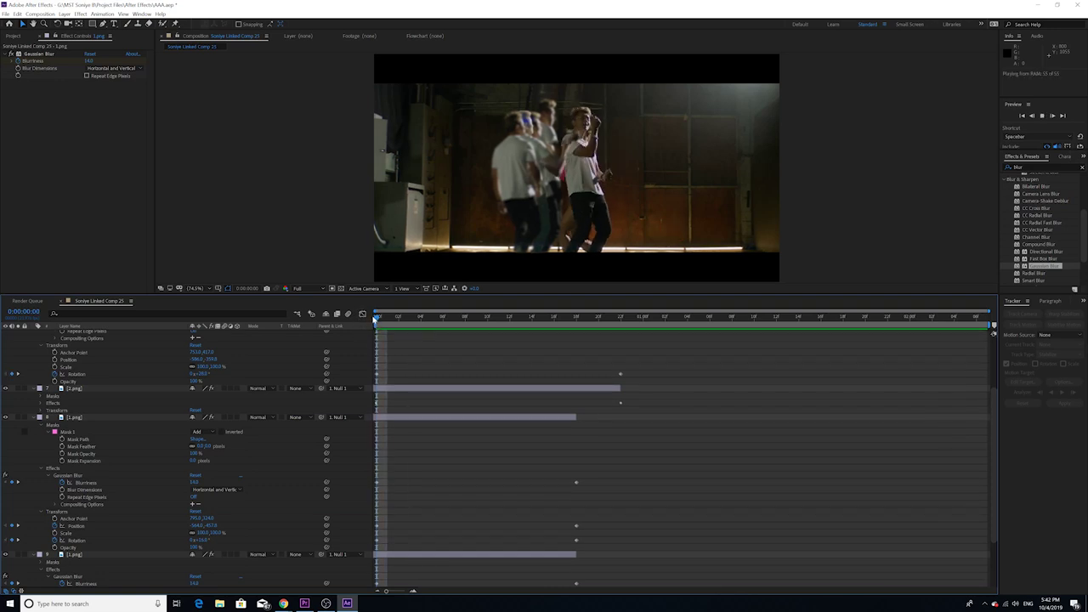
key(space)
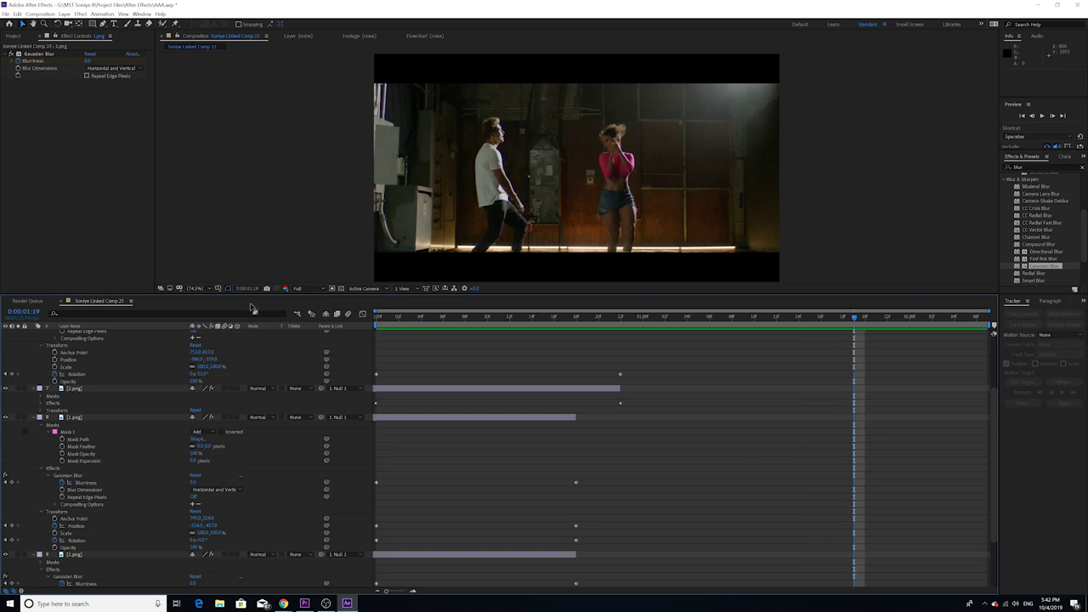
- Collapse the expanded 2.png and 1.png layers in the timeline
scroll(165, 372, up, 2)
scroll(146, 371, up, 2)
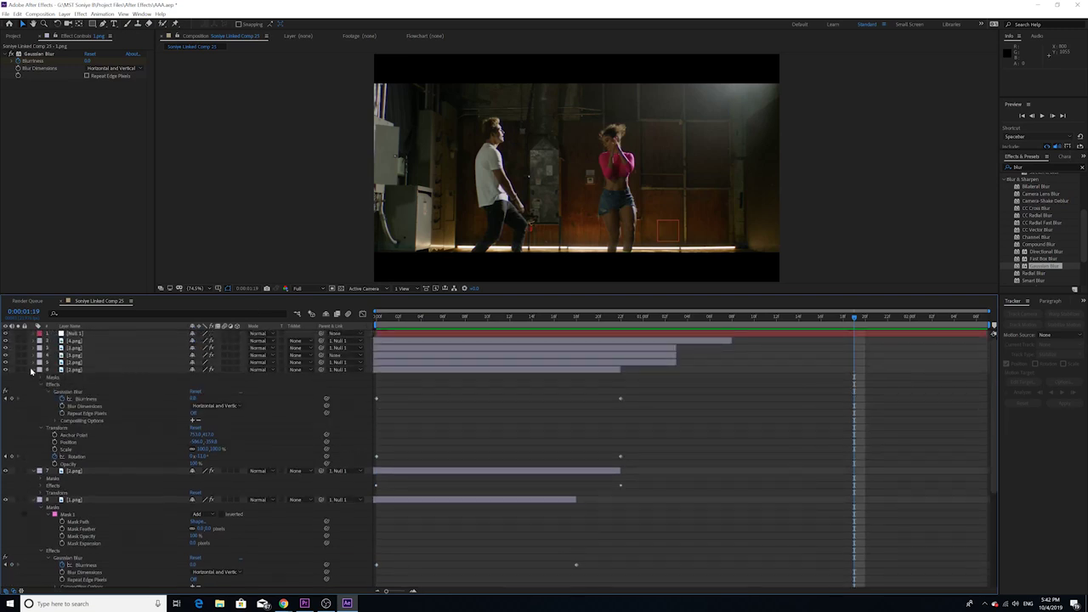
click(31, 370)
click(33, 377)
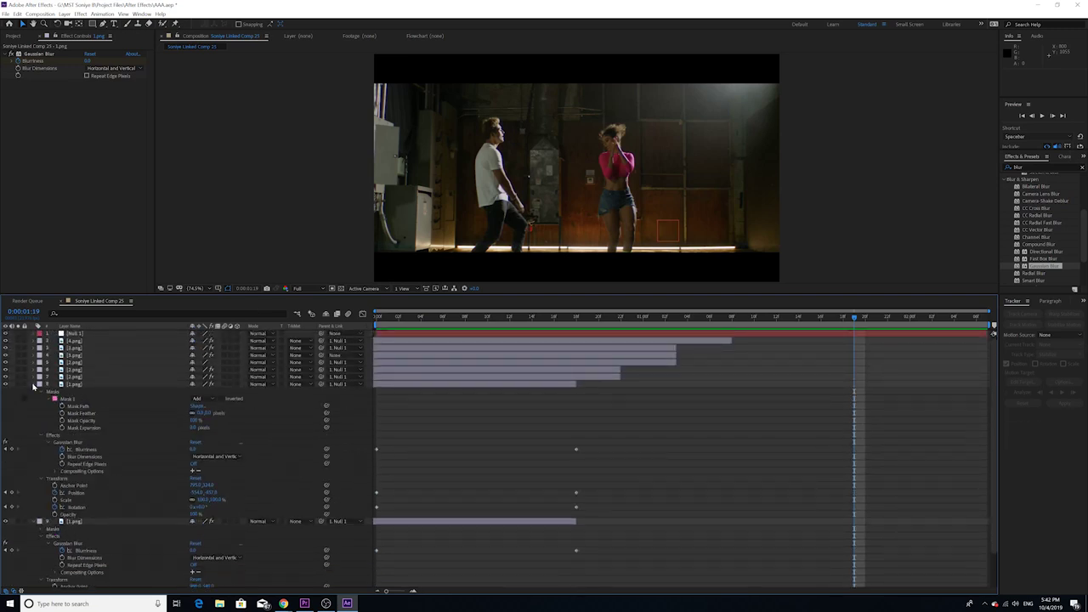
click(34, 384)
click(34, 391)
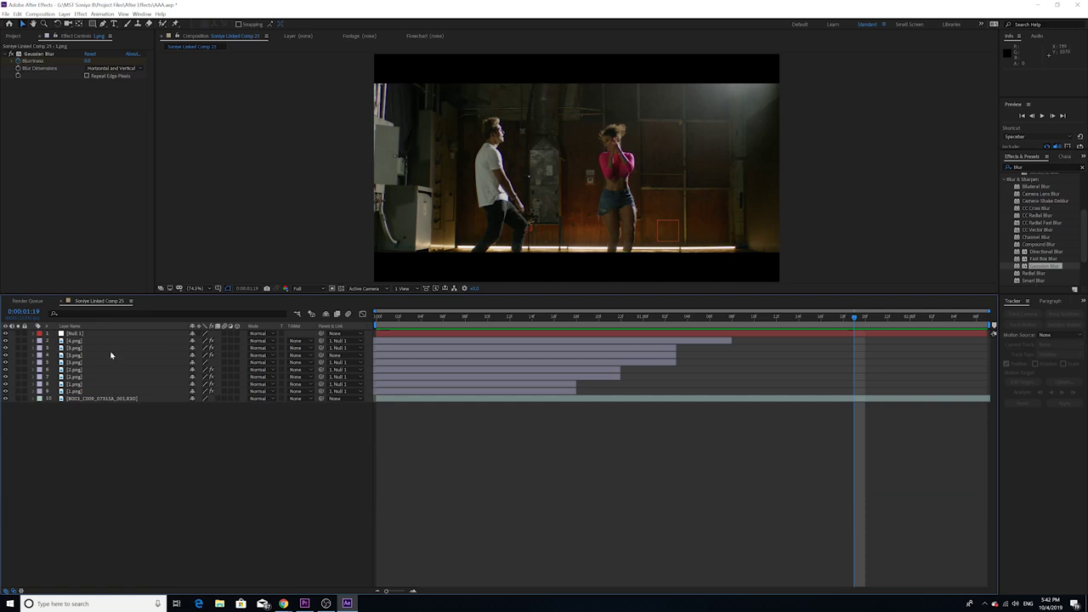
- Pre-compose all ten layers, from Null 1 down to the source footage, into a new composition named Pre-comp 1
click(74, 334)
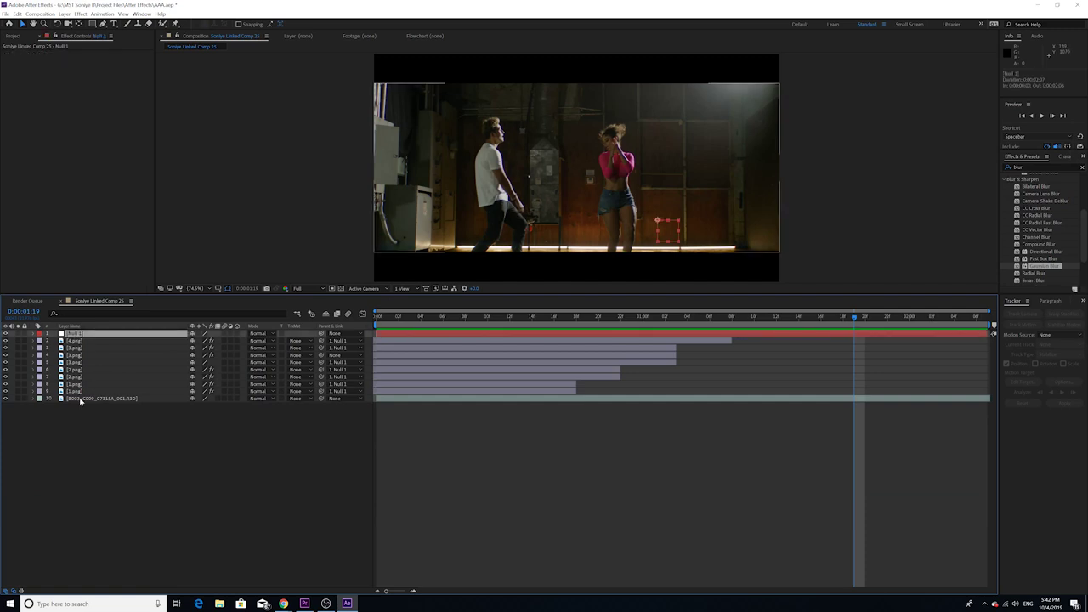
shift+click(81, 399)
right_click(83, 400)
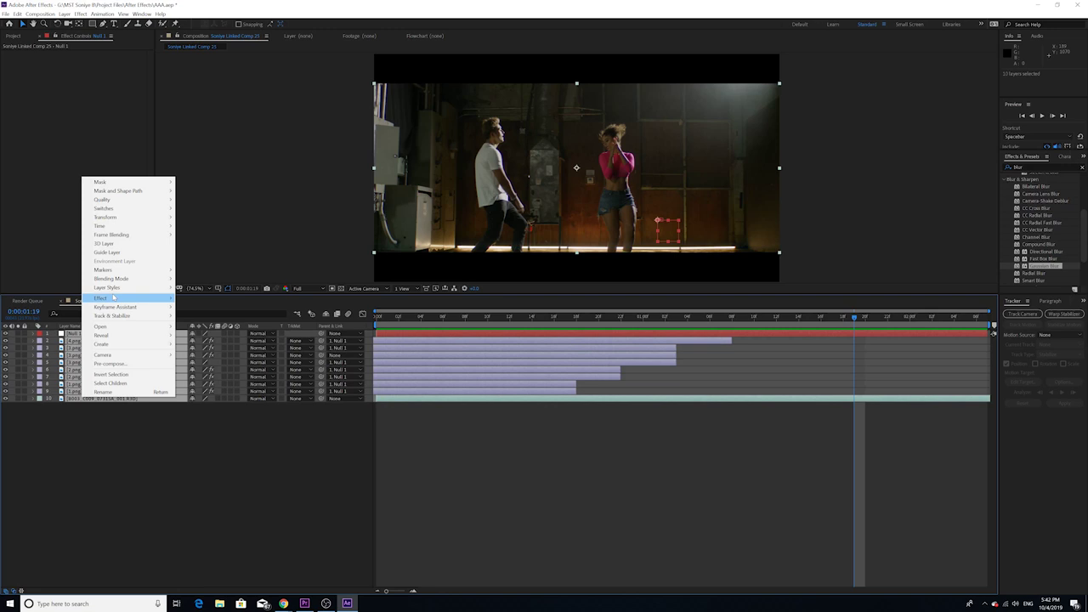
click(98, 363)
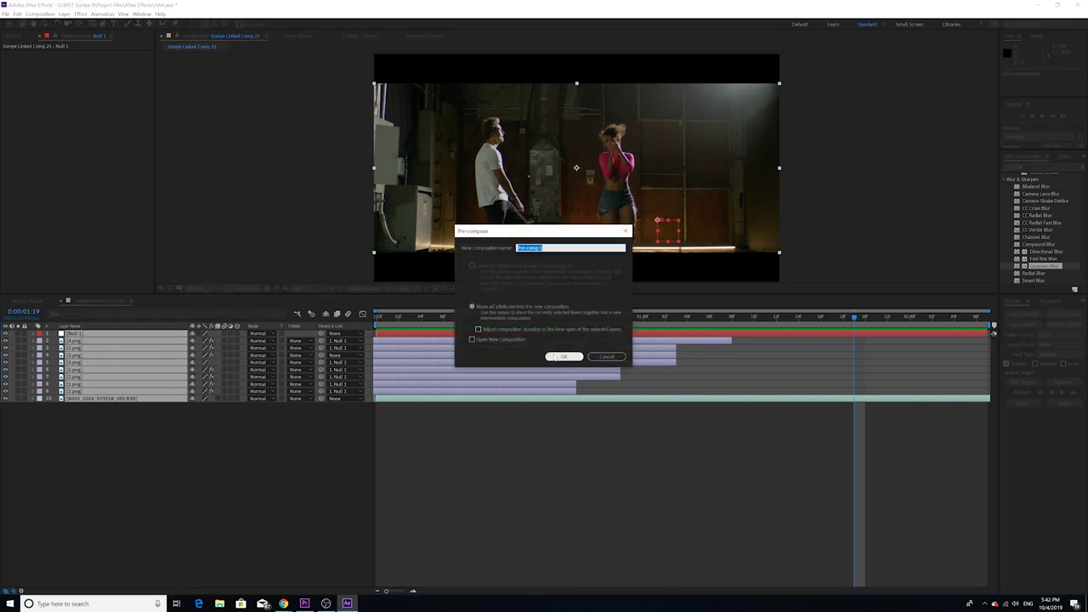
click(554, 356)
- Scale the Pre-comp 1 layer up to 137% at the first frame and play the enlarged shot
key(Home)
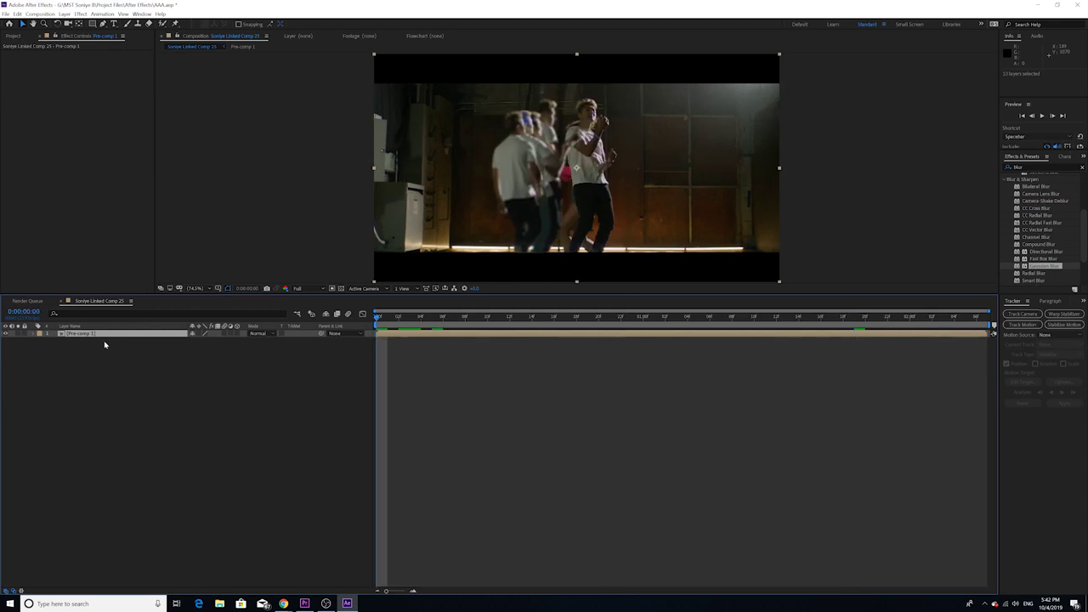
click(39, 343)
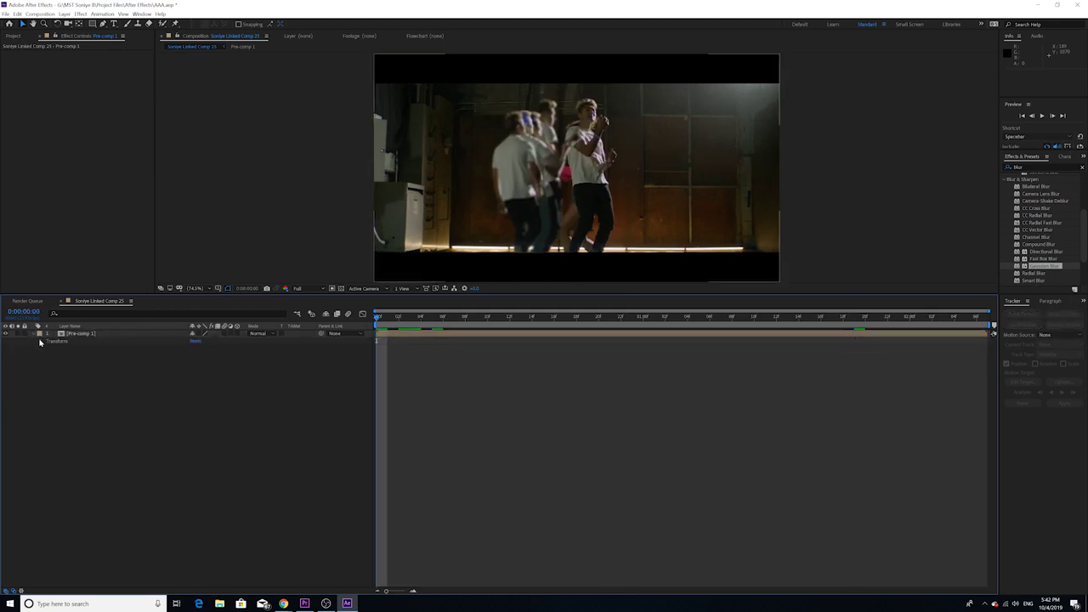
click(41, 343)
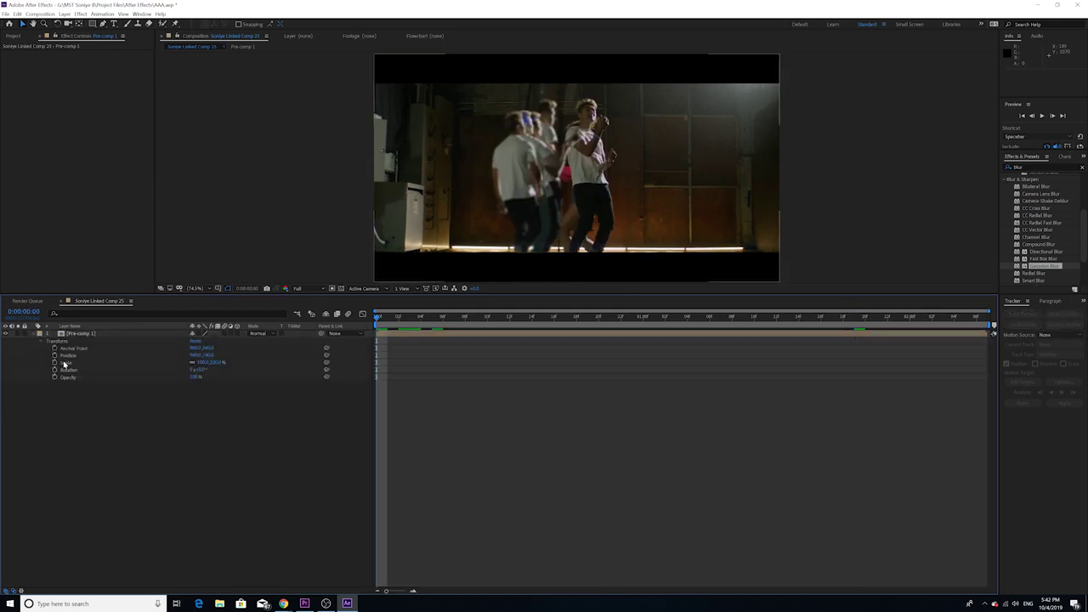
click(64, 364)
drag(203, 362, 217, 363)
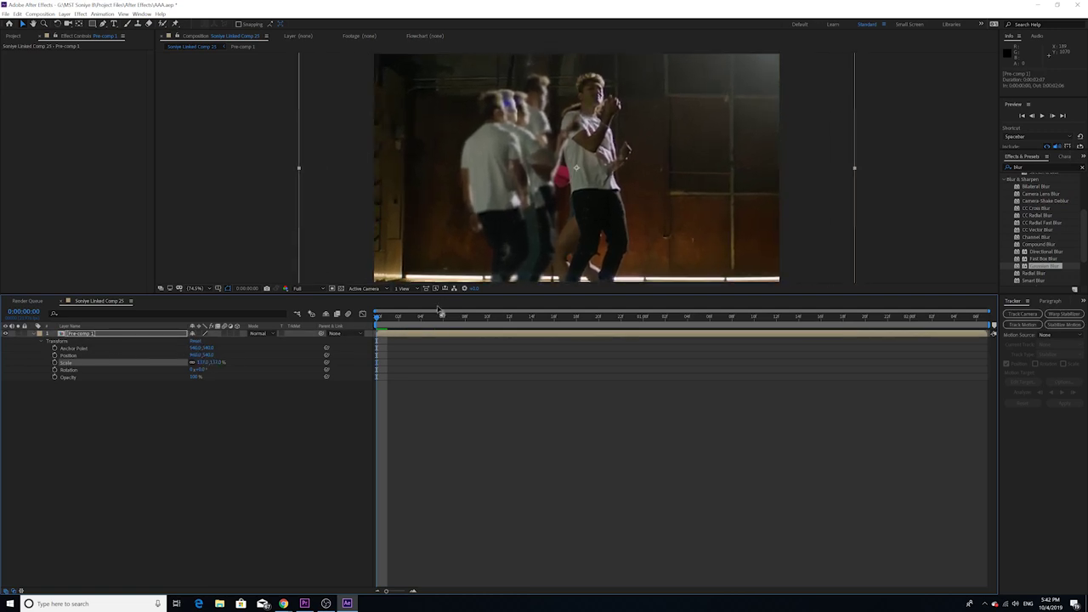
key(space)
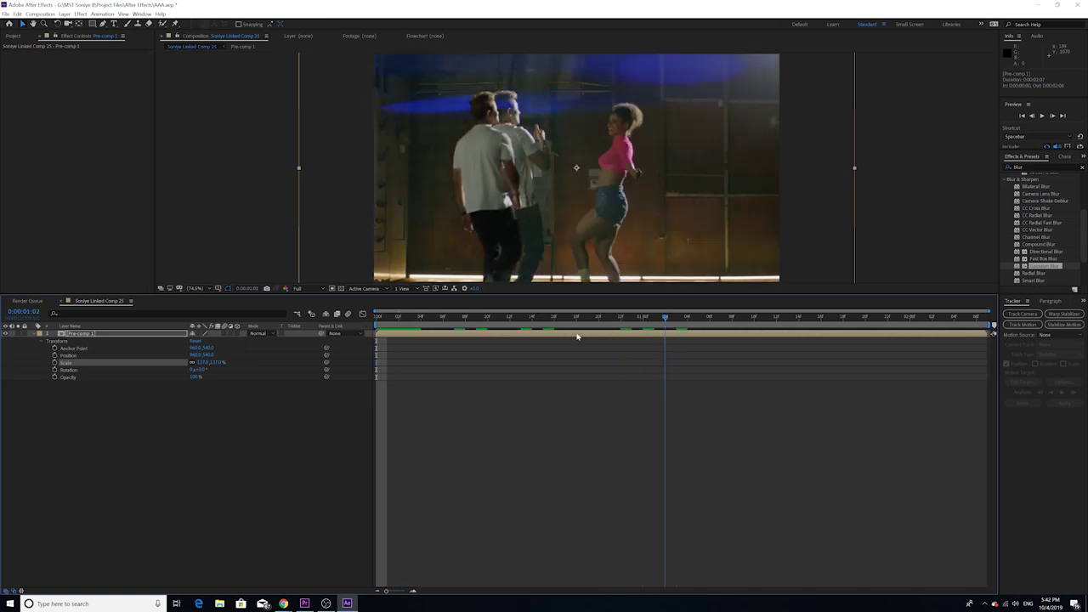
key(space)
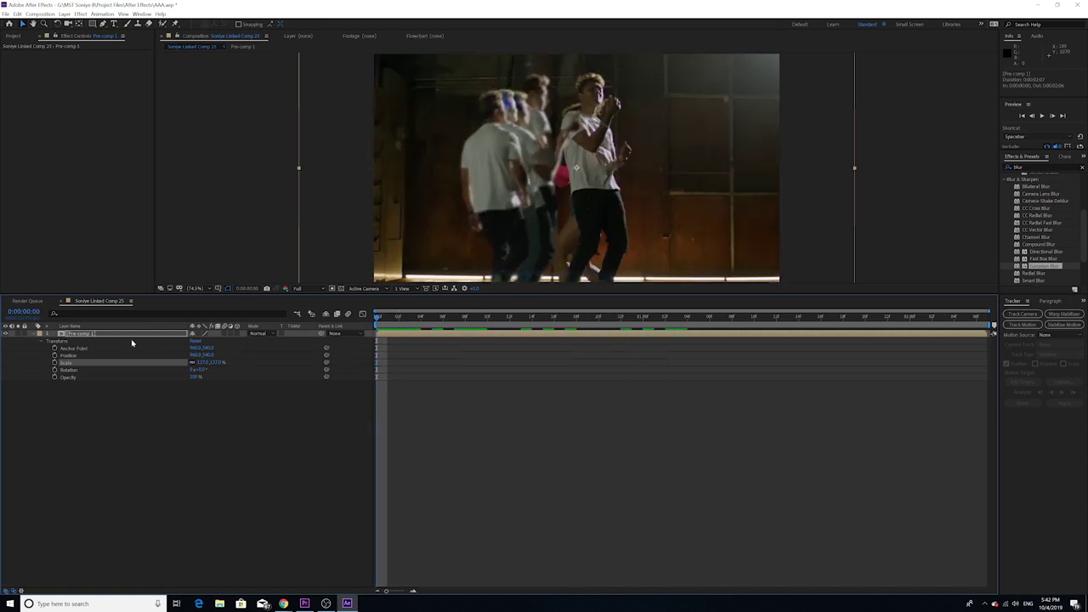
- Keyframe Pre-comp 1's Position and Scale at the first frame, zoom to 208% and reframe lower at 0:00:00:09, and preview the push-in
click(54, 355)
drag(379, 316, 476, 320)
mouse_move(201, 367)
mouse_down()
mouse_move(231, 359)
mouse_move(212, 357)
mouse_move(303, 362)
mouse_up()
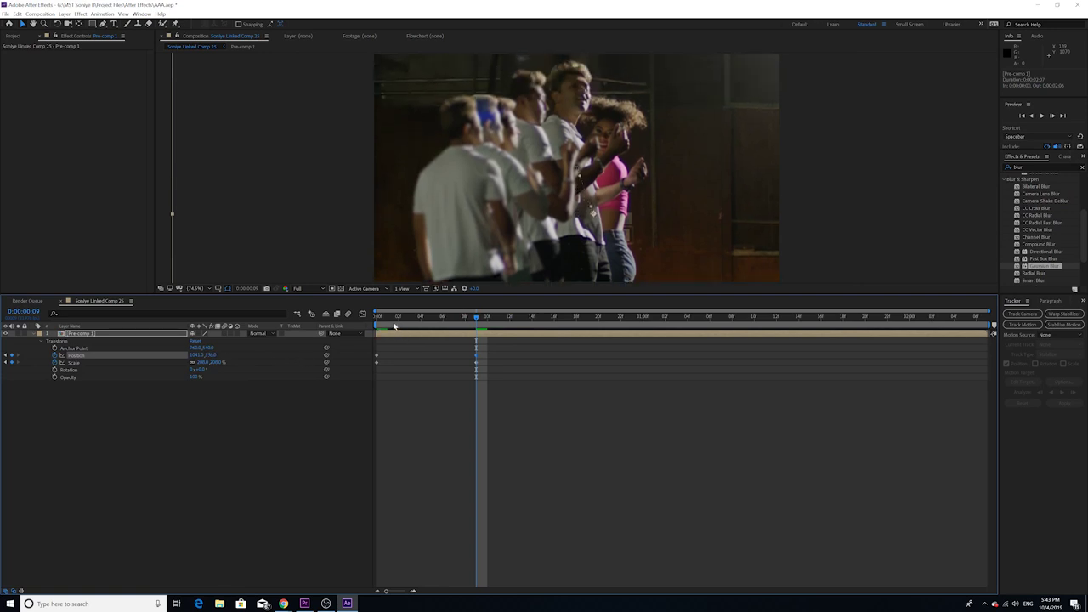
key(space)
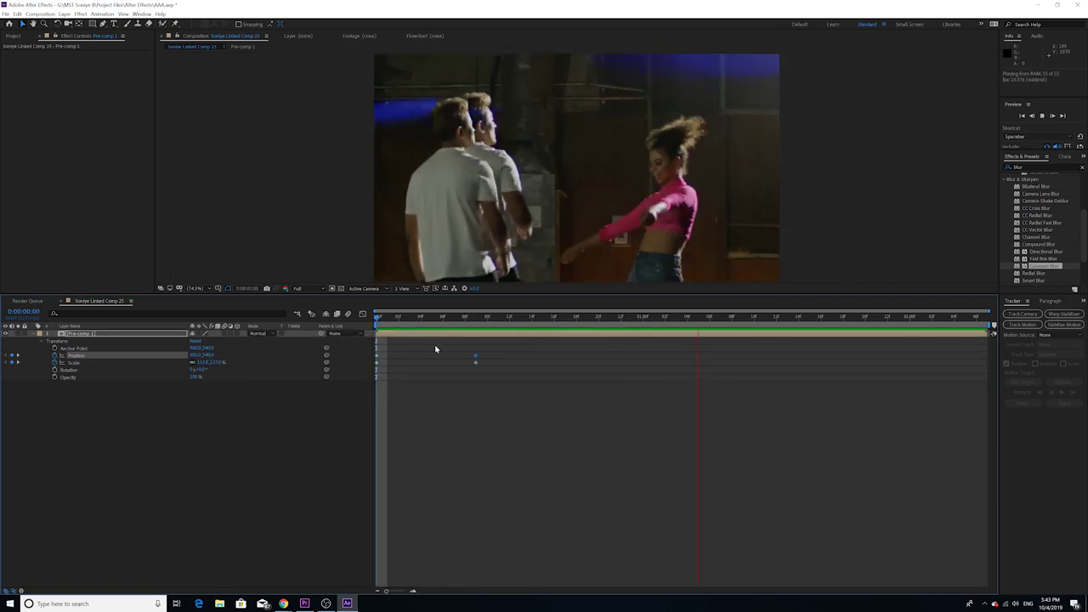
key(space)
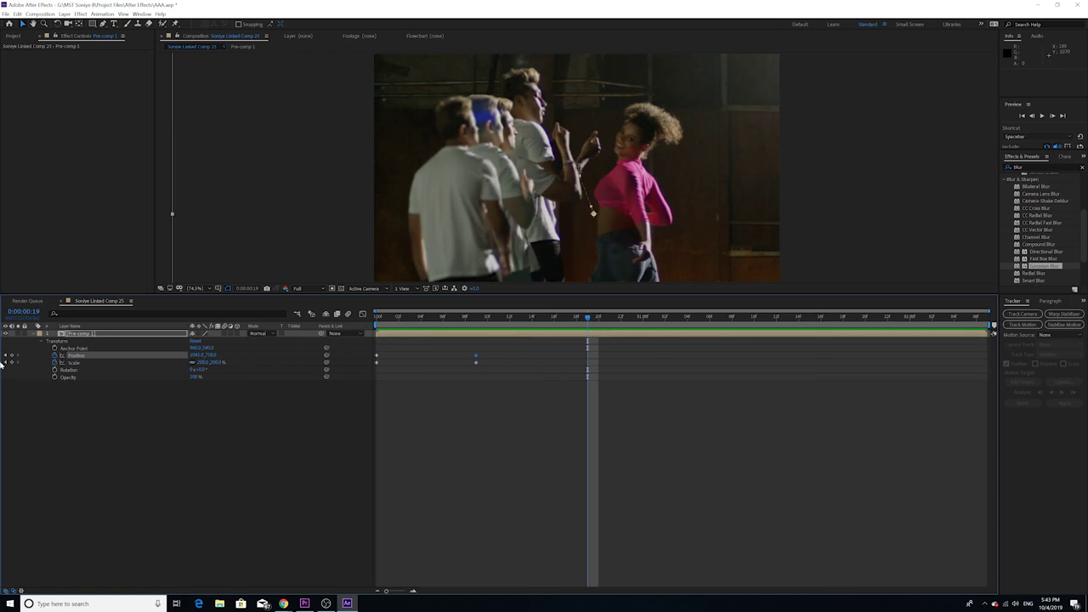
- At 0:00:00:19, keyframe Pre-comp 1's Scale at 157% with the frame moved back up, and preview the zoom-out
click(12, 363)
drag(205, 366, 82, 389)
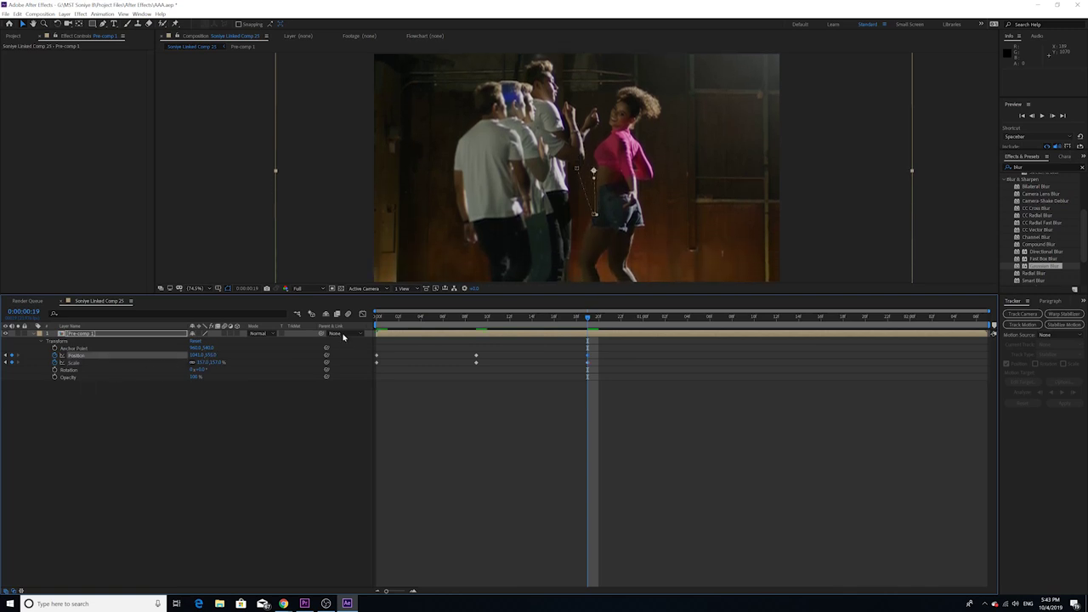
click(387, 320)
key(space)
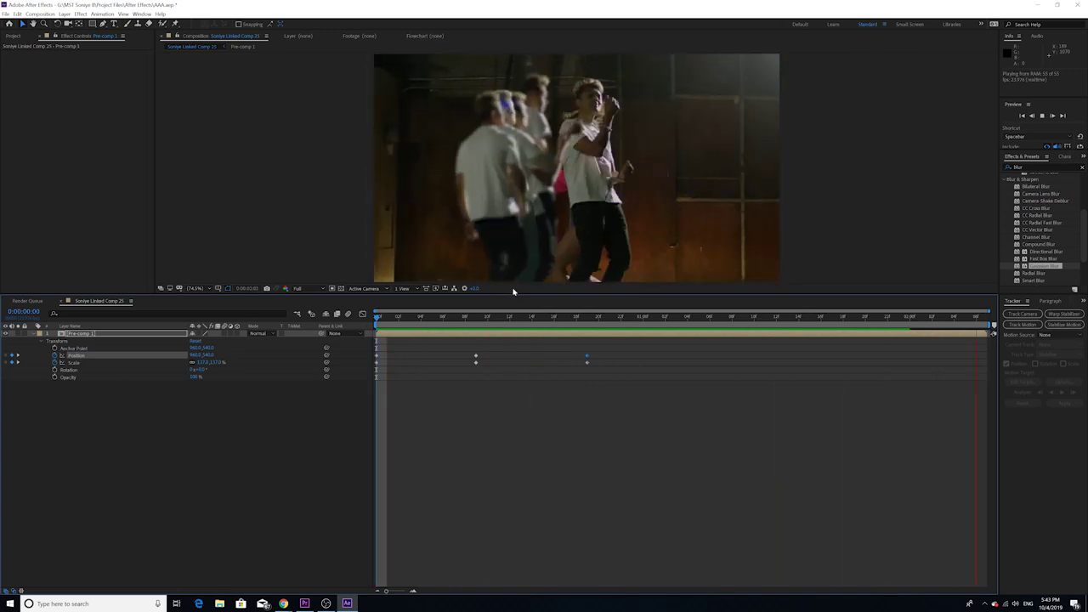
- Switch to Premiere Pro and play the opening dancer clone shots of the finished AE Trick 2 edit
click(305, 604)
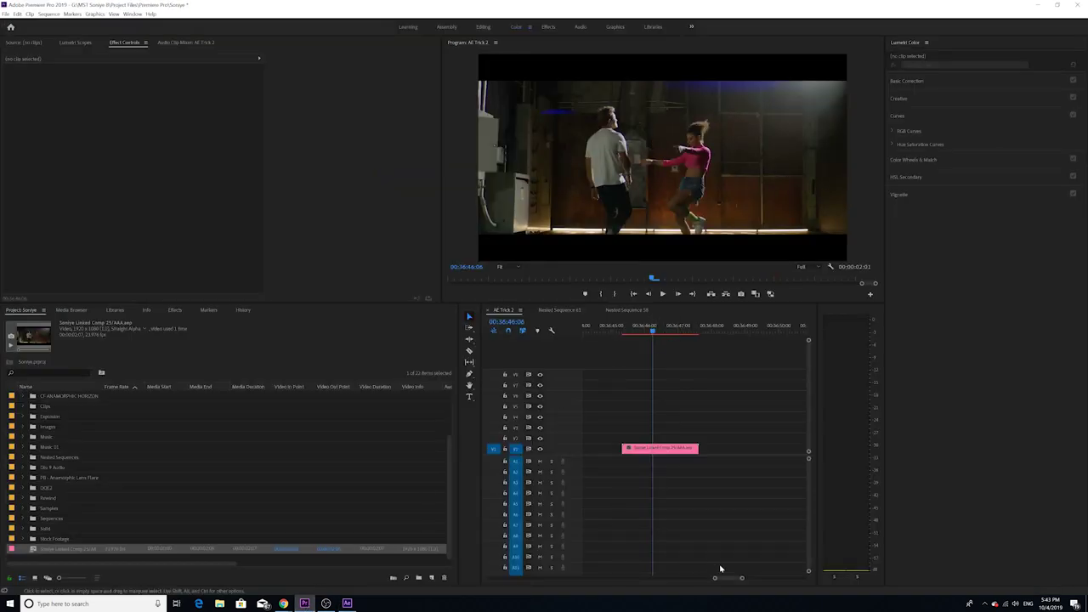
drag(715, 578, 690, 580)
scroll(646, 425, up, 2)
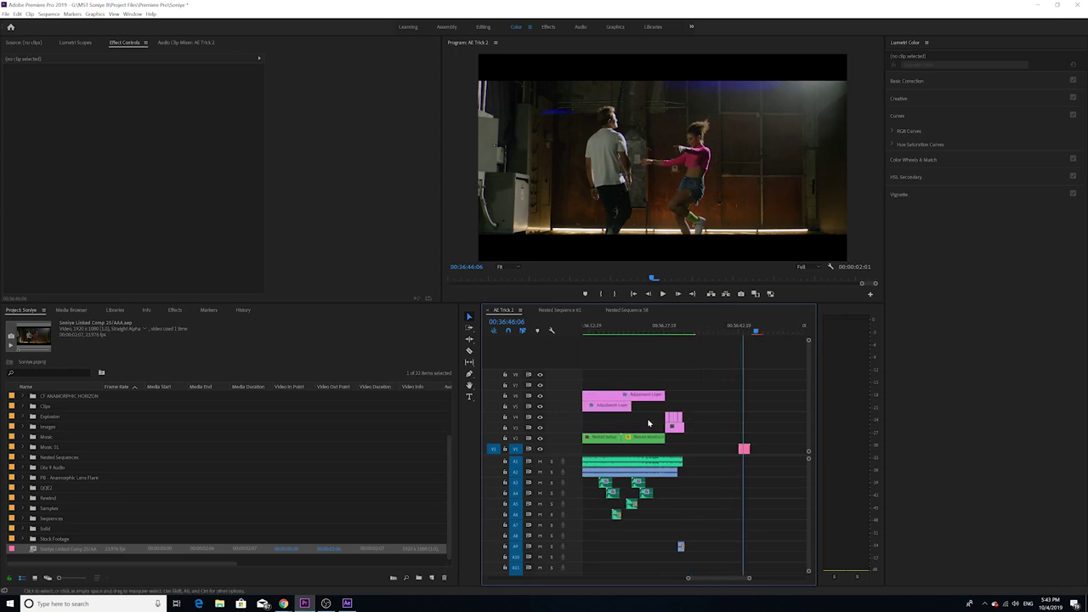
scroll(648, 423, up, 2)
click(624, 332)
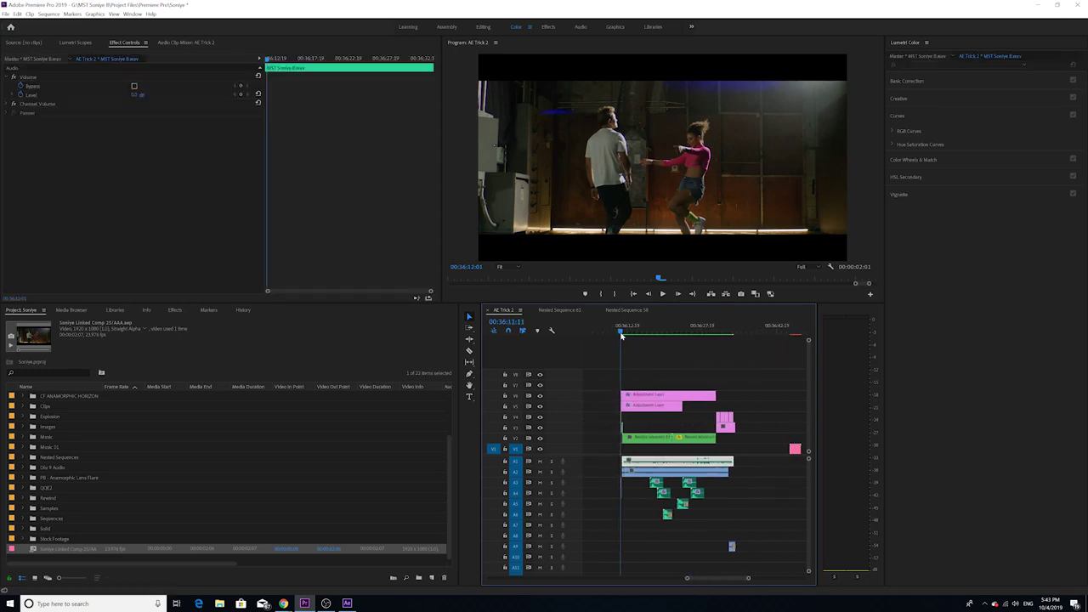
key(space)
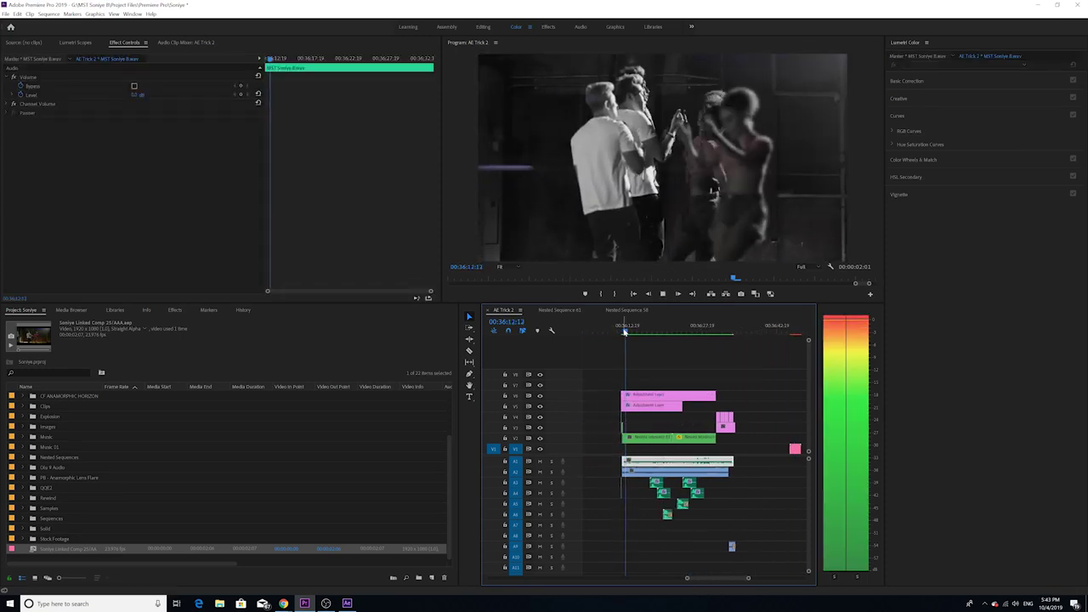
key(space)
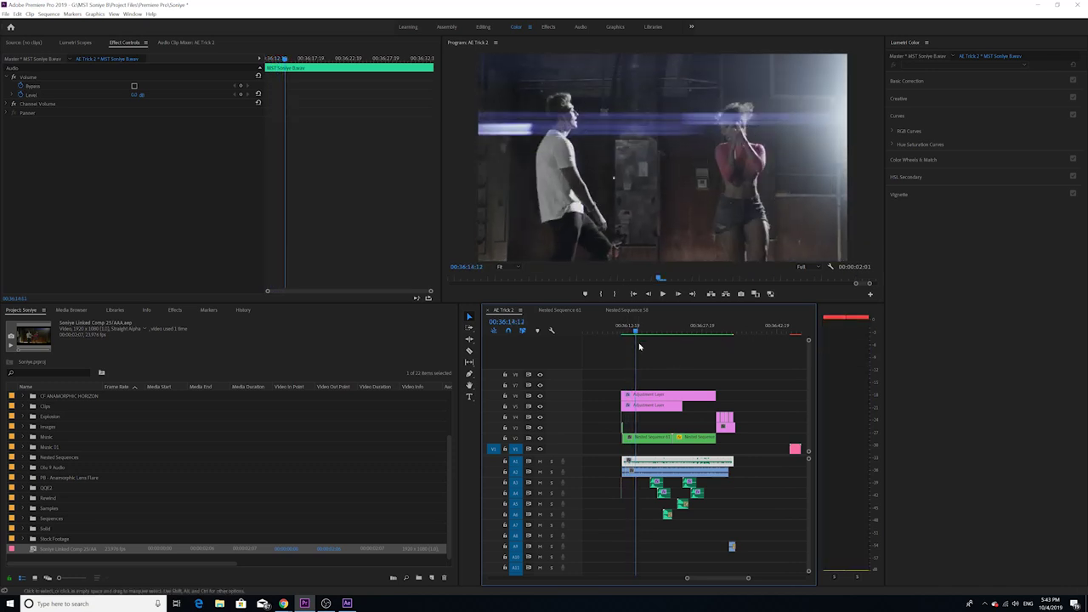
key(space)
key(space)
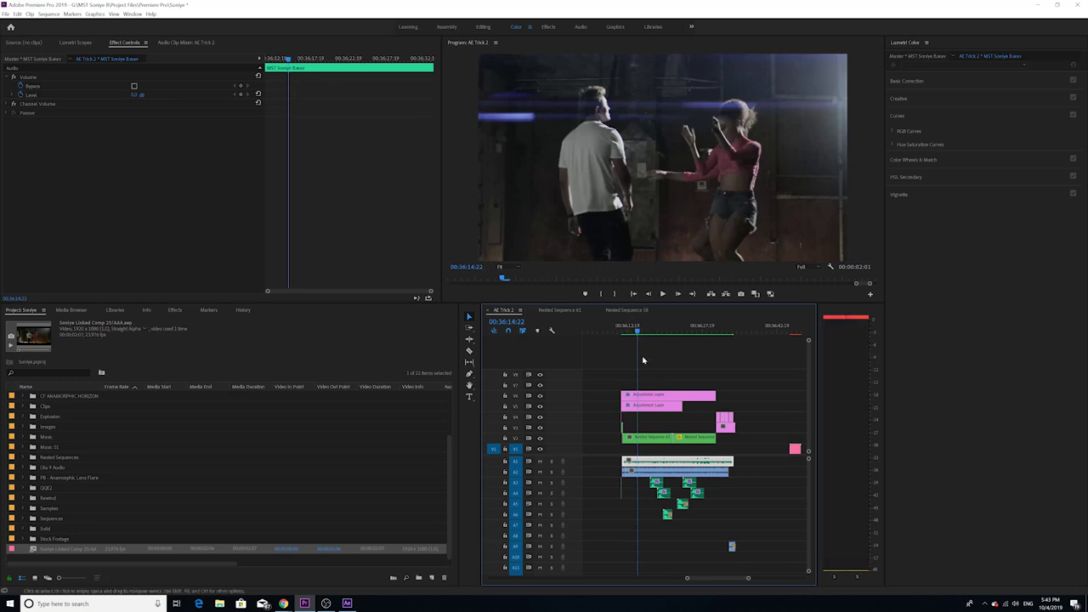
key(space)
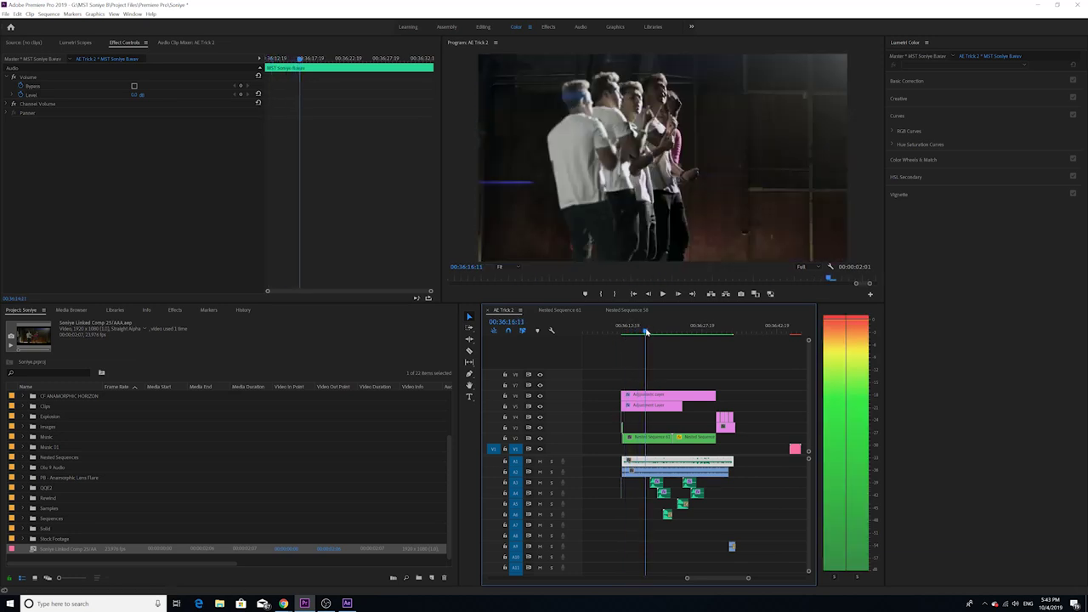
key(space)
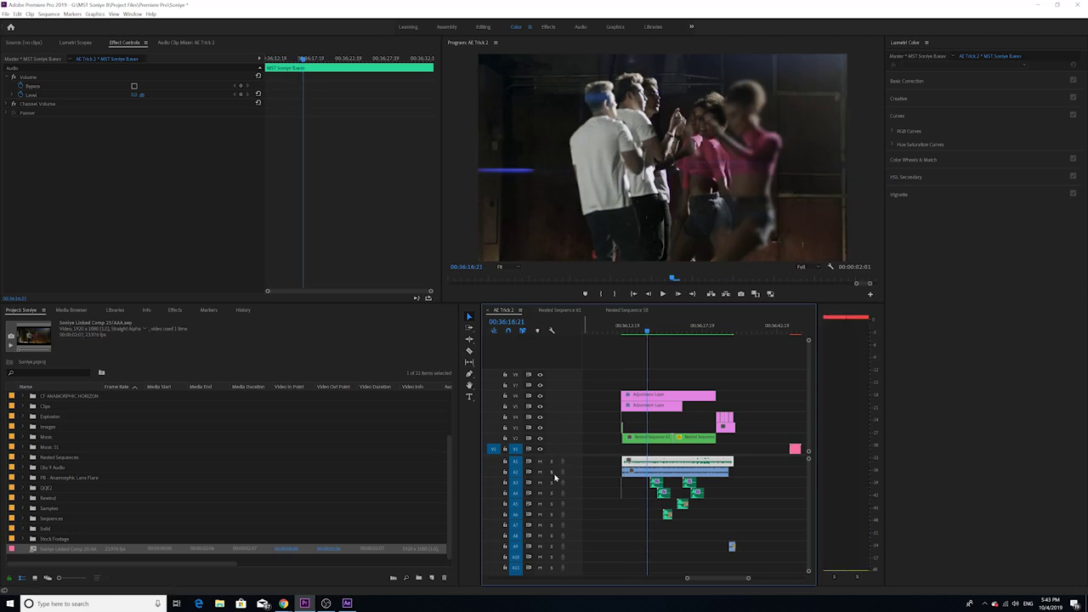
- Solo audio tracks A2 and A3 and replay the dancer clone shots from near the edit's start
mouse_move(651, 332)
mouse_down()
mouse_move(661, 334)
mouse_move(643, 341)
mouse_up()
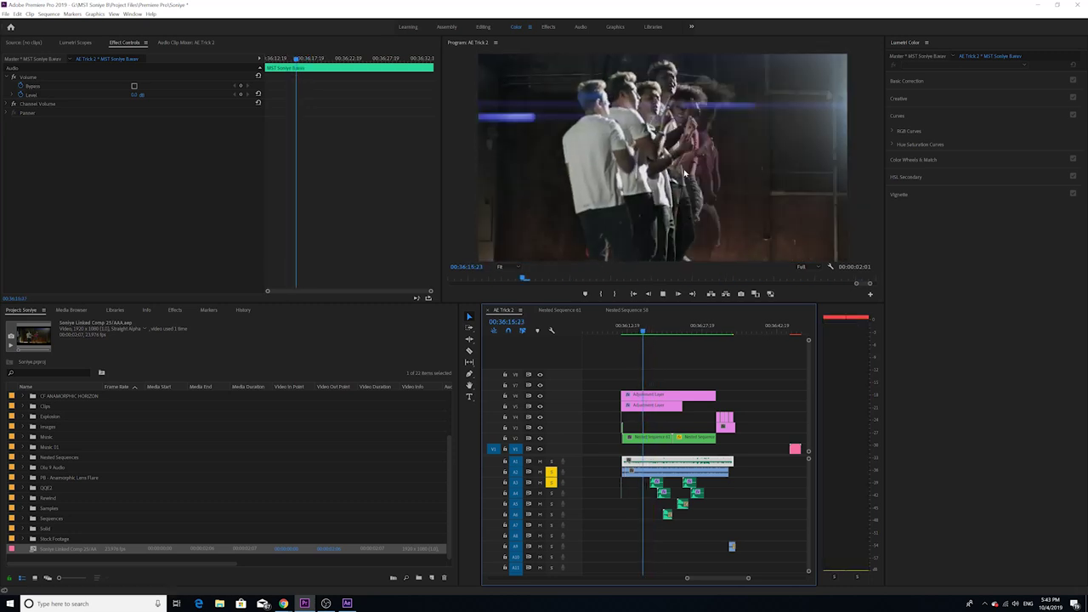
key(space)
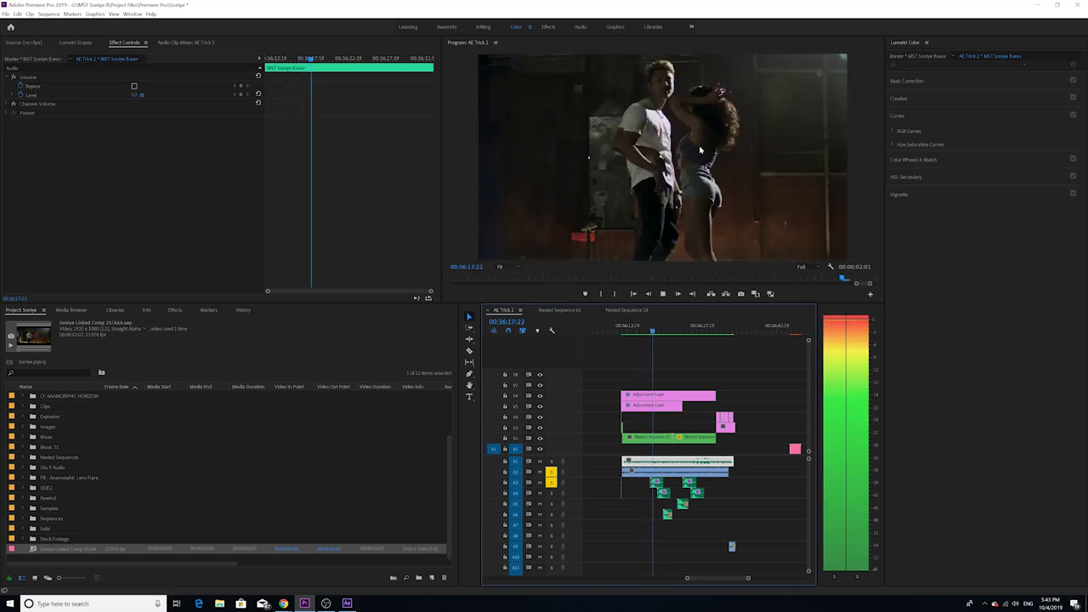
key(space)
click(631, 338)
drag(631, 339, 624, 316)
key(space)
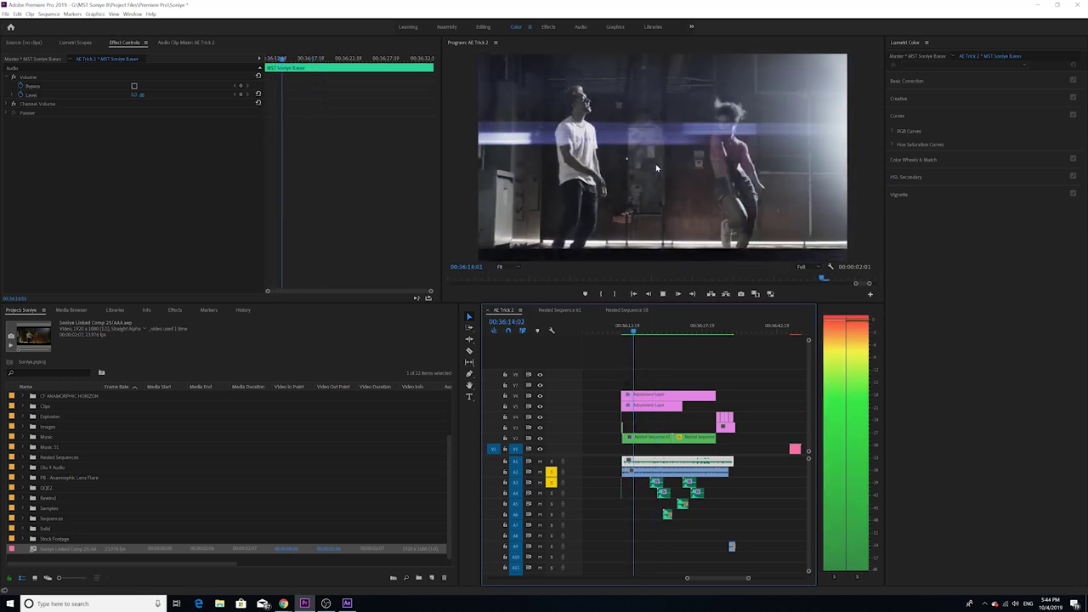
- Play on to the cloned legs shot and scrub around 00:36:19:21 to examine the leg clones
drag(643, 331, 656, 321)
key(space)
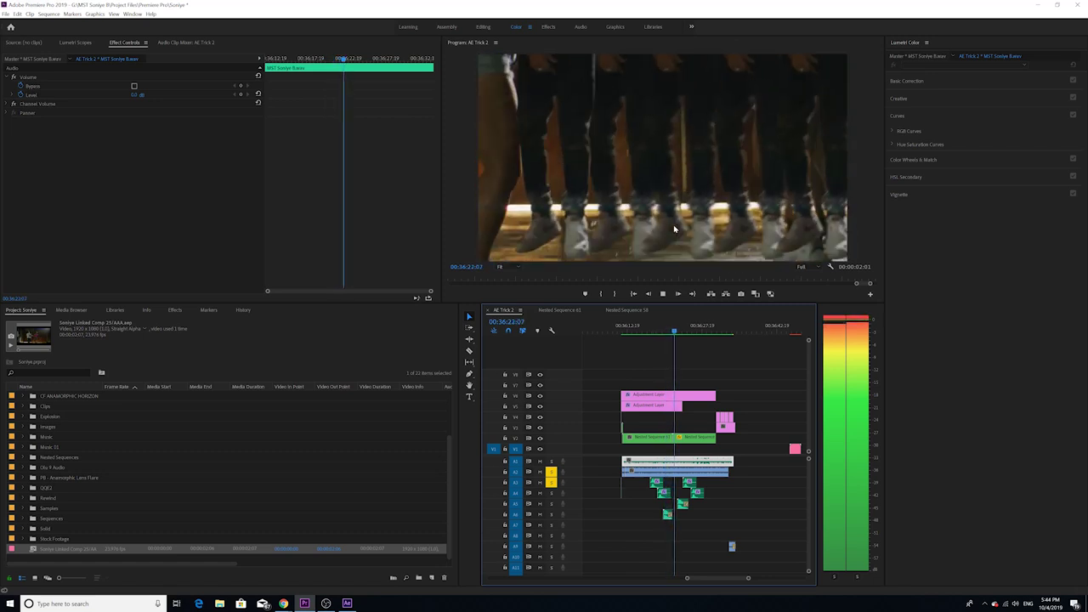
key(space)
drag(687, 329, 664, 350)
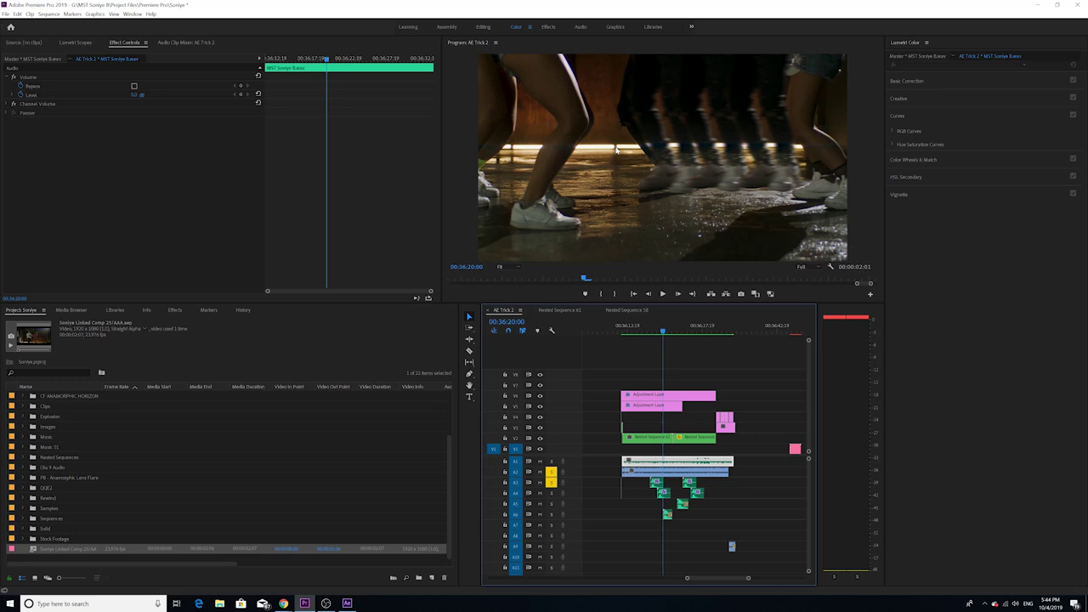
drag(663, 331, 668, 334)
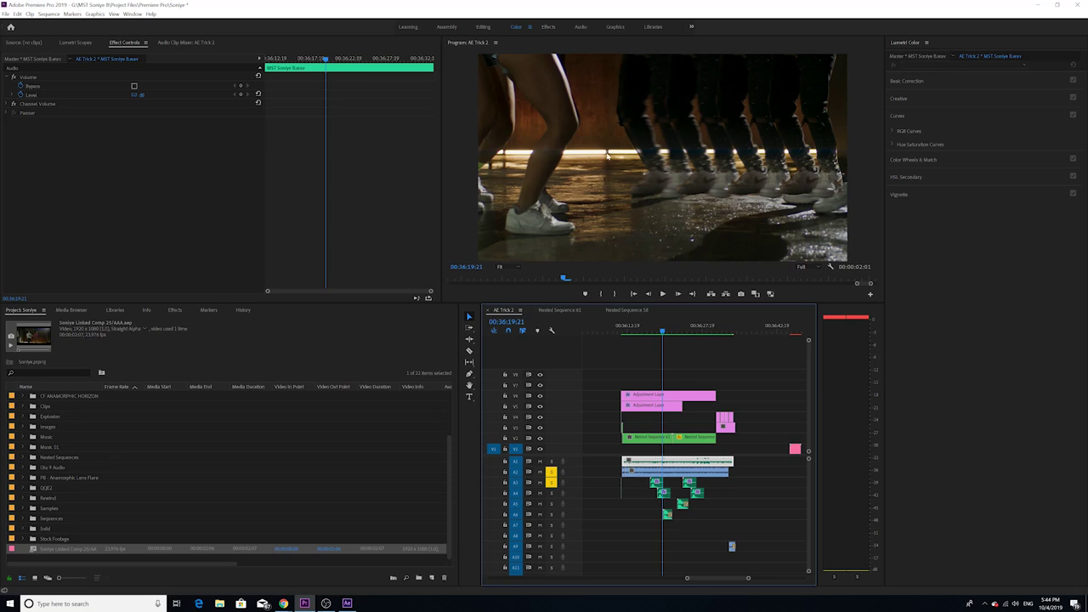
drag(663, 333, 665, 333)
click(661, 334)
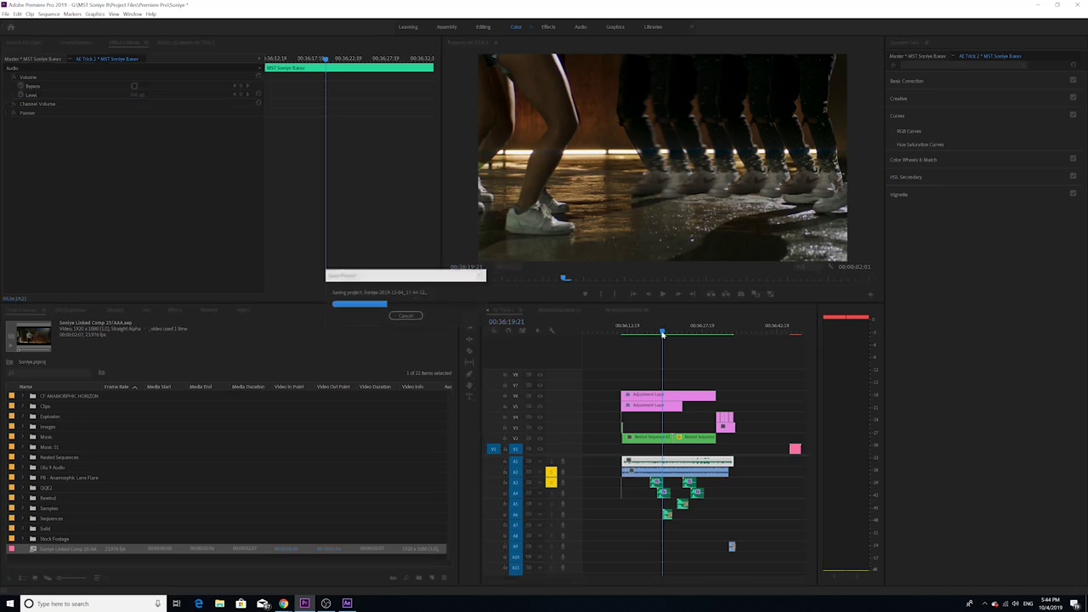
- Replay the AE Trick 2 edit from its beginning and examine the legs shot frames around 00:36:20:09
drag(662, 336, 627, 364)
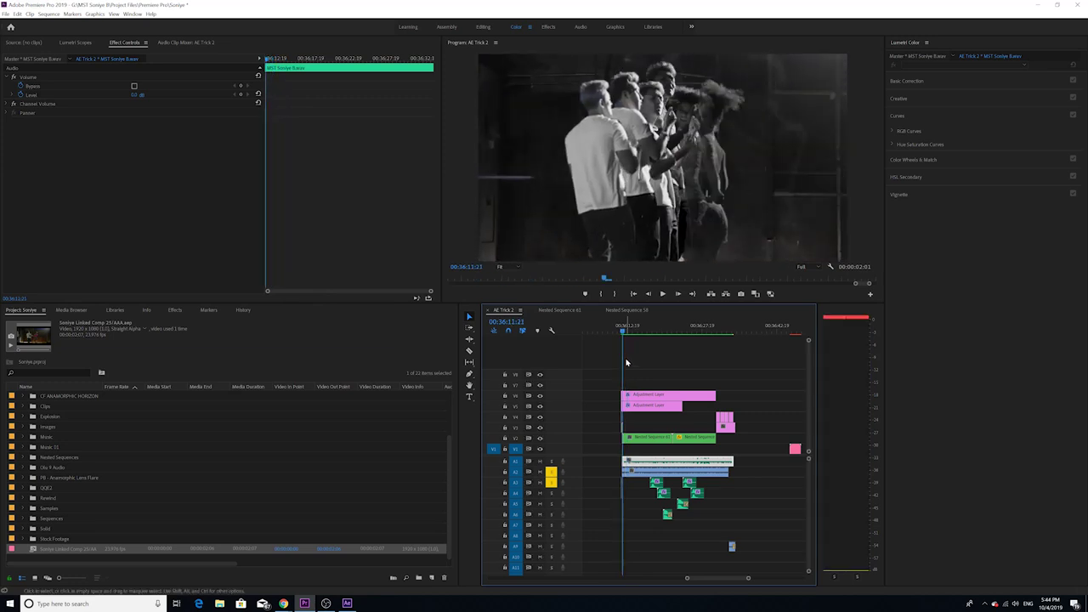
key(space)
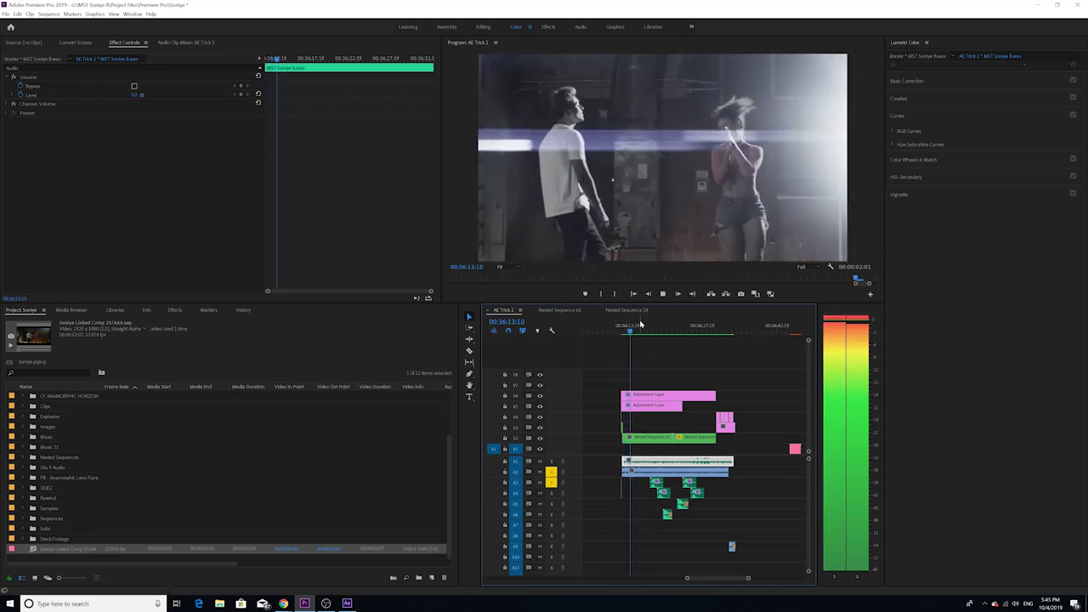
click(643, 327)
key(space)
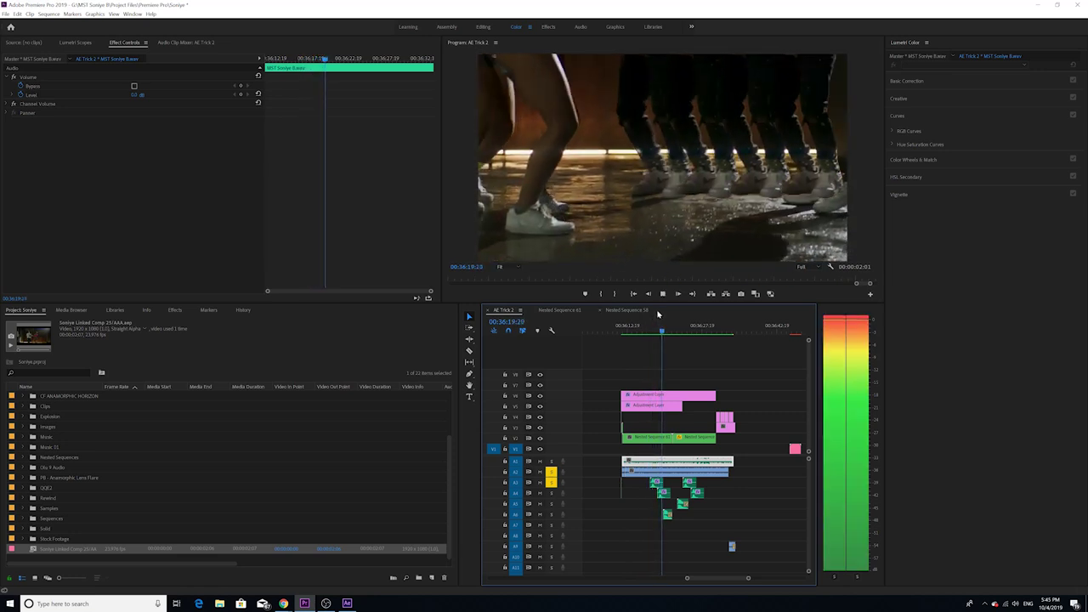
click(678, 294)
drag(666, 335, 664, 342)
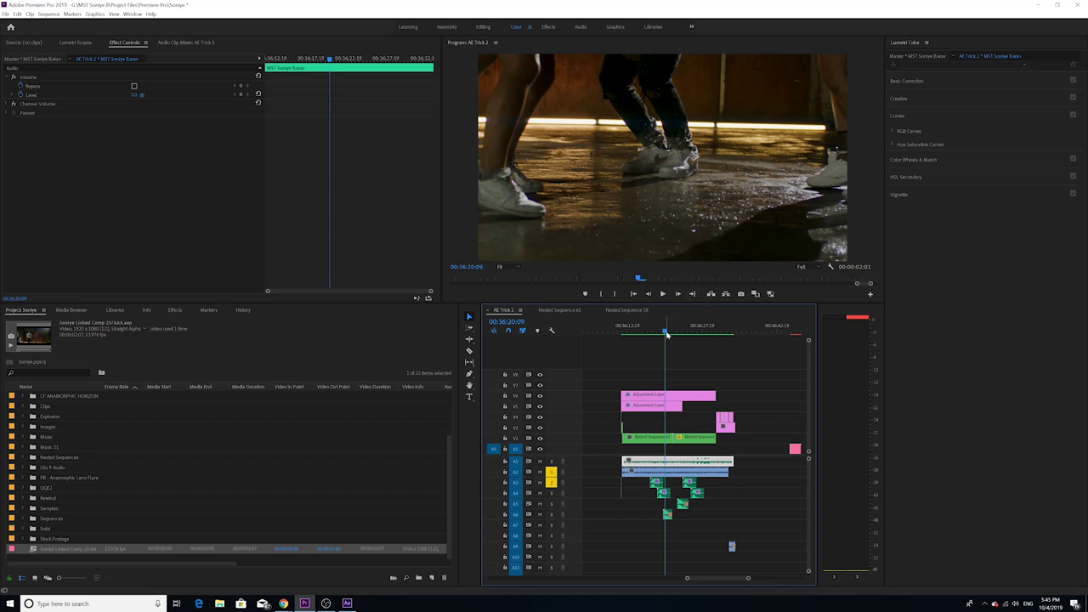
drag(666, 334, 667, 336)
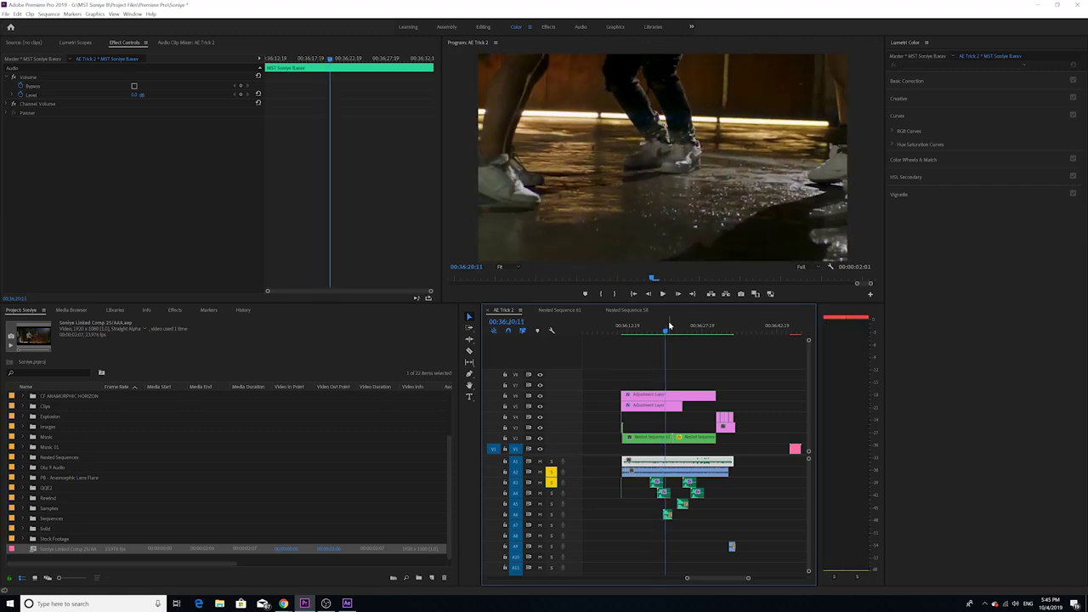